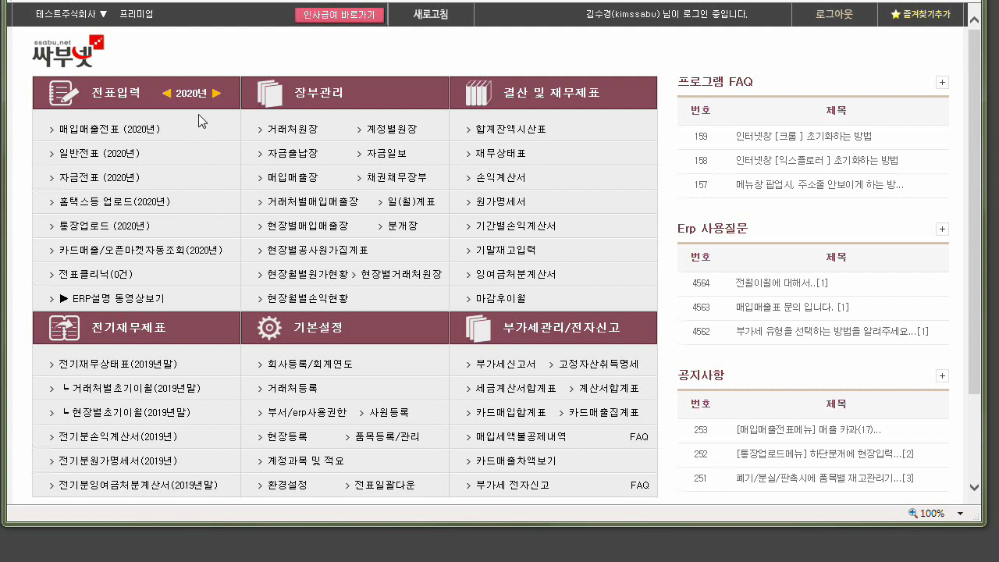
Switch the voucher entry year to 2019 and back to 2020.
key("ctrl")
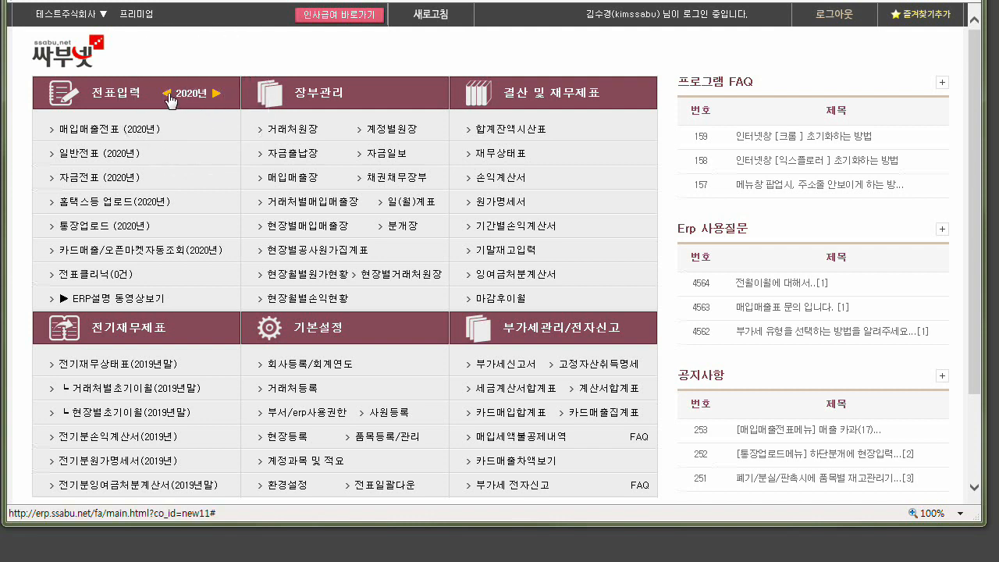
left_click(168, 94)
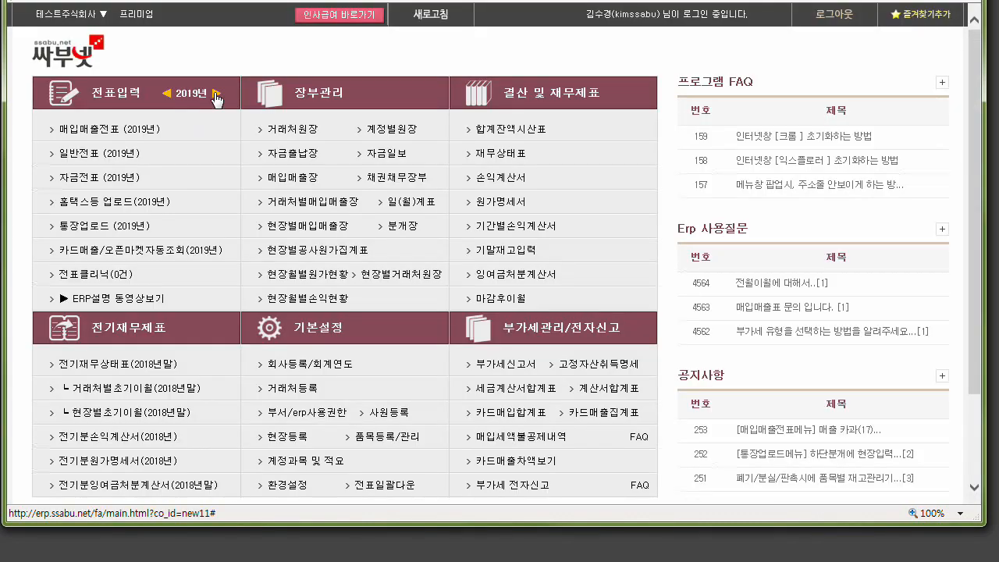
left_click(216, 97)
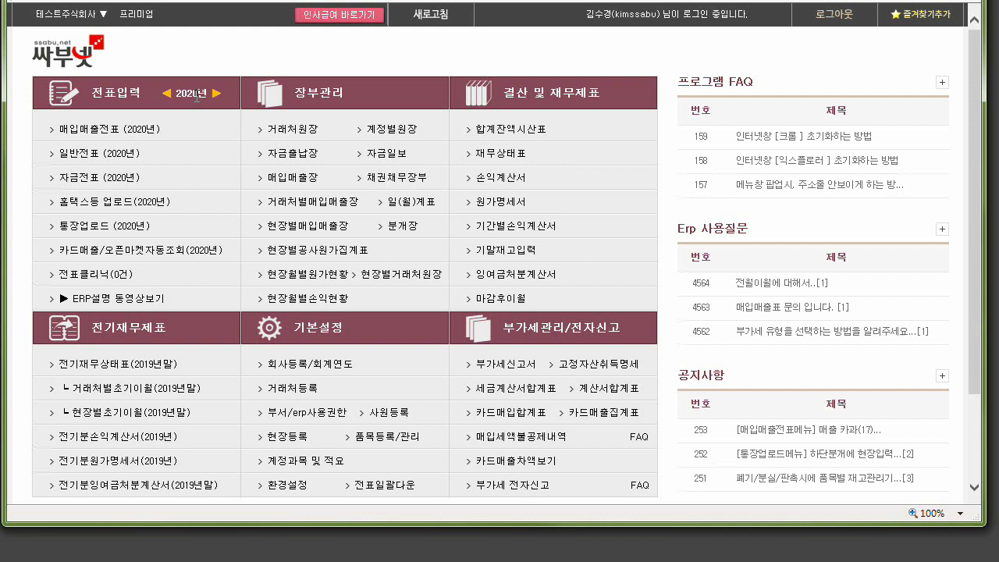
Open the 2020 매입매출전표 entry for March and start a voucher dated the 31st with type 11 (과세).
left_click(116, 131)
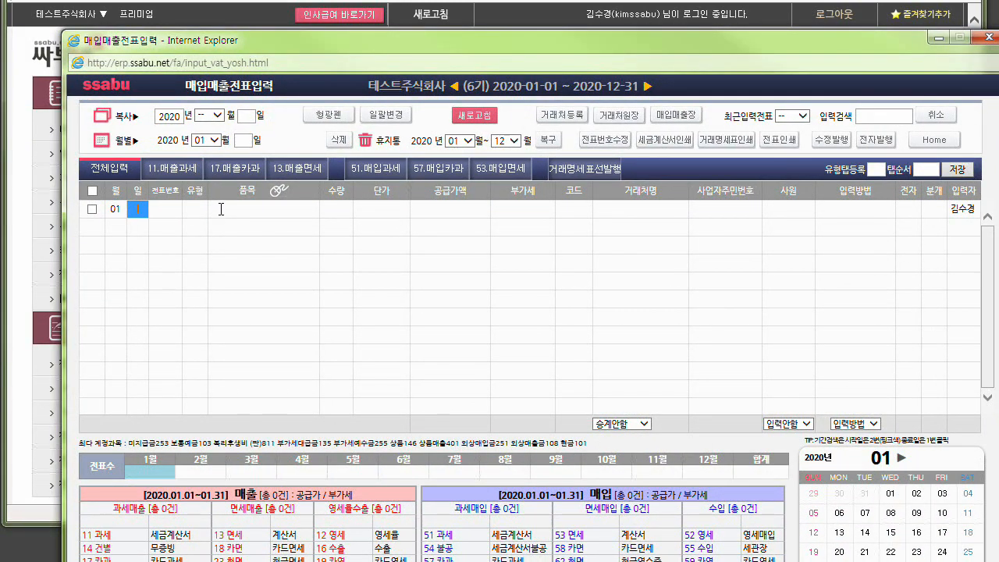
left_click(260, 471)
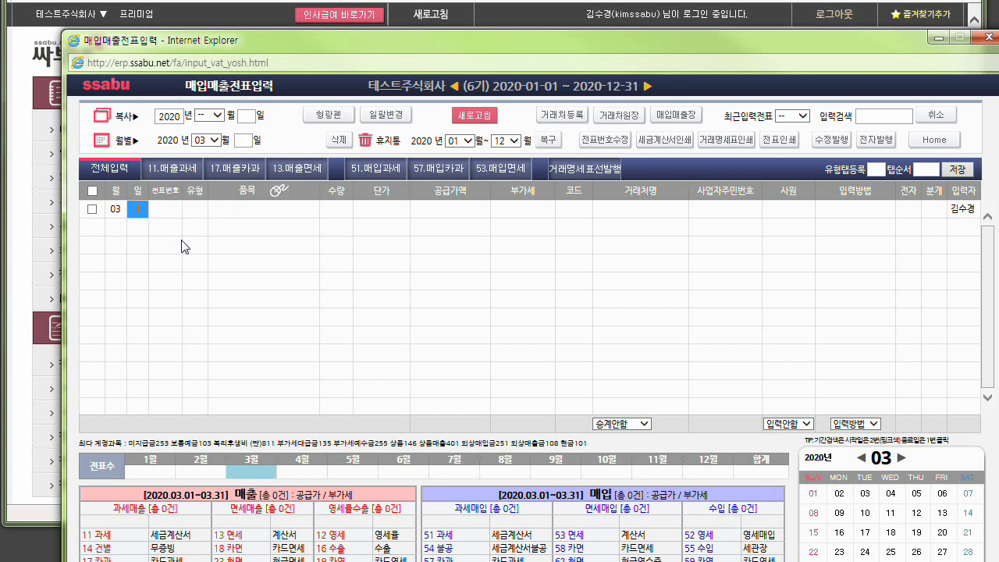
type("31")
key("Return")
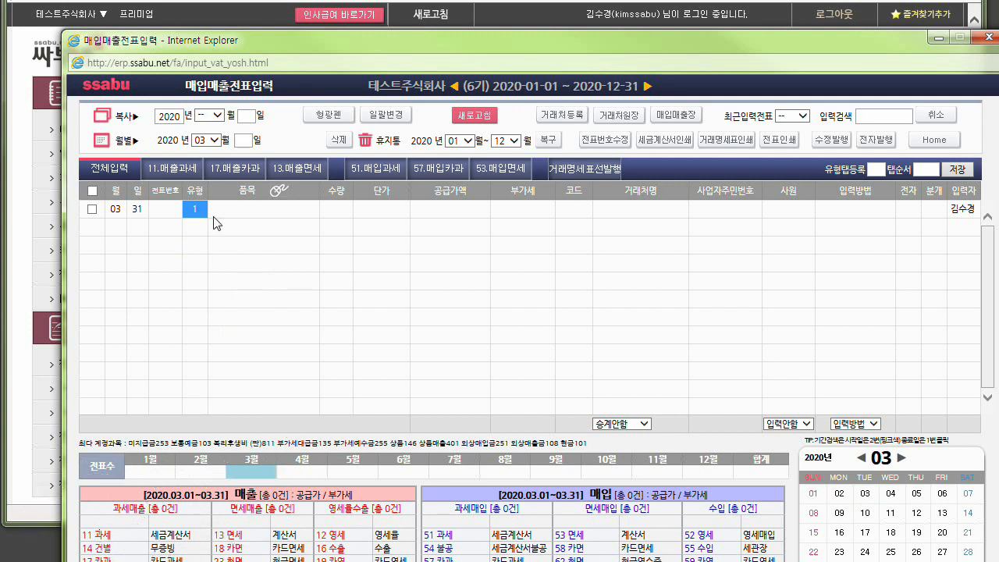
type("11")
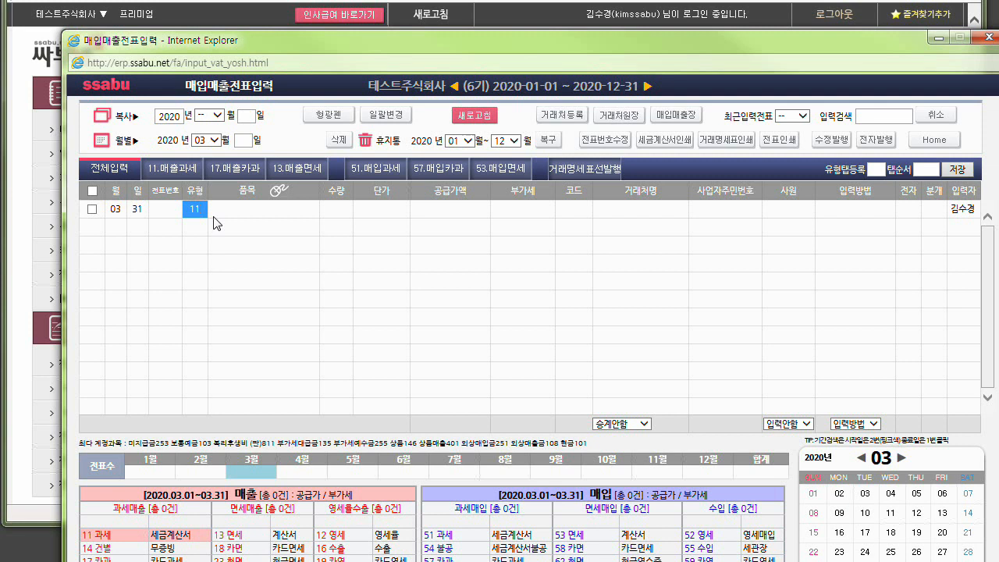
key("Return")
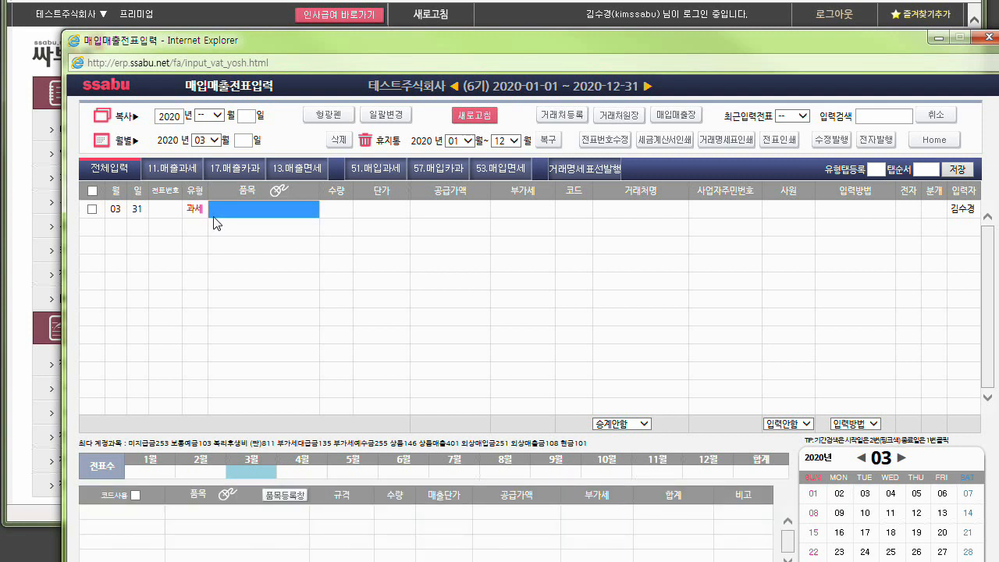
Enter the item ㅇㄹㅇㅇㅇㅇ with a supply amount of 100,000 and accept the calculated VAT.
type("ㅇㄹㅇㅇㅇㅇ")
key("Return")
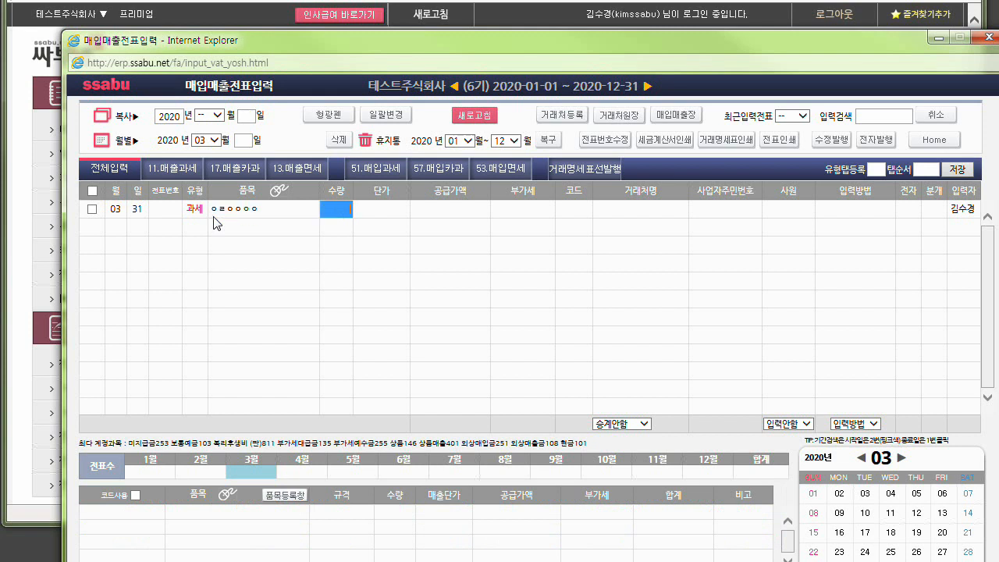
key("Return")
key("Return")
type("100,000")
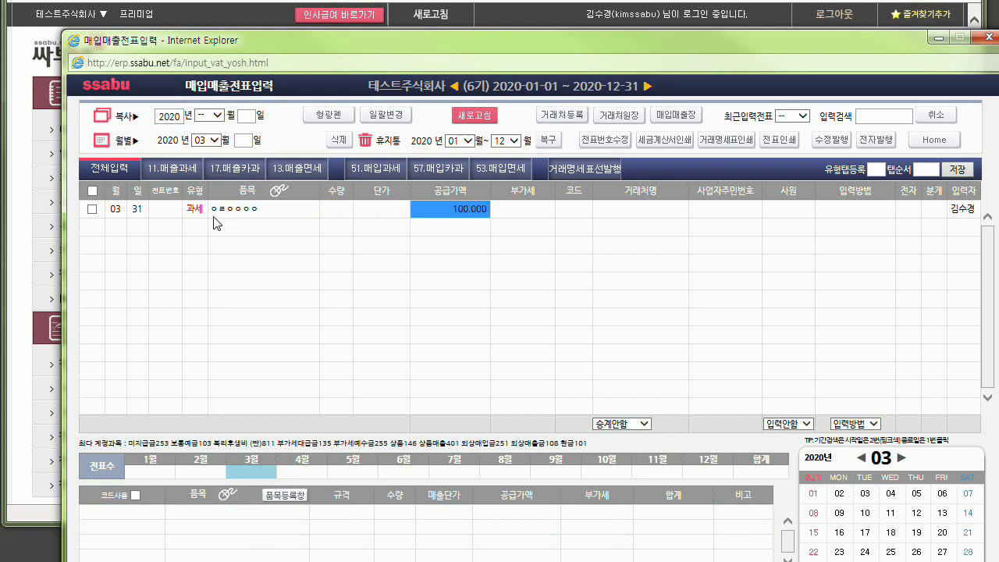
key("Return")
key("Return")
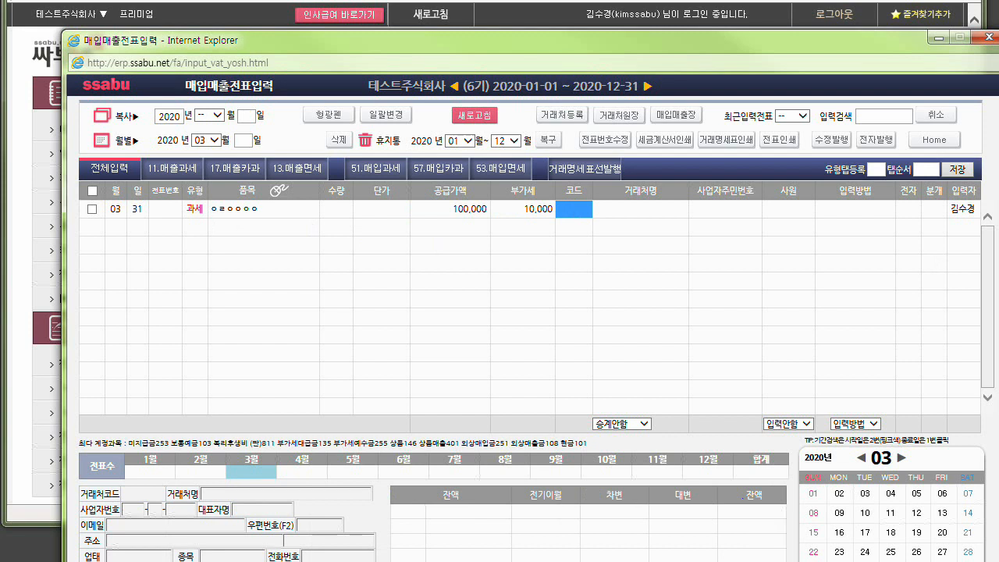
Create a new business partner for the voucher from its business registration number.
key("Return")
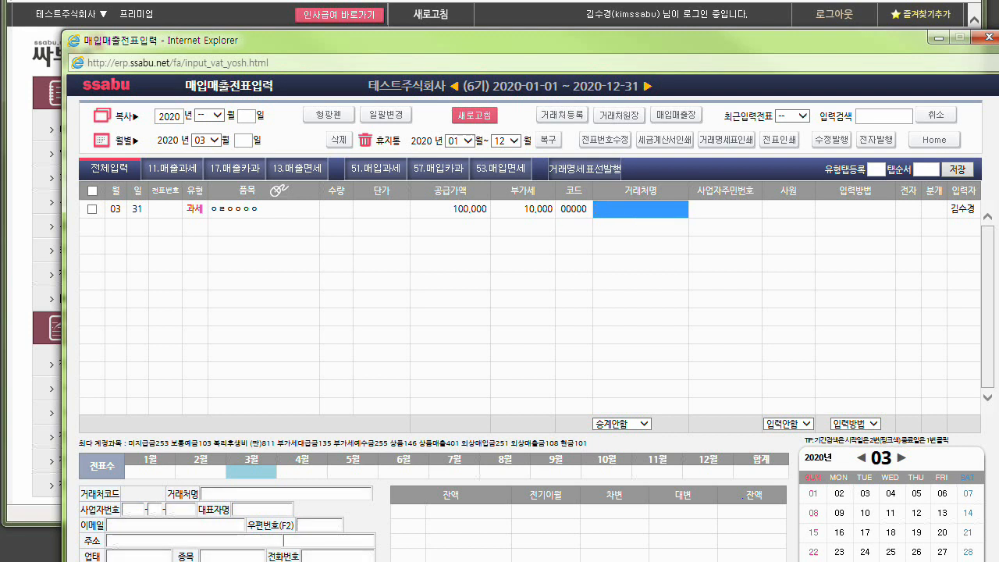
type("1112255555")
key("Return")
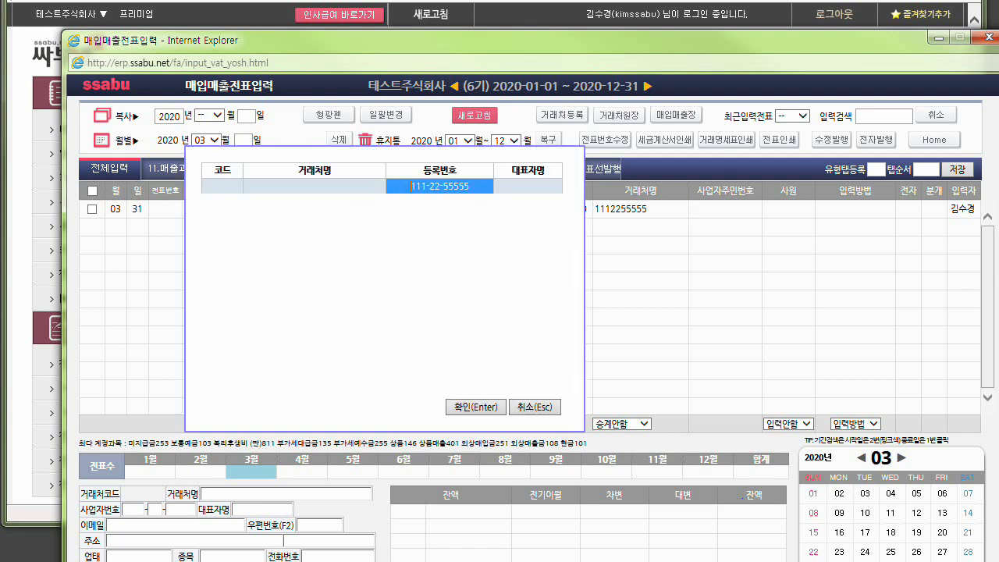
key("Return")
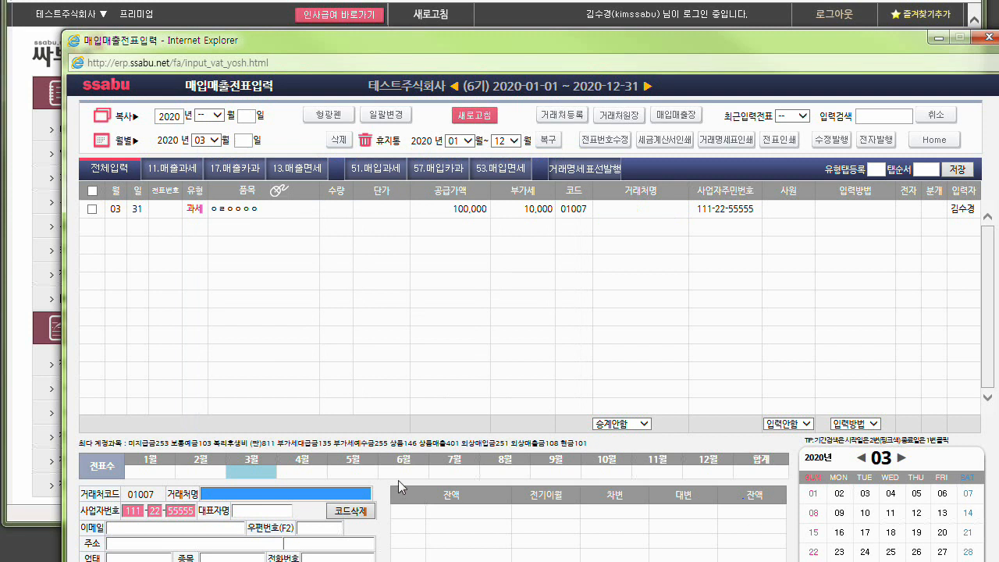
Name the new partner 신규거래처주식회사 and fill in the representative's name.
type("신규")
type("거래")
type("처주시")
type("회사")
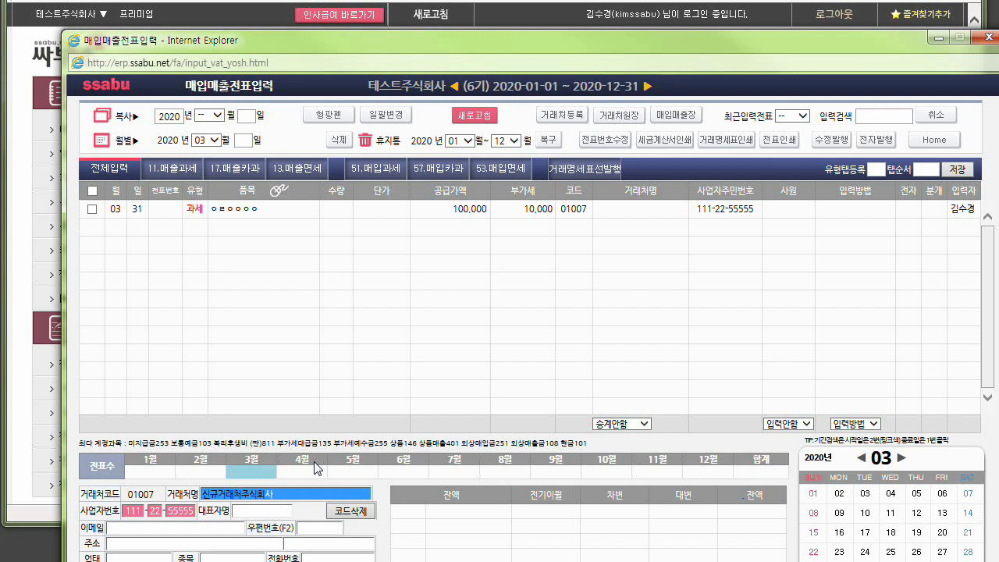
key("Tab")
type("홍길동")
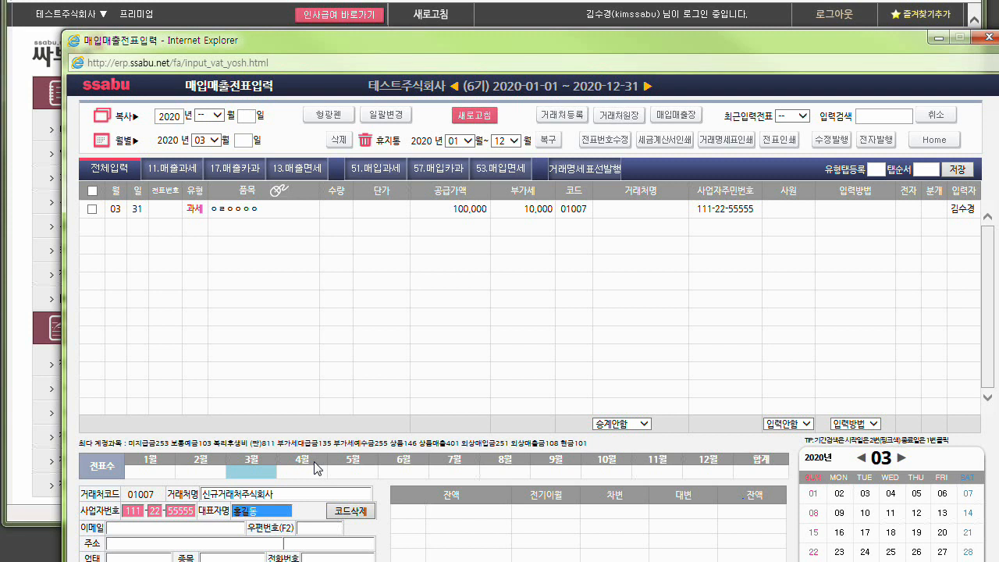
key("Return")
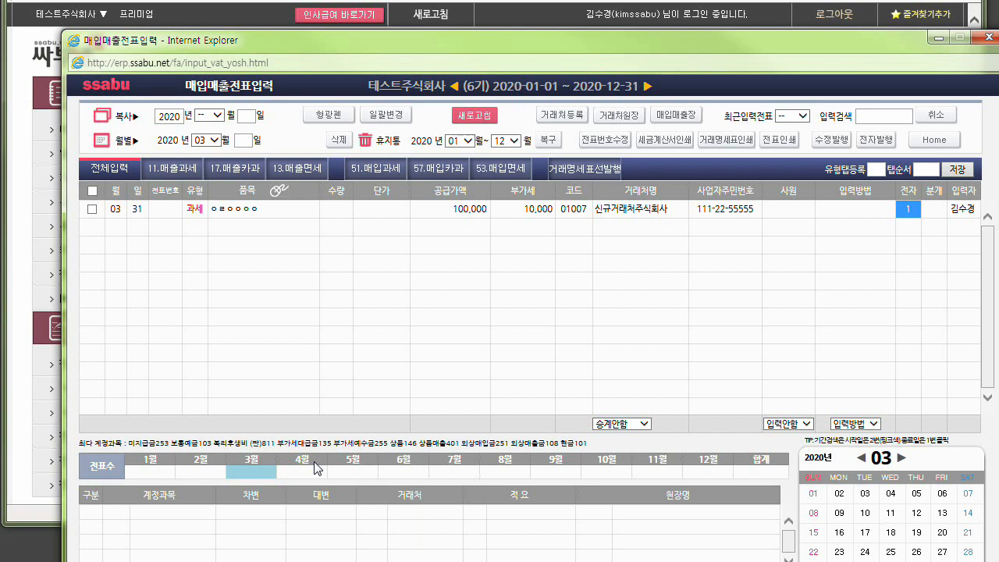
Complete the first voucher as an electronic invoice with a credit (외상) journal entry, keeping the 상품매출 account.
key("Return")
key("Return")
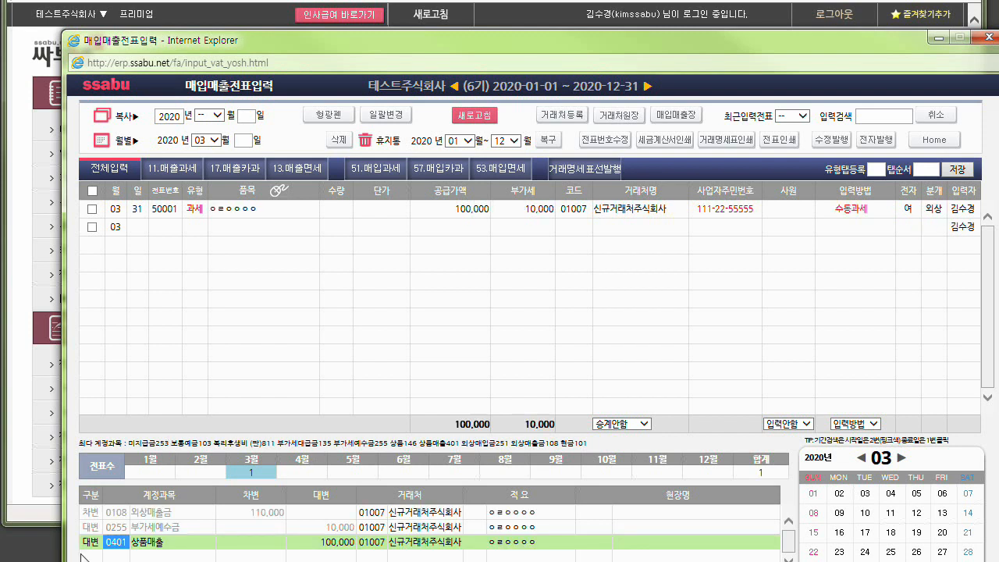
key("ctrl")
key("Return")
key("Return")
key("Return")
key("Return")
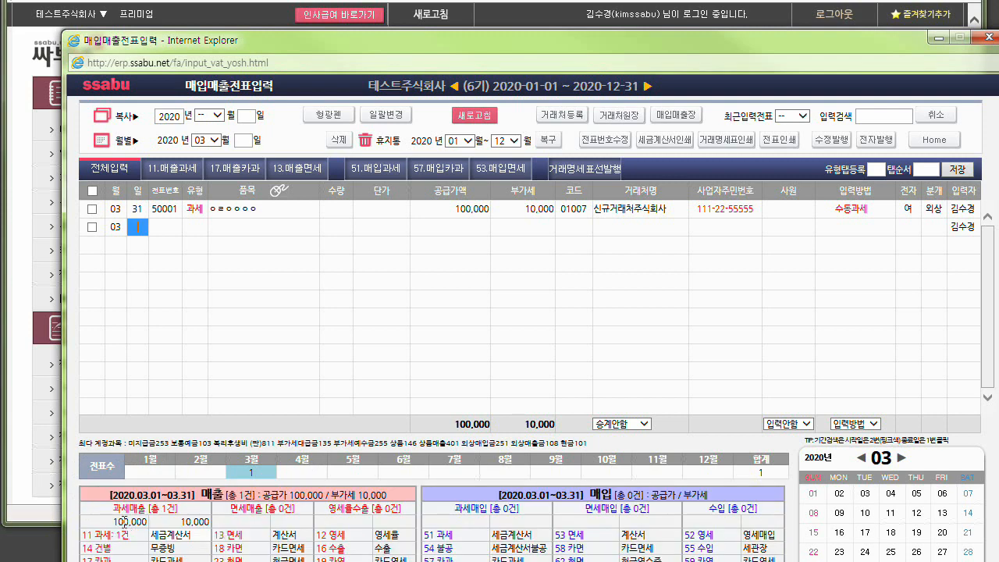
Start a second March 31 voucher of type 11 with item 22222 and a supply amount of 20,000.
key("Return")
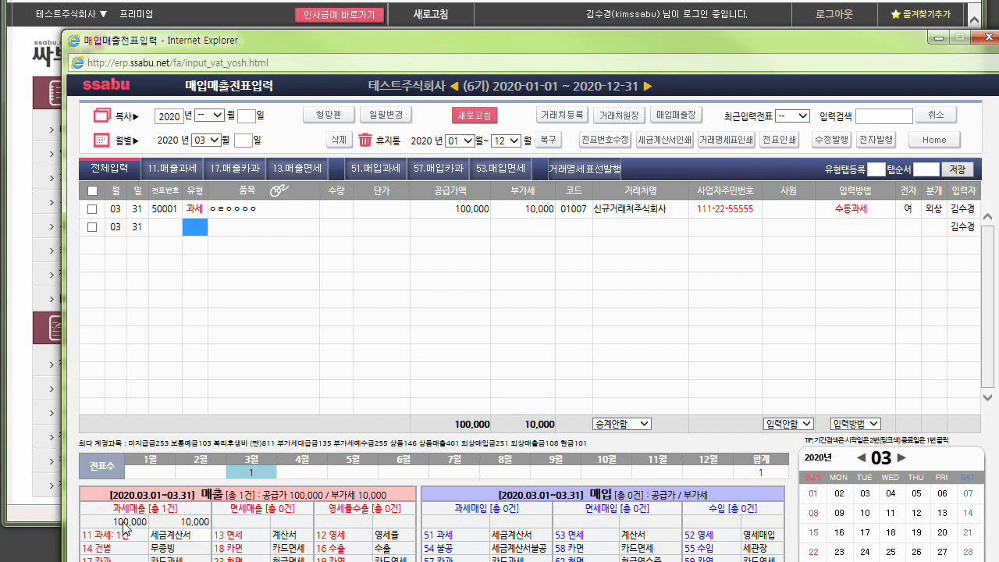
type("11")
key("Return")
type("22")
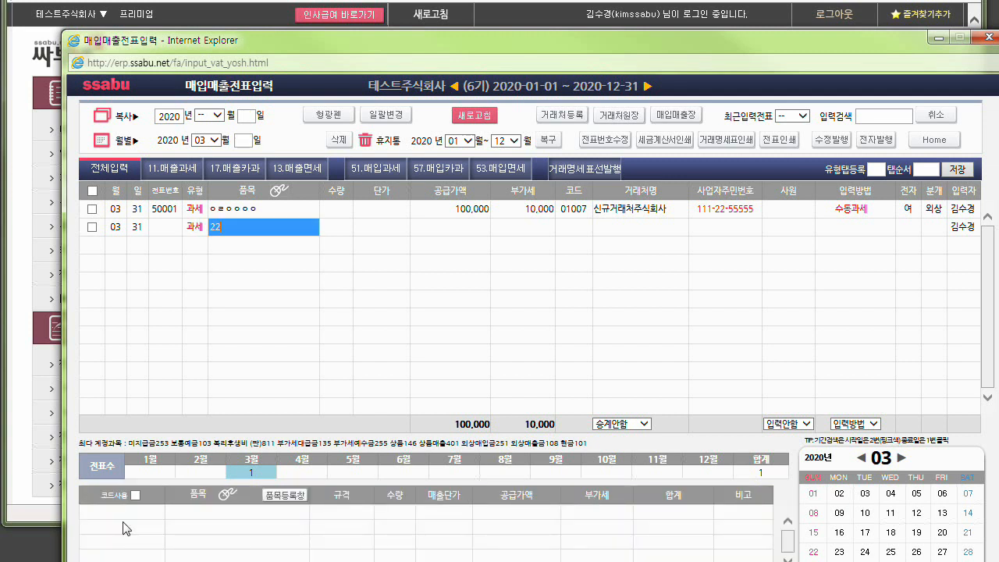
type("222")
key("Return")
key("Return")
type("2")
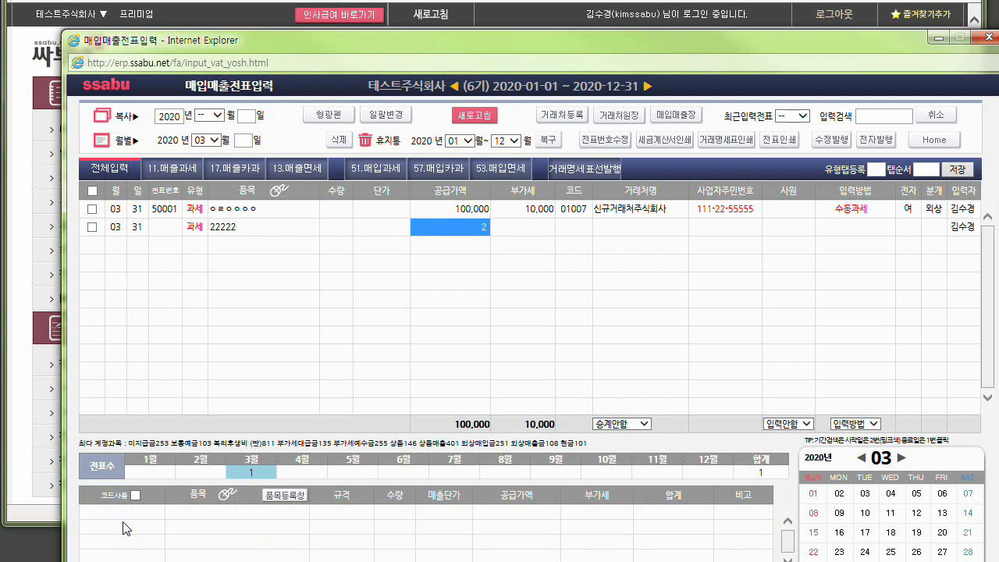
type("0,00000")
key("Return")
Assign 안녕주식회사 as the partner and complete the second voucher as an electronic invoice with a credit (외상) entry.
key("Return")
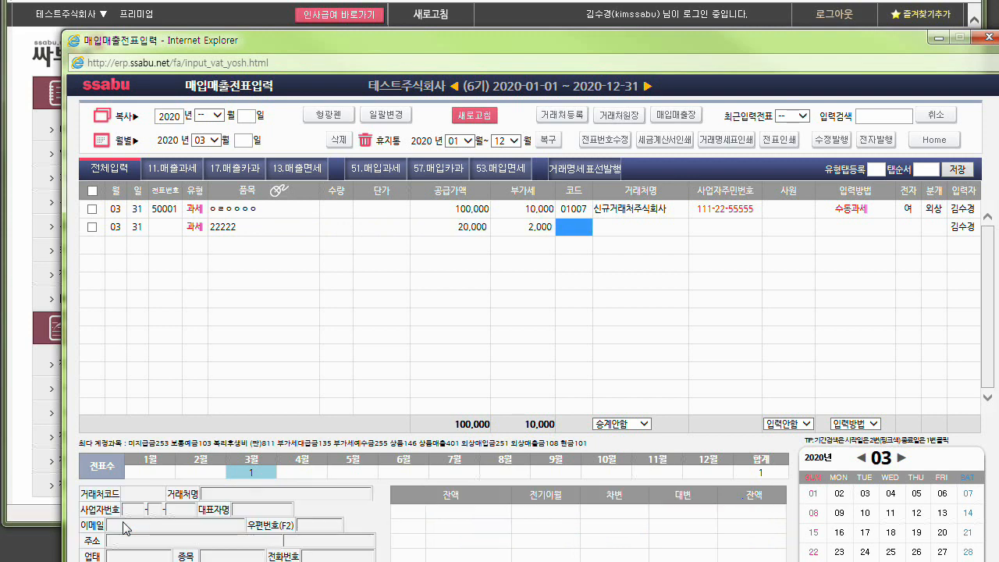
key("Return")
key("Down")
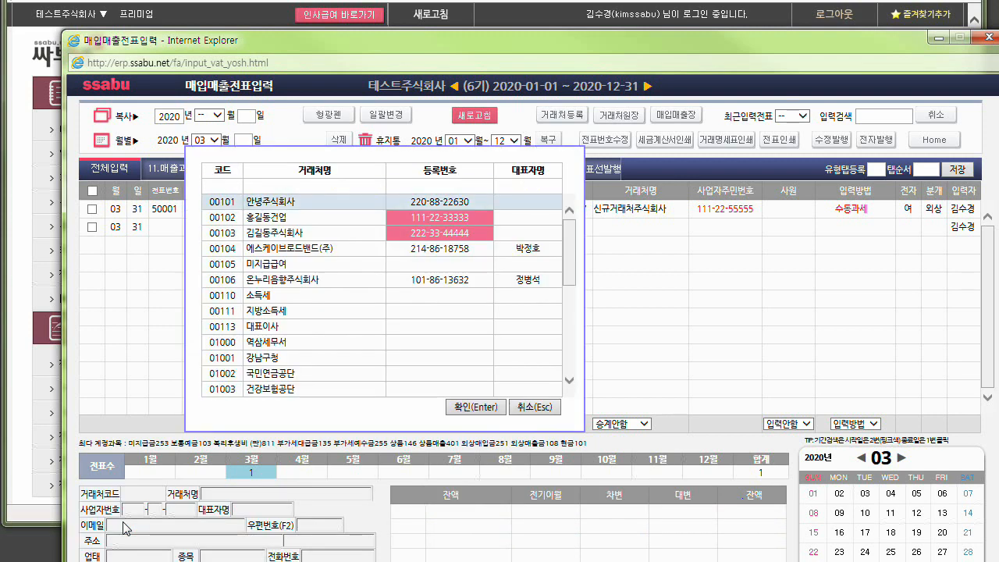
key("Return")
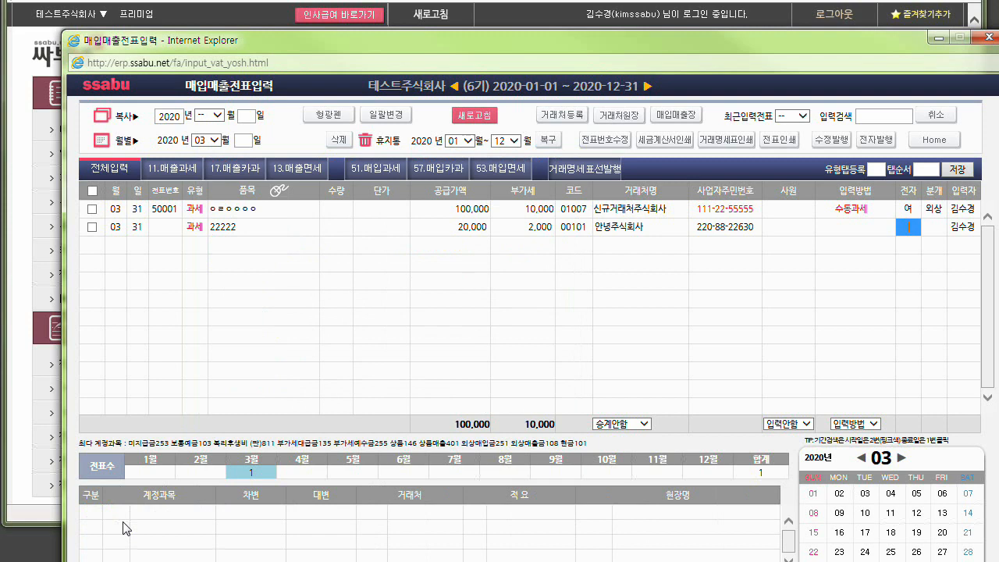
key("Return")
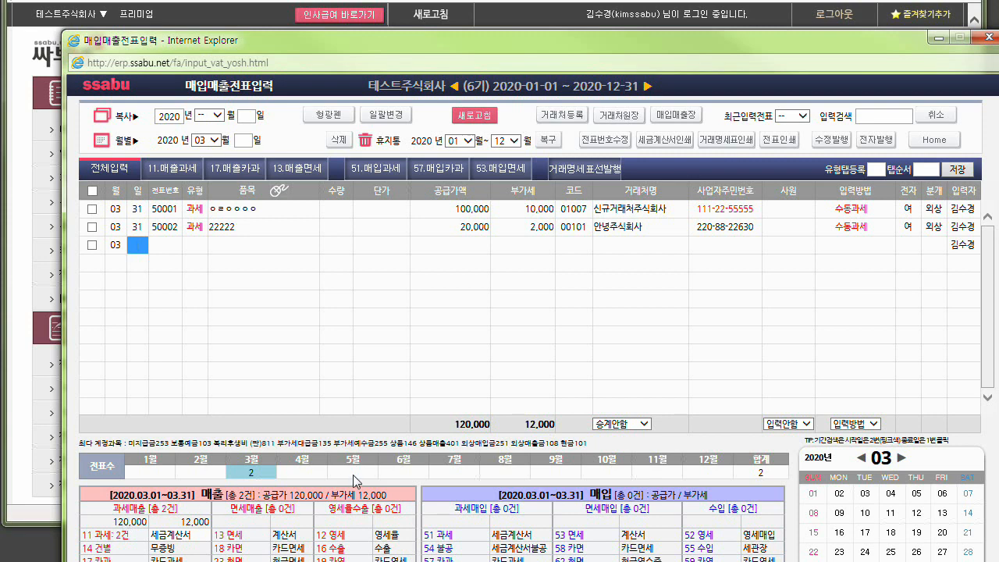
Browse the monthly voucher lists between March and August 2020 and return to March.
left_click(503, 472)
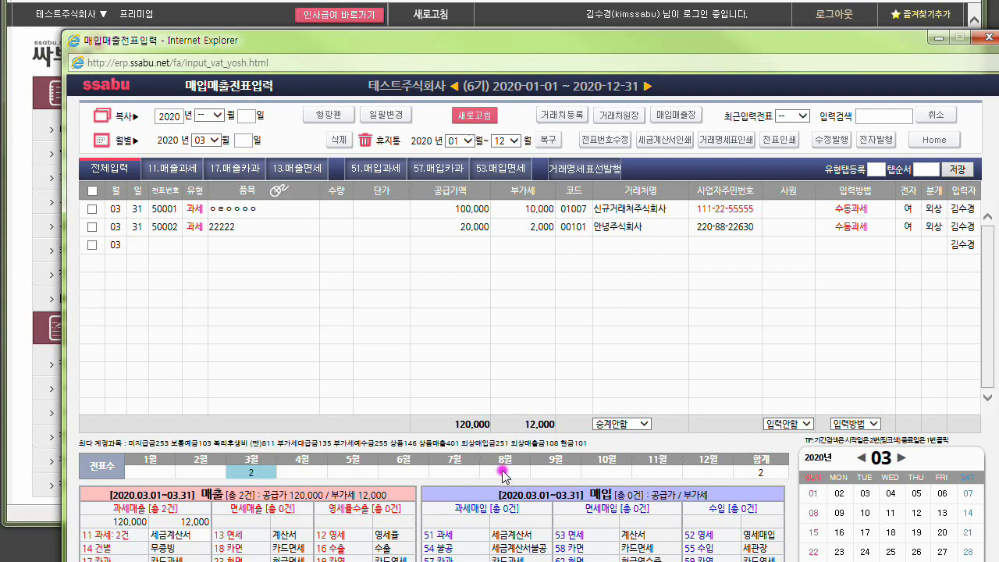
left_click(265, 473)
left_click(304, 473)
left_click(355, 472)
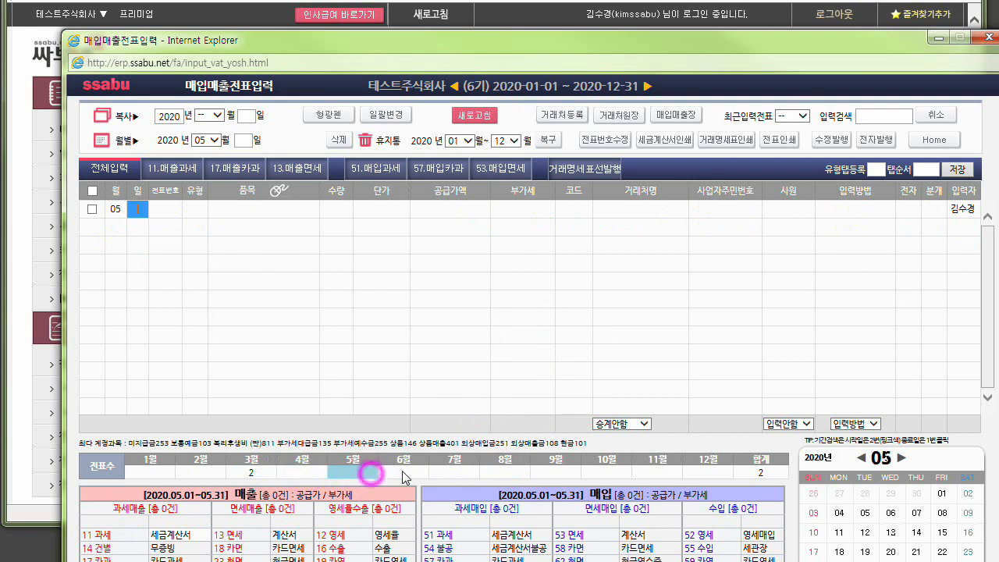
left_click(402, 472)
left_click(448, 473)
left_click(521, 473)
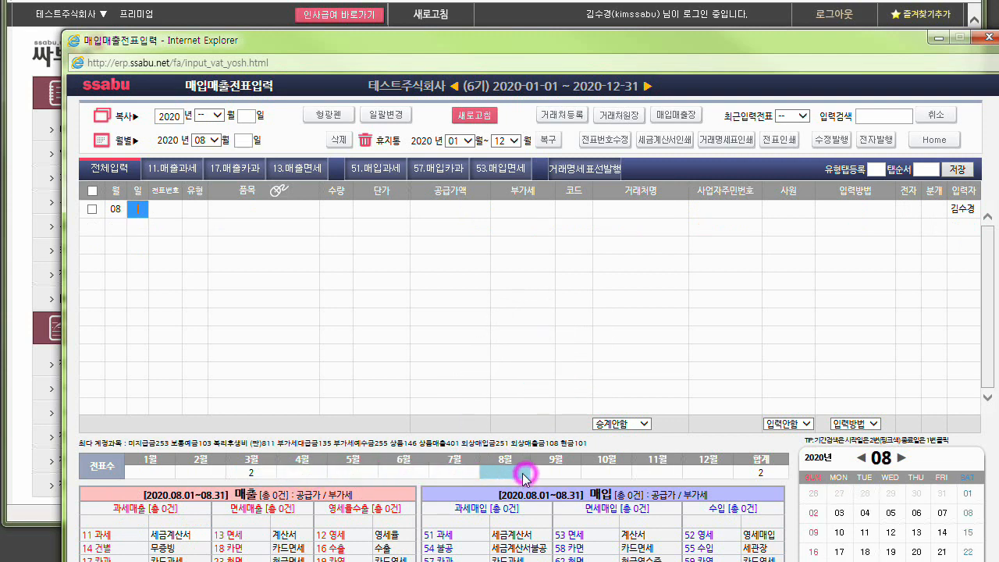
left_click(264, 473)
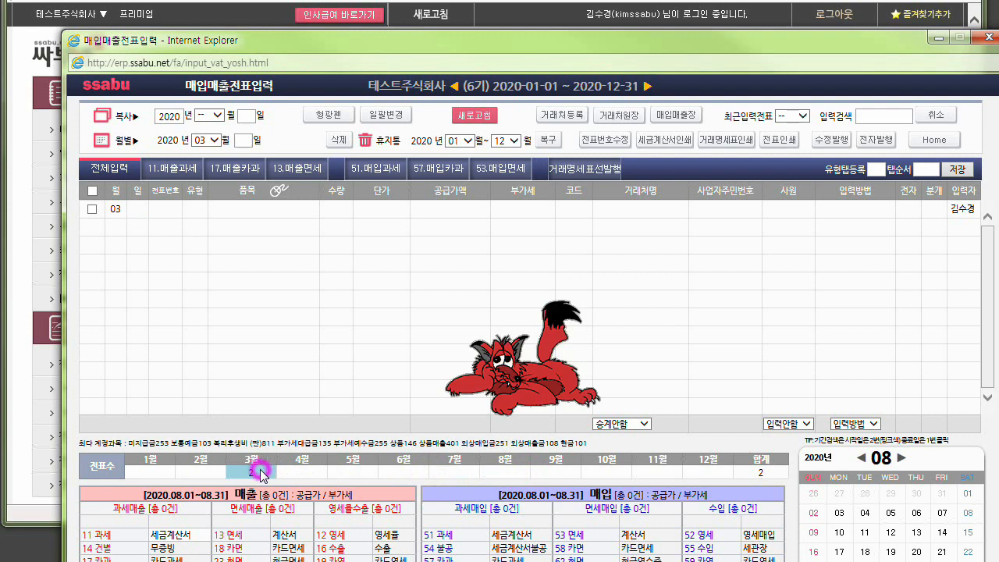
Delete all vouchers listed for March 2020.
left_click(92, 191)
left_click(338, 140)
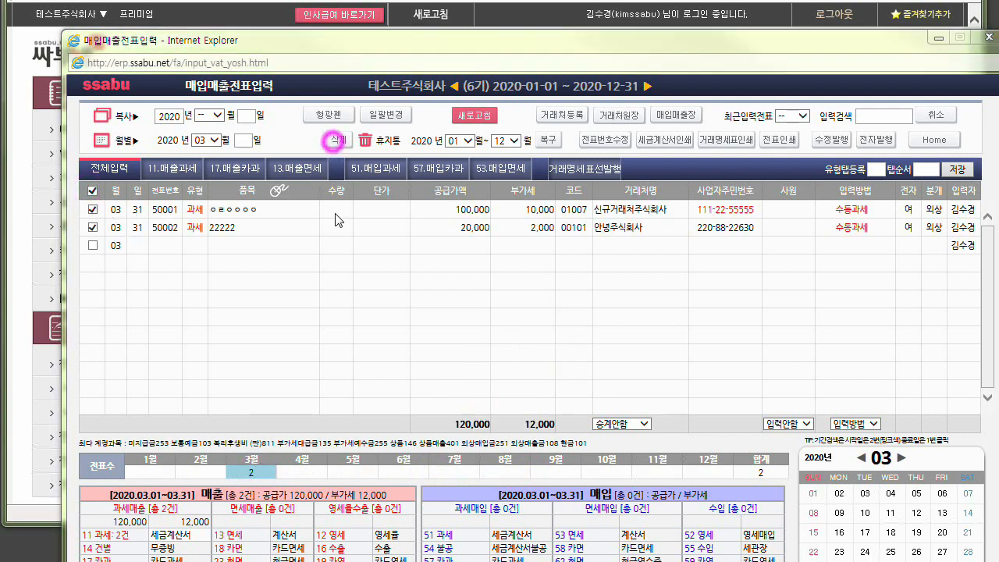
left_click(569, 315)
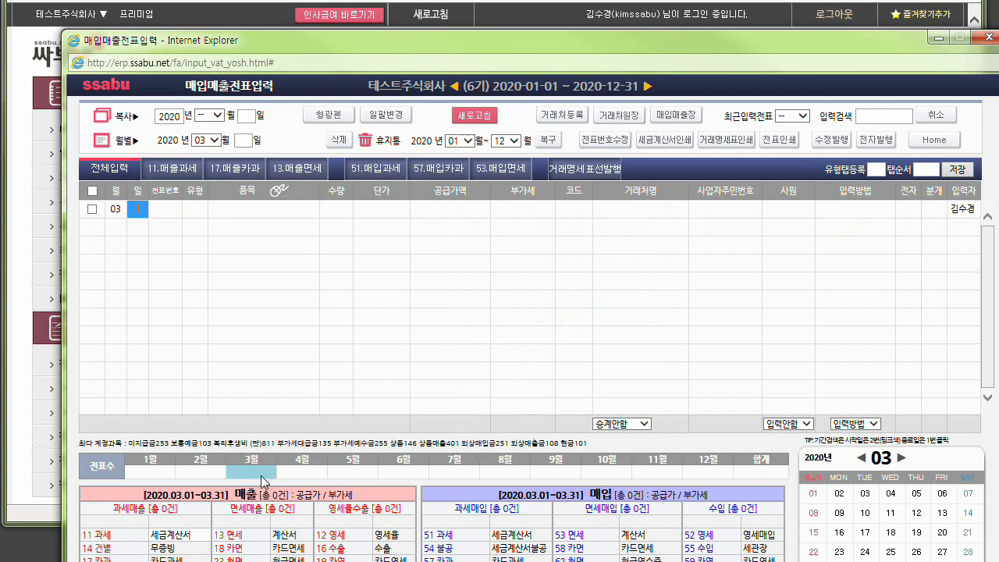
Show the August voucher list, open the 2020 손익계산서 beside it and select the 매출액 line.
left_click(513, 472)
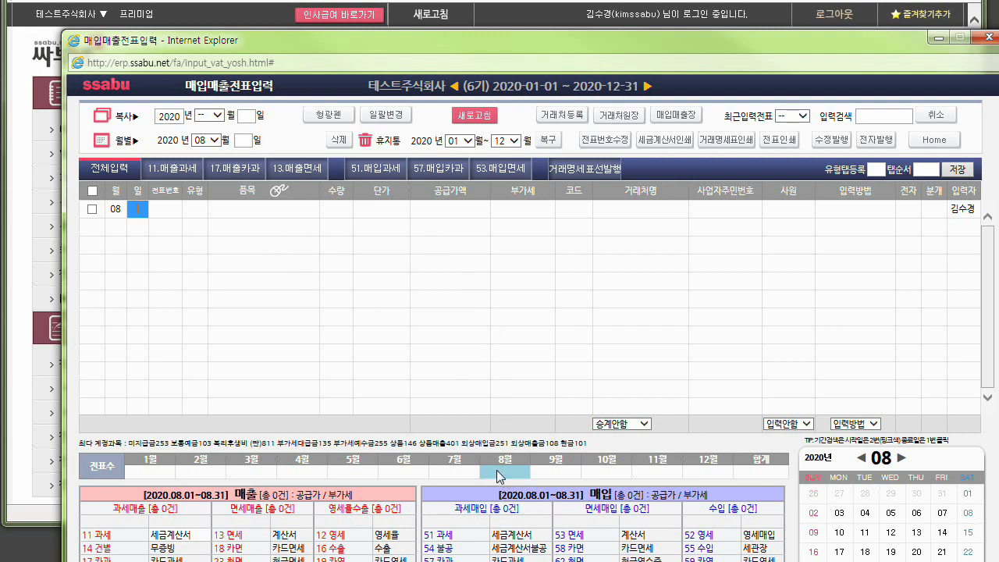
left_click_drag(452, 39, 437, 330)
left_click(511, 175)
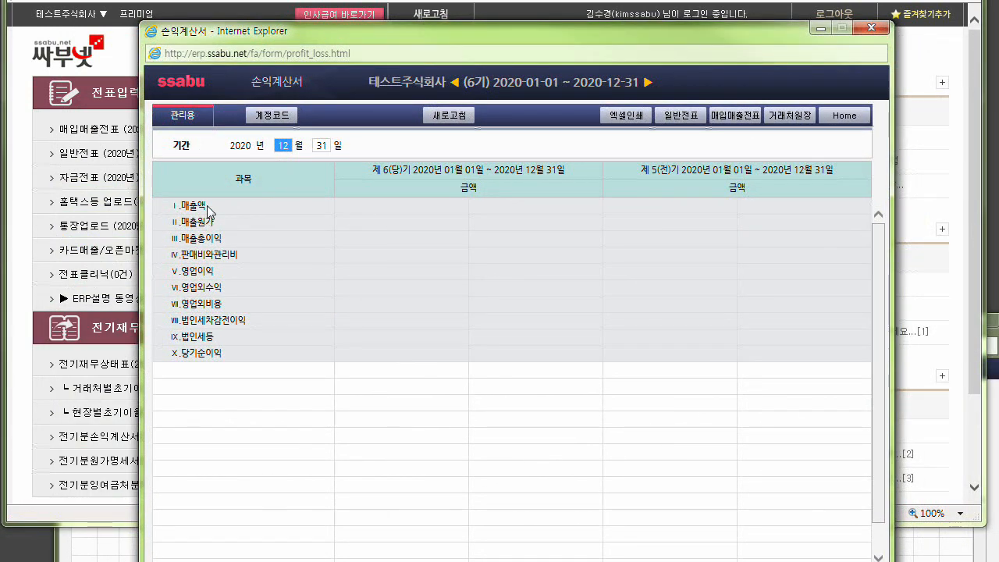
double_click(196, 206)
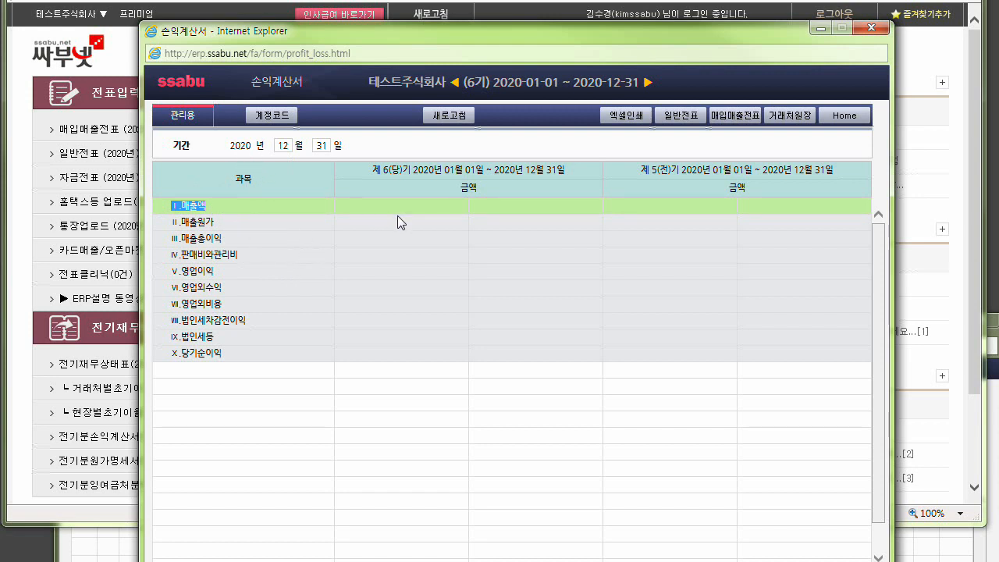
Bring the 매입매출전표입력 window in front of the income statement and switch briefly to the ERP main menu and back.
left_click(99, 544)
left_click_drag(297, 325, 317, 160)
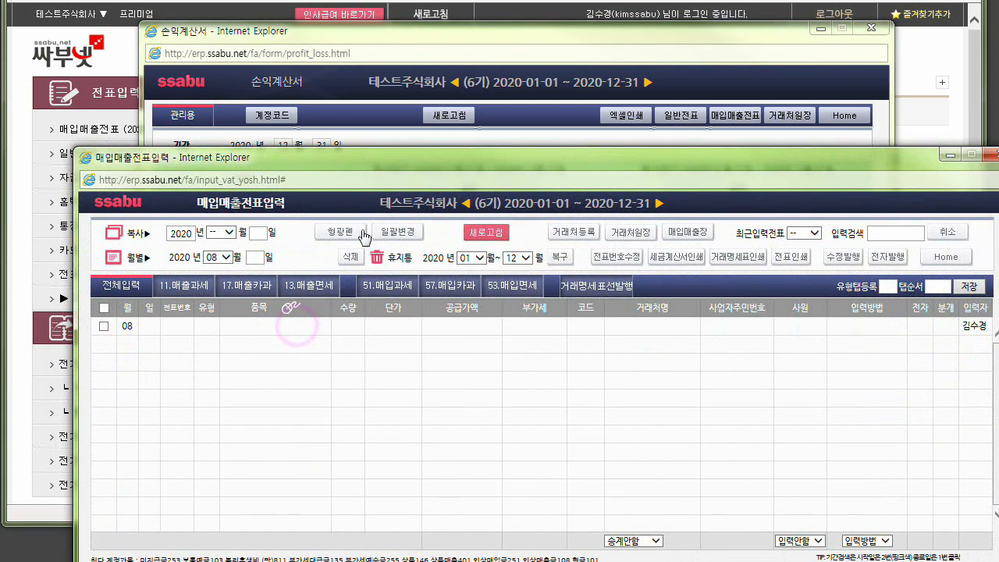
left_click_drag(422, 159, 411, 60)
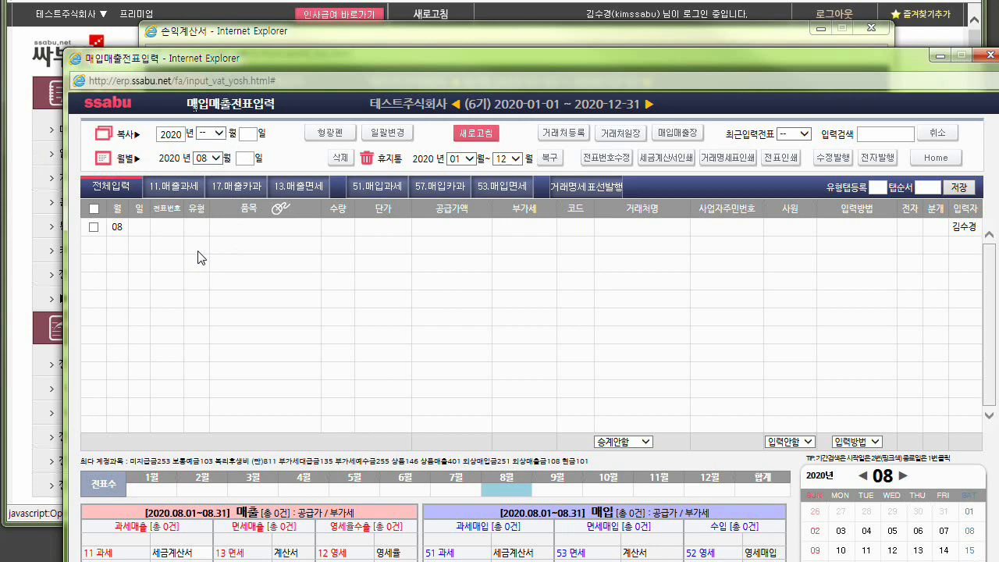
left_click(22, 173)
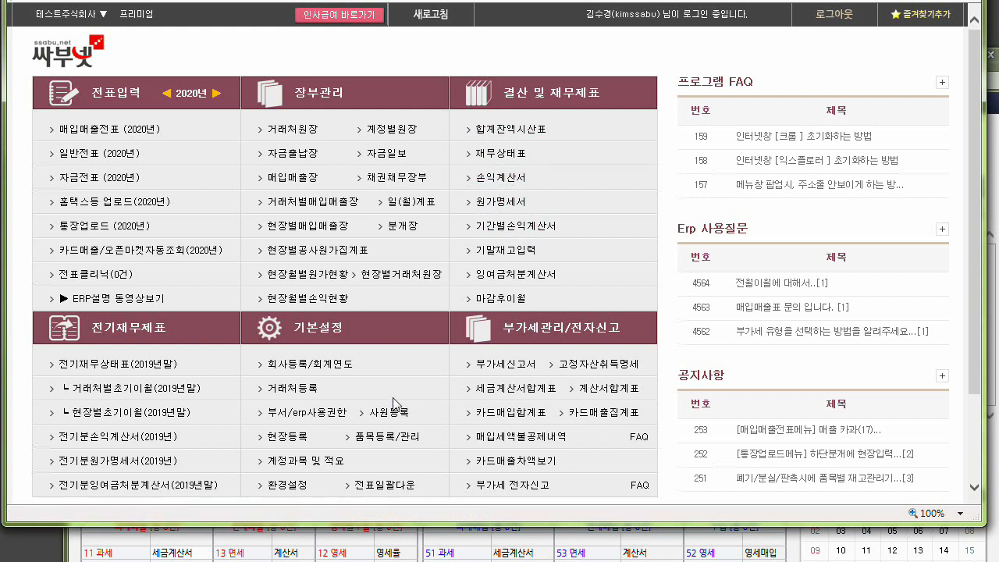
left_click(308, 546)
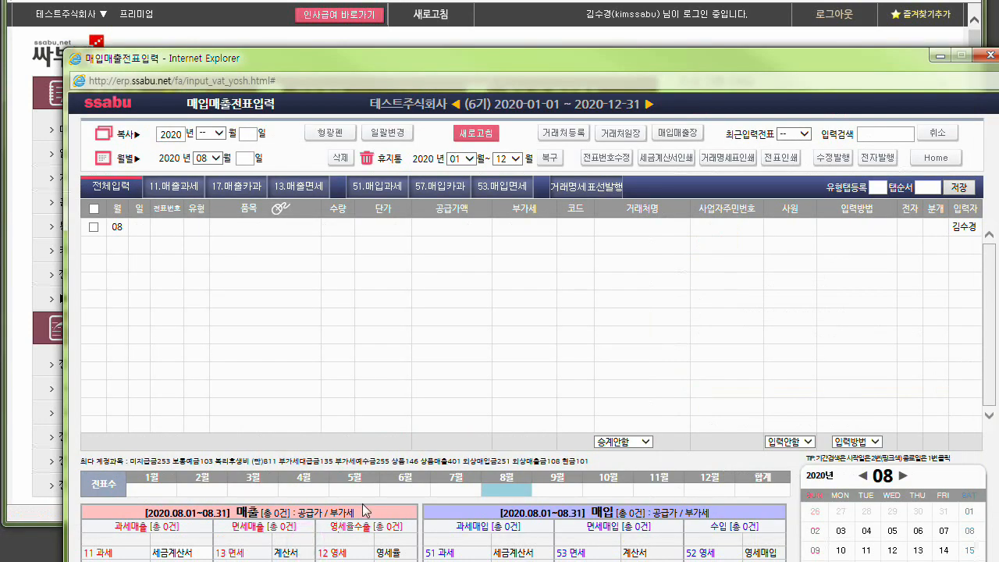
Browse the purchase/sales voucher lists month by month from March to August 2020 and close the voucher window.
left_click(257, 487)
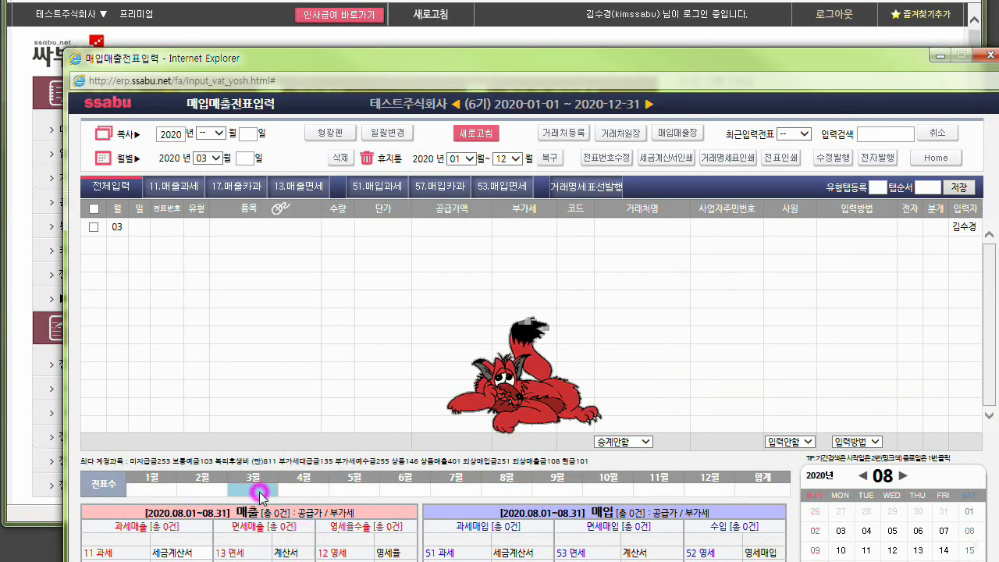
left_click(289, 487)
left_click(372, 486)
left_click(409, 492)
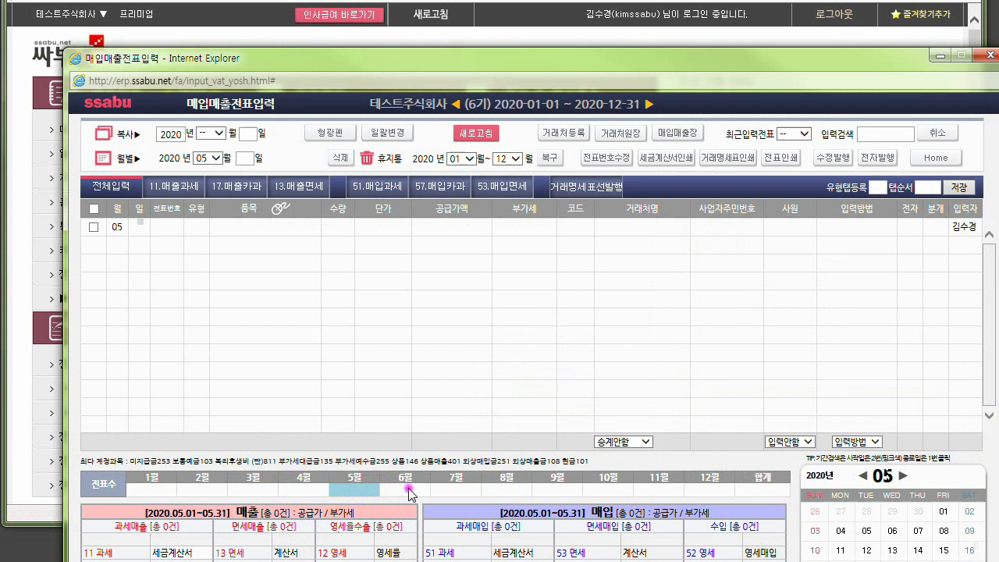
left_click(461, 489)
left_click(509, 489)
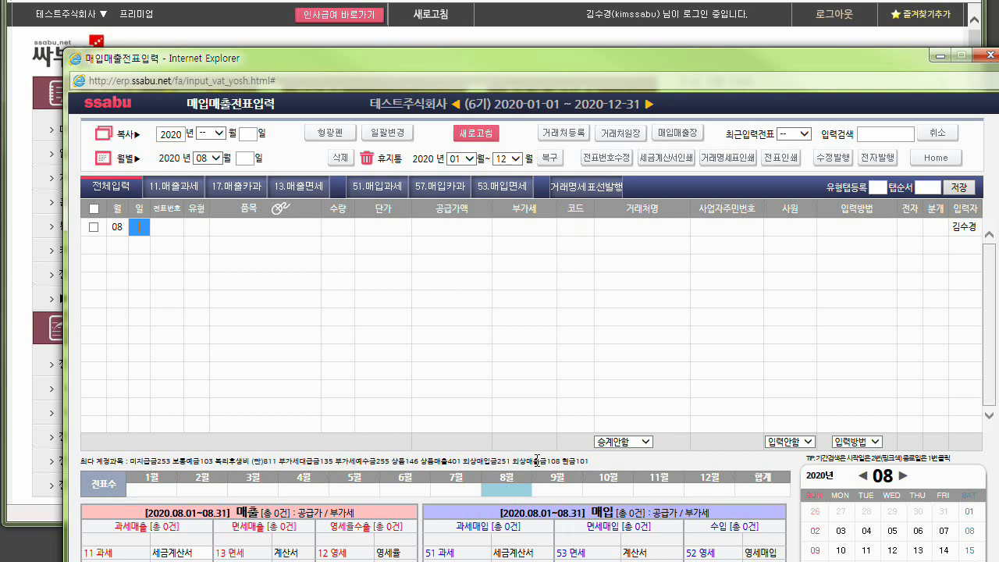
left_click_drag(814, 59, 743, 80)
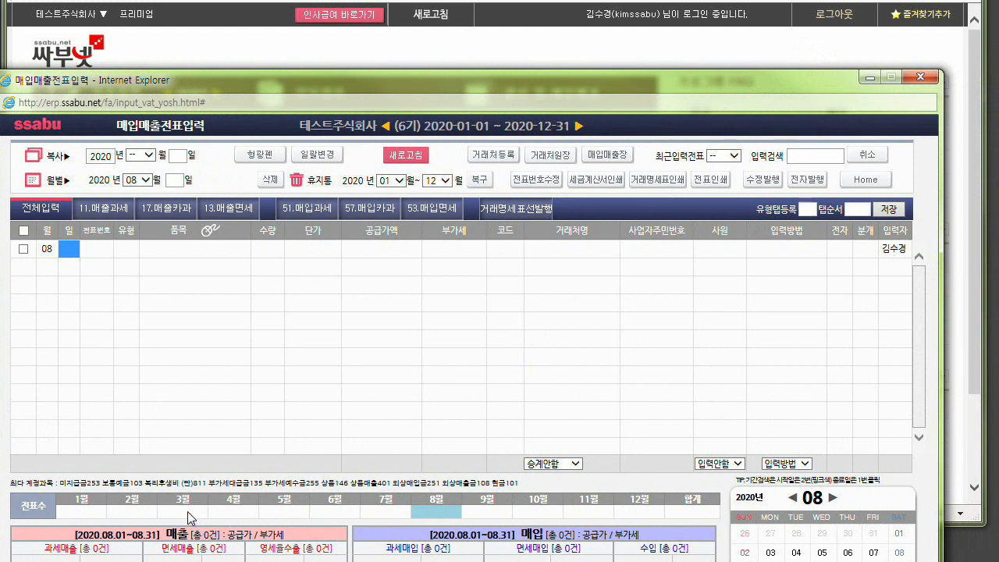
left_click(921, 78)
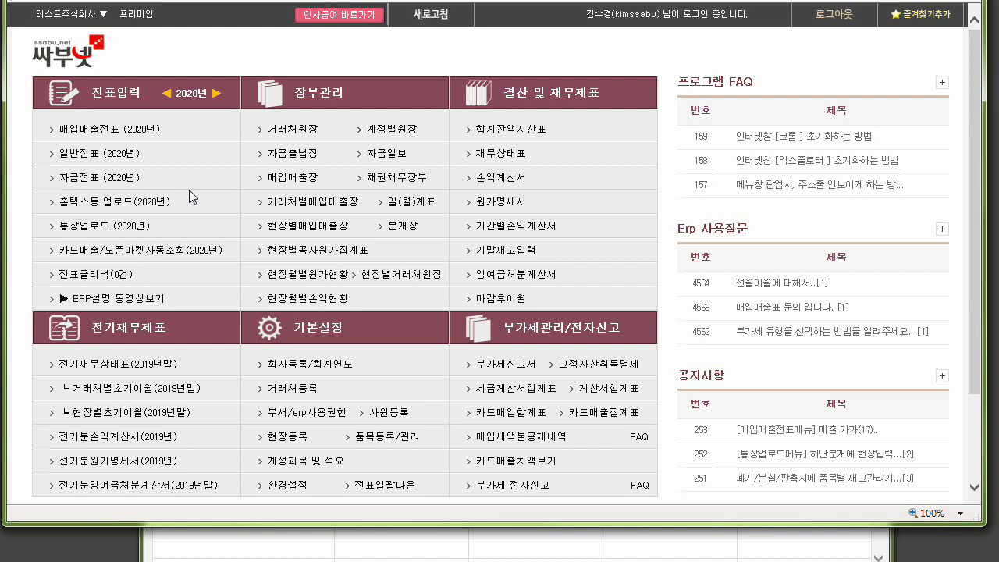
Open the 2020 일반전표 entry window and show the voucher lists for March, April and August.
left_click(84, 155)
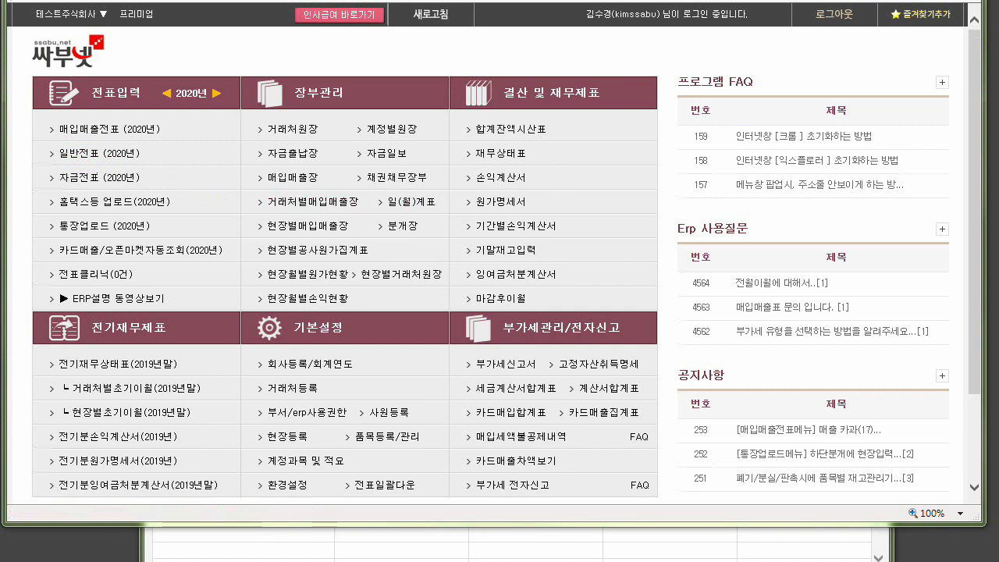
left_click_drag(998, 2, 284, 0)
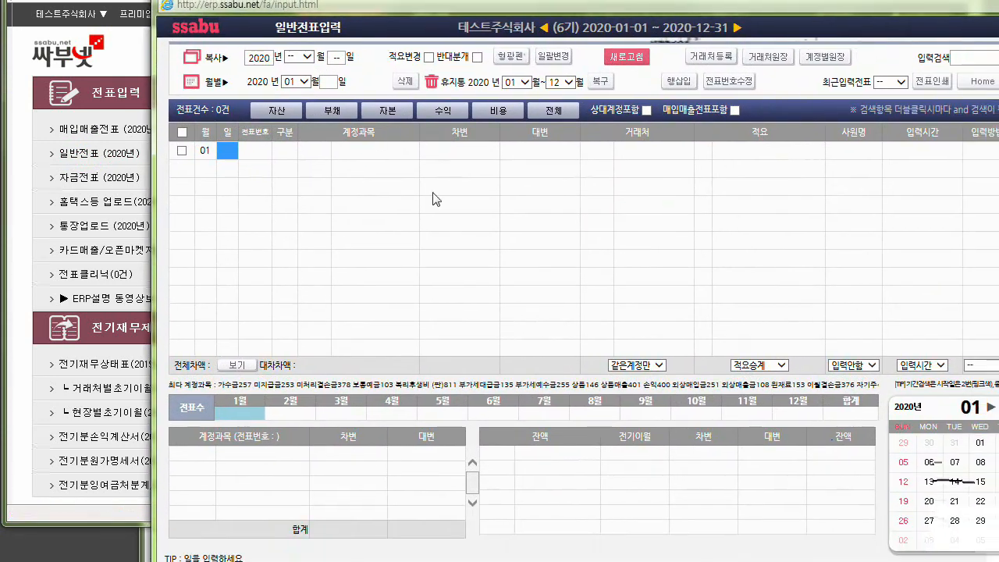
left_click(341, 417)
left_click(399, 412)
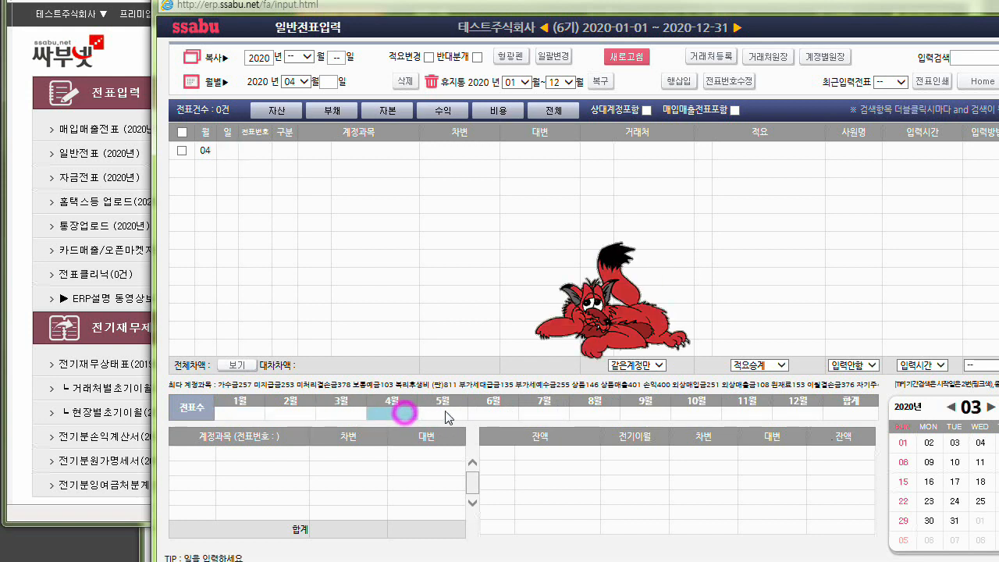
left_click(608, 418)
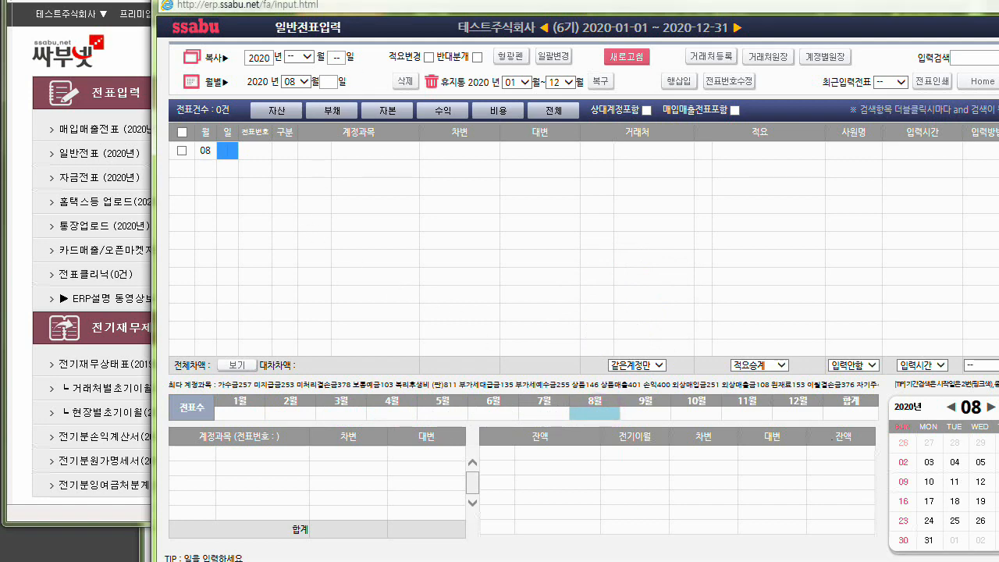
From the main menu, view the 2020 합계잔액시산표 for the period ending December 31 and close it.
left_click(998, 0)
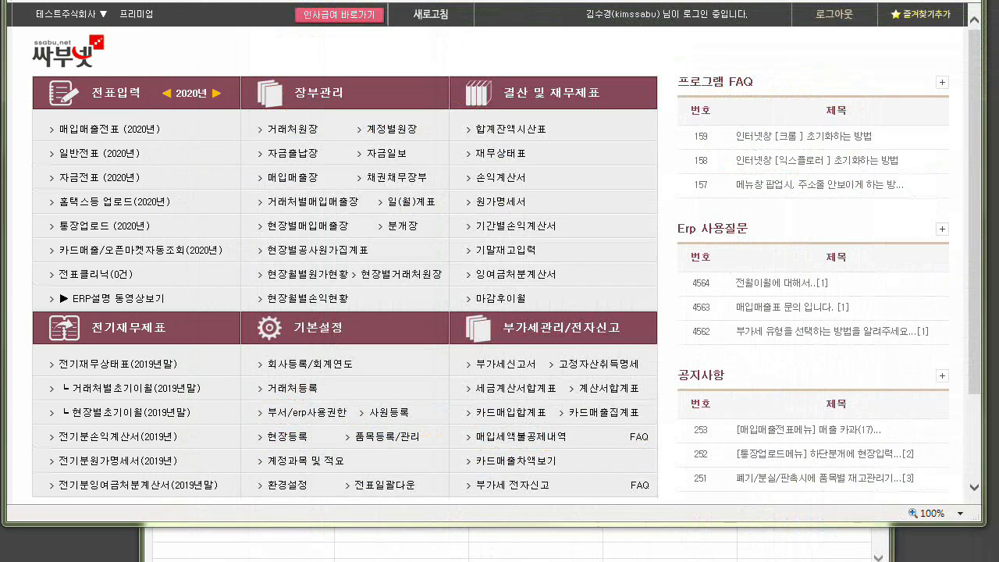
left_click(518, 133)
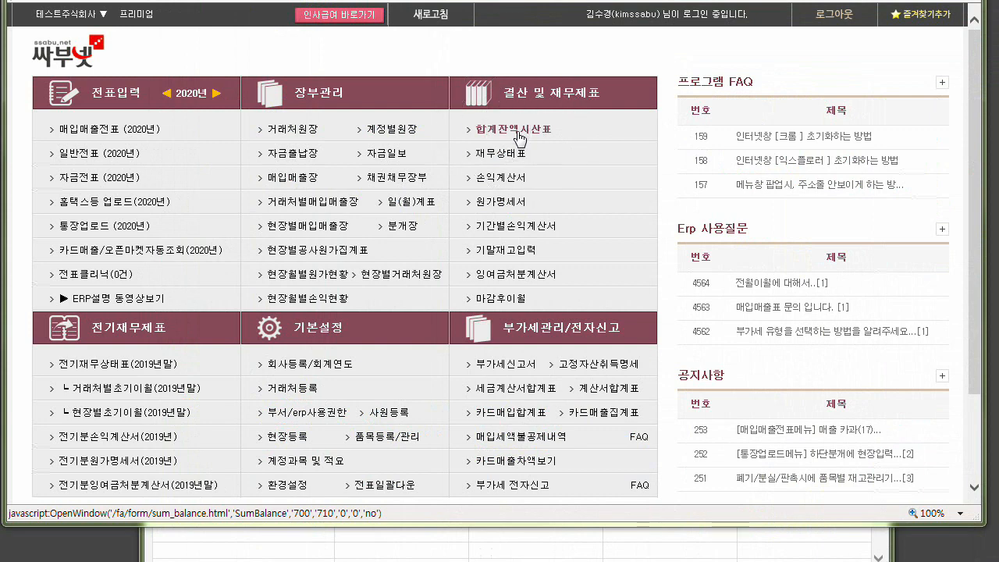
left_click(517, 133)
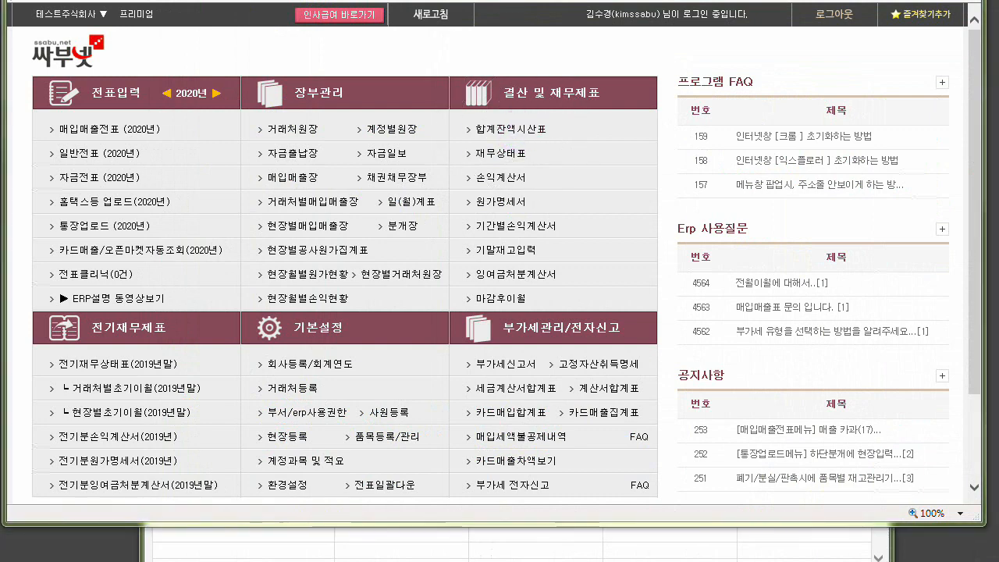
left_click_drag(998, 0, 204, 12)
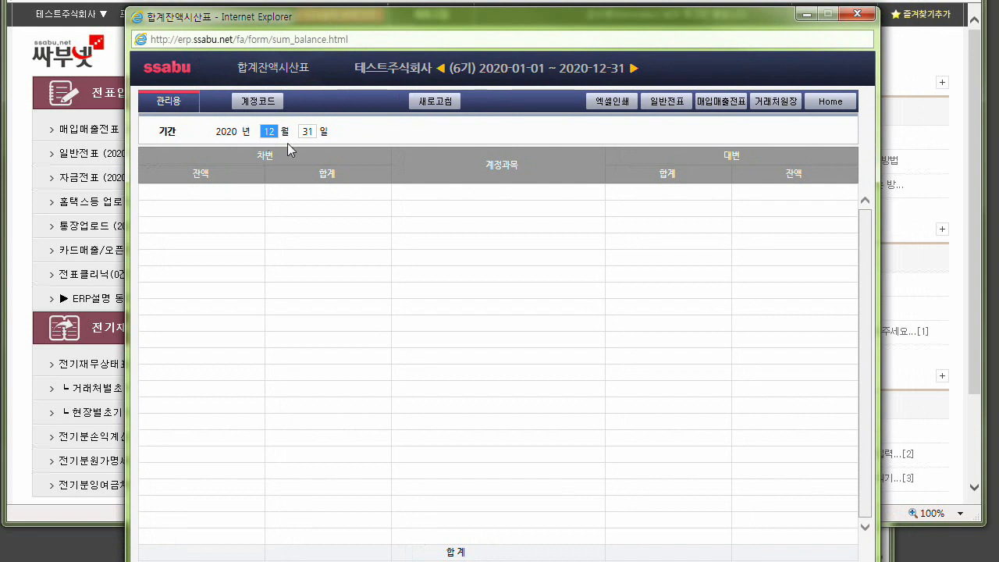
key("Return")
left_click(857, 14)
Return to the 일반전표 entry window, show July 2020 and date the new voucher line the 31st.
left_click_drag(998, 48, 245, 0)
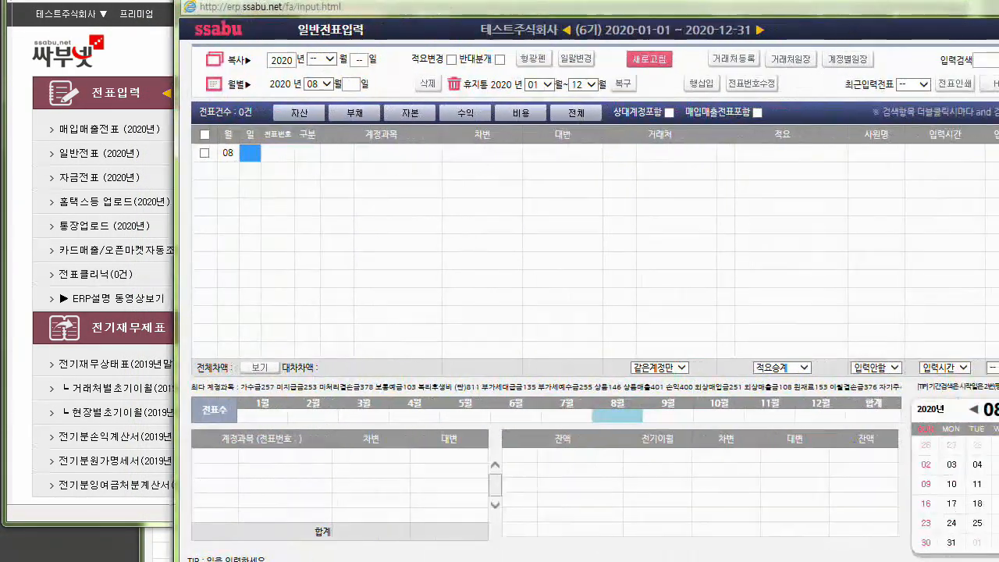
left_click(227, 153)
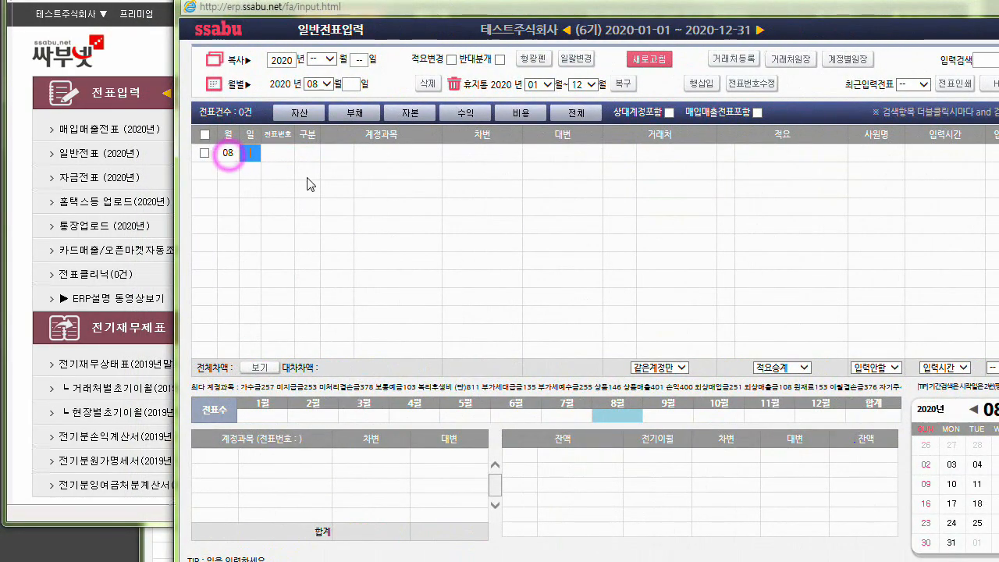
left_click(226, 153)
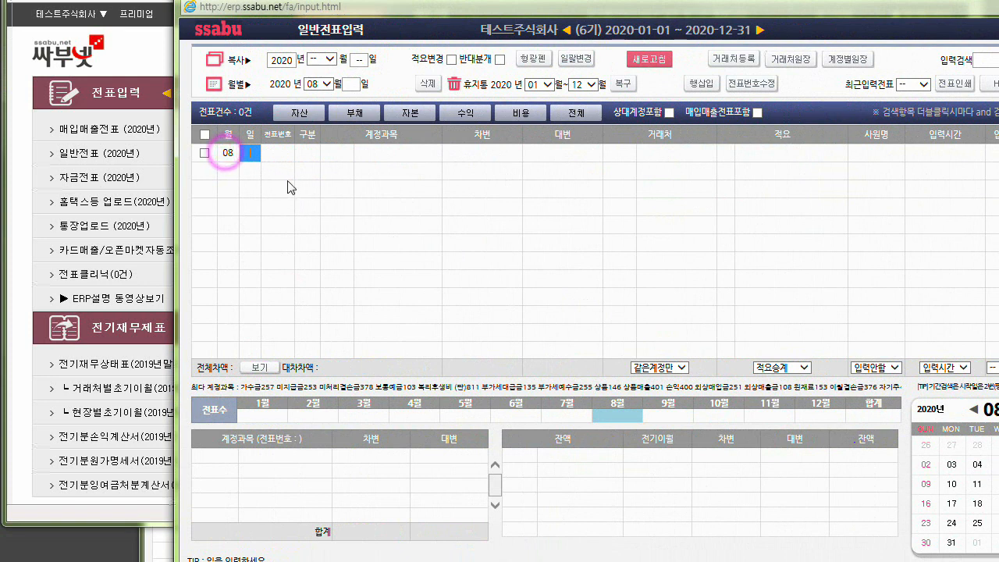
left_click(569, 417)
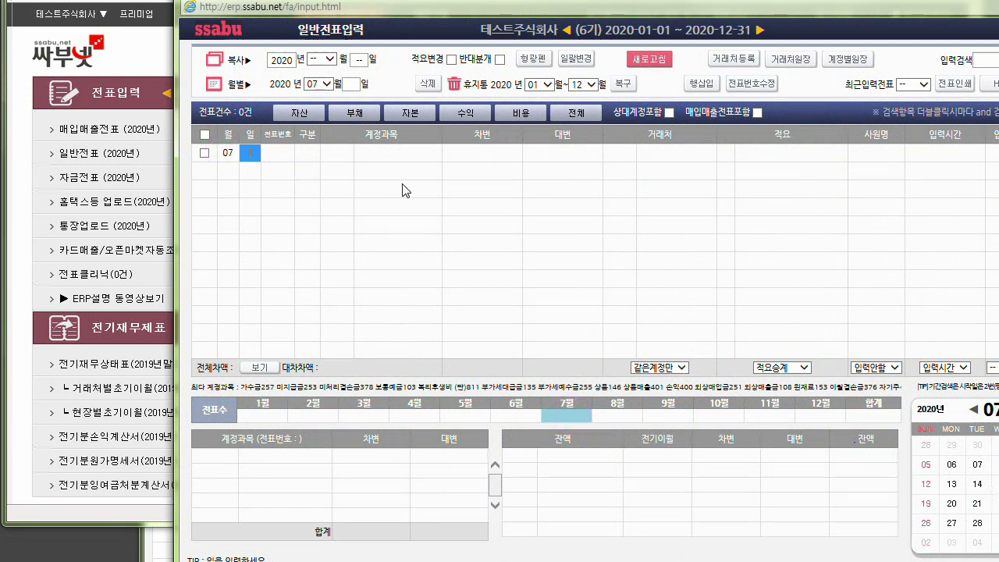
type("31")
key("Return")
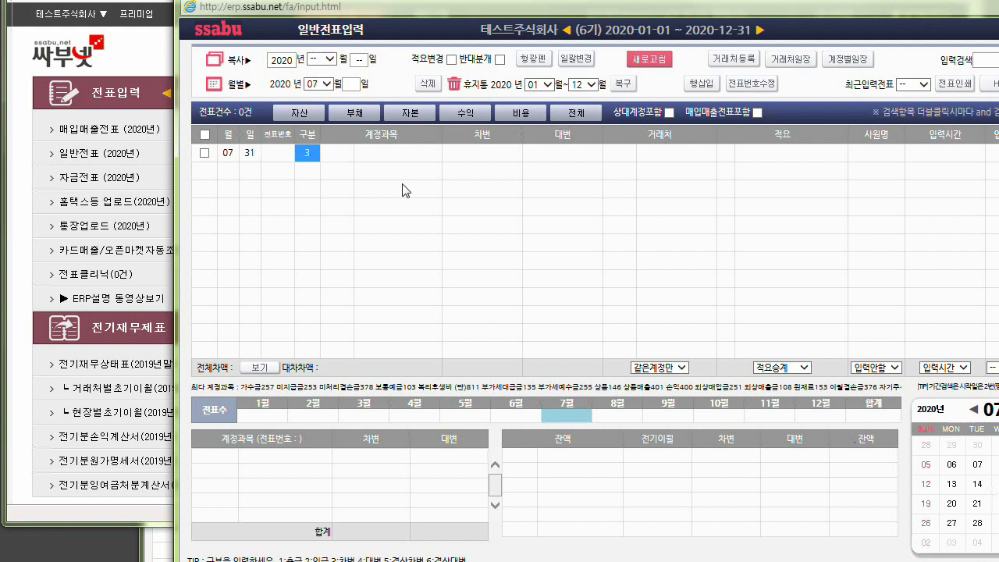
Make the line a debit (차변) entry to account 0103 보통예금 with an amount of 1,000,000.
type("3")
key("Return")
type("103")
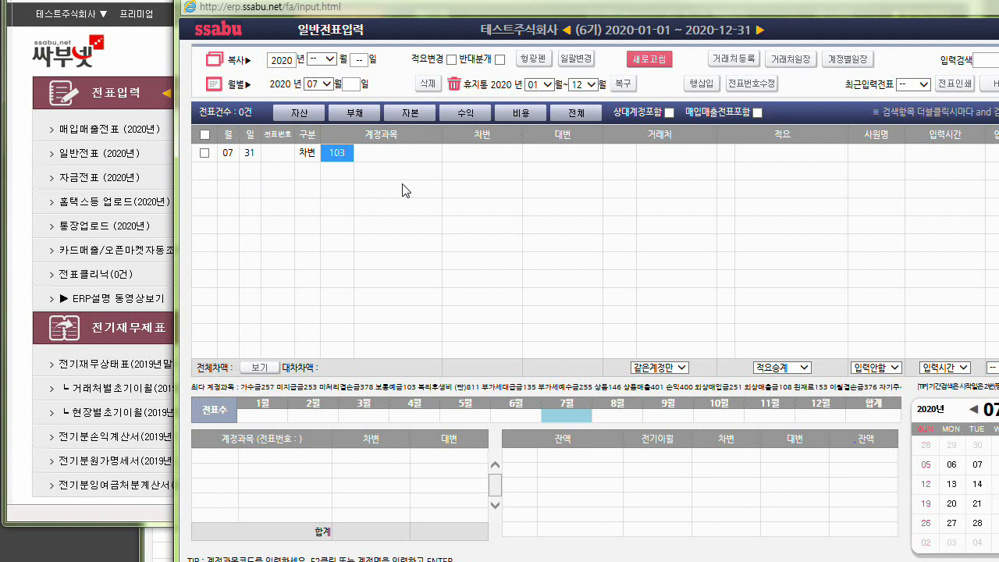
key("Return")
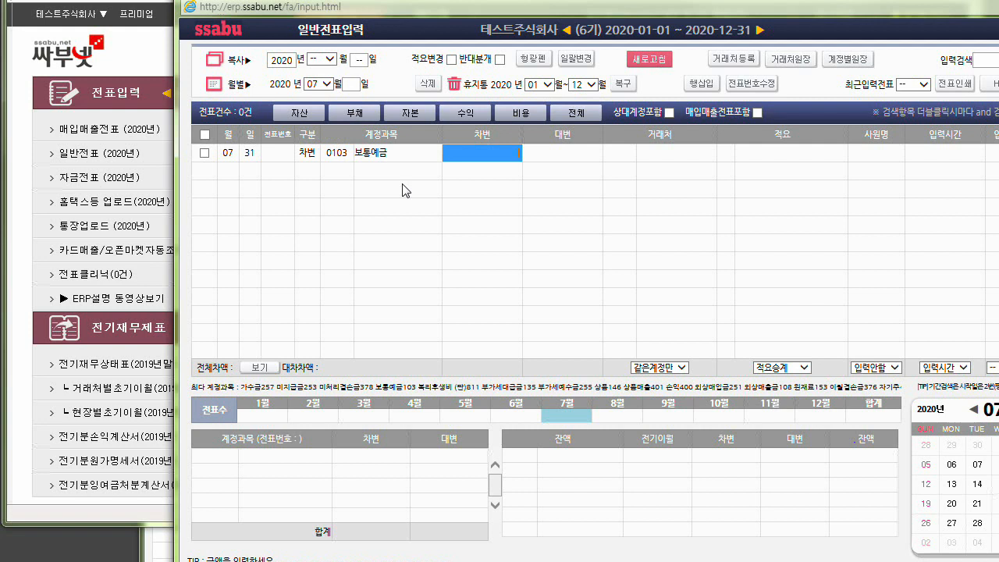
type("1000000")
key("Return")
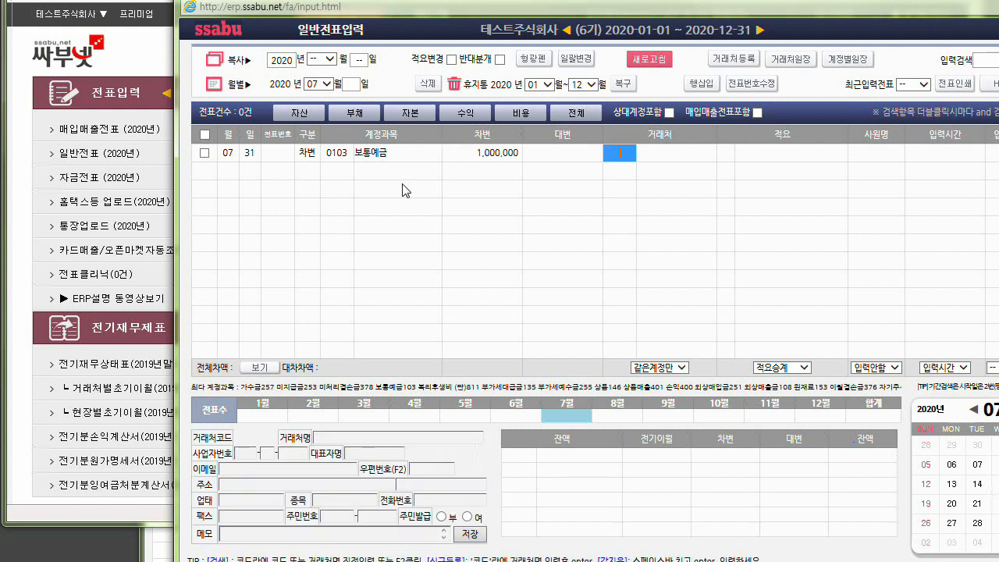
Assign 하나(813) as the partner of the 1,000,000 debit line and complete it without a description.
key("Return")
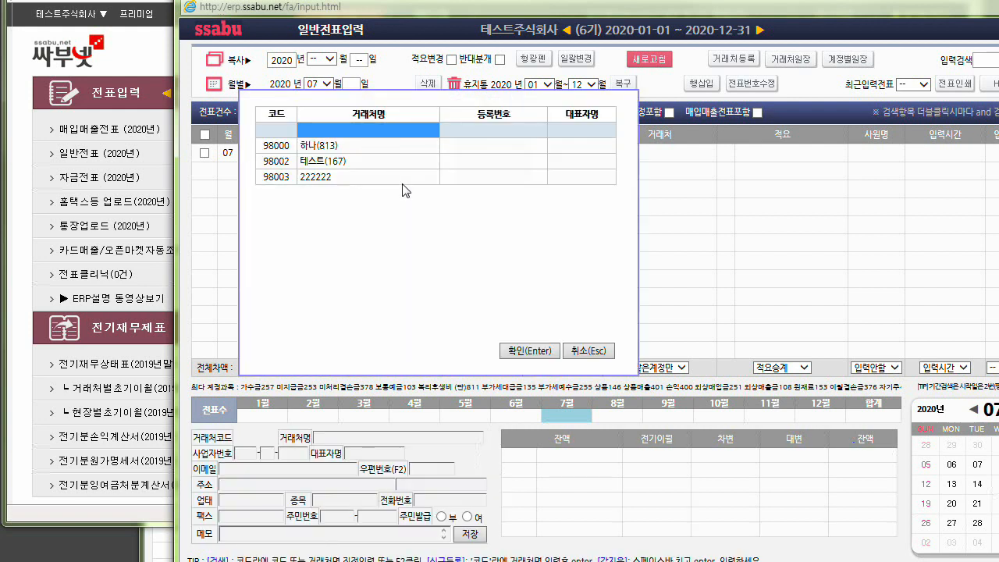
key("Down")
key("Return")
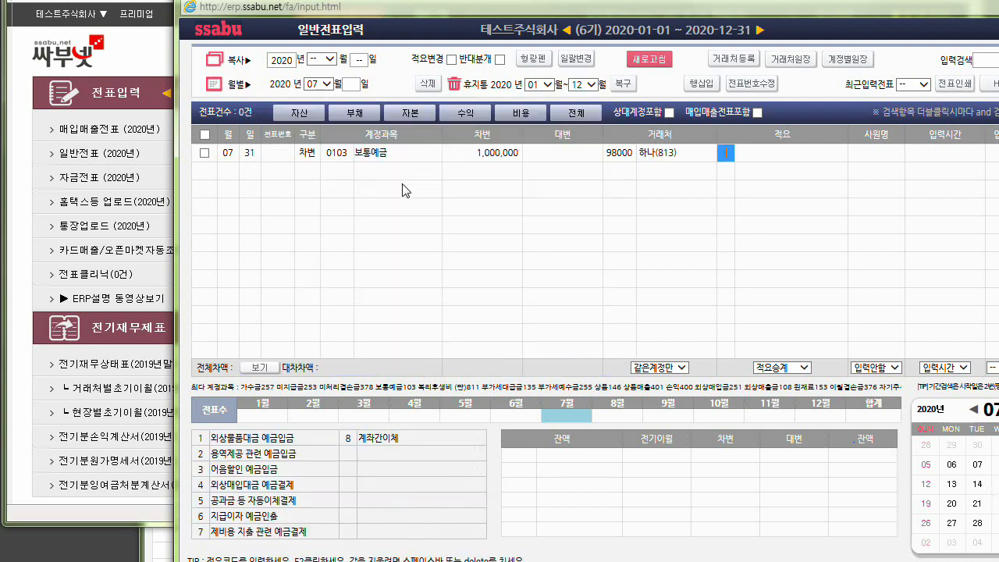
key("Return")
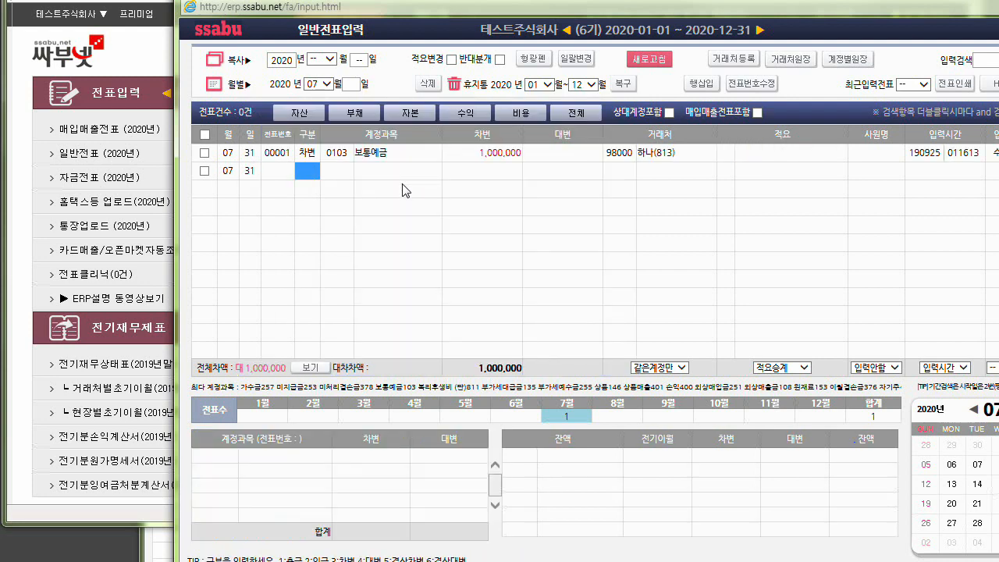
Enter a second debit line for 보통예금 dated July 31 with an amount of 2,000,000.
key("Return")
key("Return")
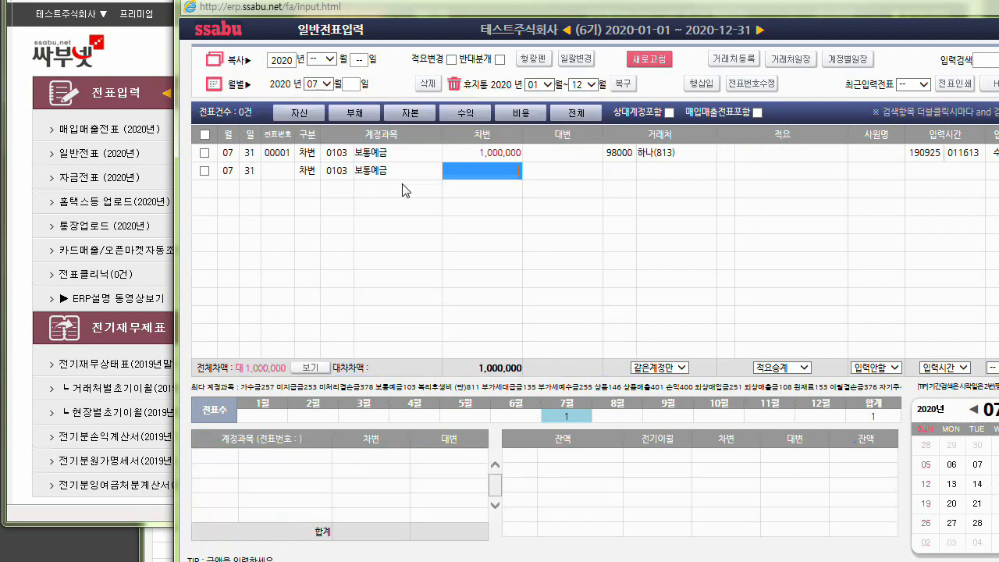
type("2,000,00")
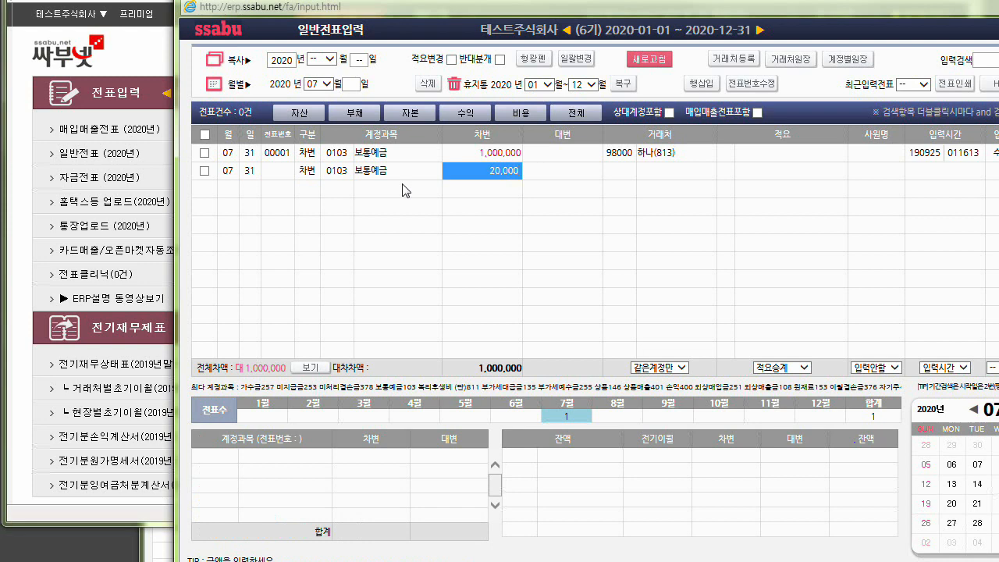
type("0")
key("Return")
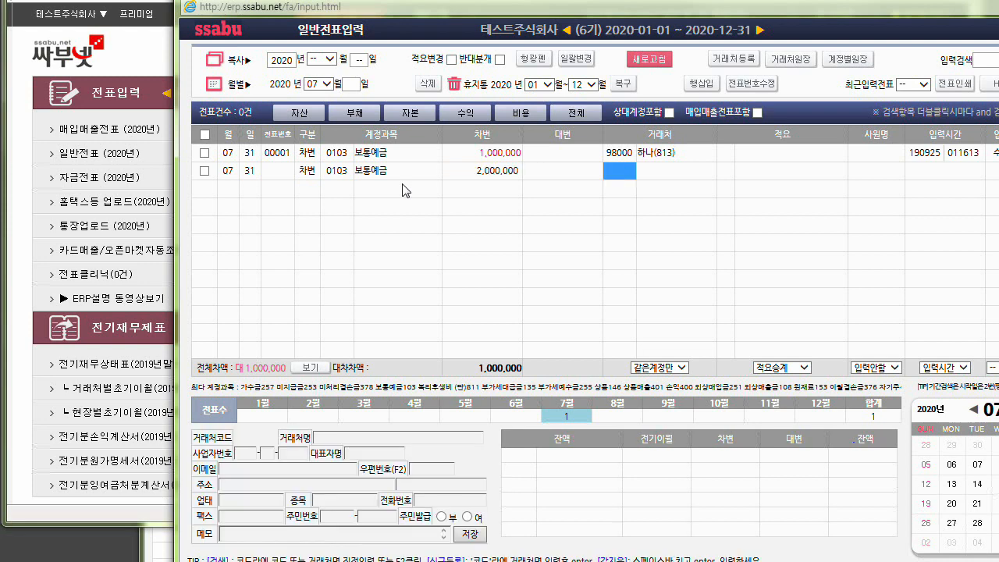
Assign 테스트(167) as the partner of the 2,000,000 debit line and complete it without a description.
key("F2")
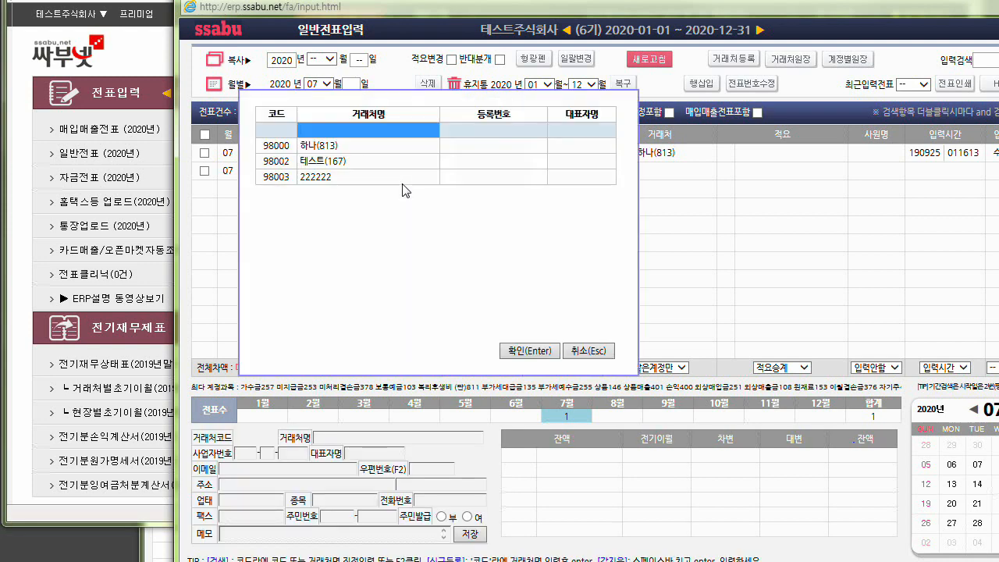
key("Down")
key("Down")
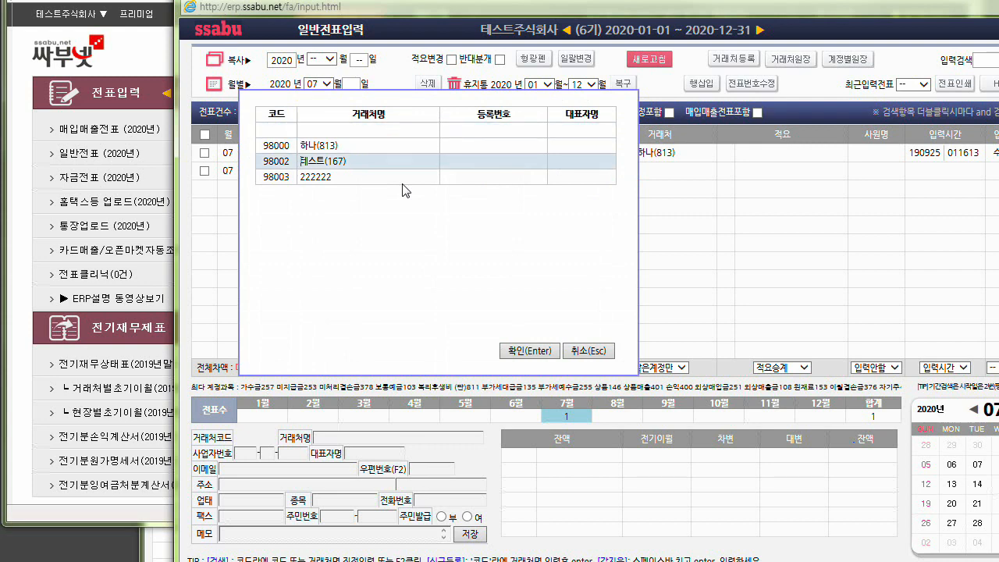
key("Return")
key("Return")
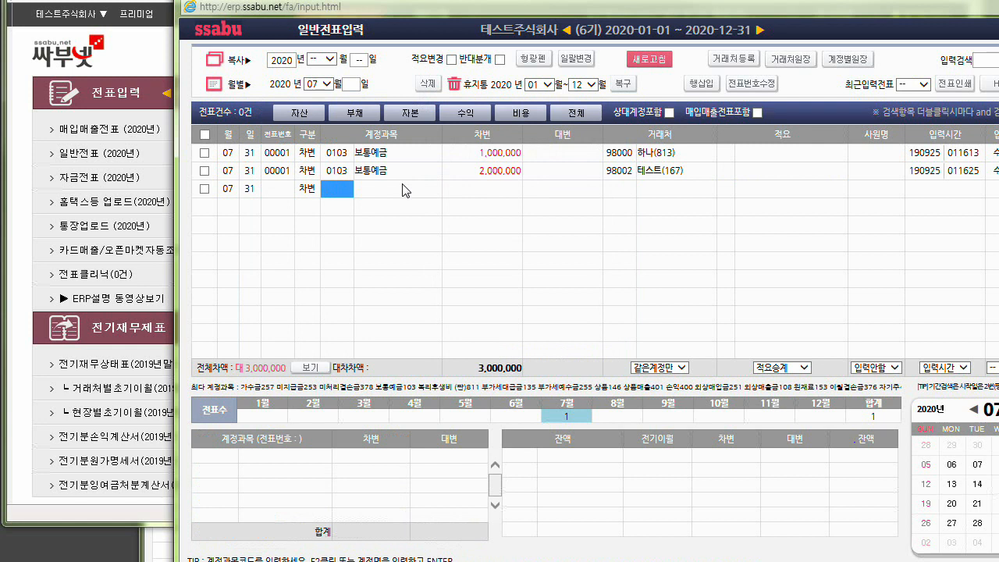
Enter a credit (대변) line for account 0251 외상매입금 with an amount of 3,000,000 on July 31.
left_click(313, 193)
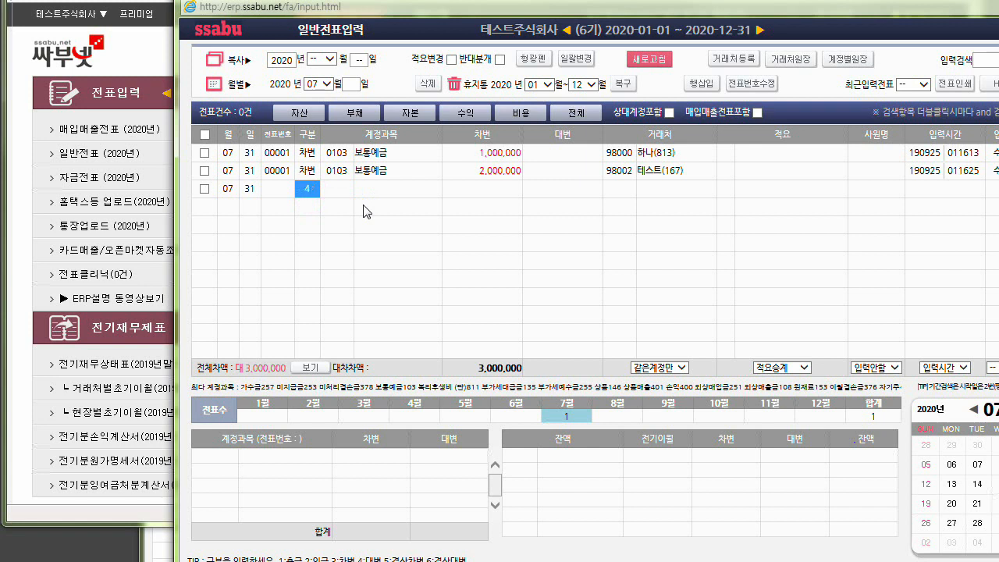
key("Return")
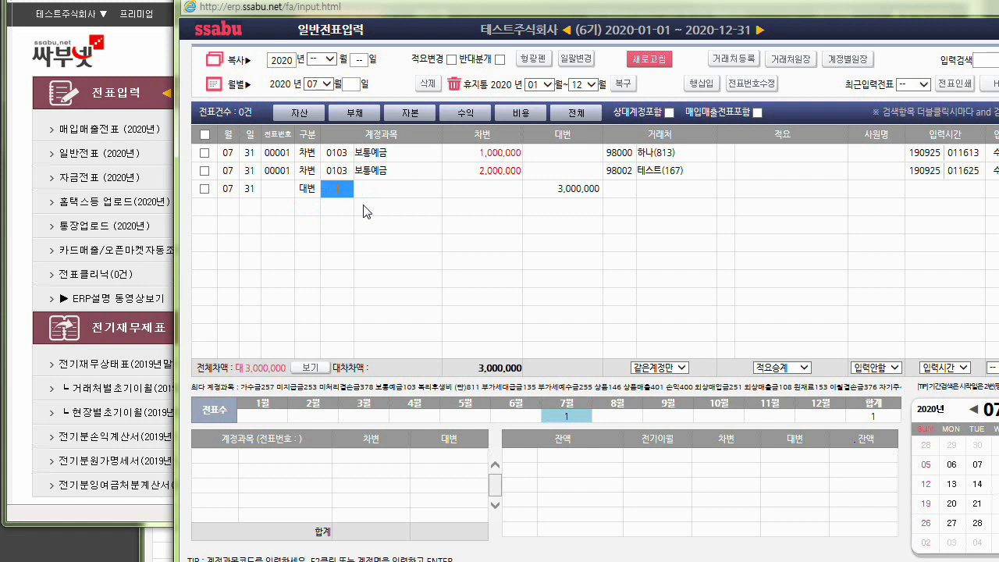
type("외상매")
key("Return")
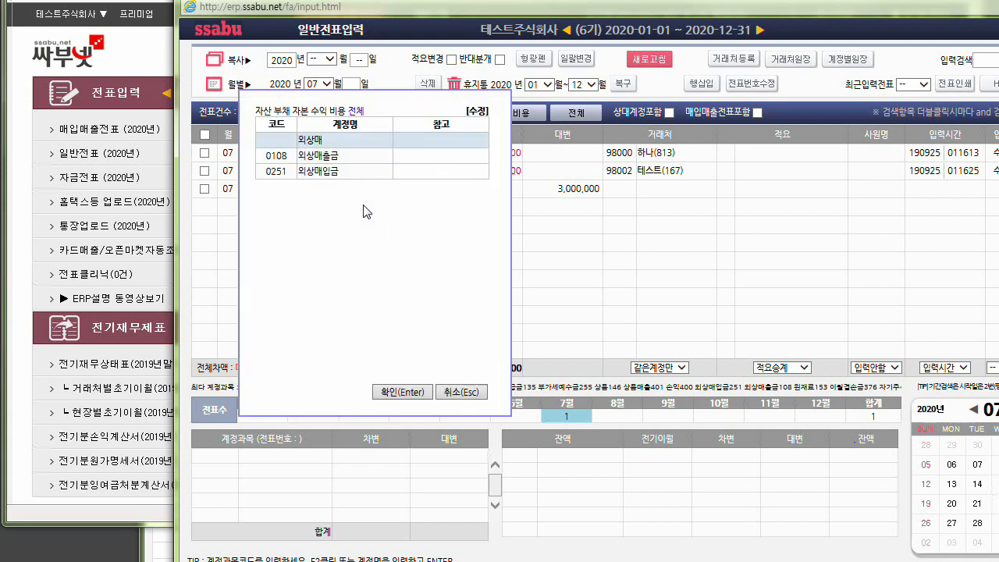
key("Down")
key("Down")
key("Return")
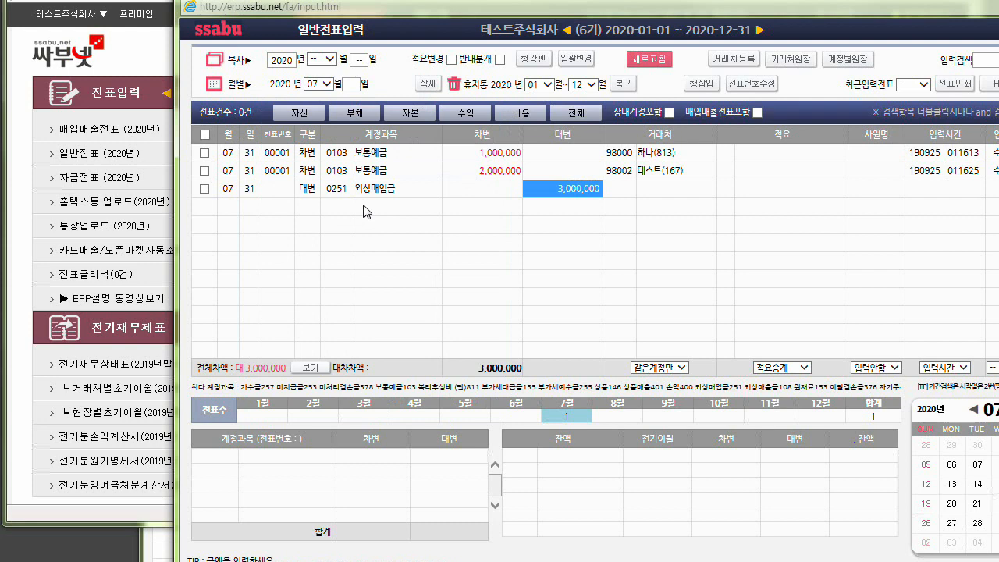
key("Return")
key("Return")
key("Return")
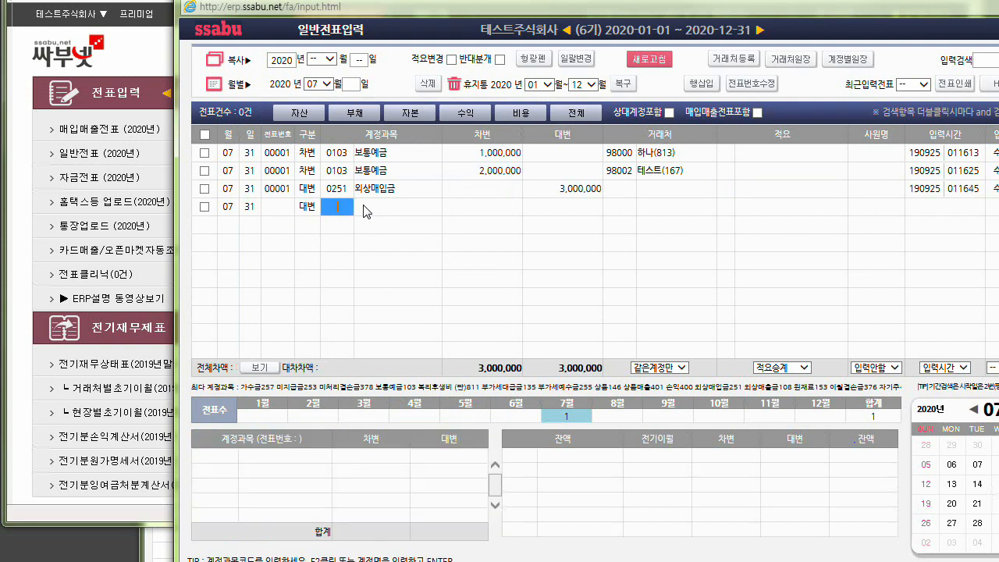
Assign 안녕주식회사 (00101) as the partner of the 3,000,000 credit line and complete it without a description.
left_click(613, 188)
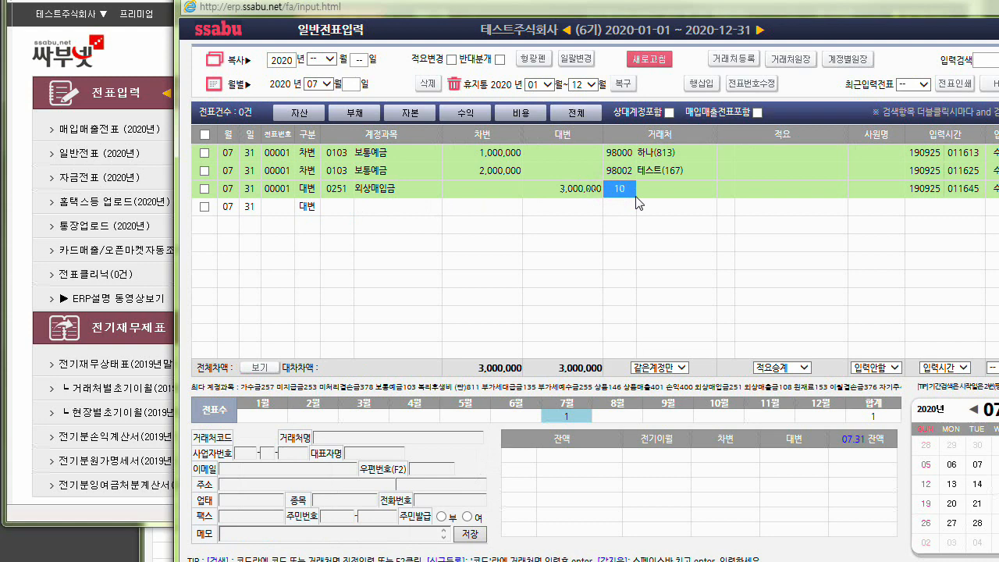
key("F2")
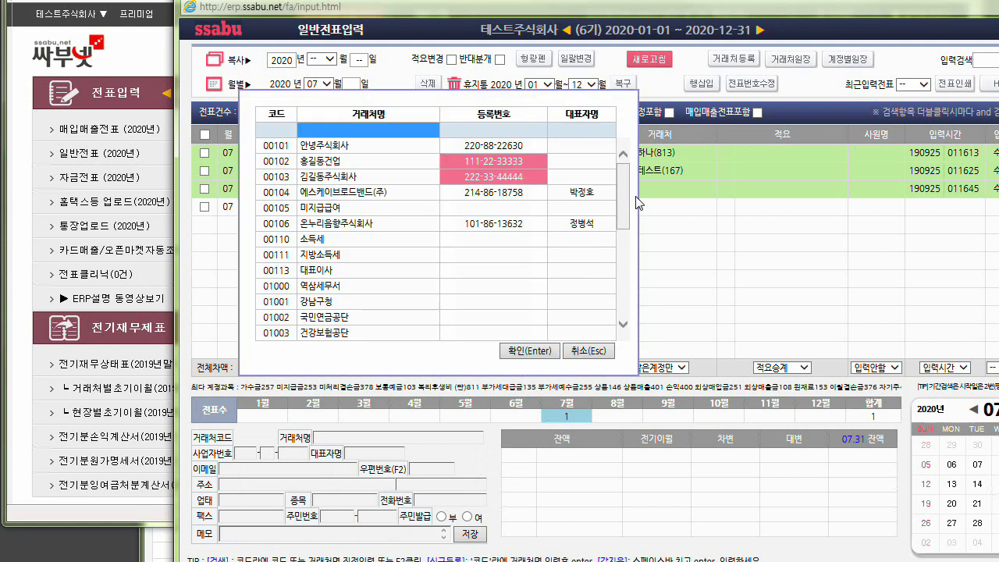
key("Return")
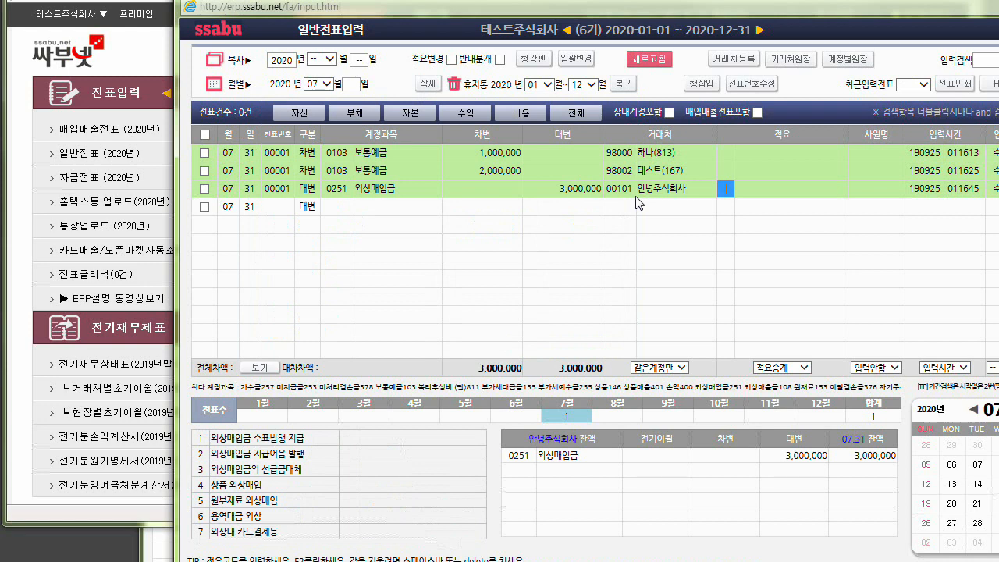
key("Return")
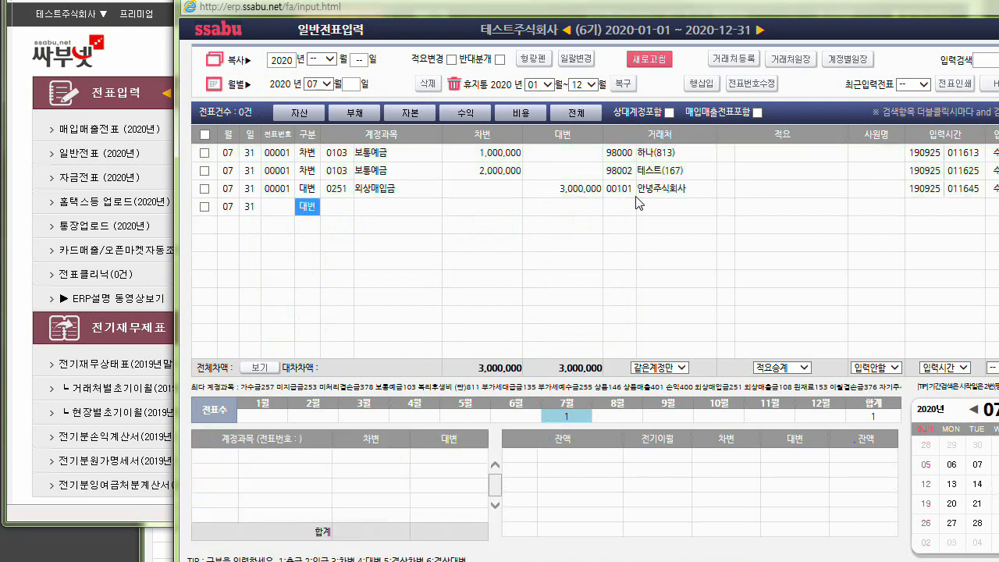
Open the 2020 trial balance (합계잔액시산표) from the main ERP window and examine the debit figures of 보통예금.
left_click(140, 45)
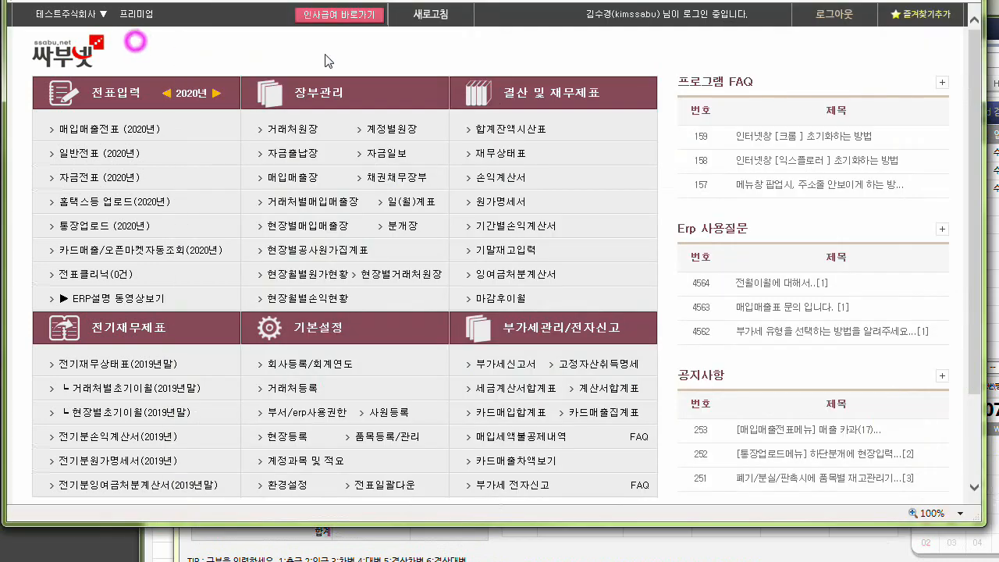
left_click(514, 131)
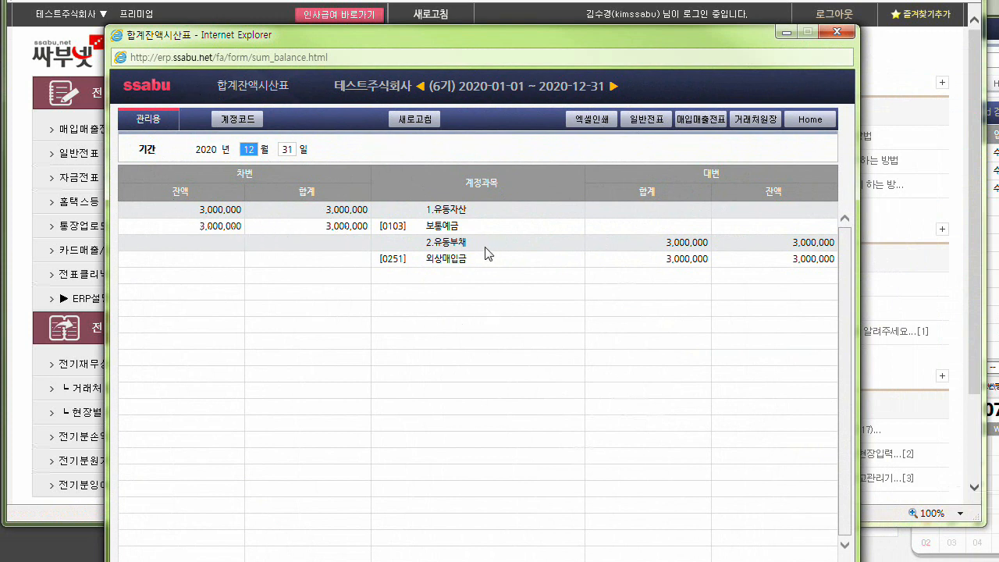
left_click_drag(402, 225, 312, 232)
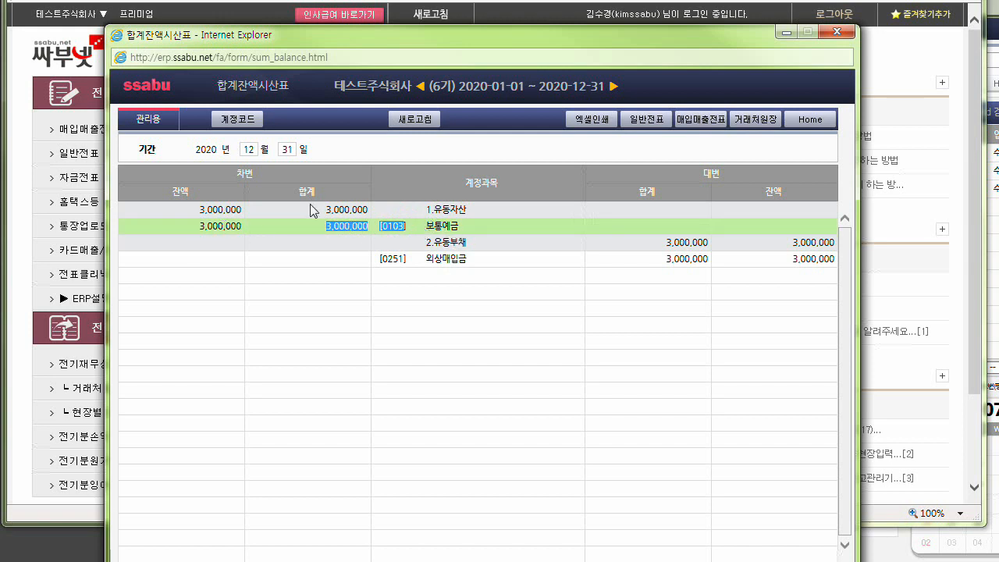
left_click_drag(196, 229, 263, 229)
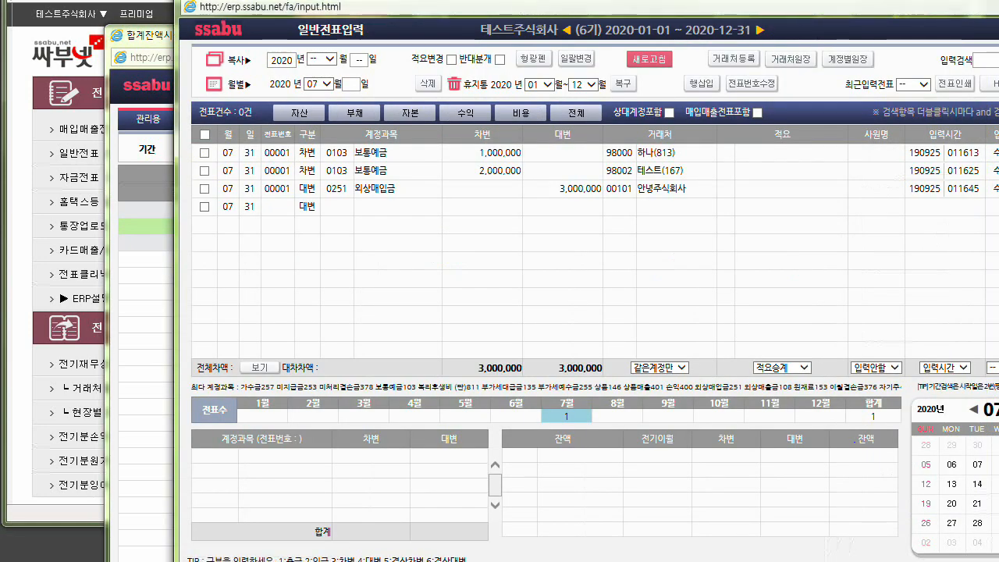
Move the general voucher window clear of the trial balance and set the trial balance period to July 31.
left_click_drag(515, 2, 543, 348)
key("ctrl")
key("ctrl")
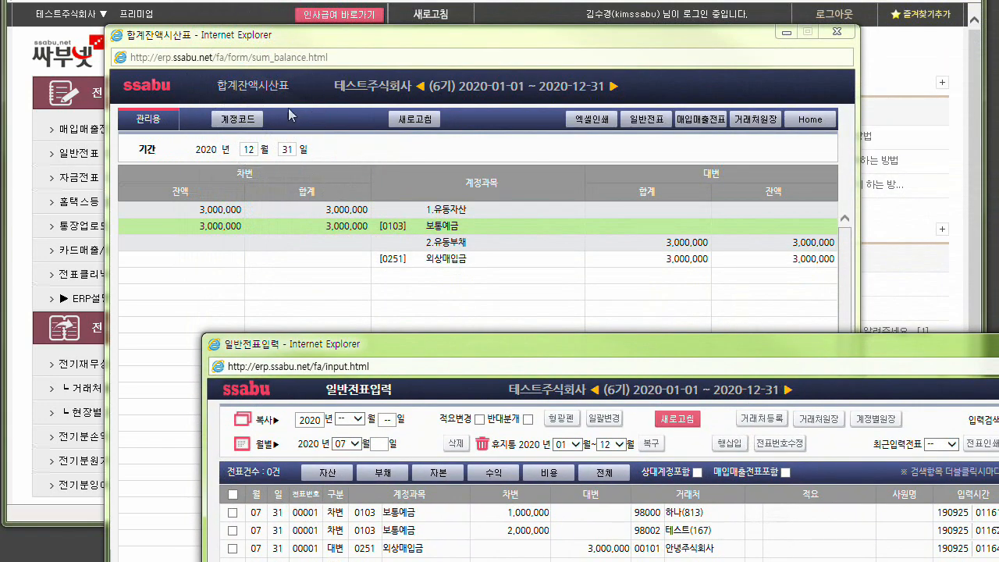
left_click(252, 148)
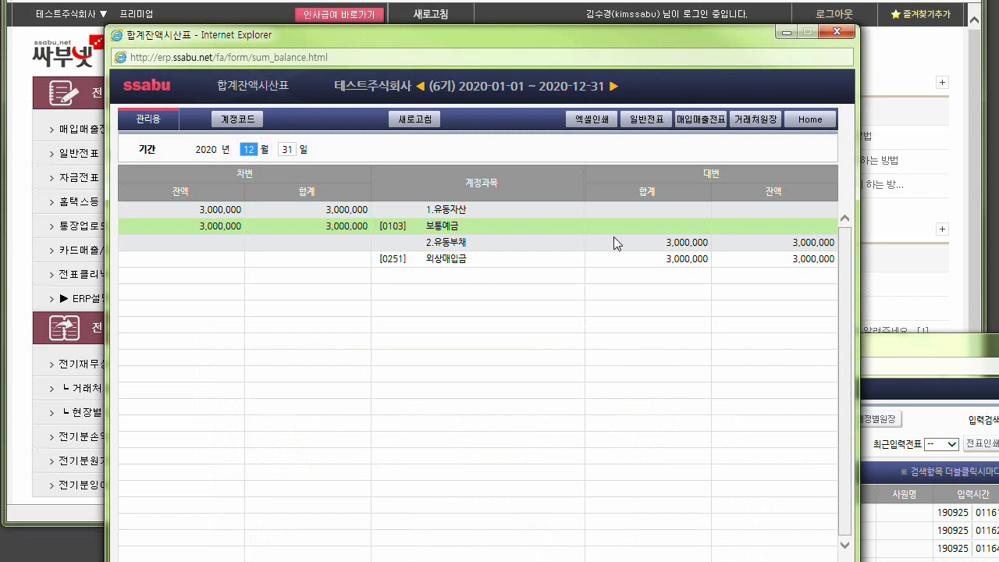
type("7")
key("Return")
type("31")
key("Return")
Place the voucher window beside the trial balance, display the account codes there, and compare them with the voucher's 0103 보통예금 line.
left_click_drag(941, 355, 858, 17)
left_click_drag(785, 19, 998, 63)
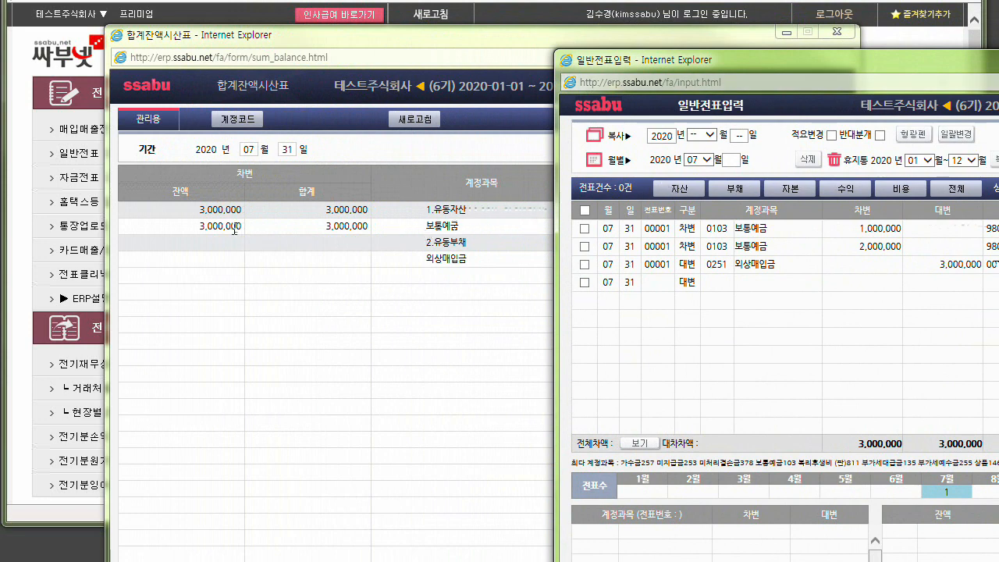
left_click(236, 122)
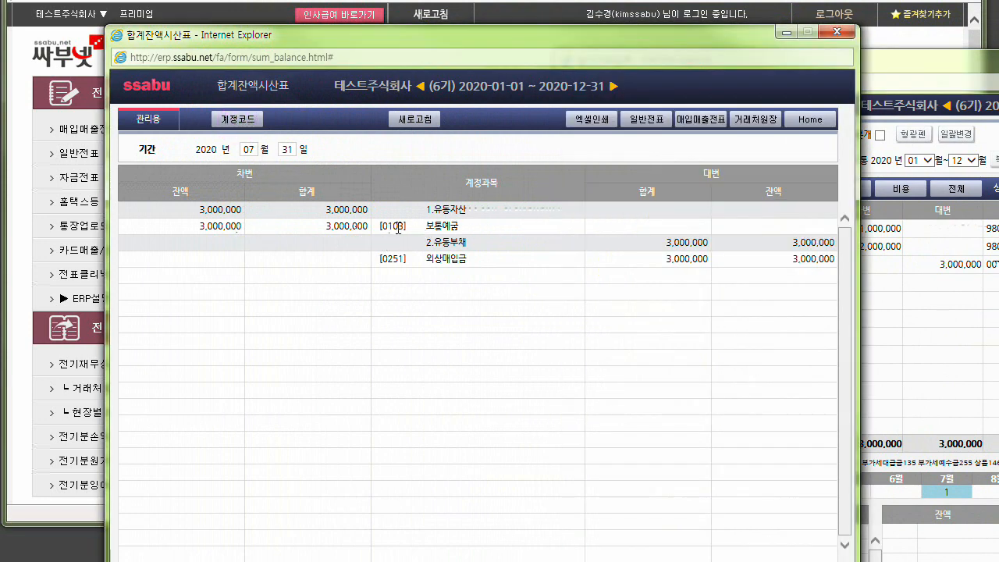
left_click(912, 67)
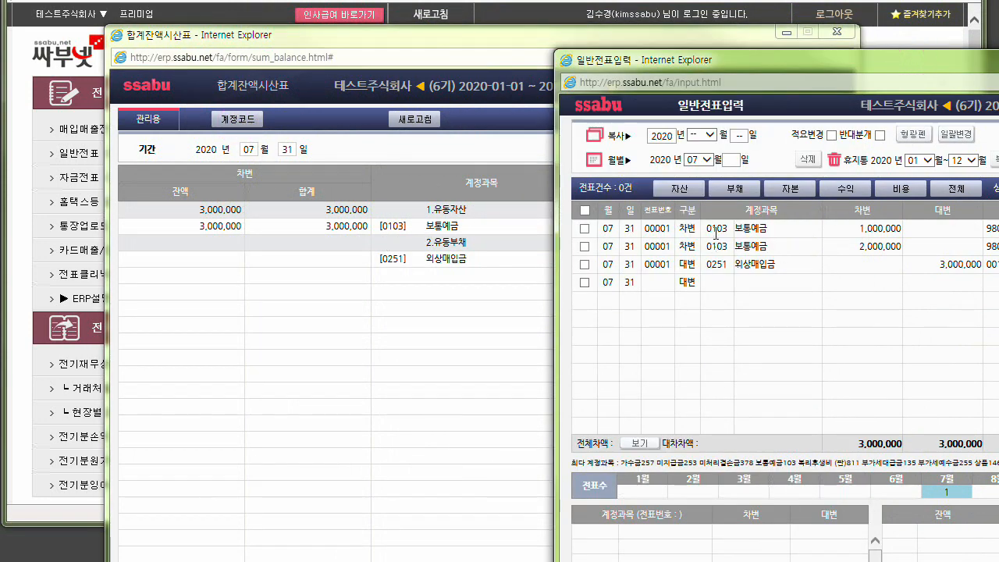
left_click(716, 229)
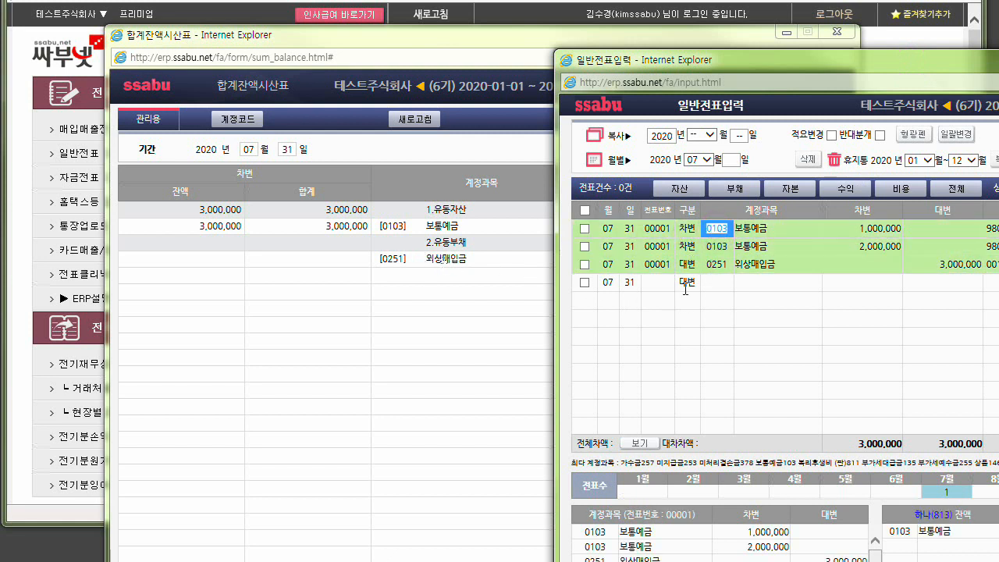
key("ctrl")
Bring the voucher window back over the trial balance and switch its list to August and back to July.
left_click_drag(657, 65, 333, 36)
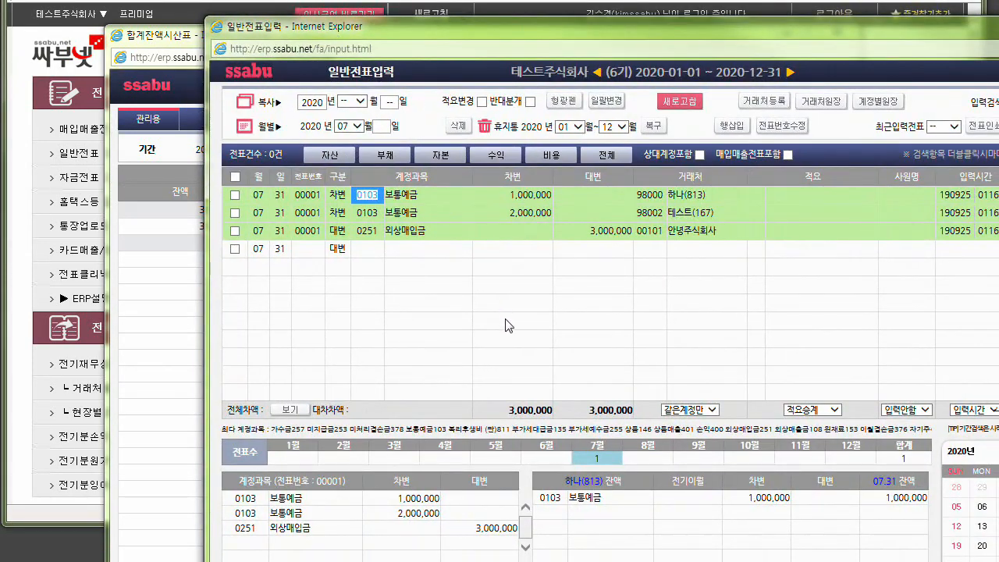
left_click(648, 458)
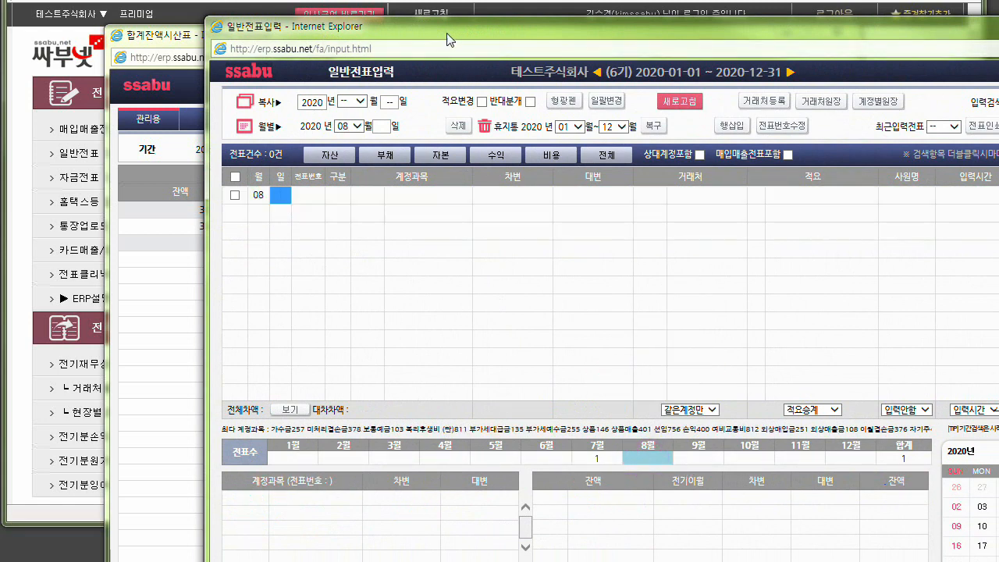
left_click(590, 458)
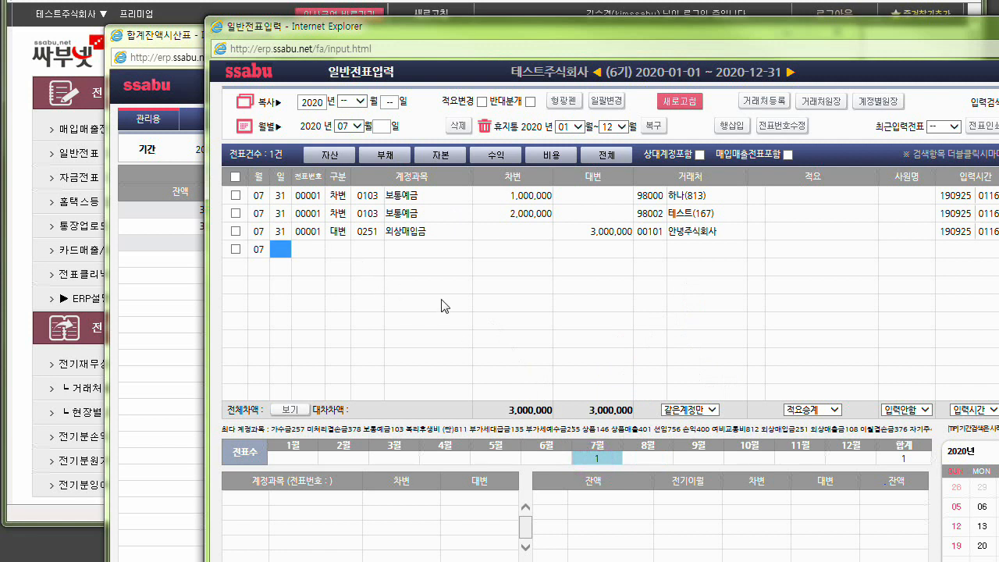
Enter a debit (차변) line dated July 31 for account 0811 복리후생비(판) with 200,000 and no partner.
type("31")
key("Return")
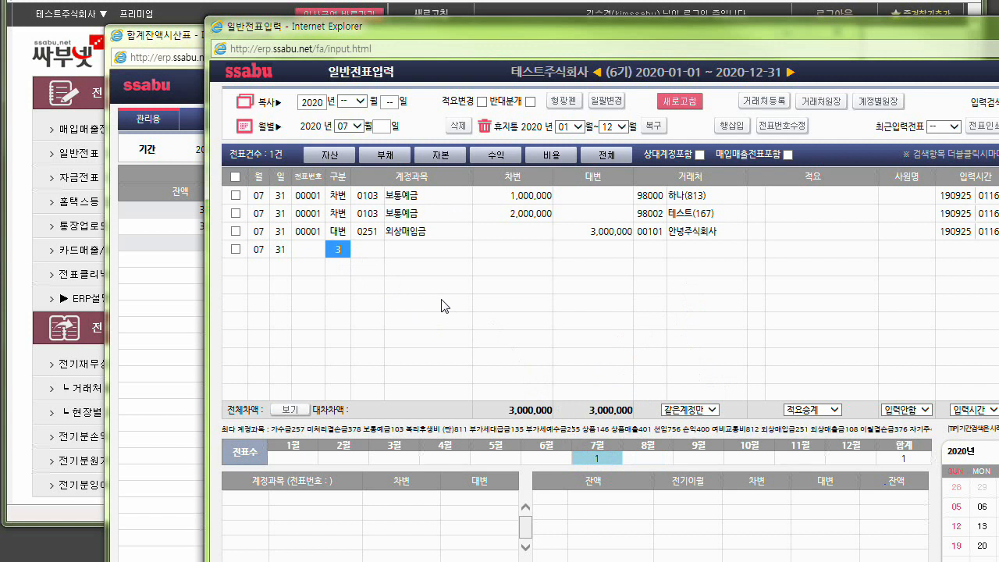
type("3")
key("Return")
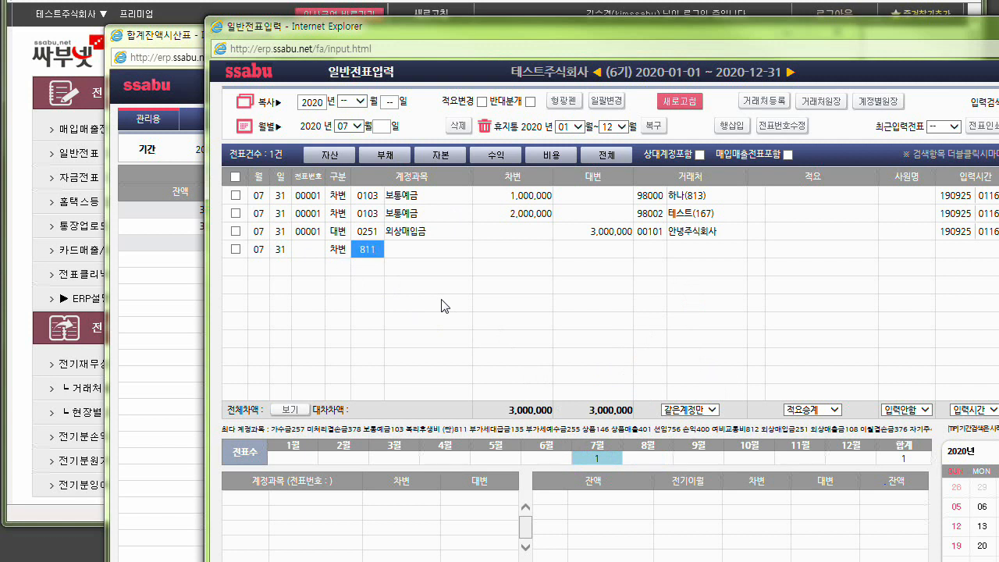
key("Return")
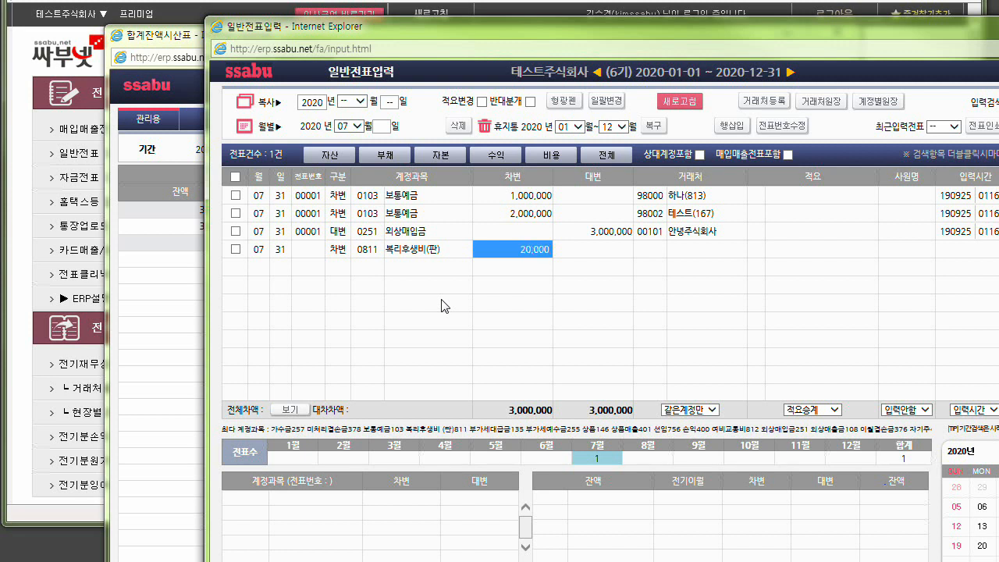
type("200000")
key("Return")
key("Return")
key("Return")
key("Return")
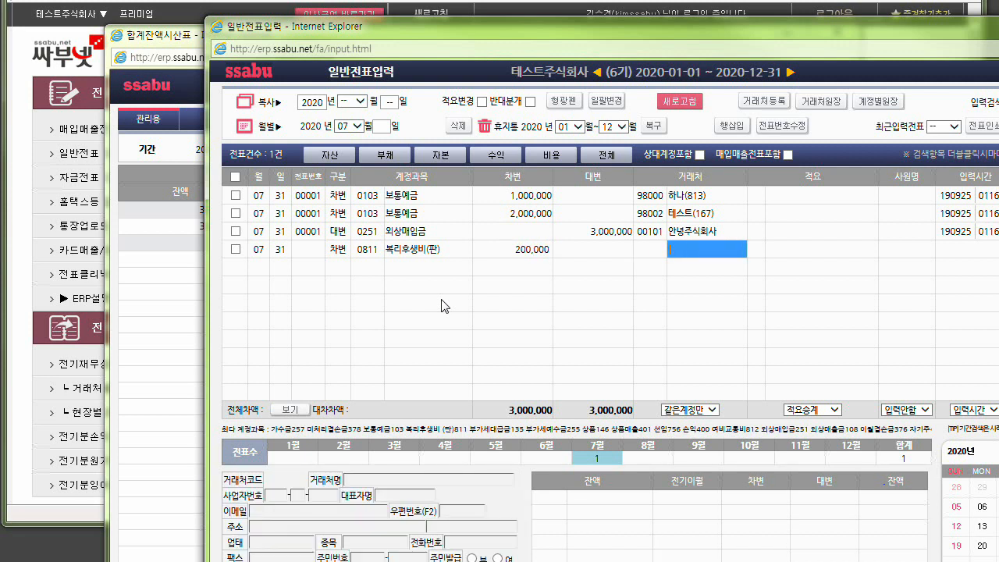
key("Return")
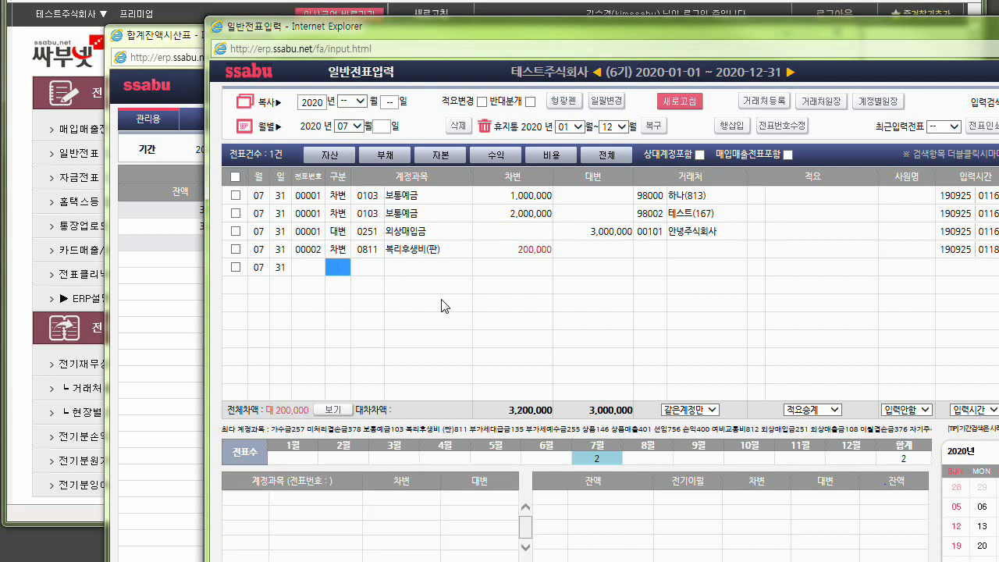
Enter a credit (대변) line for account 0401 상품매출 with an amount of 500,000 and no partner.
key("Return")
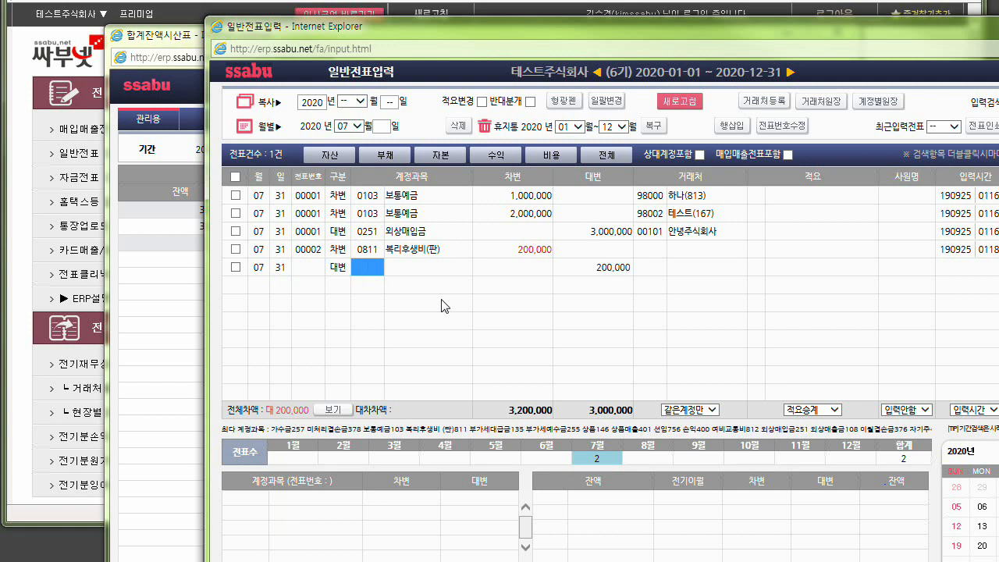
type("상품매")
key("Return")
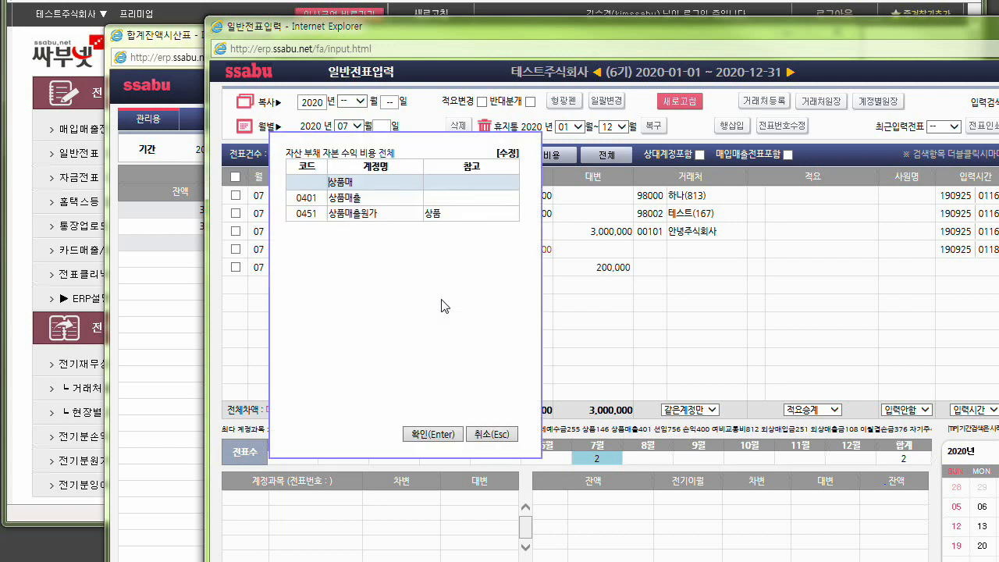
key("Down")
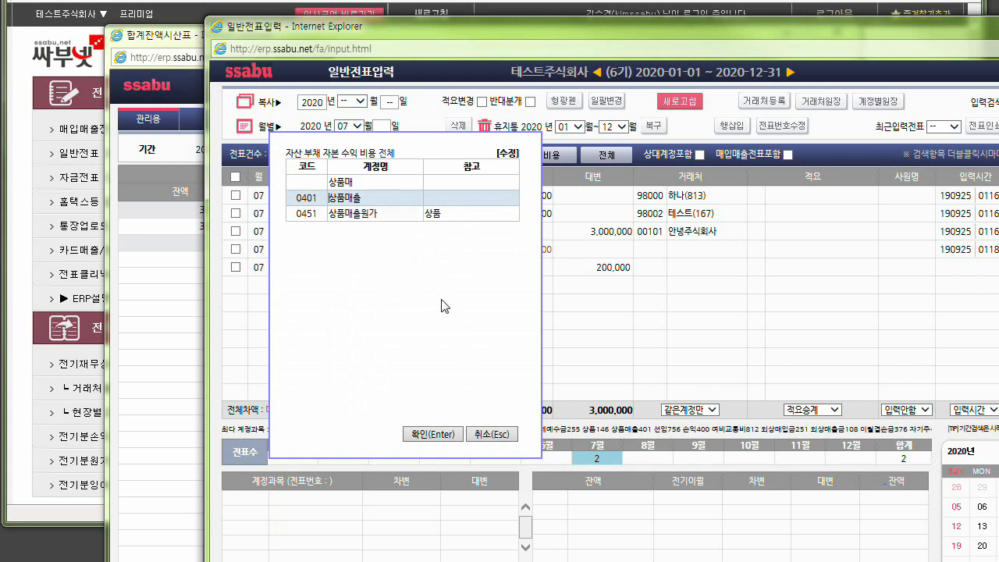
key("Return")
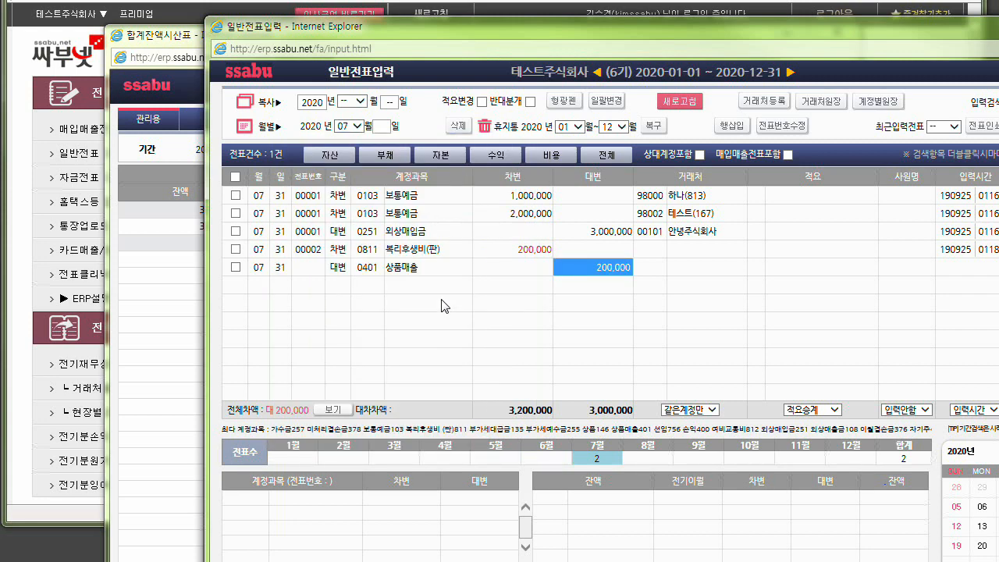
type("3")
key("BackSpace")
key("BackSpace")
key("Return")
key("Return")
key("Return")
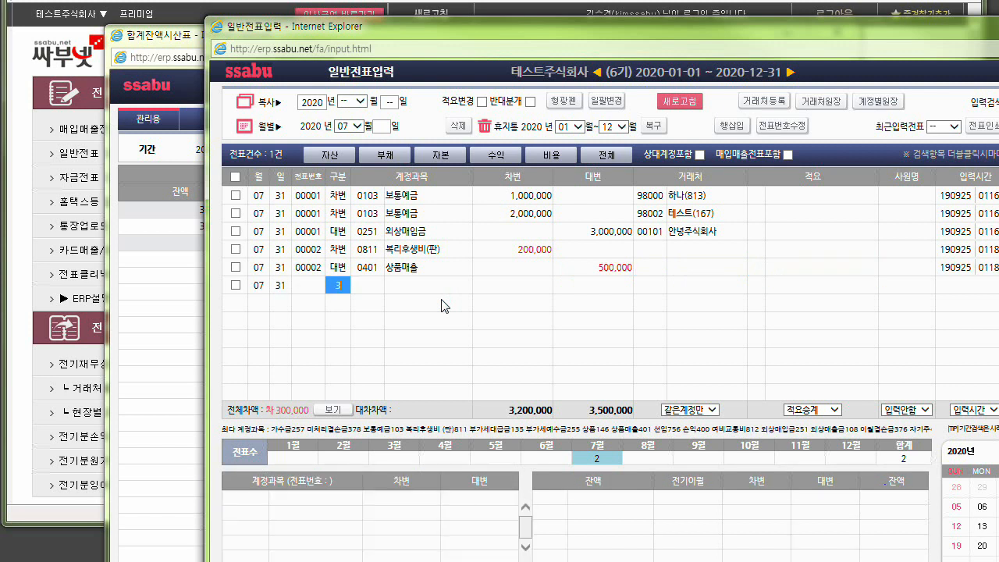
Balance the voucher with a debit (차변) line for account 0101 현금 of 300,000.
key("Return")
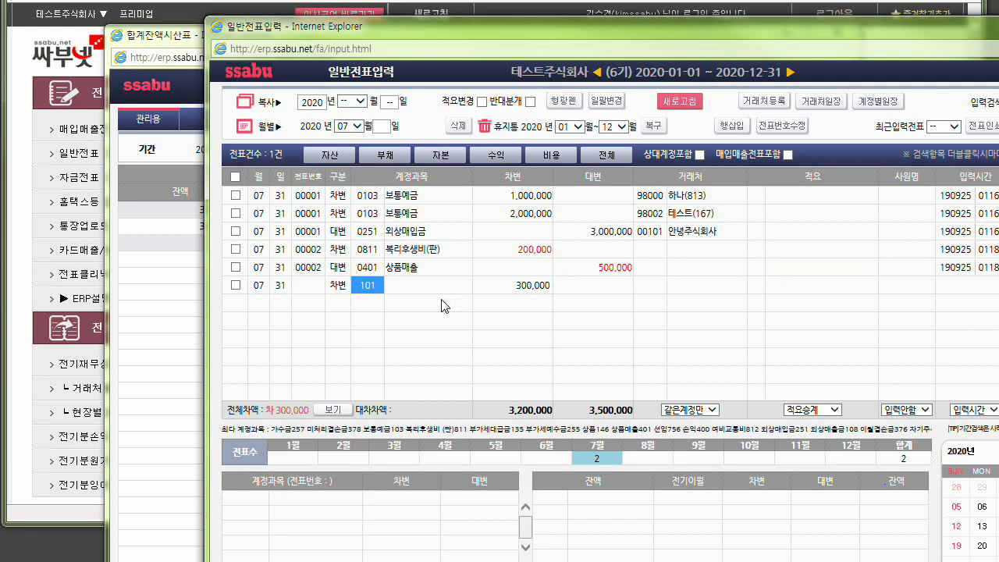
type("101")
key("Return")
key("Return")
key("Return")
key("Return")
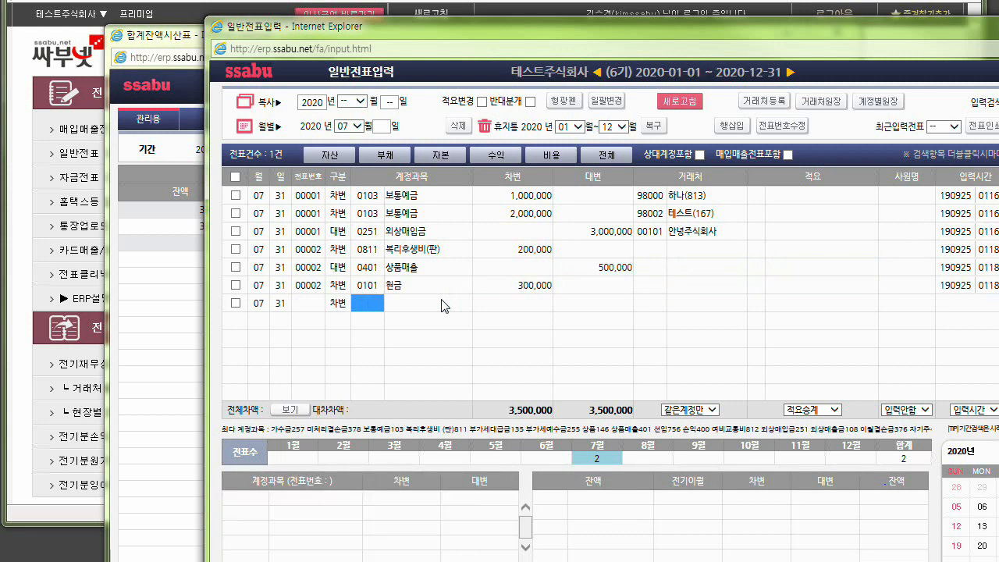
Refresh the July 31 trial balance, show its account codes, and check the 0401 상품매출 and 0811 복리후생비(판) rows.
left_click(172, 260)
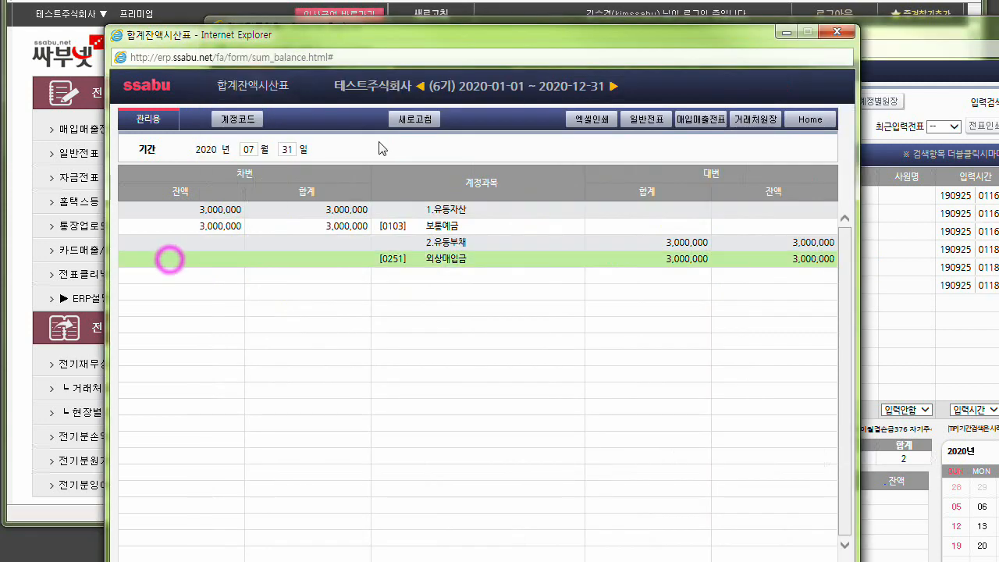
left_click(409, 121)
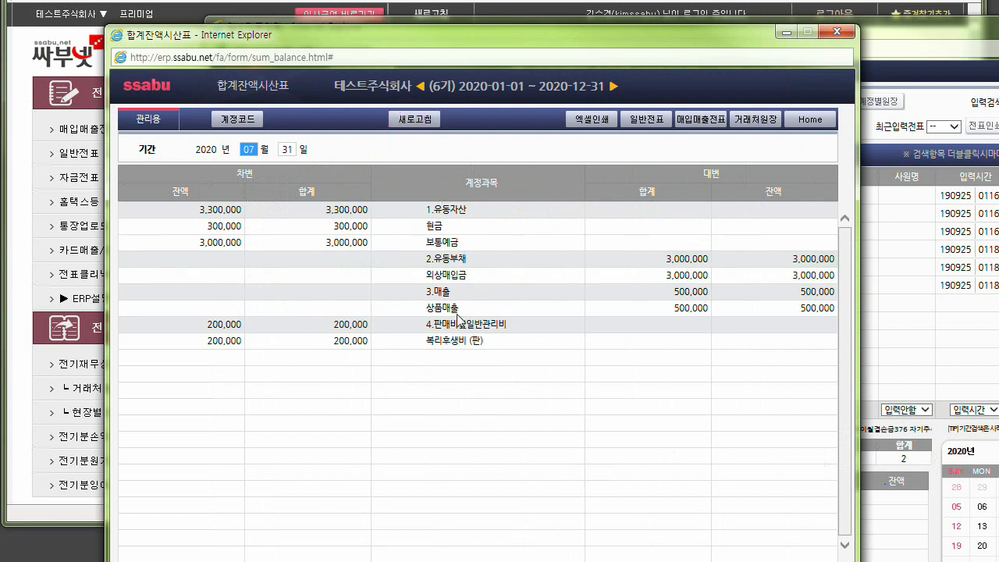
left_click(237, 118)
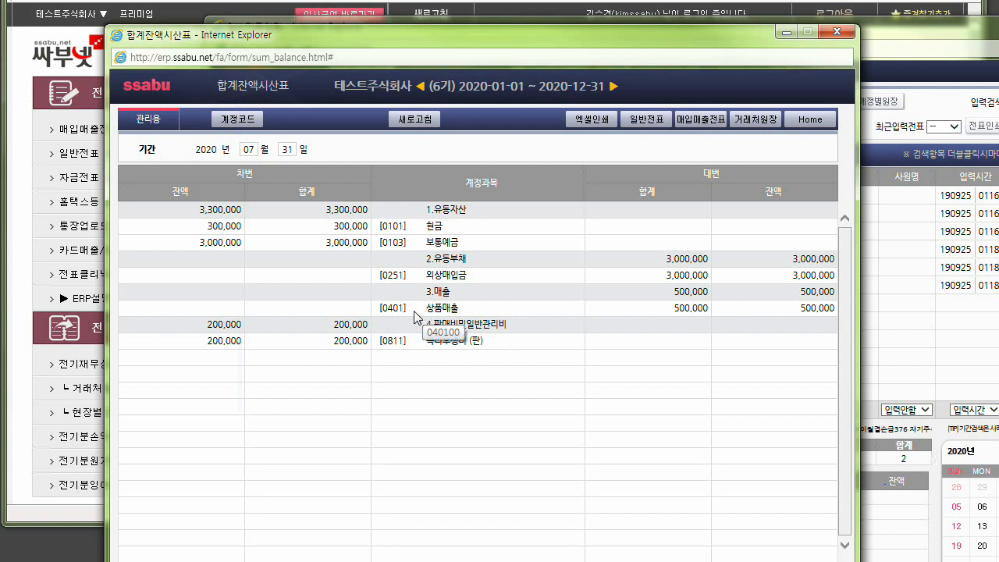
left_click(397, 309)
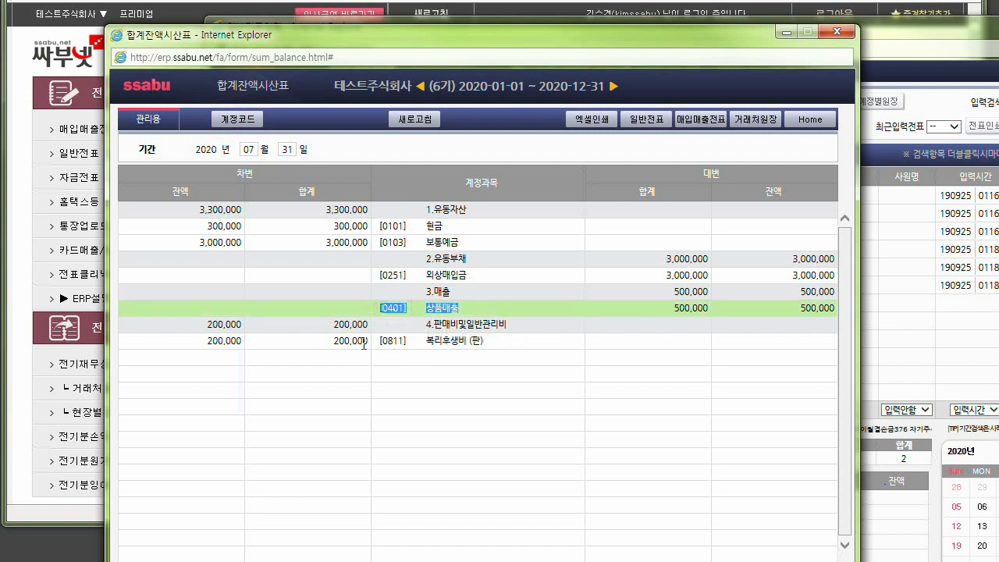
left_click_drag(367, 341, 234, 340)
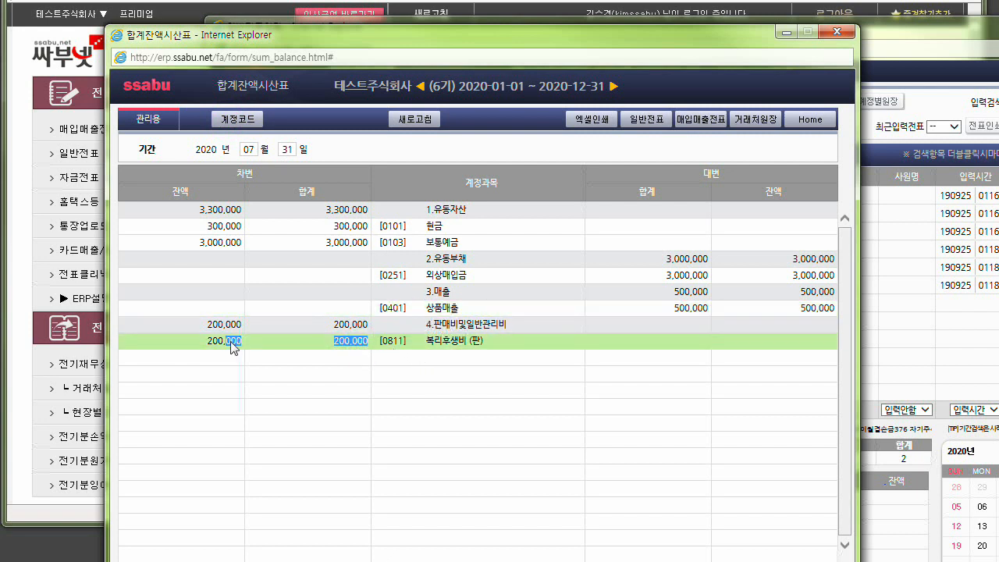
Check the 0811 and 0401 lines in the voucher entry window, and switch its list to August.
left_click(875, 88)
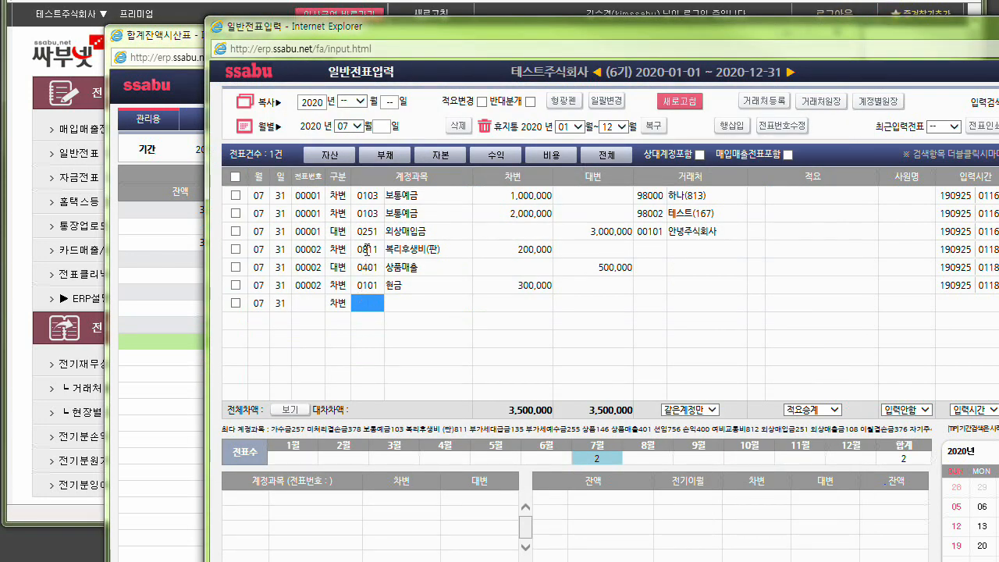
left_click(367, 249)
left_click(369, 269)
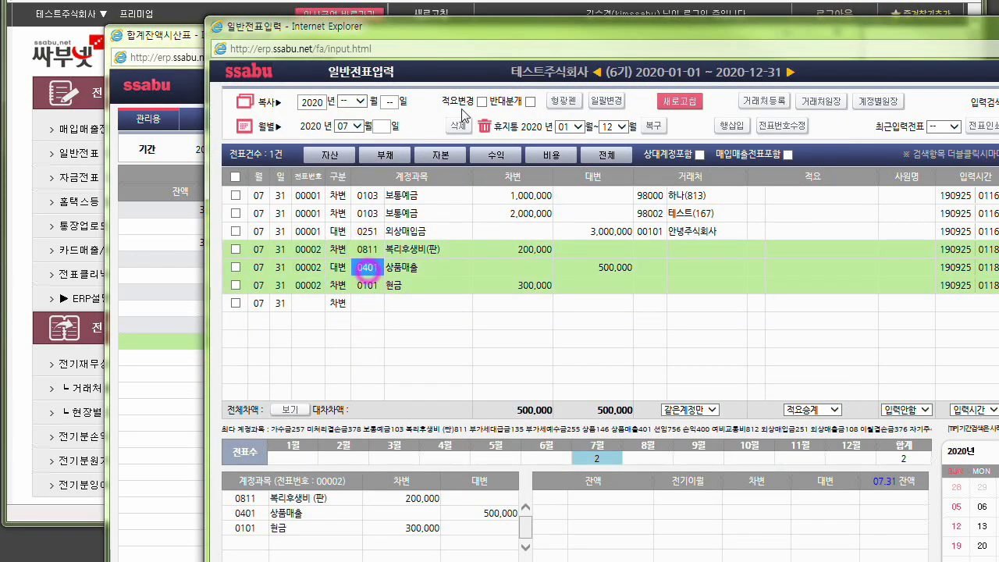
left_click_drag(469, 30, 476, 74)
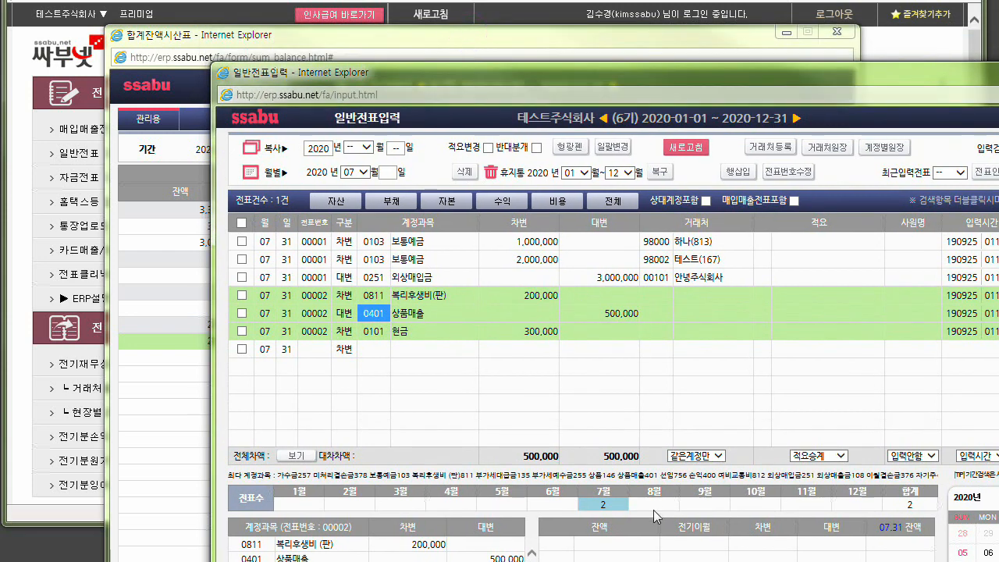
left_click(654, 504)
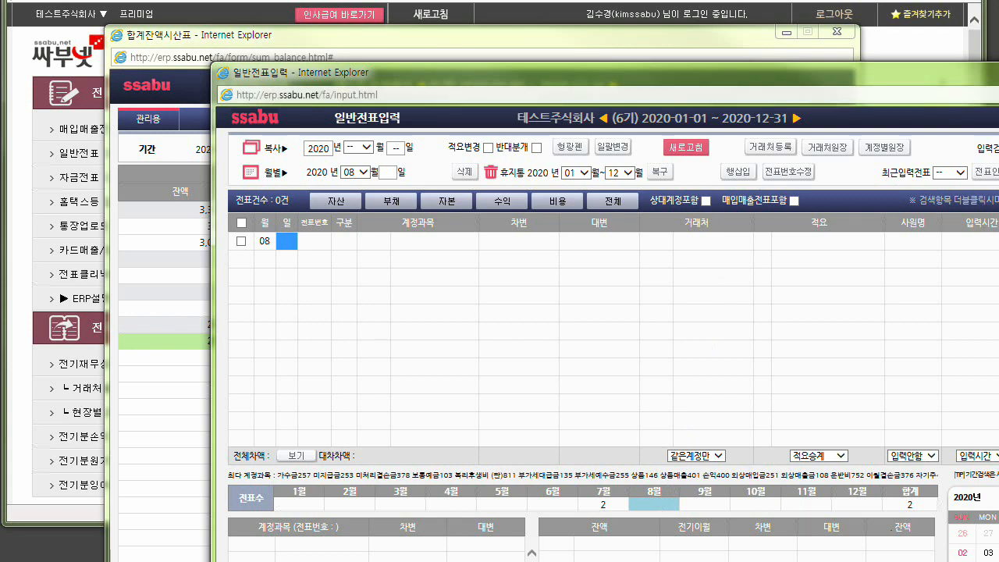
Close the voucher entry window and reopen the 2020 general voucher entry (일반전표).
key("alt+F4")
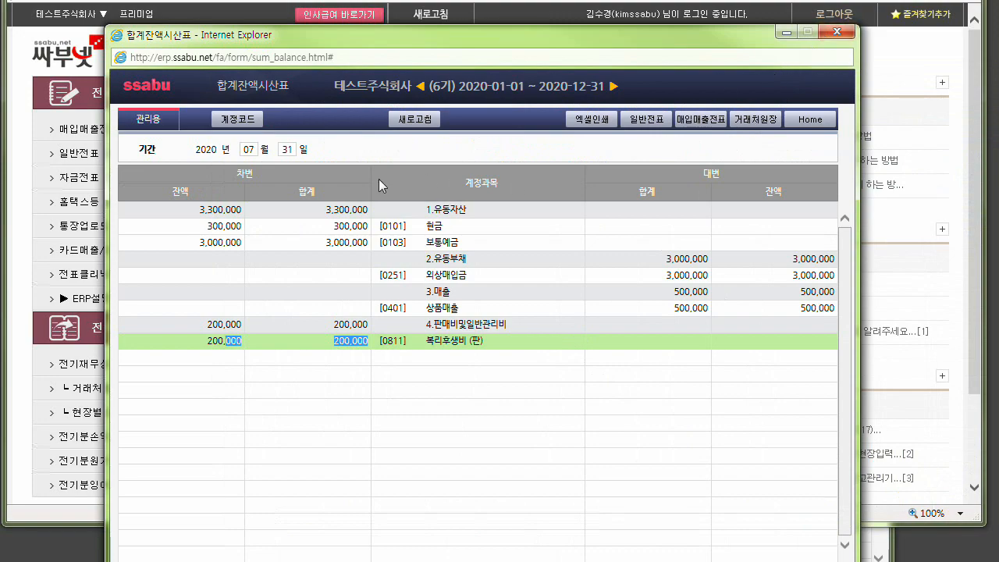
left_click(67, 160)
left_click(66, 161)
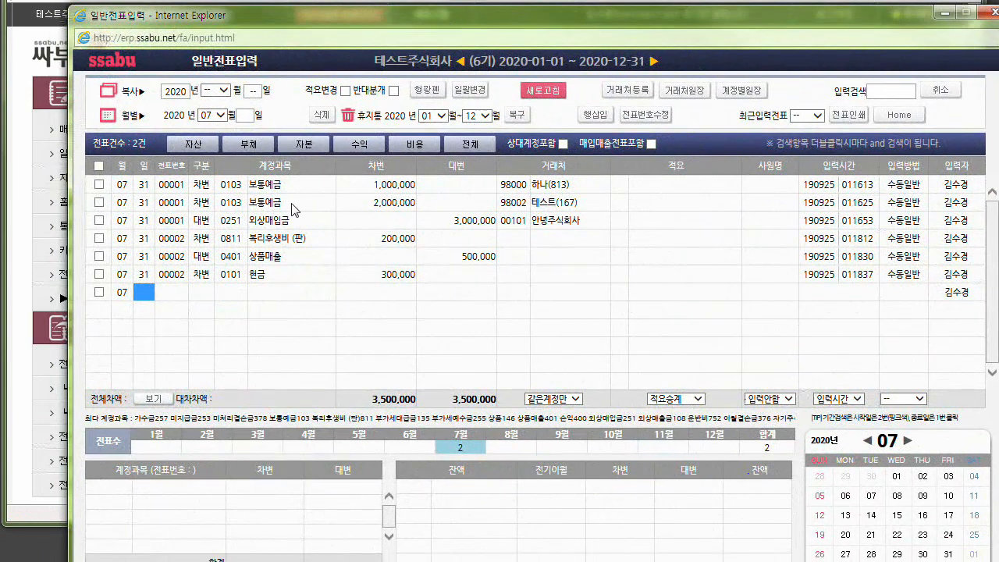
Select the second 0103 보통예금 line, move the voucher window aside, and reopen the trial balance (합계잔액시산표).
left_click(237, 202)
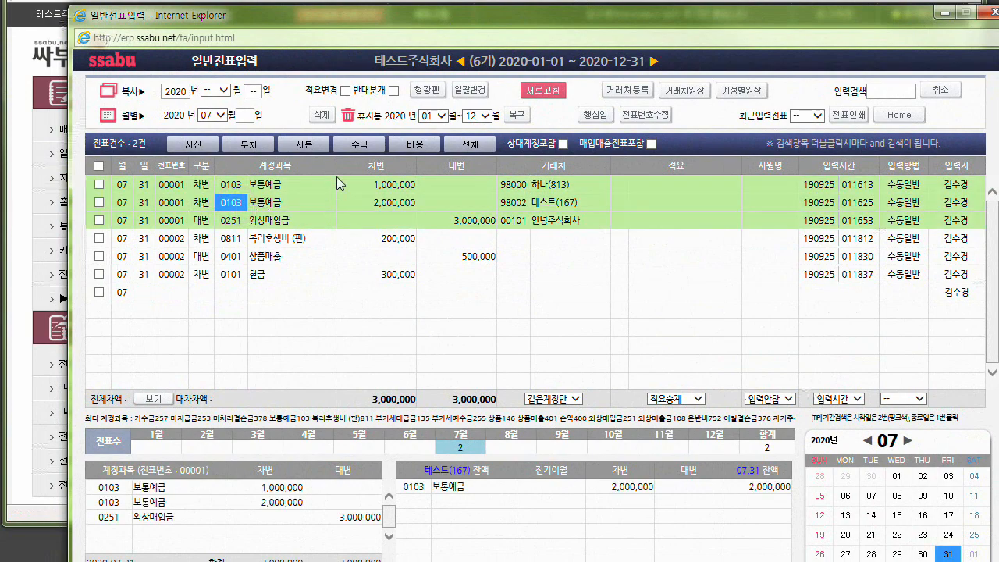
left_click_drag(320, 24, 652, 452)
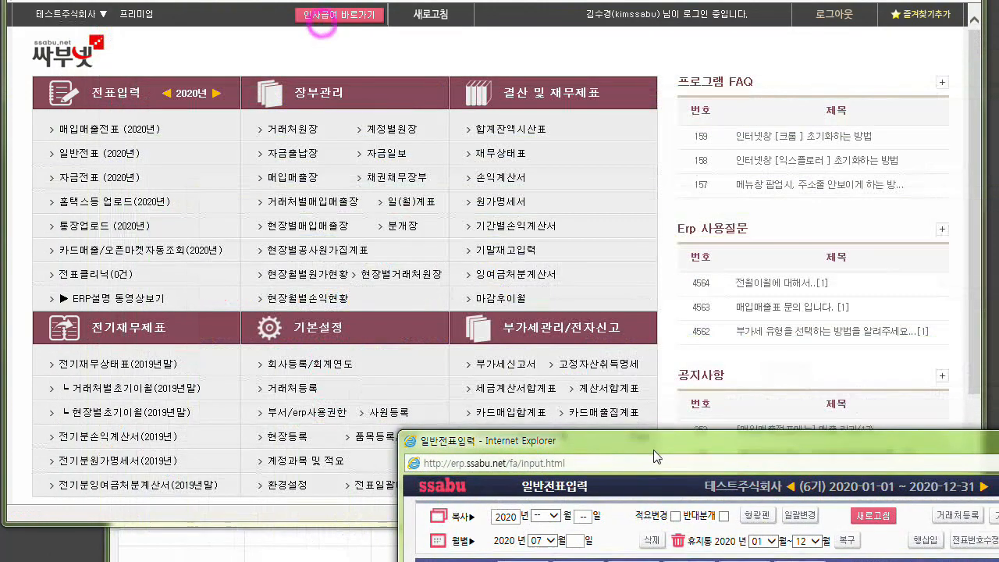
left_click(514, 129)
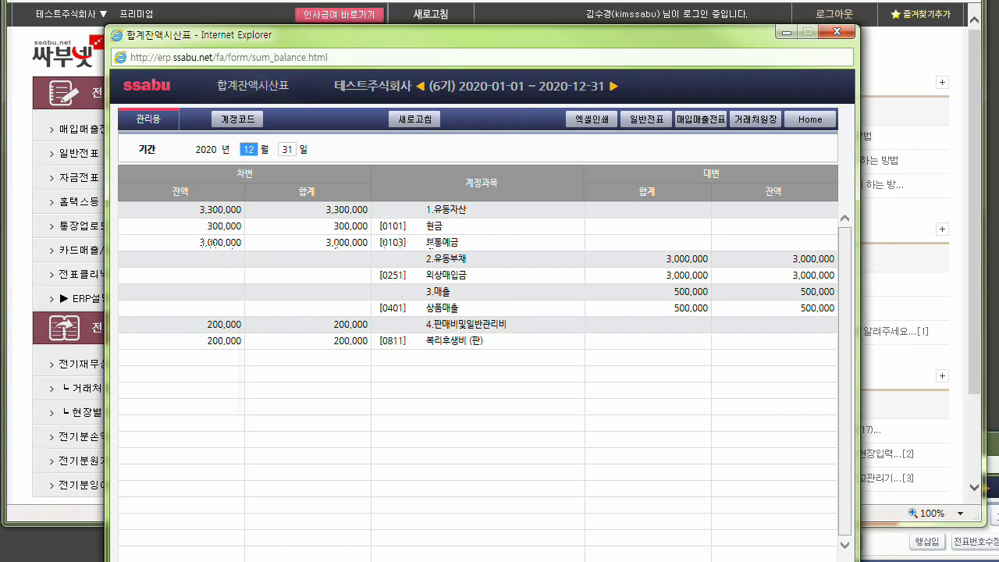
Filter the July vouchers by account 0103 보통예금 and compare their debit total with the trial balance.
left_click_drag(998, 445, 863, 61)
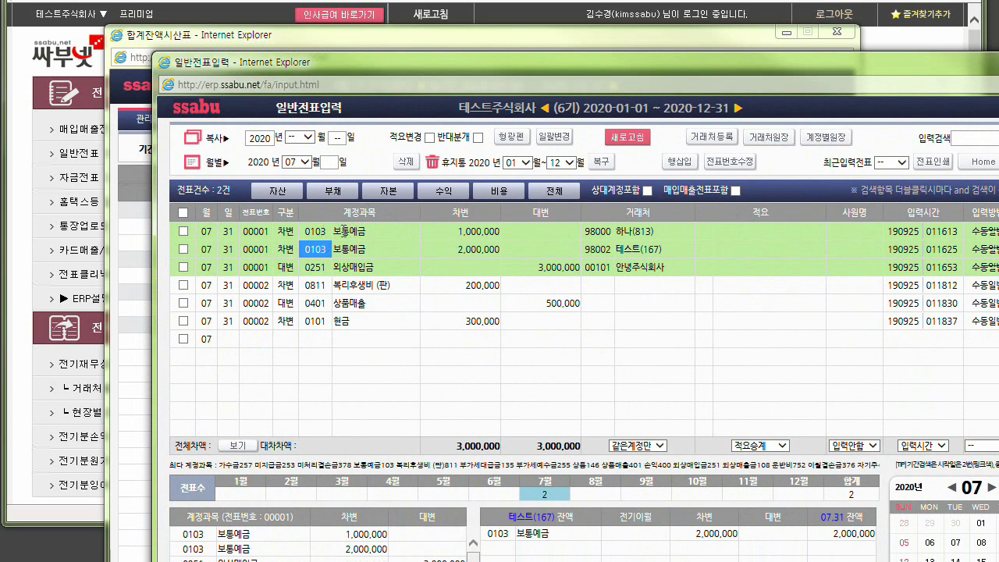
double_click(315, 250)
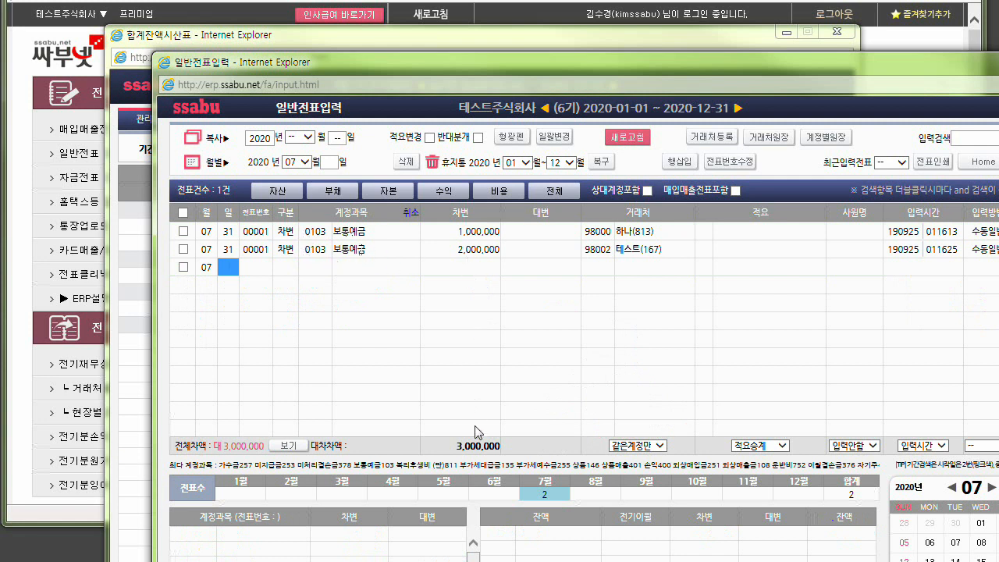
double_click(460, 446)
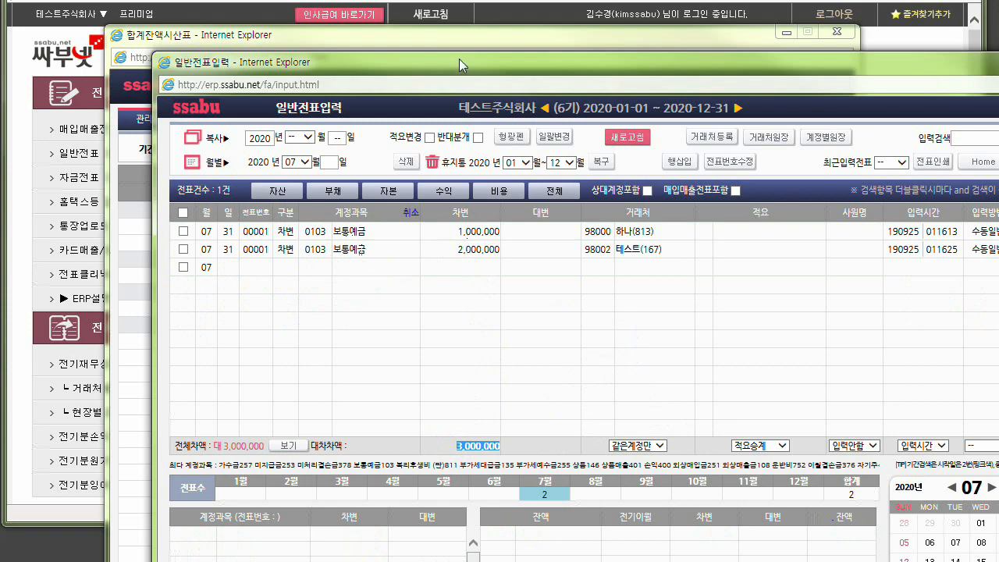
left_click_drag(463, 63, 493, 353)
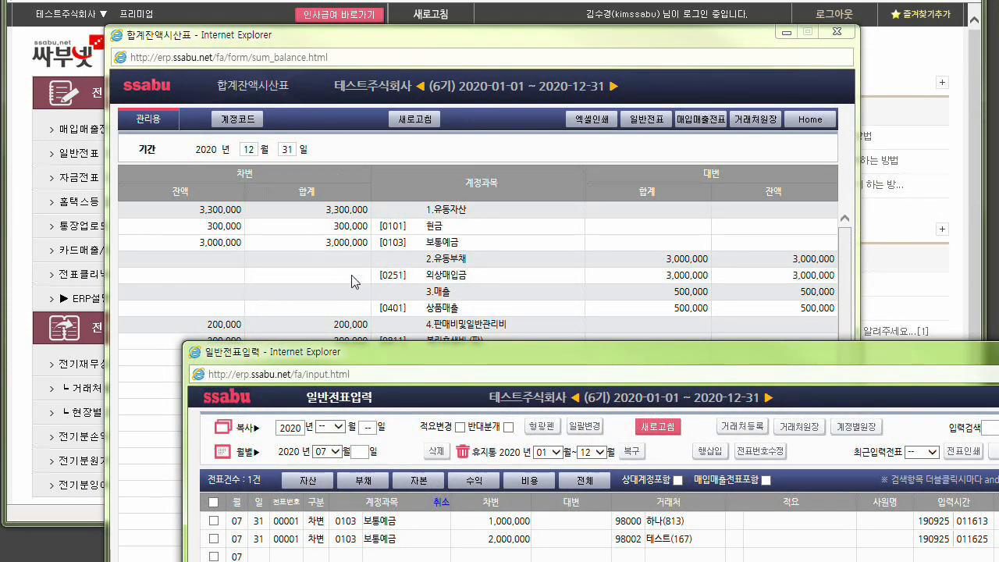
mouse_move(394, 353)
left_mouse_down()
mouse_move(378, 196)
mouse_move(348, 82)
left_mouse_up()
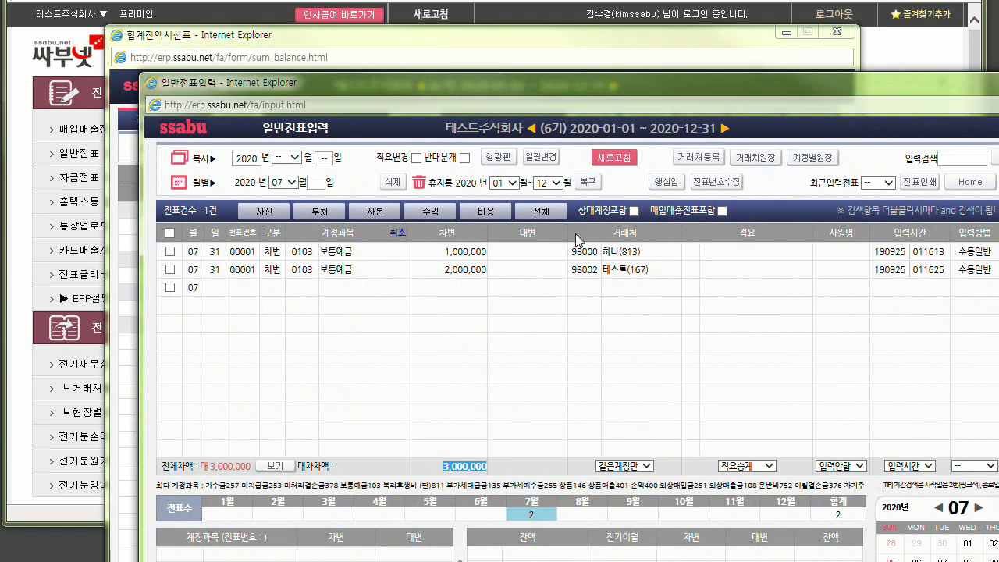
Examine the partner balances of 하나 and 테스트 on the 0103 보통예금 lines, and compare them with the trial balance.
left_click(585, 250)
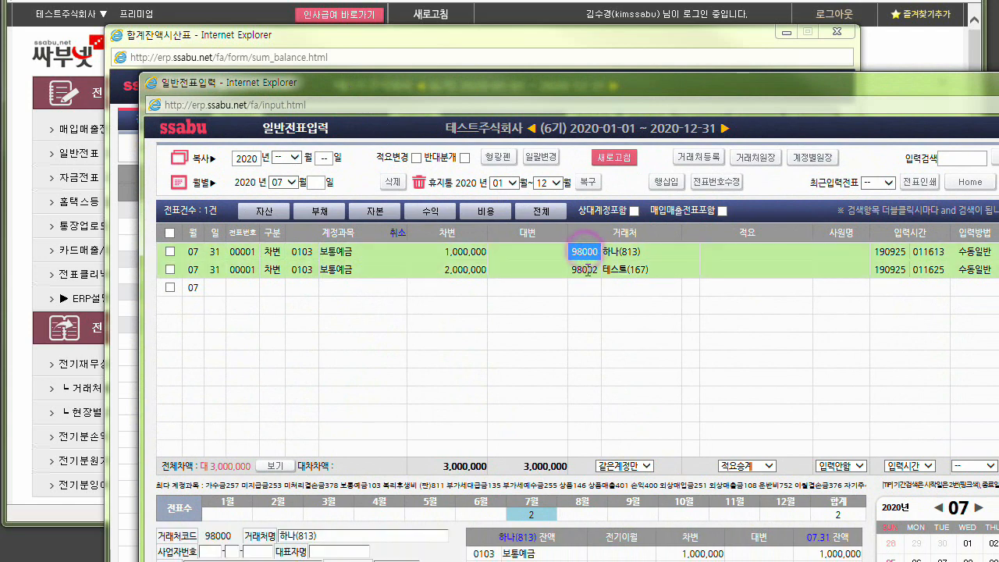
left_click(588, 269)
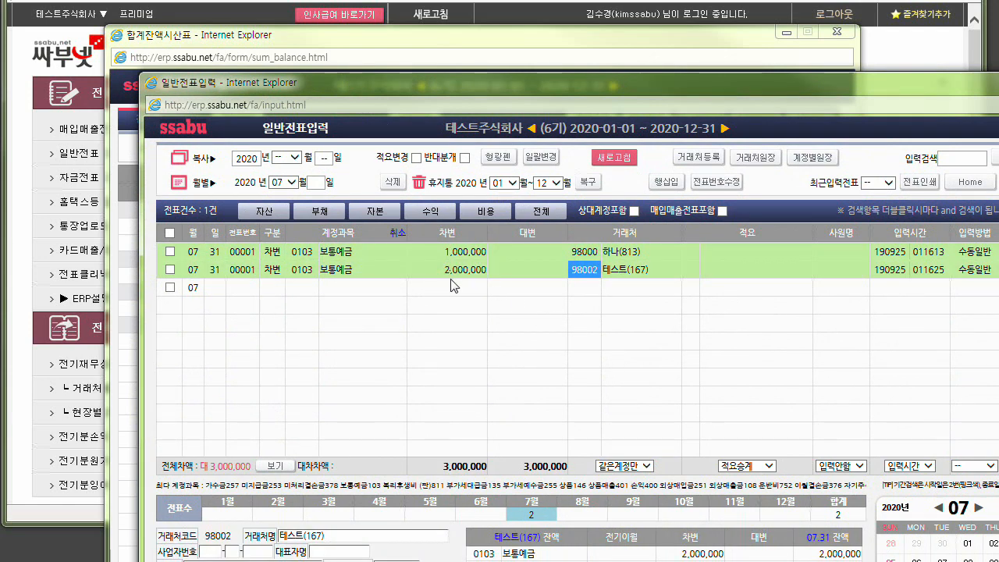
left_click(593, 251)
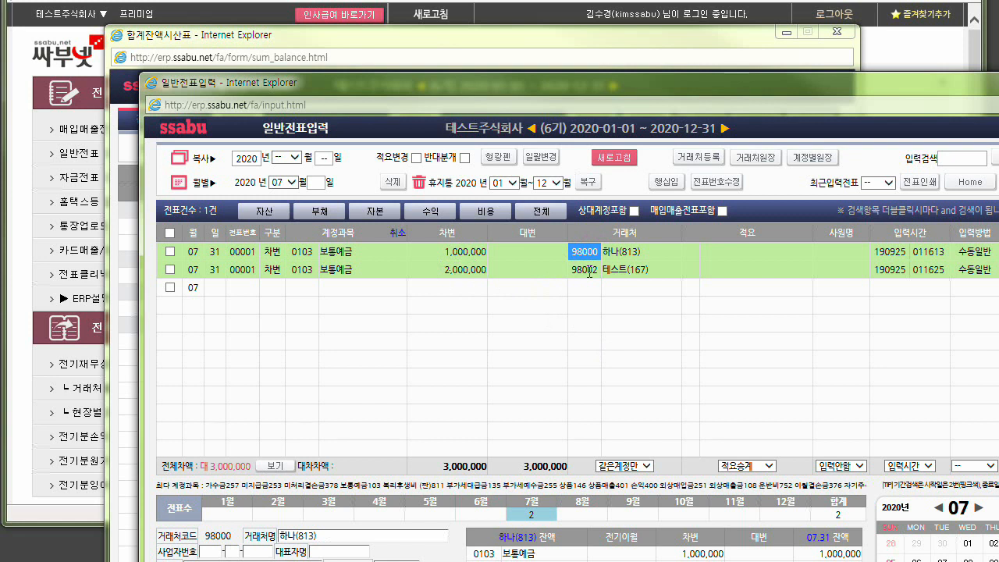
left_click(589, 270)
left_click(588, 254)
key("ctrl")
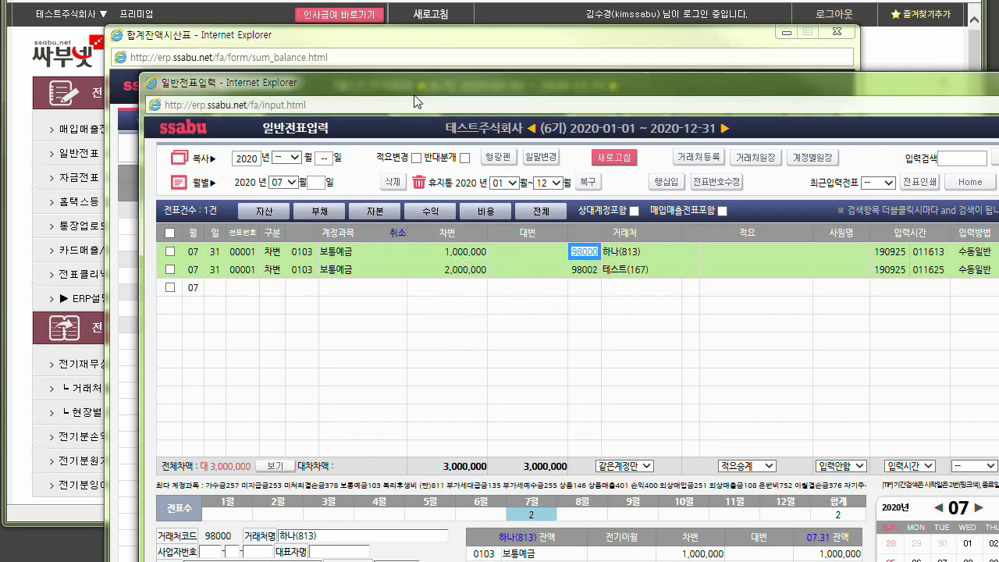
left_click_drag(417, 88, 467, 434)
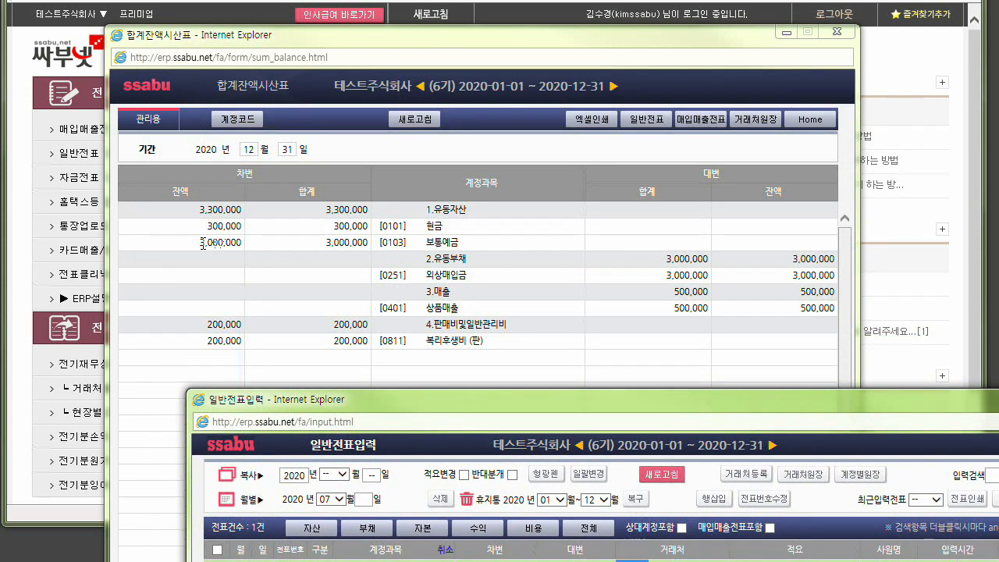
Clear the account filter and check all July voucher lines.
key("ctrl")
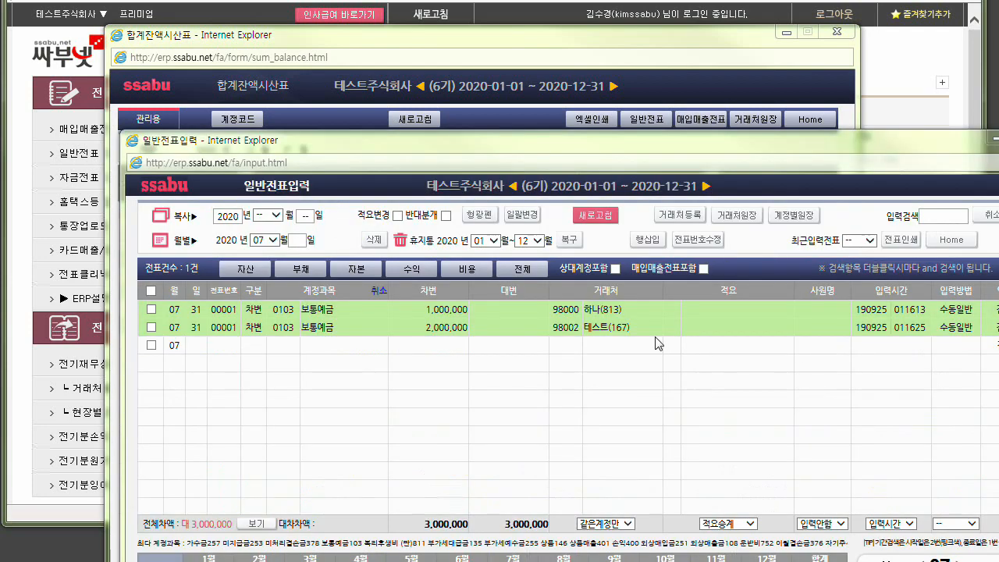
left_click(384, 292)
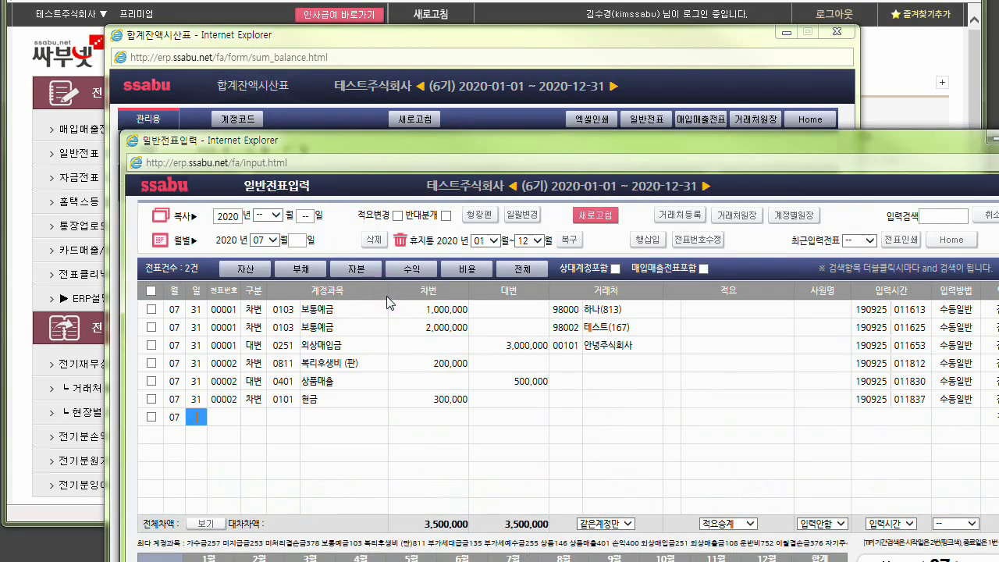
left_click(151, 290)
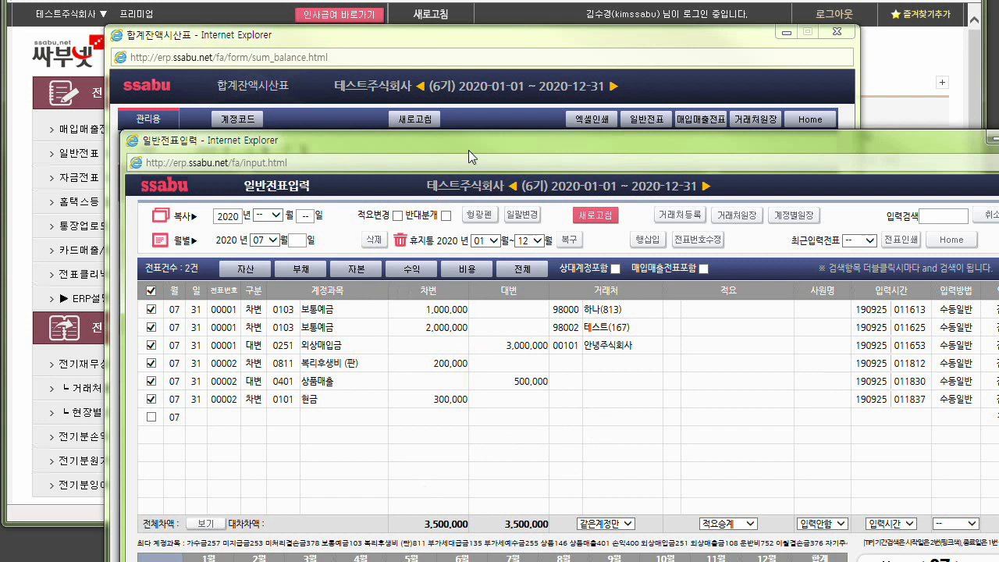
Close the trial balance and move the voucher window aside to expose the main menu.
left_click_drag(473, 140, 802, 118)
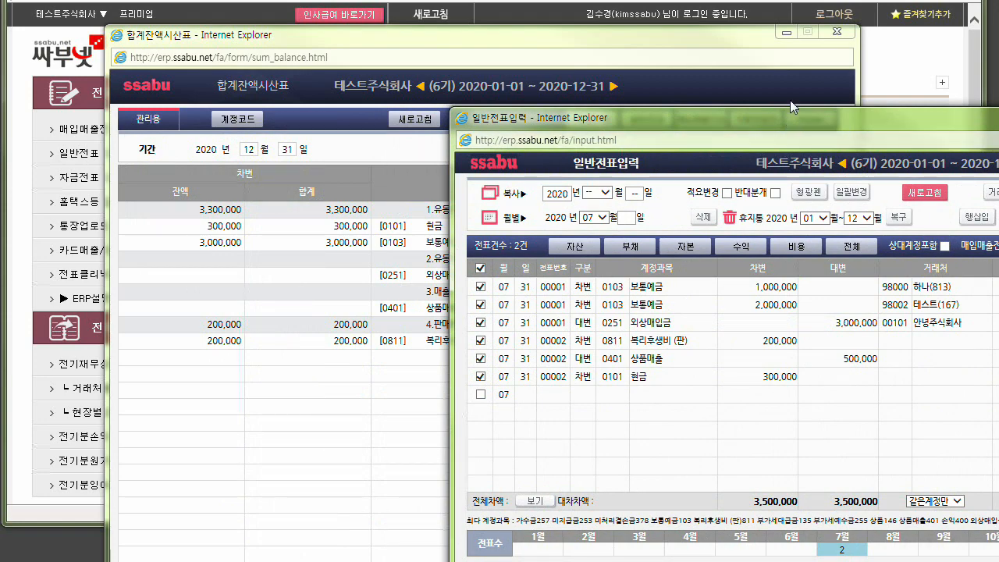
left_click(836, 33)
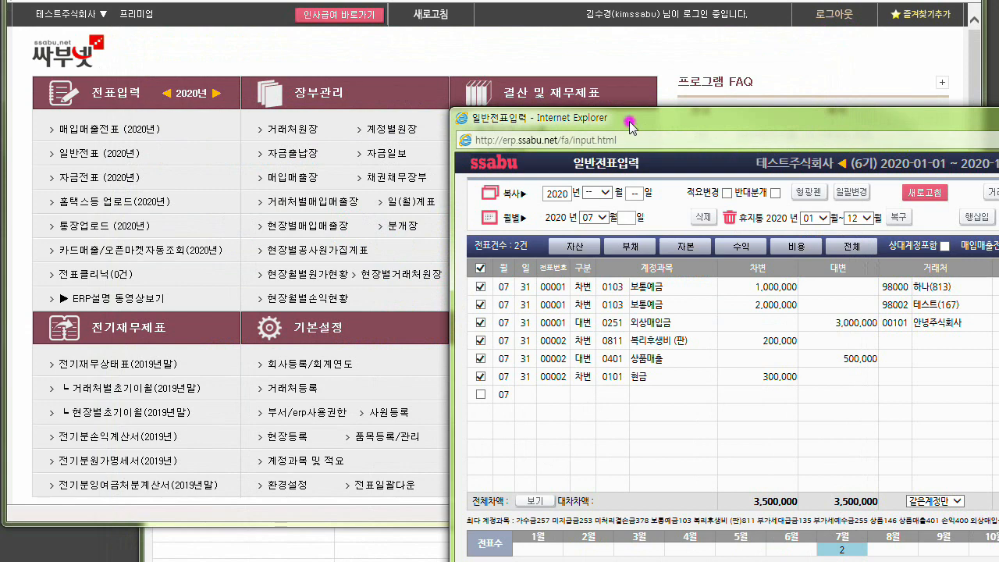
left_click_drag(629, 121, 718, 85)
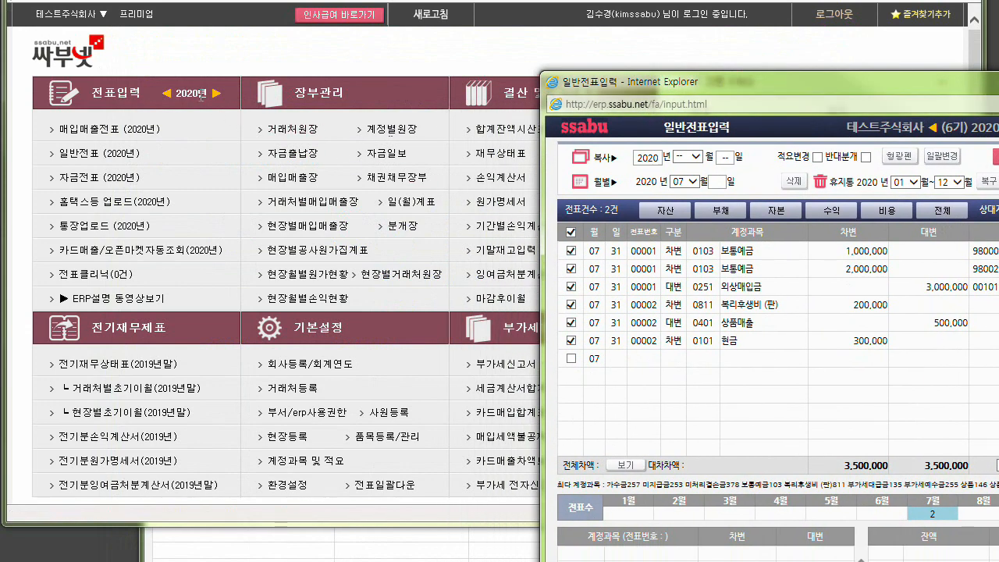
Highlight the 전기재무제표 heading, and switch the main menu year to 2019 and back to 2020.
left_click_drag(92, 334, 166, 337)
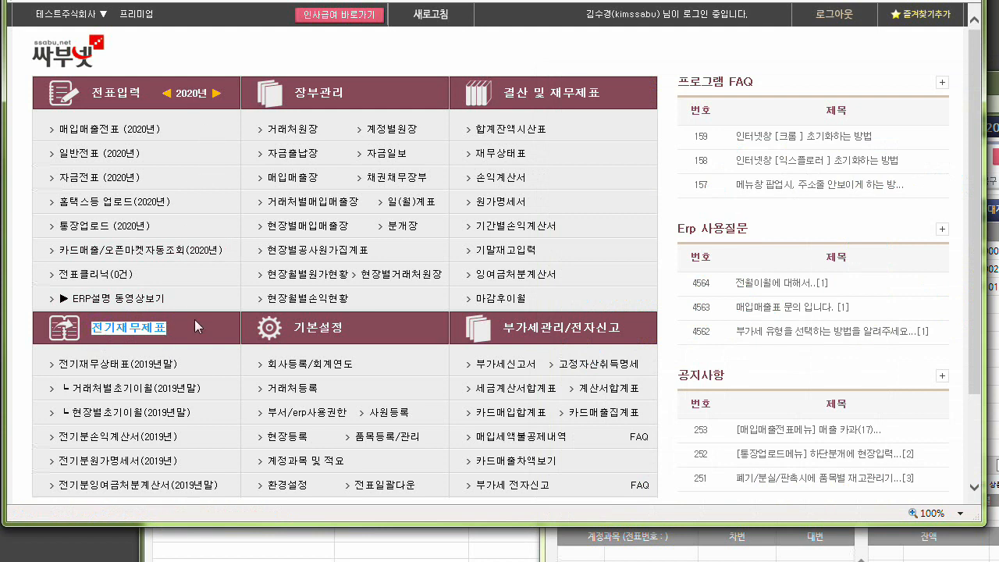
left_click(167, 94)
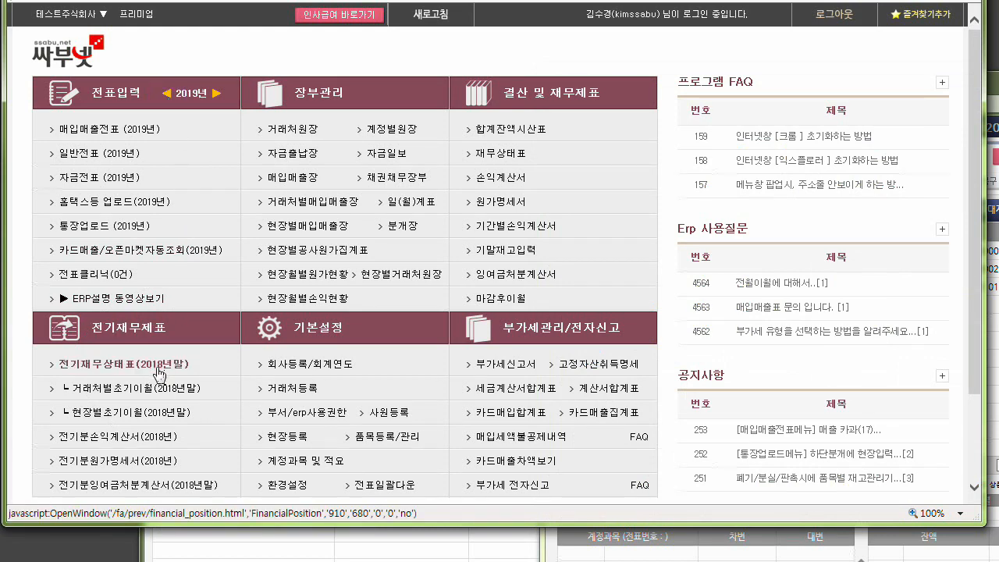
left_click(218, 93)
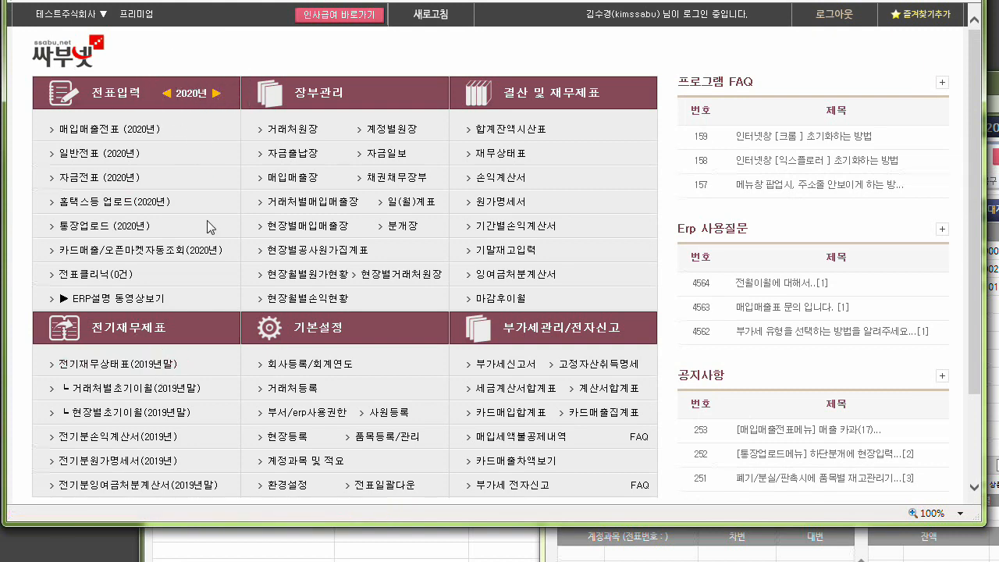
Open the prior-period balance sheet for year-end 2019 and enter 0103 보통예금 with 5,000,000 as the first asset.
left_click(144, 367)
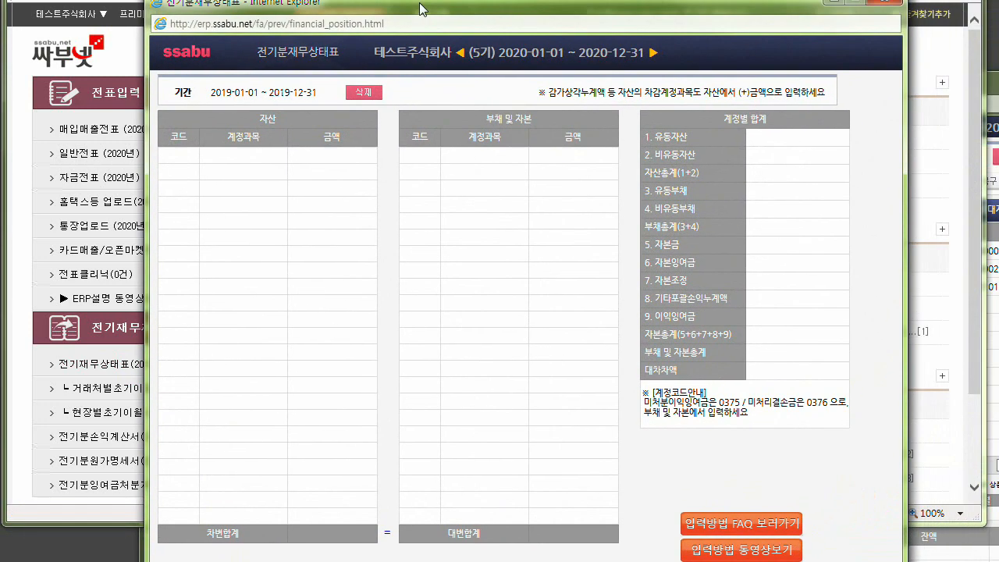
left_click(195, 157)
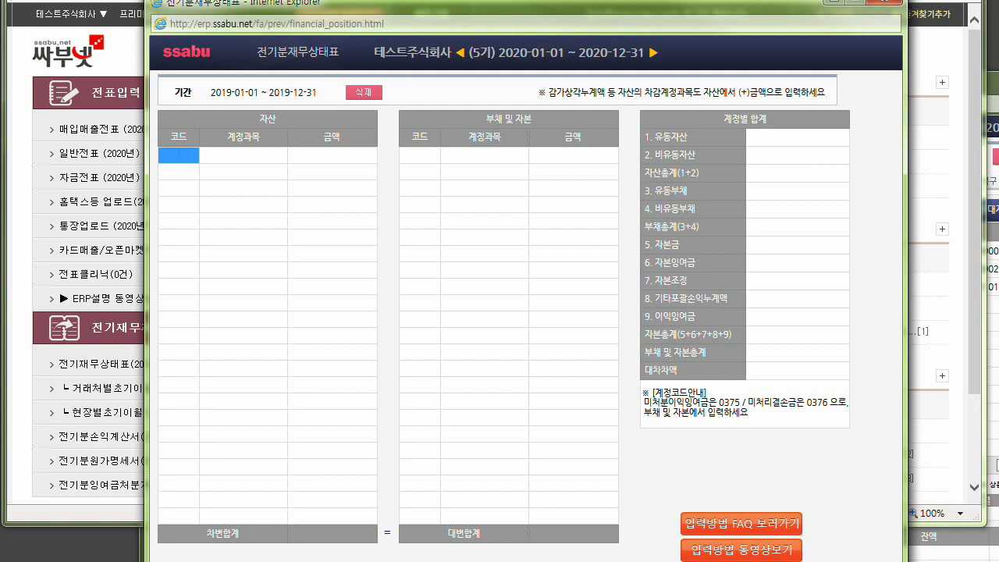
type("보릅")
key("Return")
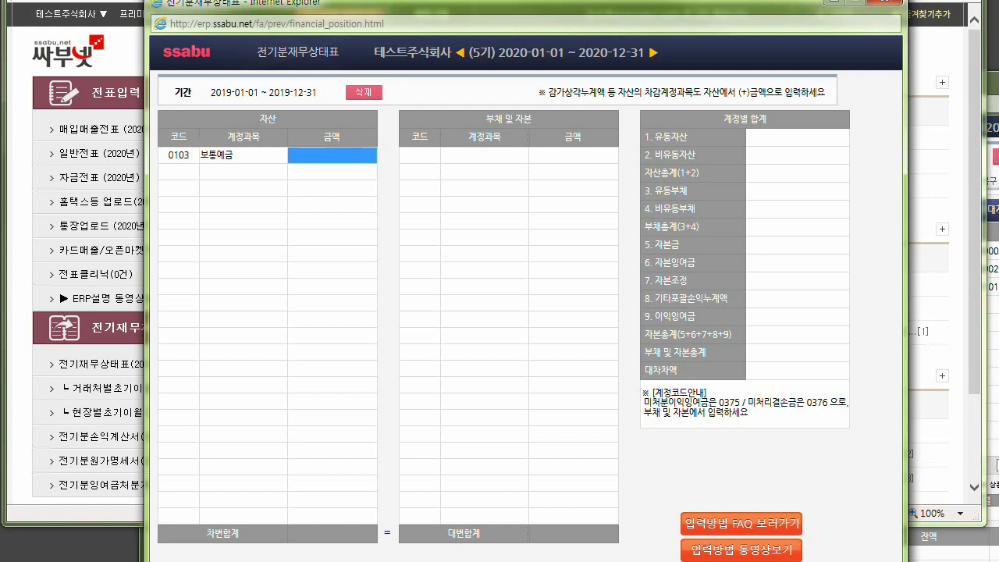
type("5000000")
key("Return")
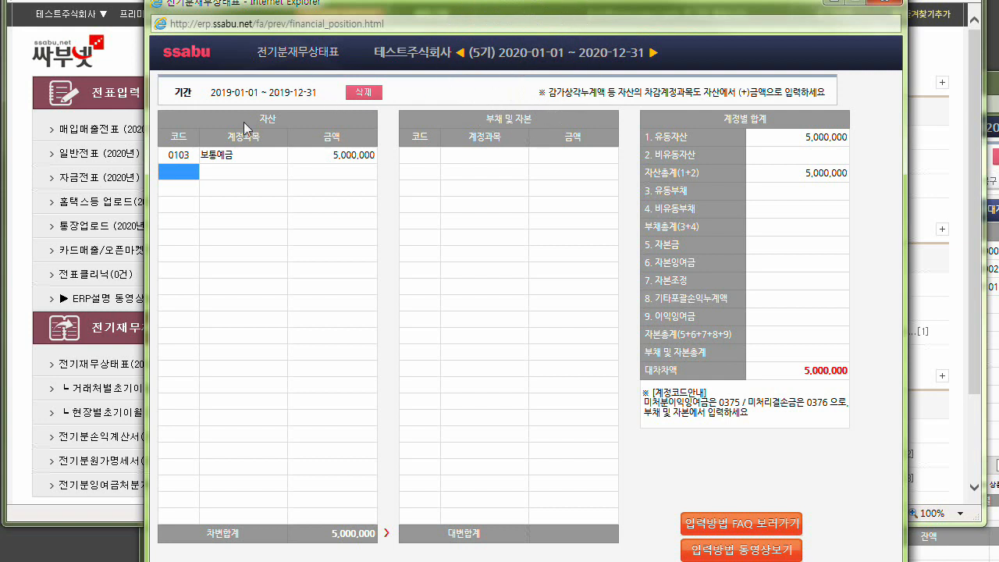
Move the balance sheet window aside to expose the main menu, and review the code and amount of the 보통예금 row.
left_click(355, 156)
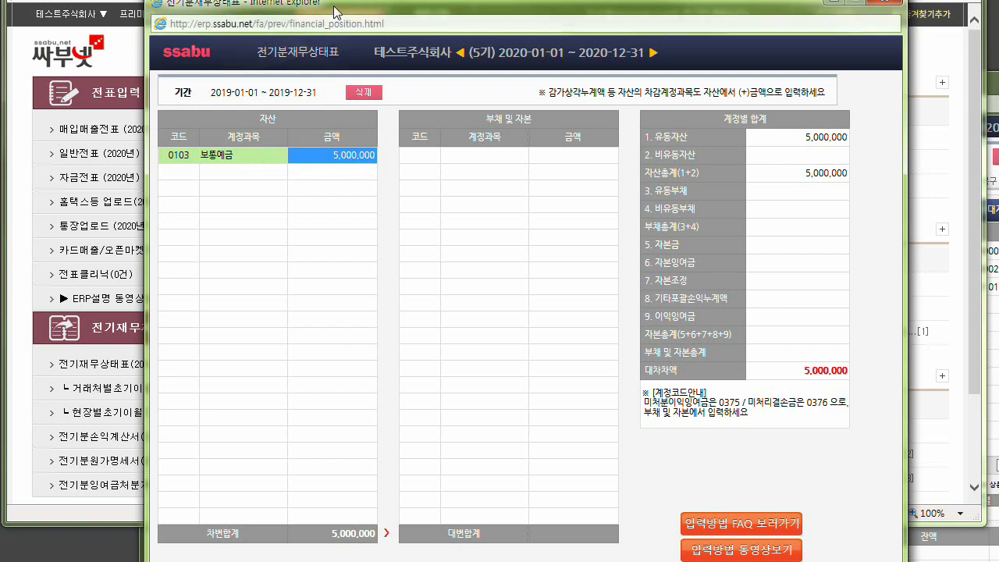
left_click_drag(335, 7, 647, 72)
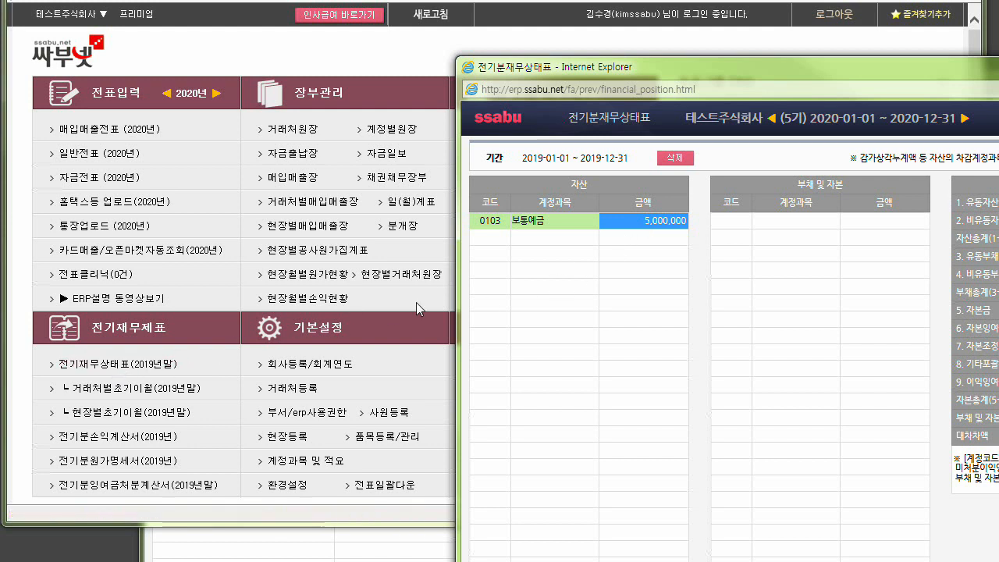
left_click(501, 237)
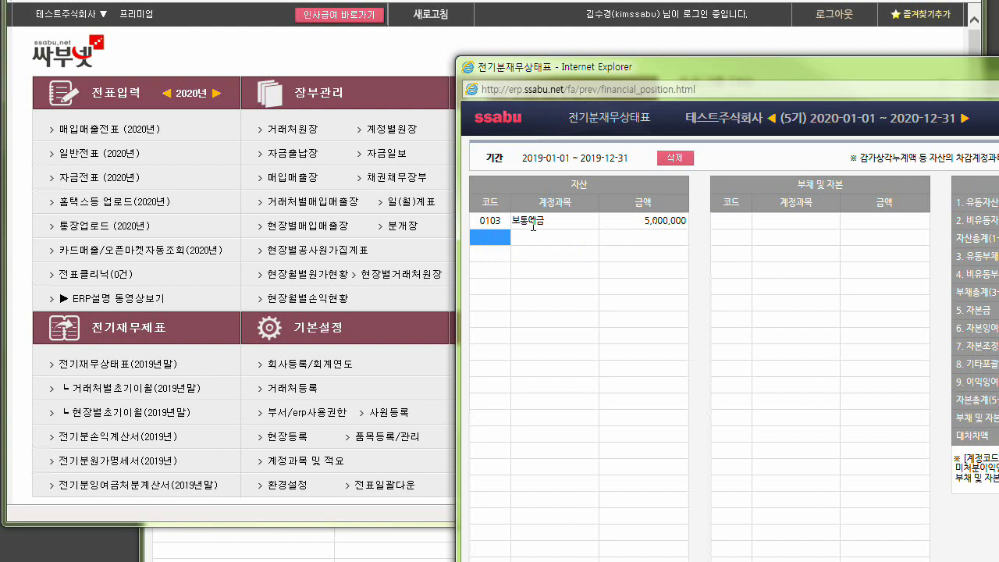
left_click(498, 223)
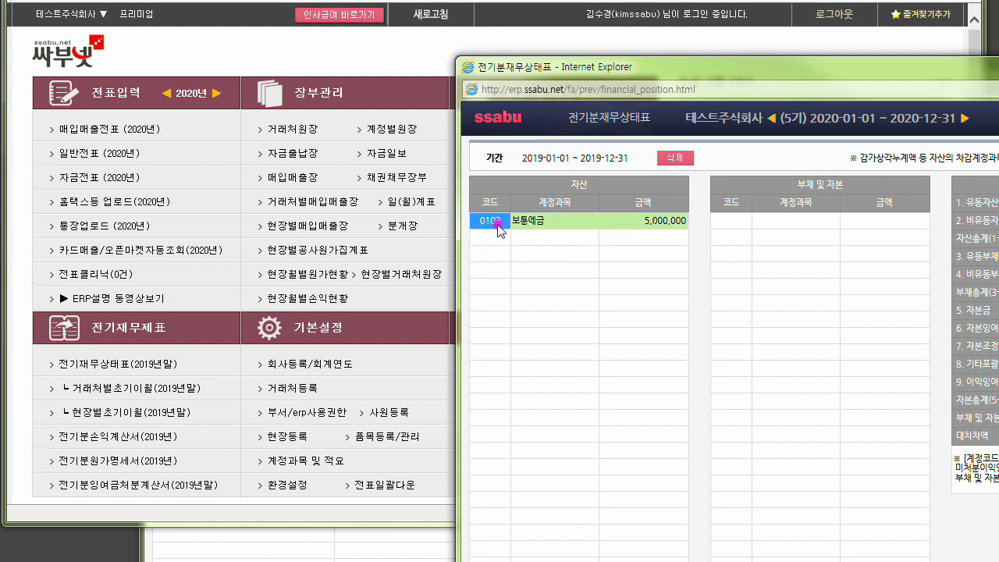
left_click(647, 222)
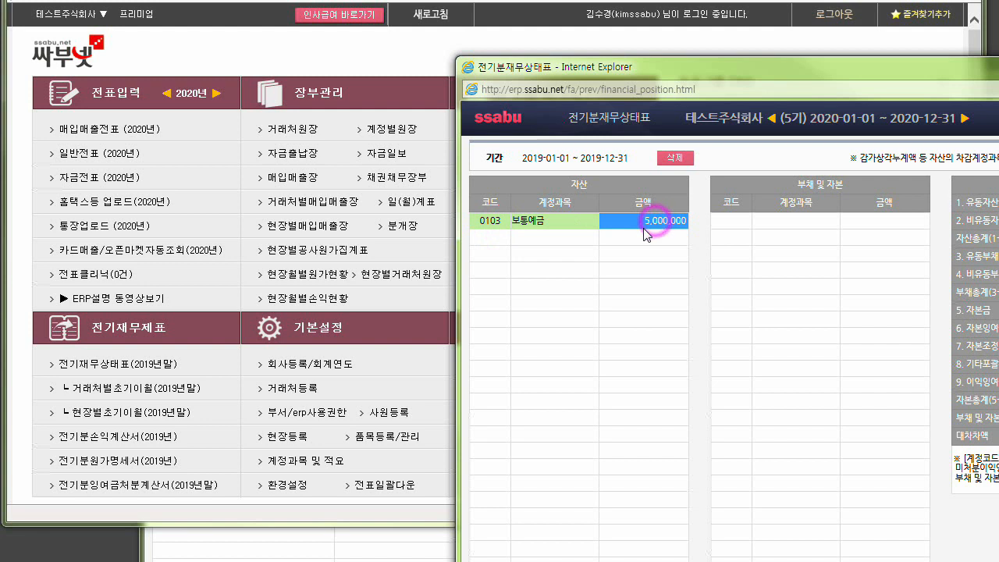
Add the asset account 0108 외상매출금 with an amount of 3,000,000 on the second row.
left_click(499, 238)
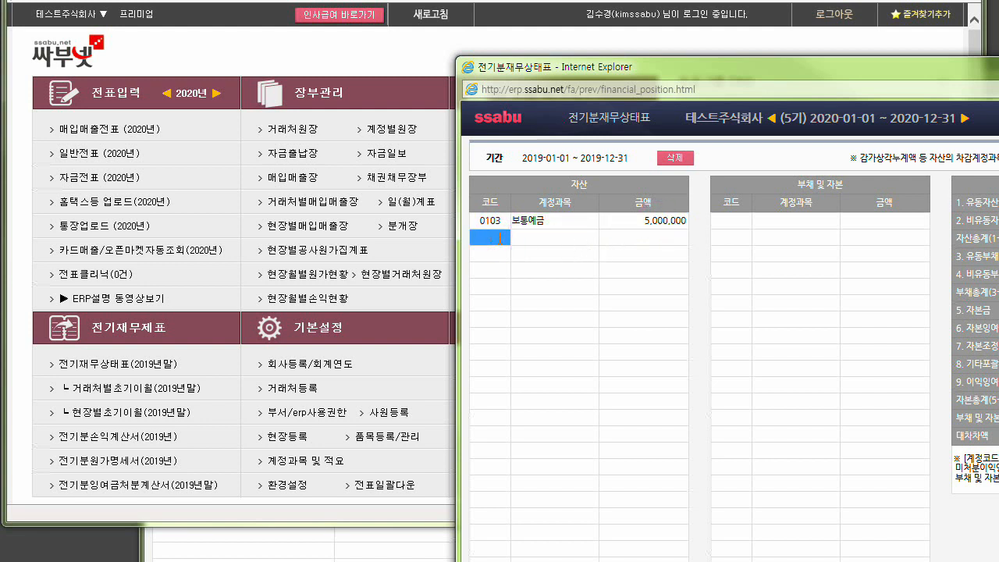
type("외상")
key("Return")
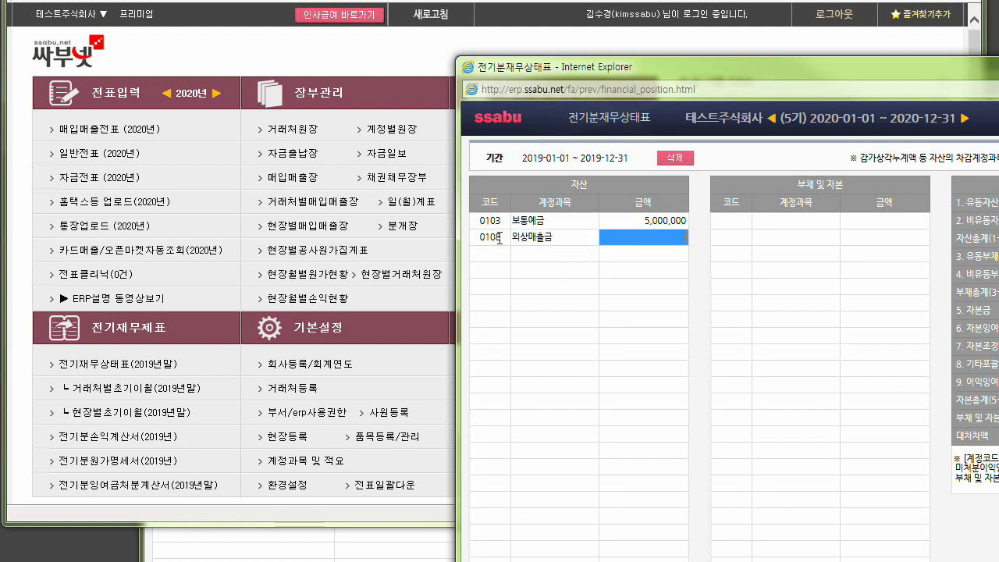
type("3,000,00")
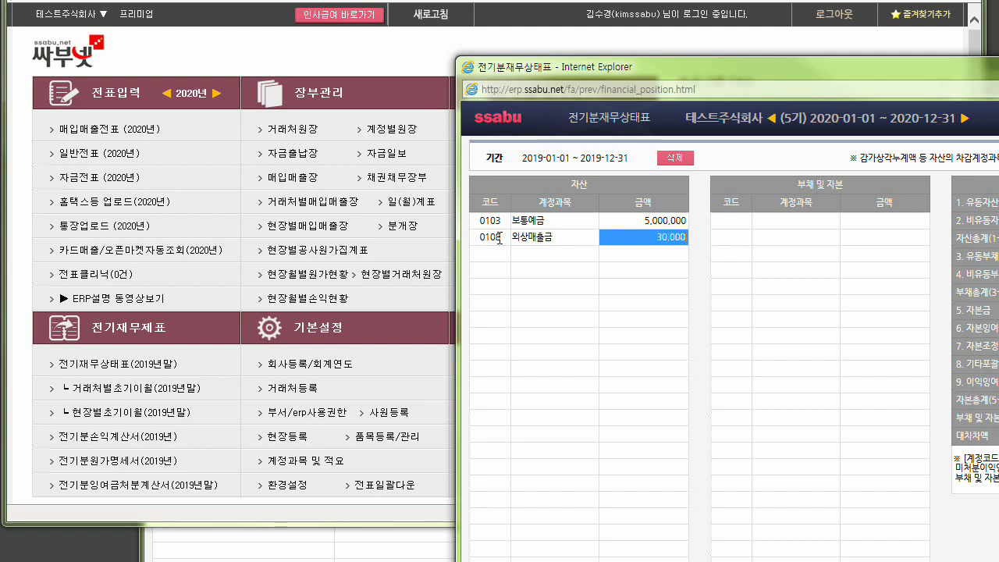
type("0")
key("Return")
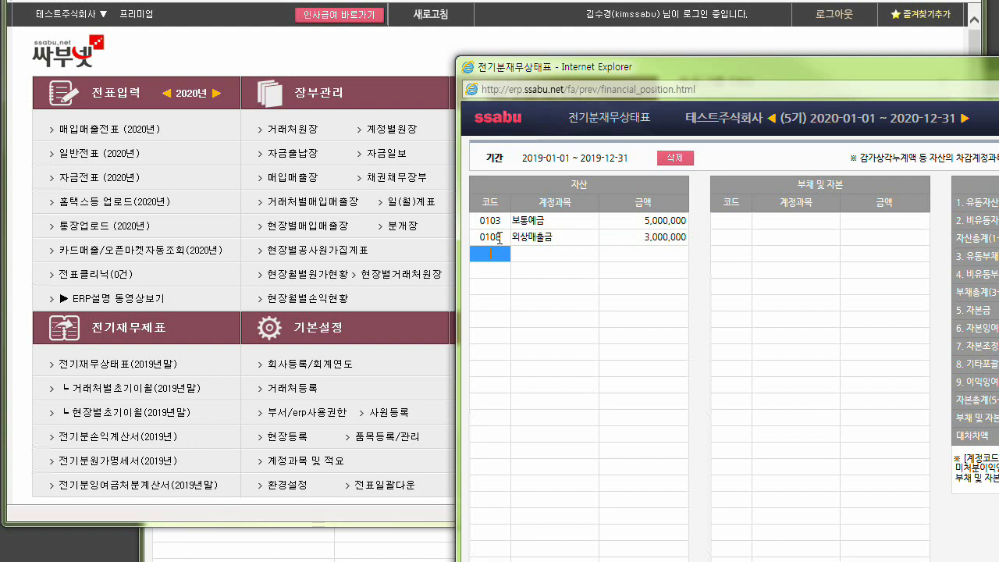
Add the asset account 0212 집기비품 with an amount of 2,000,000 on the third row.
type("0212")
key("Return")
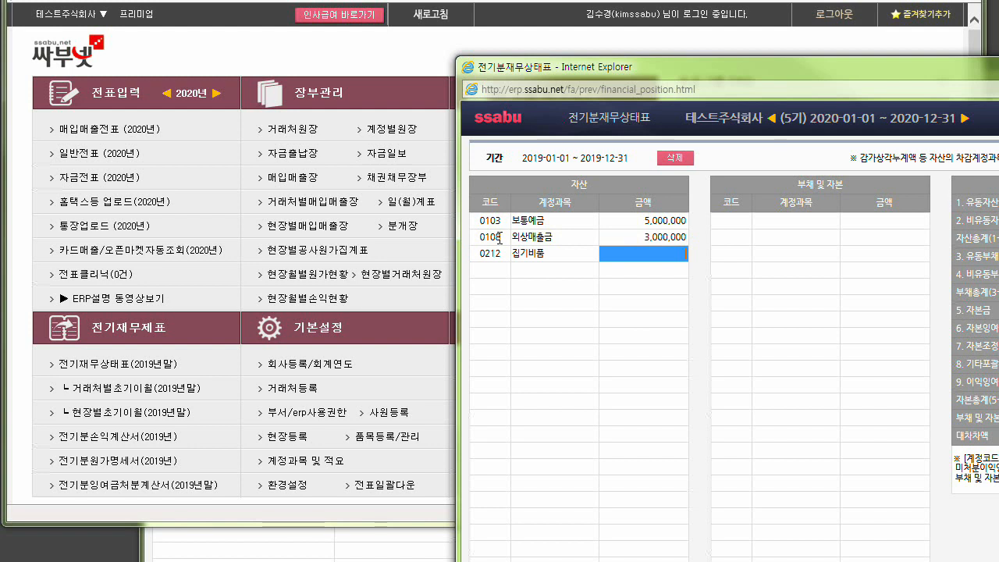
type("0000000")
key("Return")
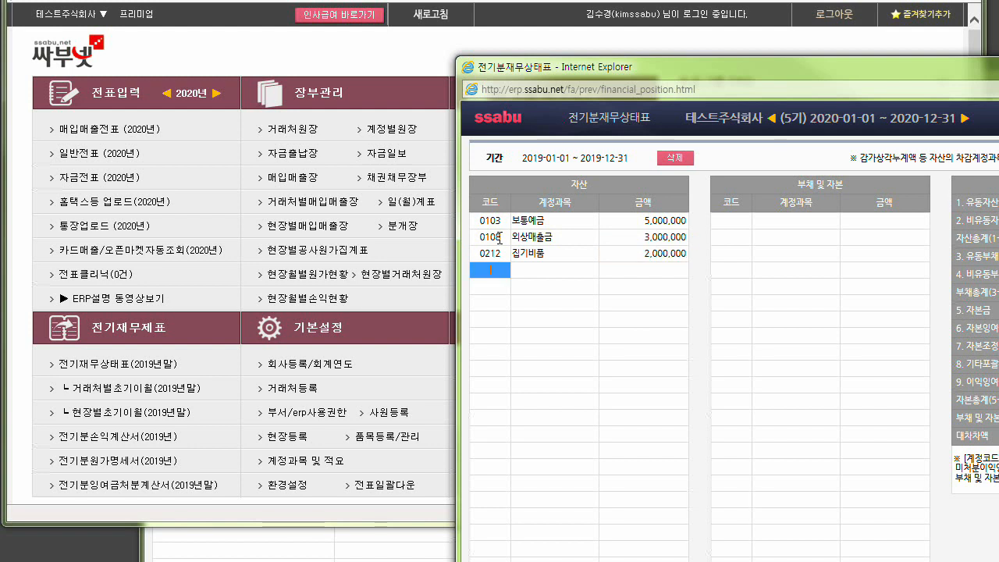
Add 0213 감가상각누계액, the one for 집기비품, to the assets with a positive amount of 100,000.
type("감가")
key("Return")
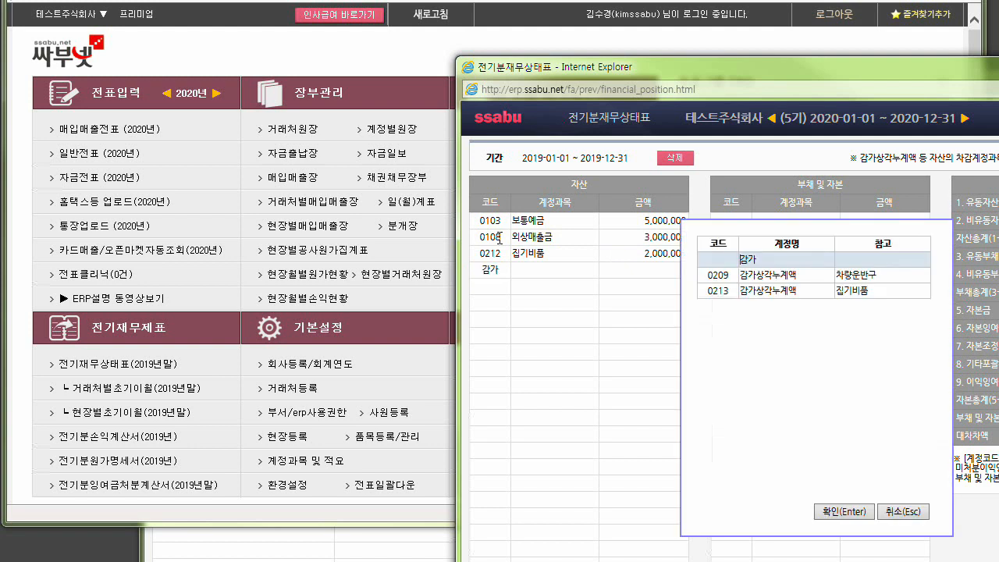
key("Down")
key("Down")
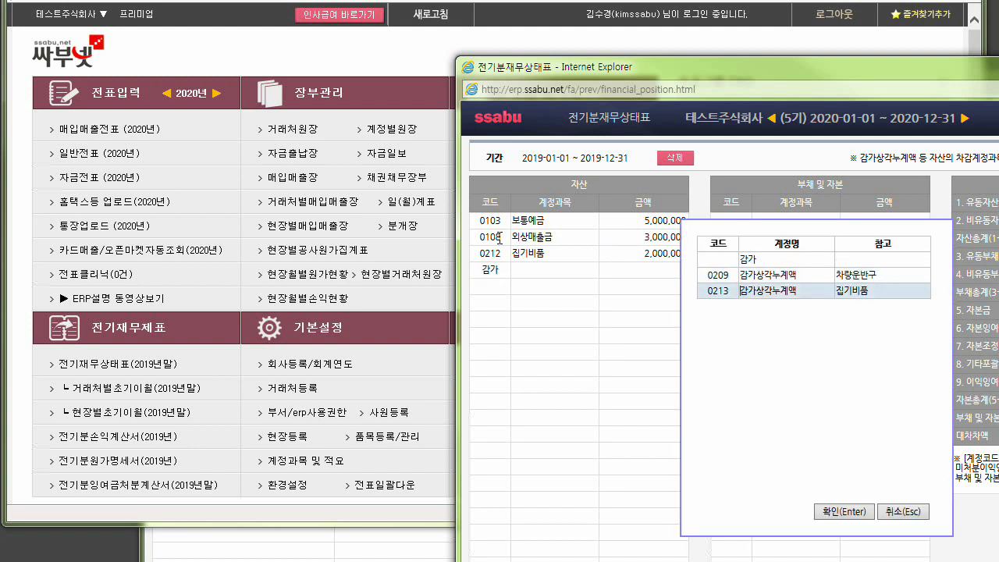
key("Return")
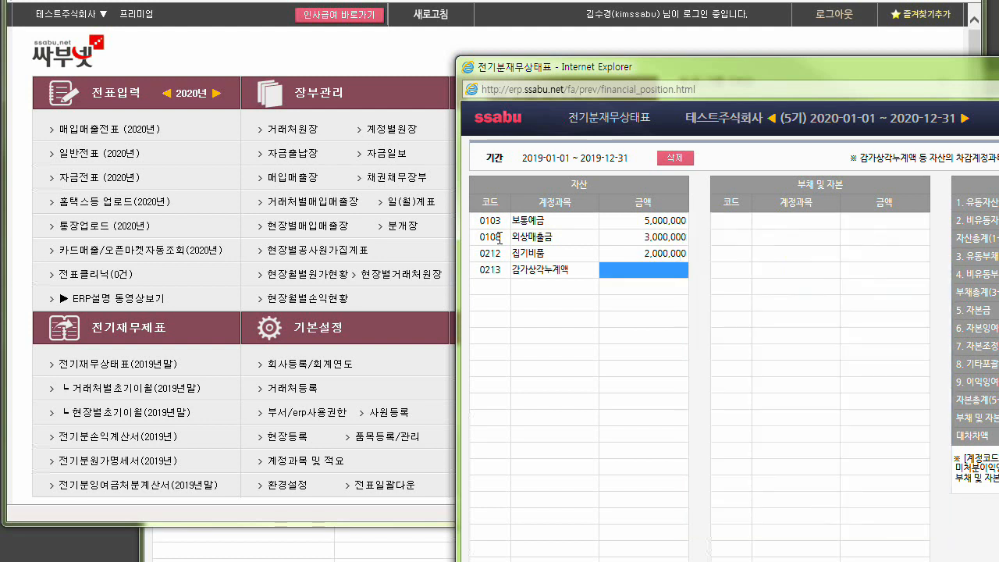
type("100,000")
key("Return")
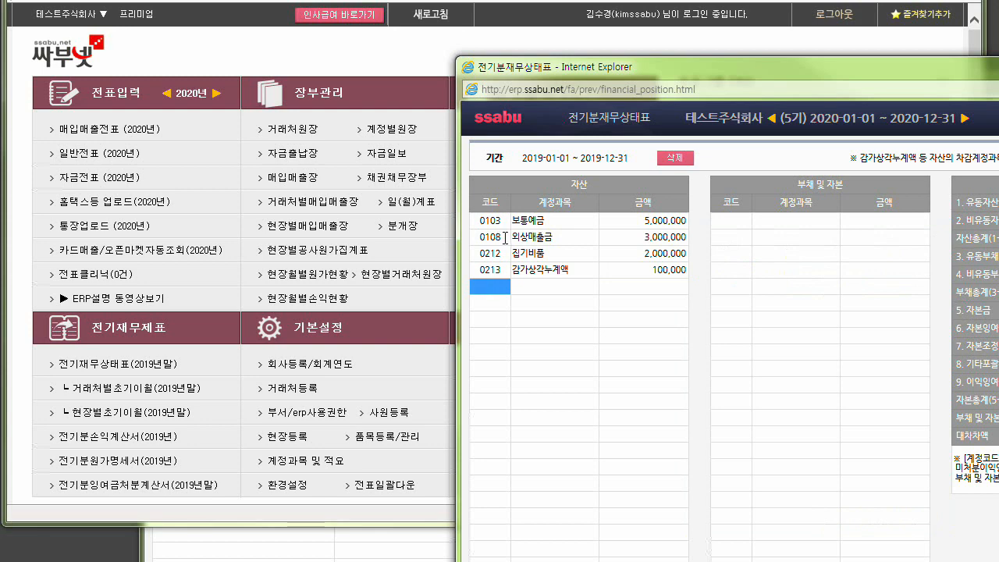
Move the window back to show all columns, and compare the 감가상각누계액 amount with the 차변합계 asset total.
left_click_drag(661, 70, 460, 1)
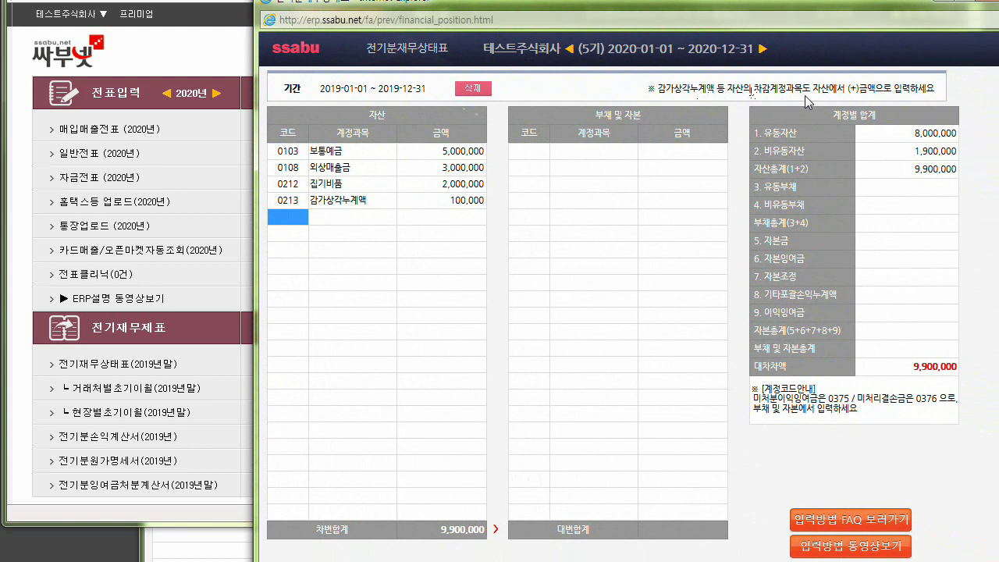
left_click(599, 119)
left_click(367, 114)
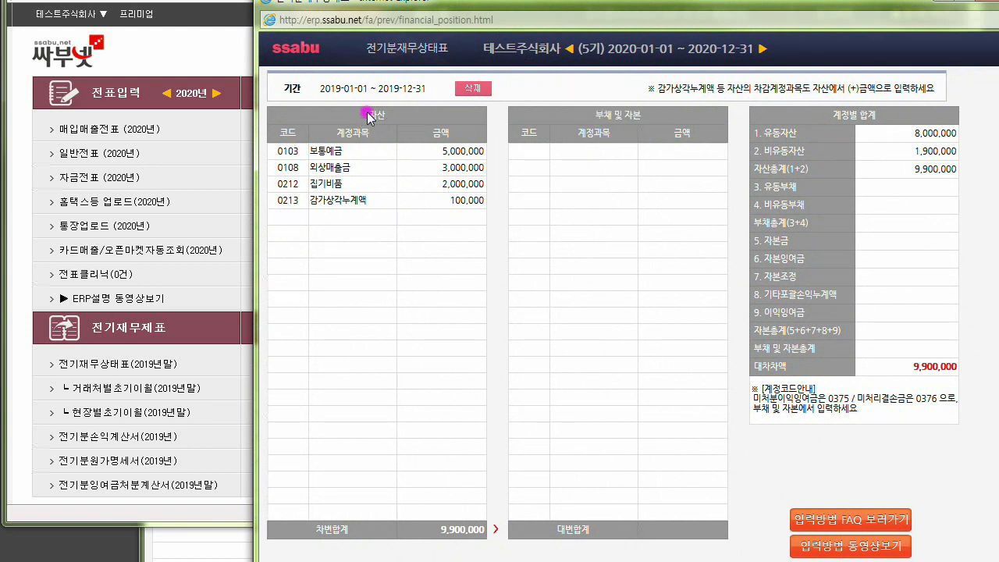
double_click(369, 116)
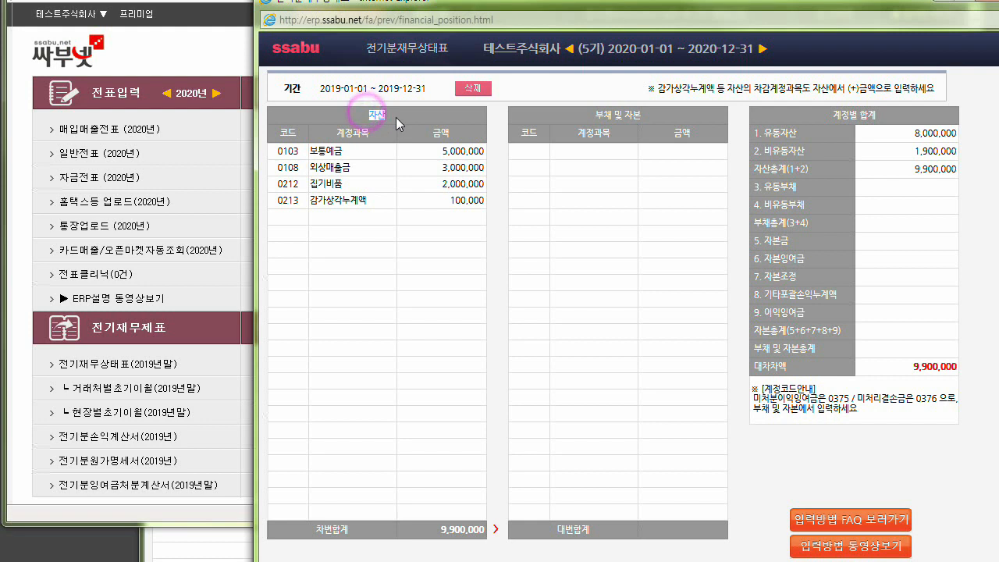
left_click(459, 199)
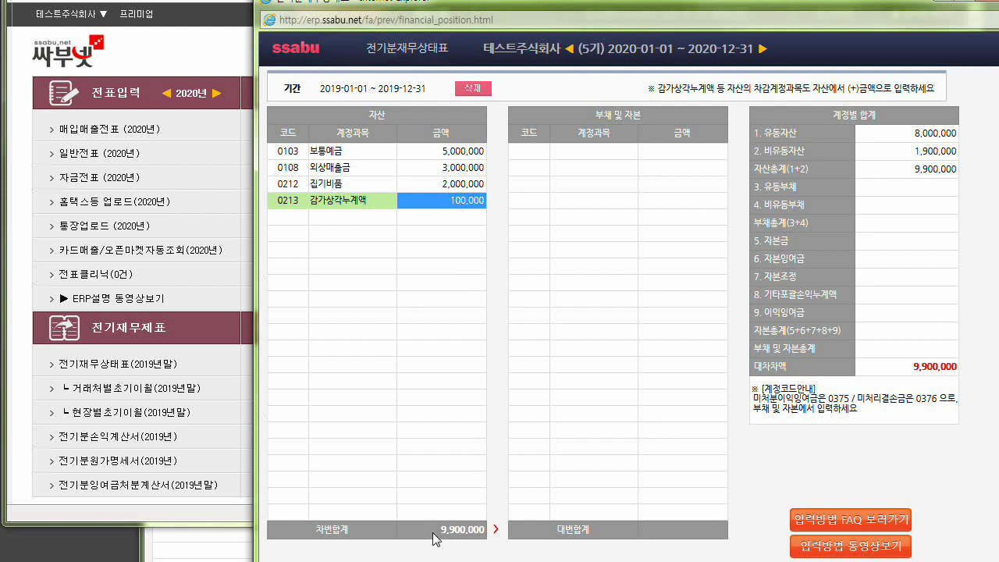
left_click_drag(433, 533, 481, 536)
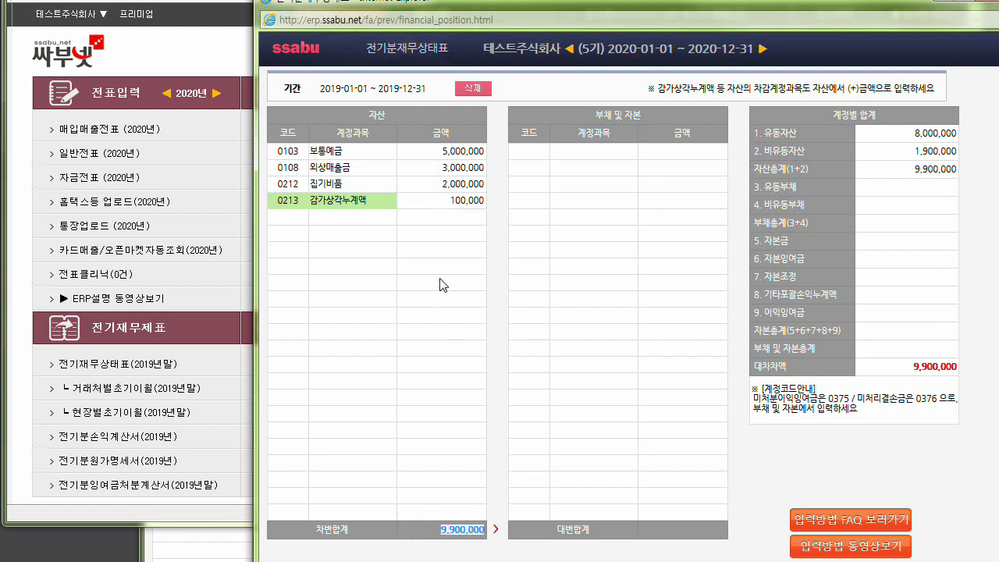
left_click(453, 201)
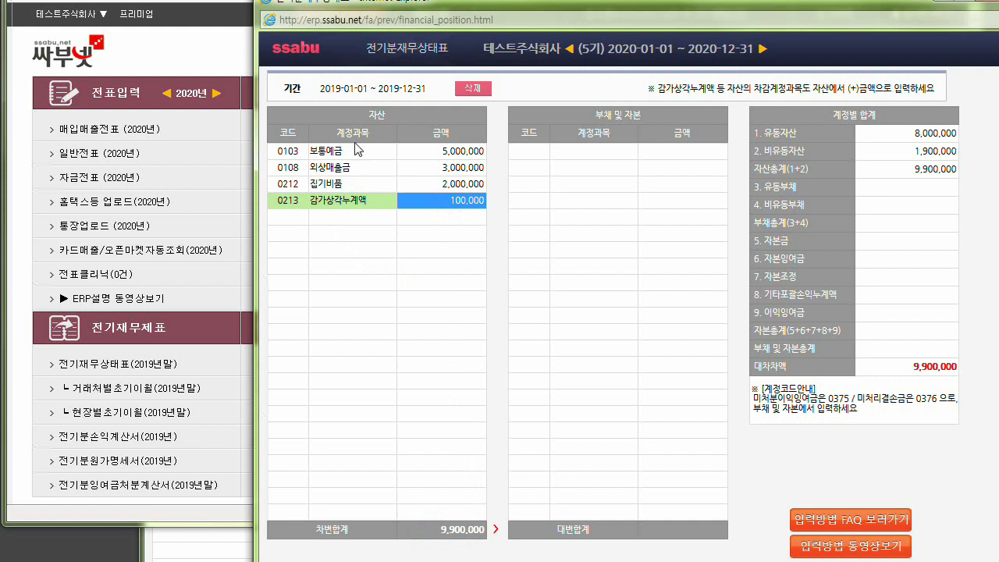
Enter 0251 외상매입금 with an amount of 1,500,000 as the first row under 부채 및 자본.
left_click(529, 153)
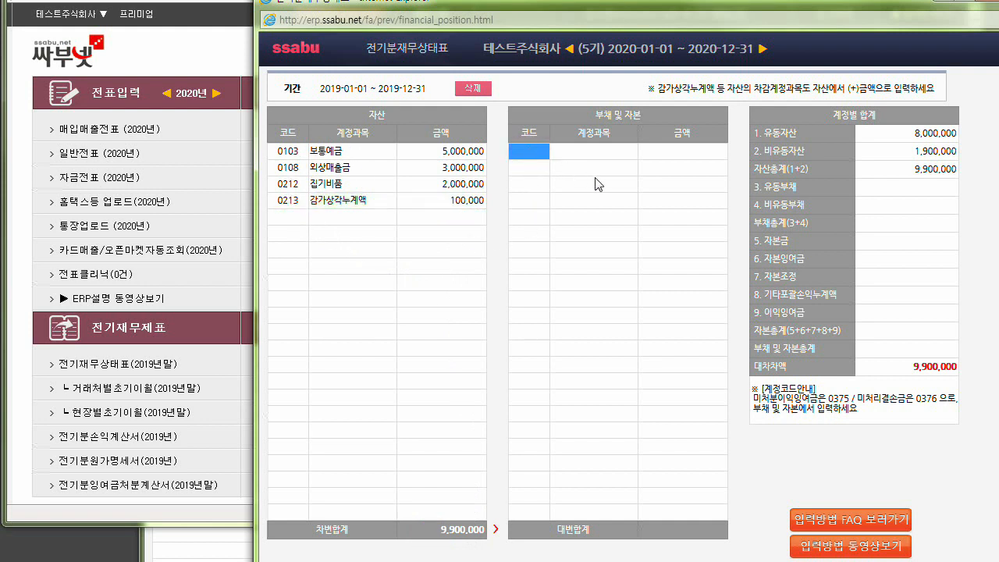
type("0251")
key("Return")
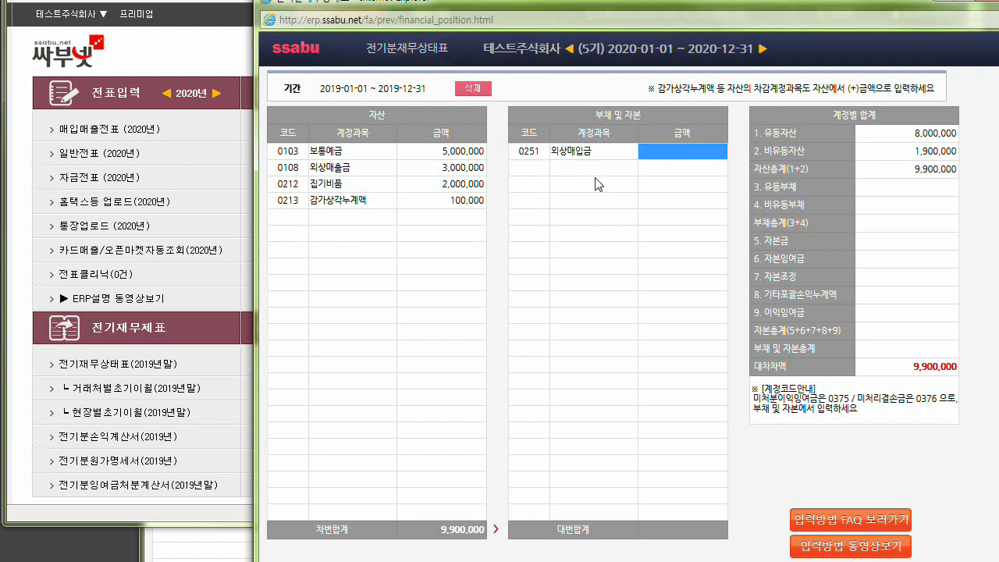
type("1,500,000")
key("Return")
Add the equity account 0331 자본금 with an amount of 7,000,000 below 외상매입금.
type("자본금")
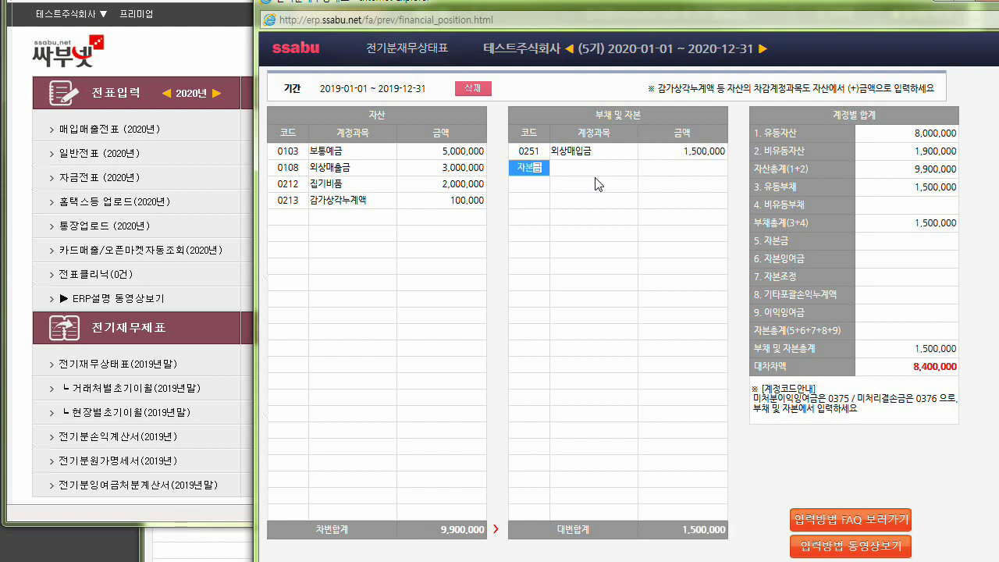
key("Return")
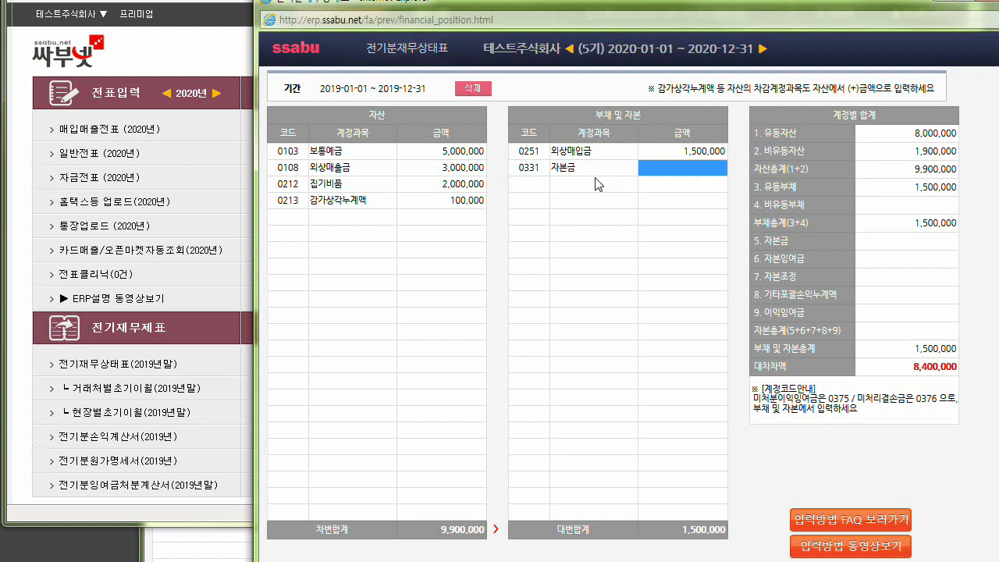
type("800")
key("BackSpace")
key("BackSpace")
key("BackSpace")
key("BackSpace")
type("7,000,000")
key("Return")
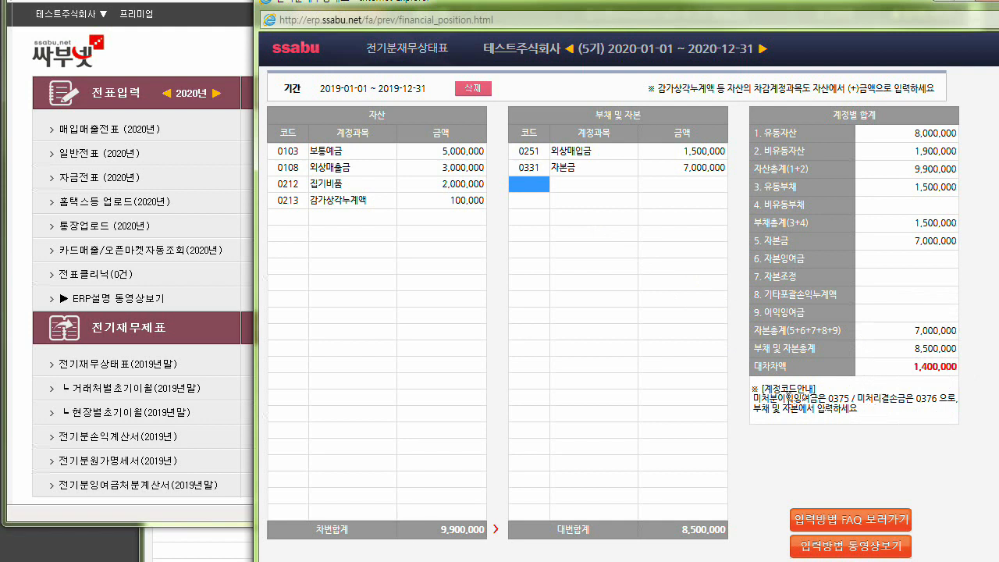
Consult the account code note for retained earnings and add 0375 이월이익잉여금 with 1,400,000 under 부채 및 자본.
left_click_drag(754, 394, 943, 407)
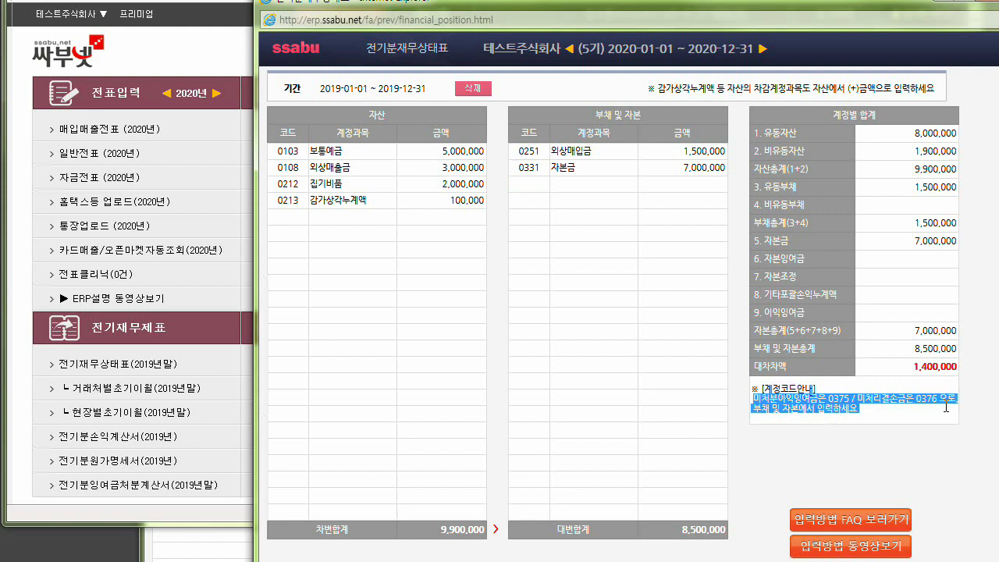
left_click(537, 186)
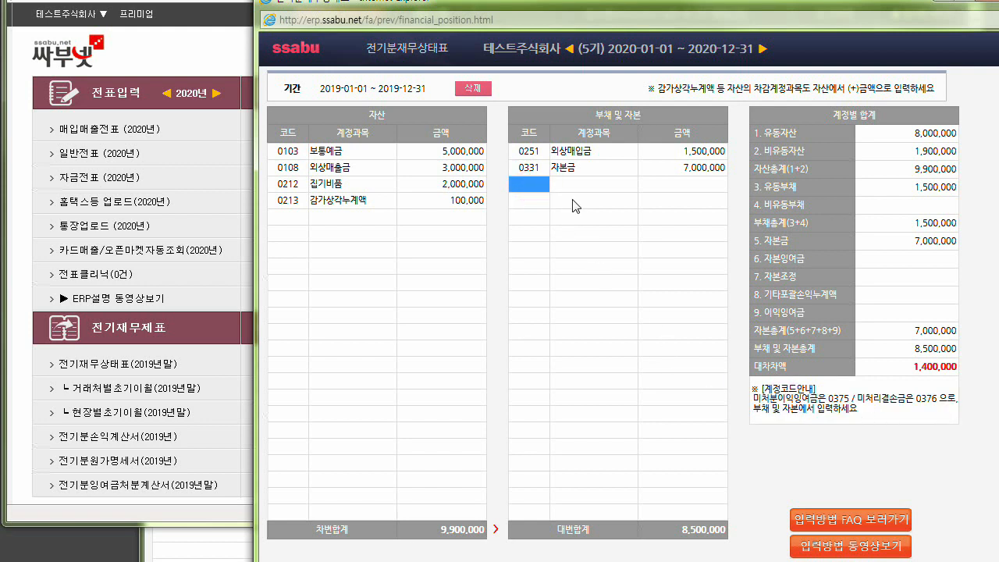
type("375")
key("Return")
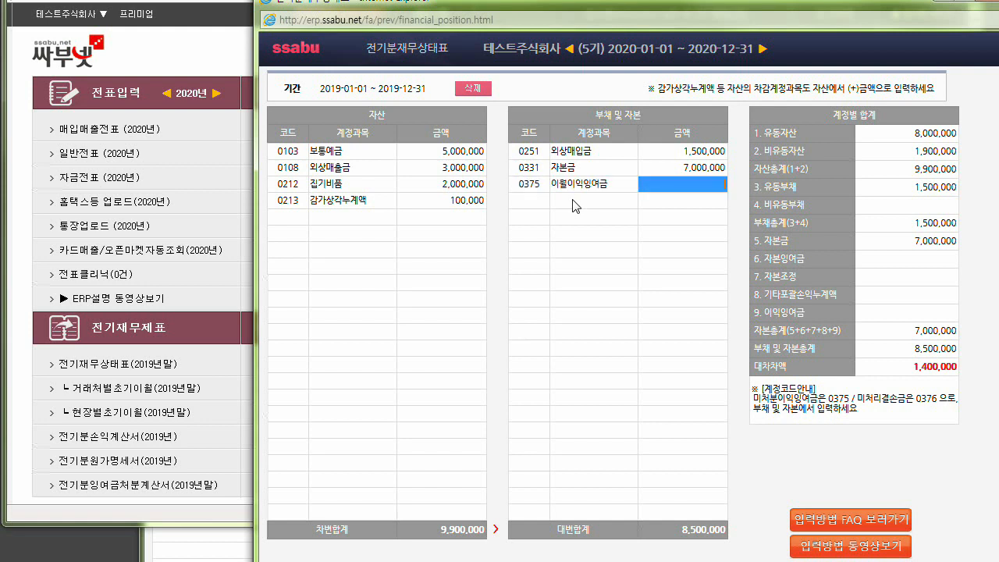
type("1,400,000")
key("Return")
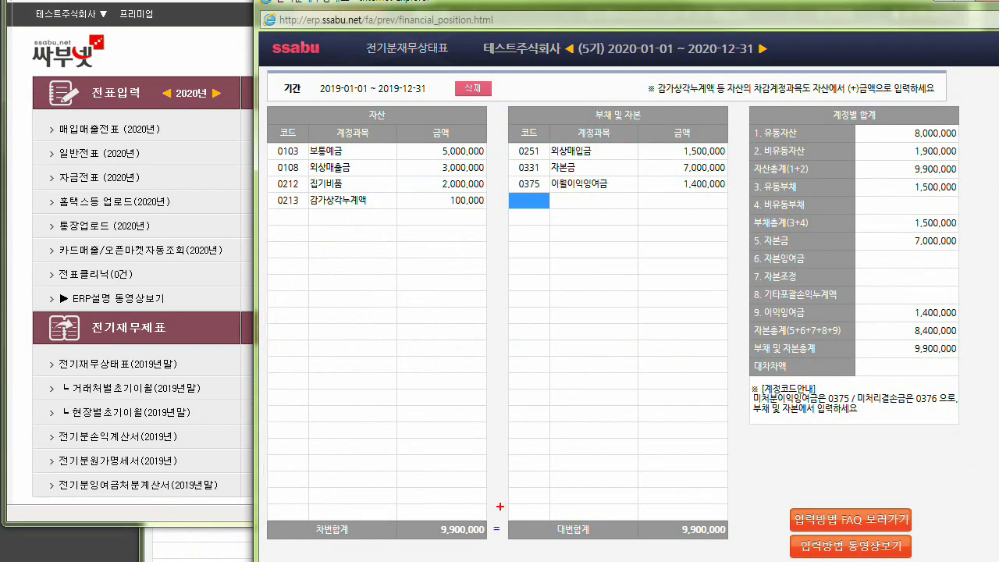
Compare the 차변합계 and 대변합계 totals at the foot of the 2019 balance sheet.
mouse_move(426, 518)
left_mouse_down()
mouse_move(500, 545)
mouse_move(743, 542)
mouse_move(683, 538)
left_mouse_up()
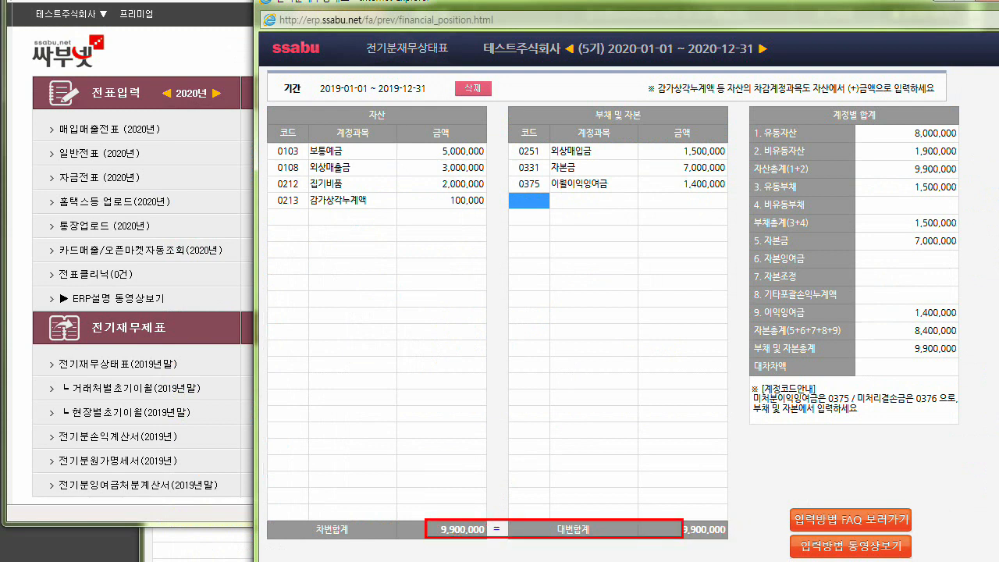
mouse_move(489, 520)
left_mouse_down()
mouse_move(504, 539)
mouse_move(483, 515)
mouse_move(493, 534)
left_mouse_up()
key("Escape")
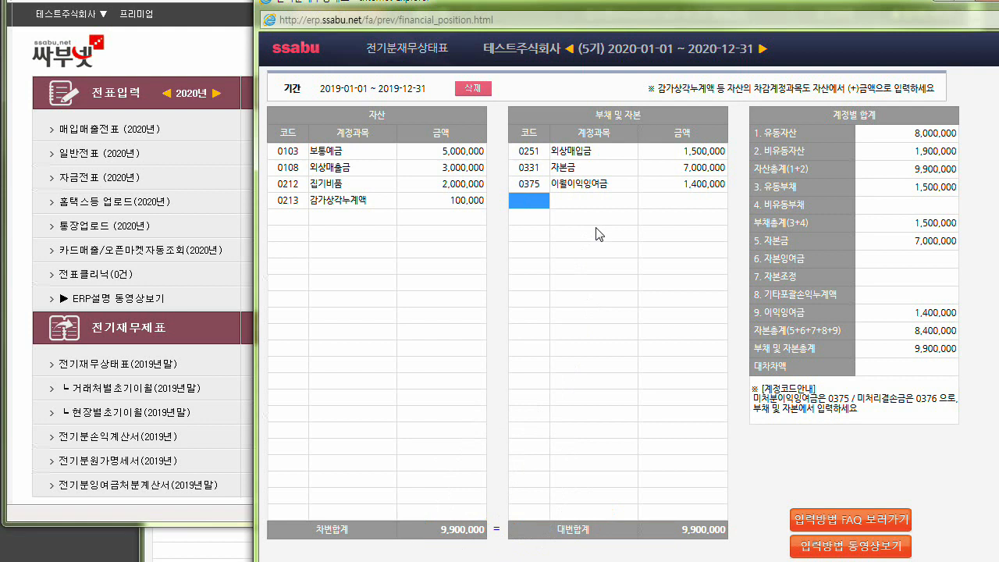
Open 거래처별초기이월(2019년말) to break down the prior-year balances by client.
left_click(440, 150)
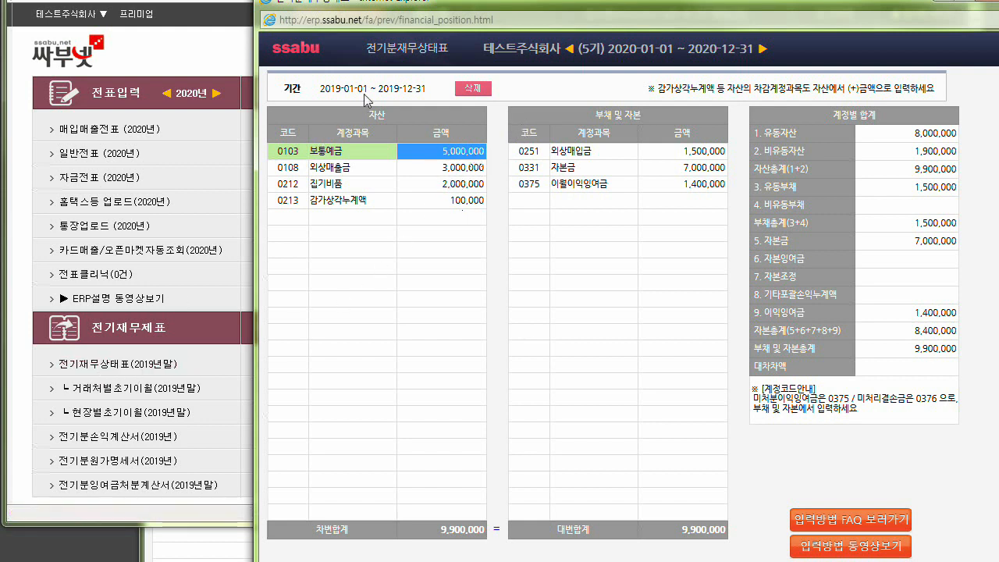
left_click(404, 53)
left_click(102, 369)
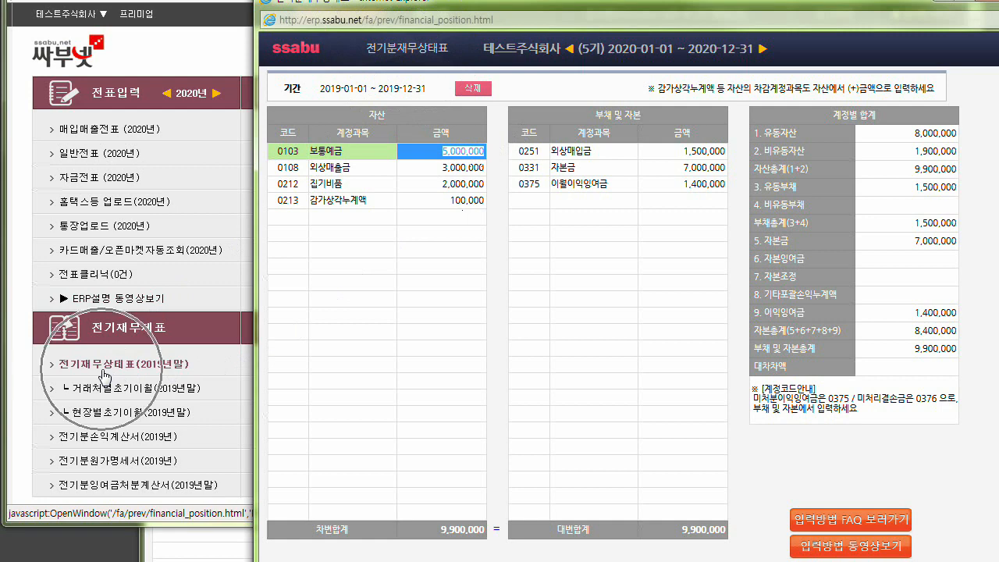
left_click(104, 394)
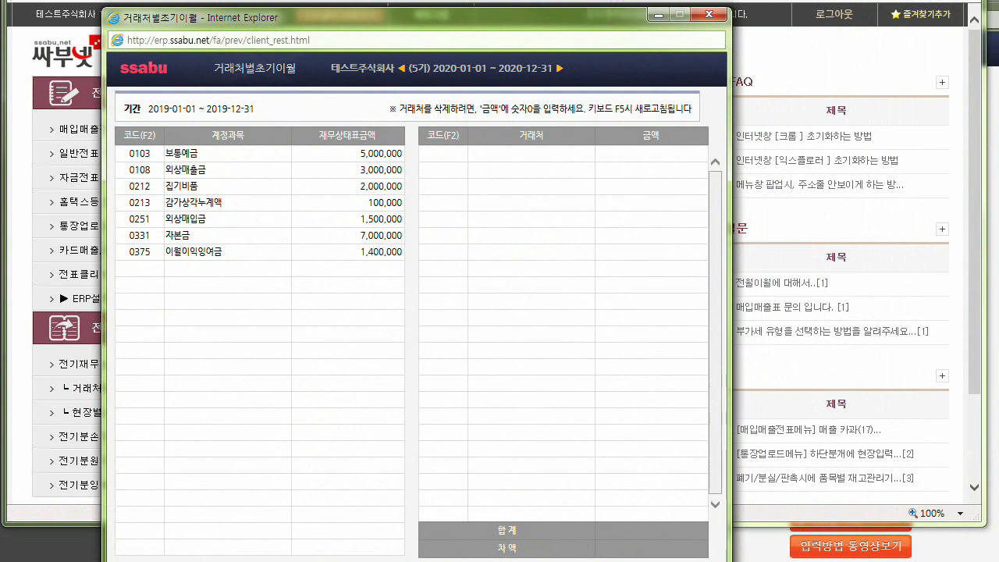
Arrange the 거래처별초기이월 window beside the 전기분재무상태표 window so both account lists can be compared.
left_click_drag(441, 24, 998, 39)
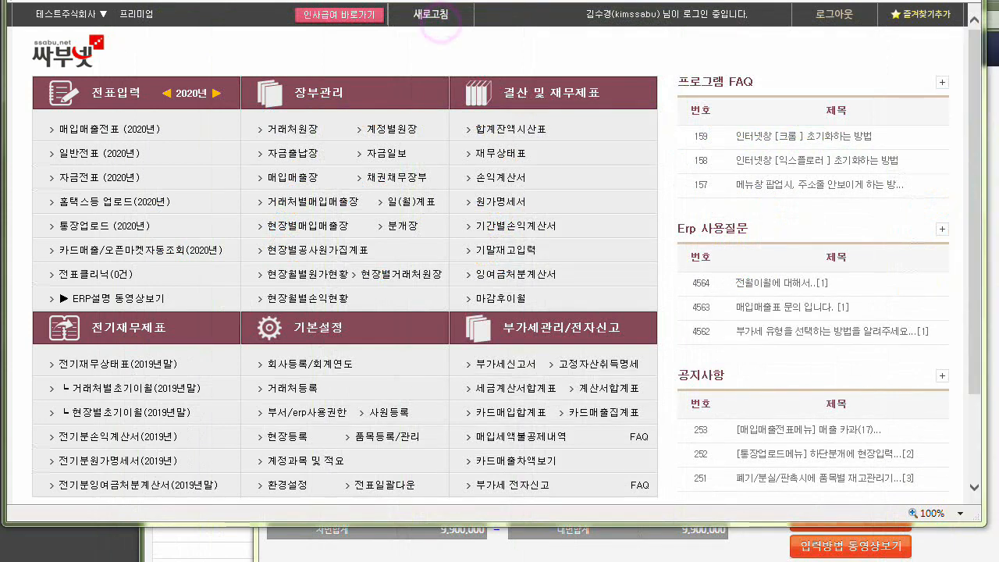
left_click(995, 139)
left_click_drag(998, 39, 423, 34)
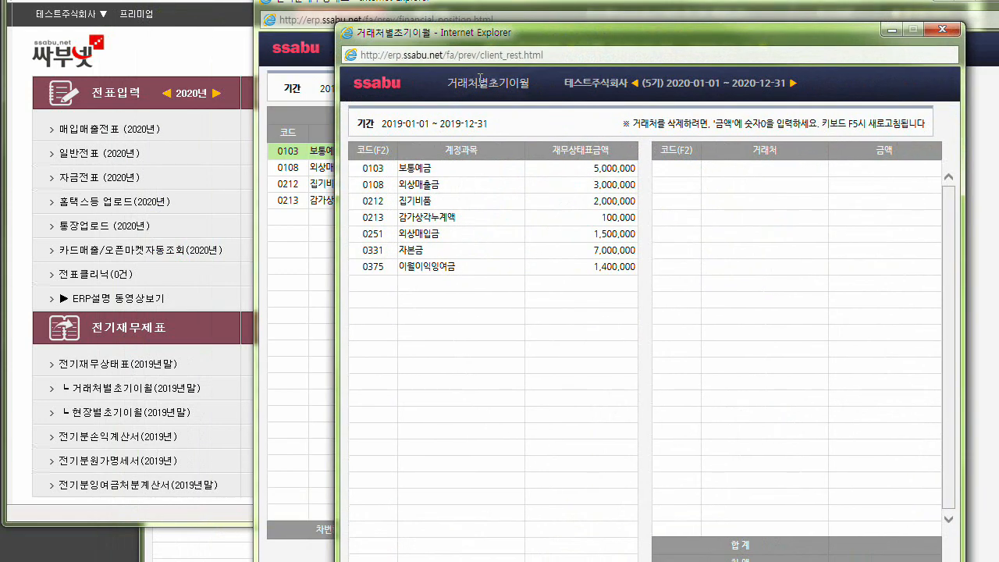
left_click_drag(513, 35, 884, 22)
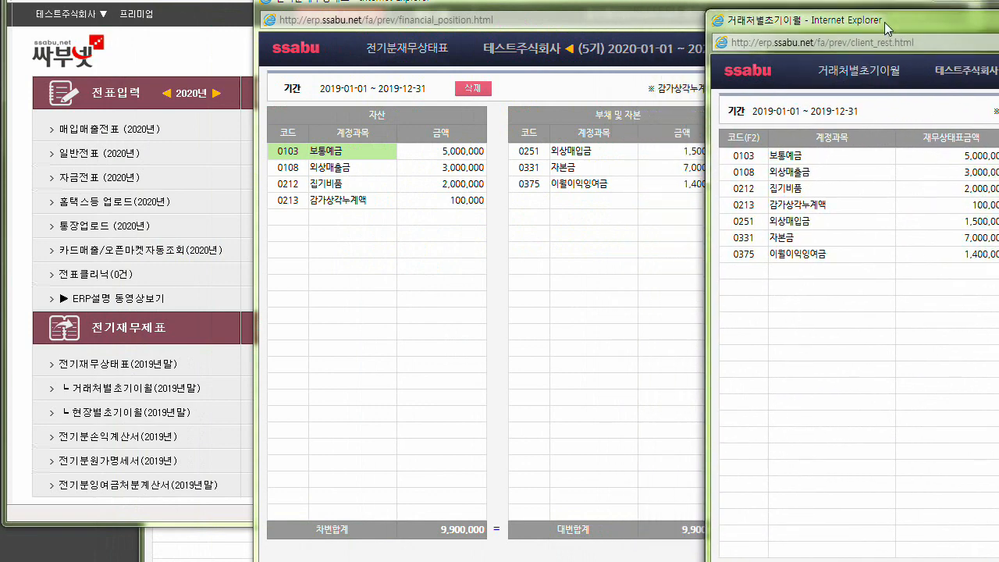
left_click(484, 20)
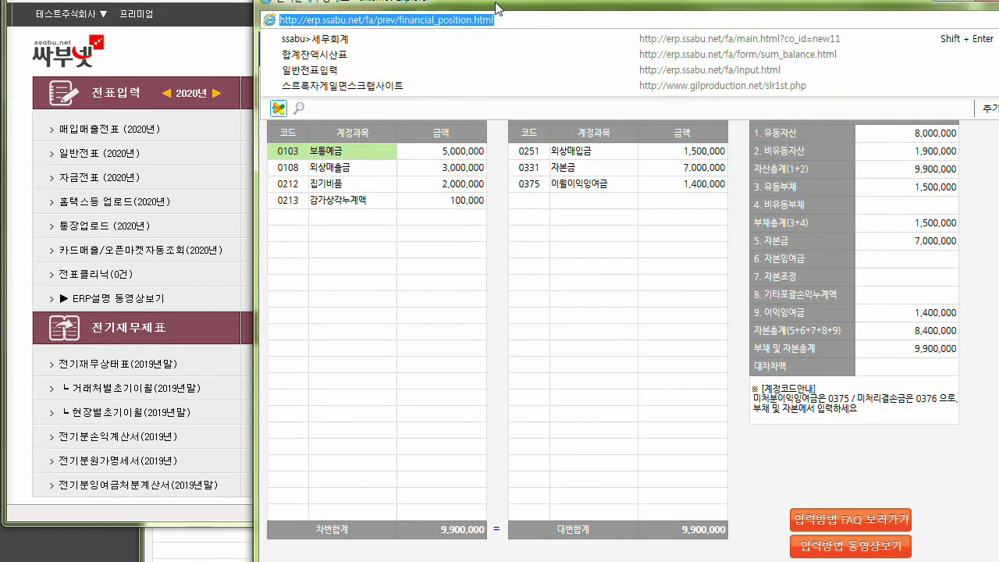
left_click_drag(497, 7, 253, 3)
left_click_drag(963, 22, 722, 12)
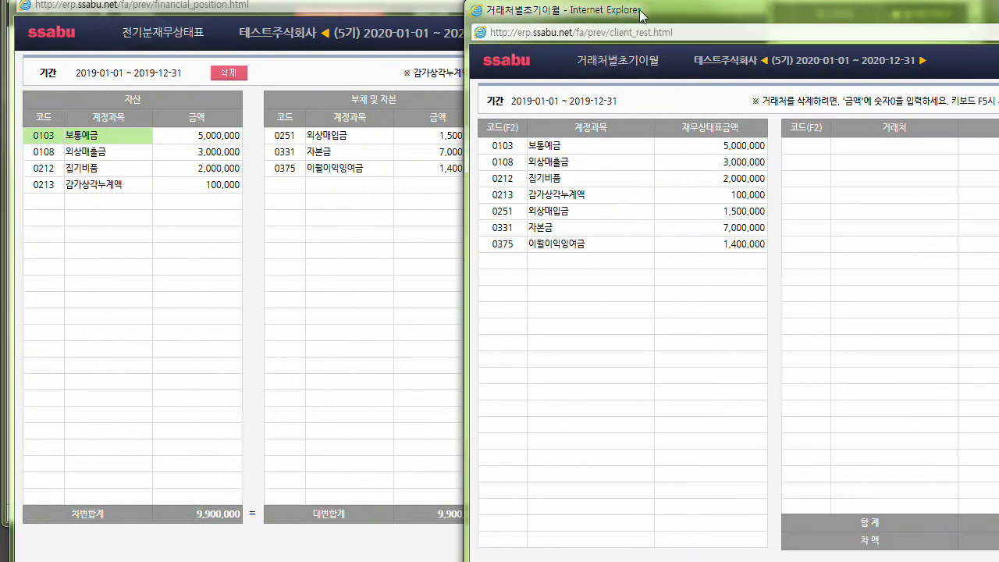
left_click_drag(642, 14, 597, 15)
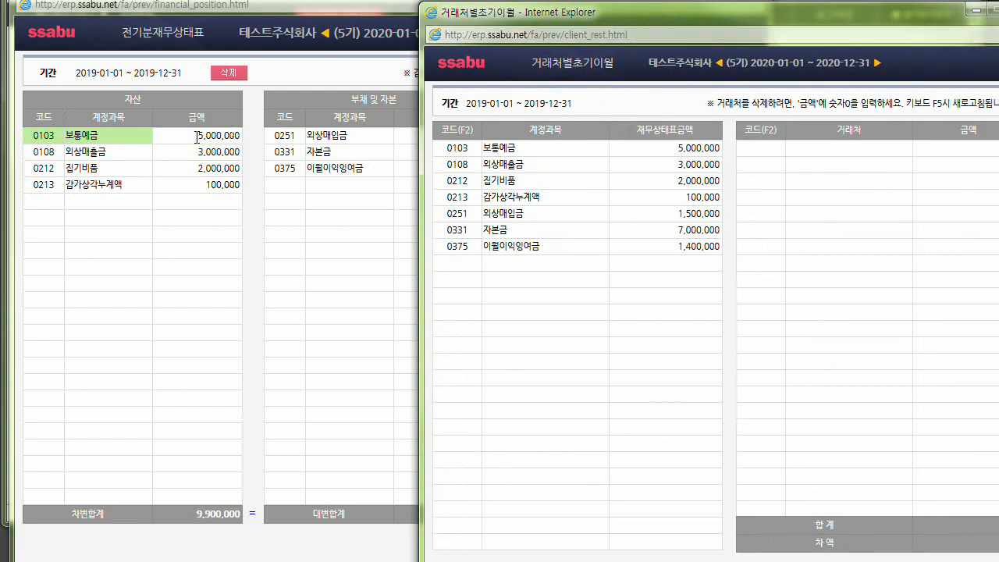
Compare the 보통예금 amount in 거래처별초기이월 with the one in 전기분재무상태표.
left_click(681, 148)
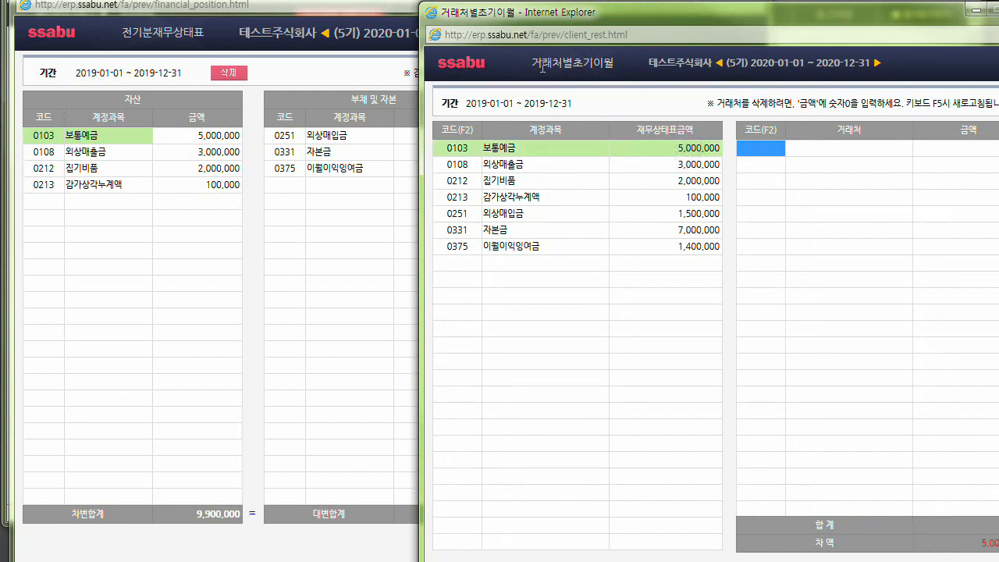
left_click_drag(542, 68, 614, 65)
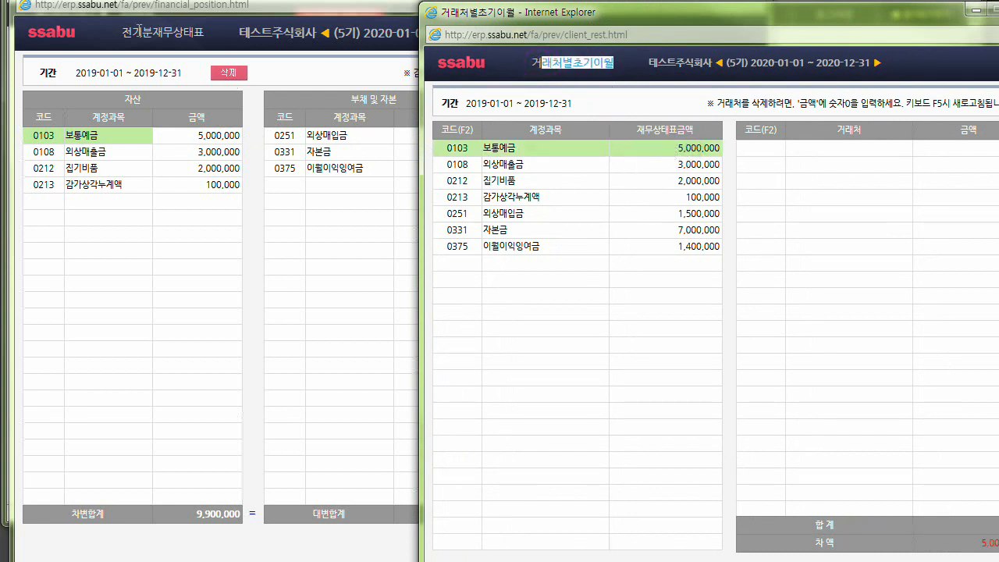
key("ctrl")
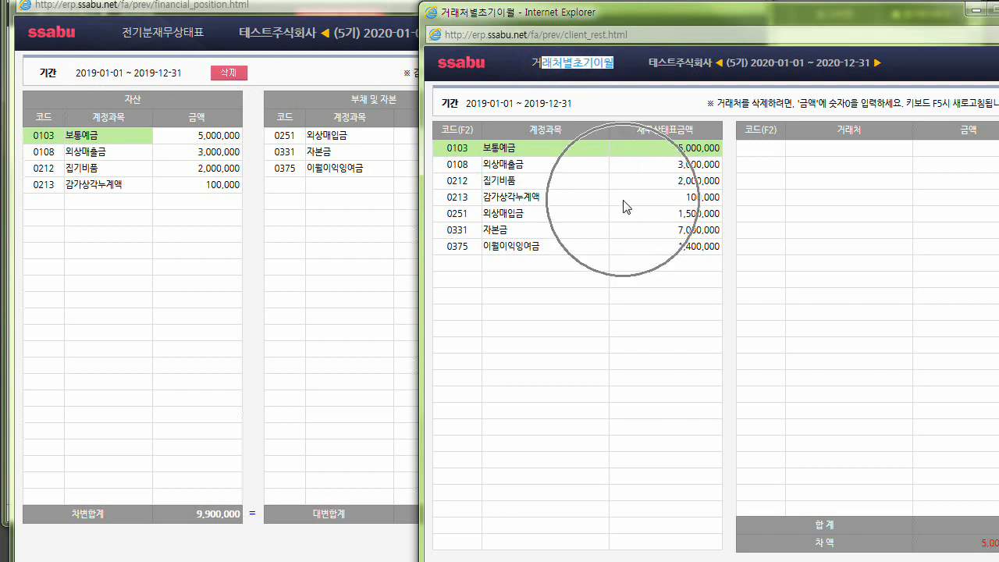
For 0103 보통예금, look up 하나 in the client list and add 하나(813) with an amount of 1,000,000.
left_click_drag(780, 16, 657, 46)
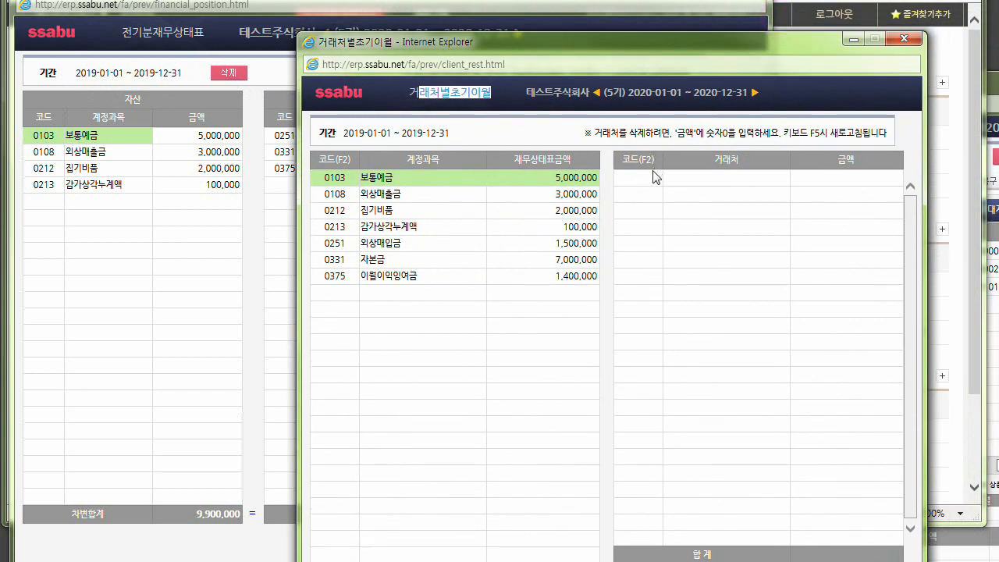
left_click(573, 193)
left_click(575, 211)
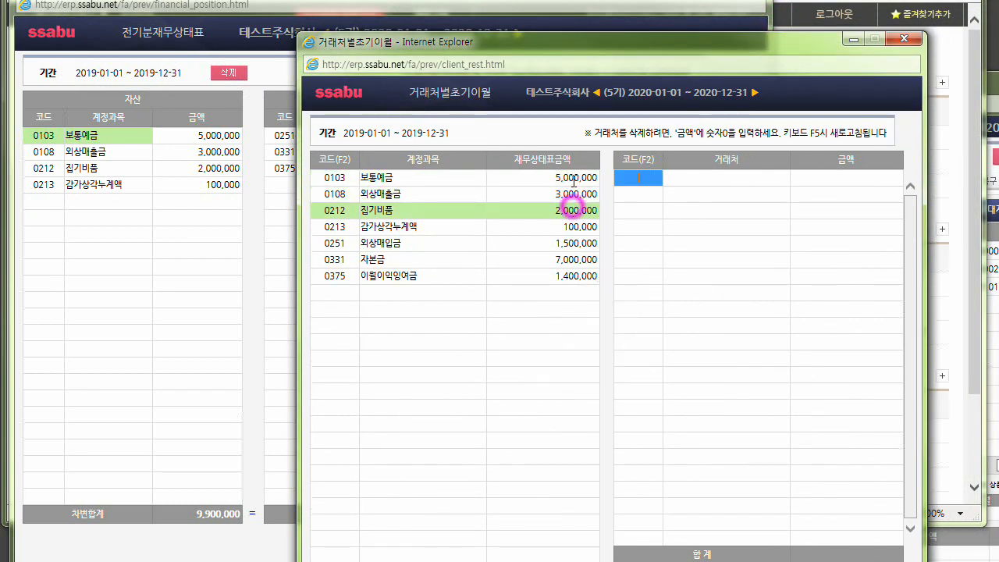
left_click(573, 178)
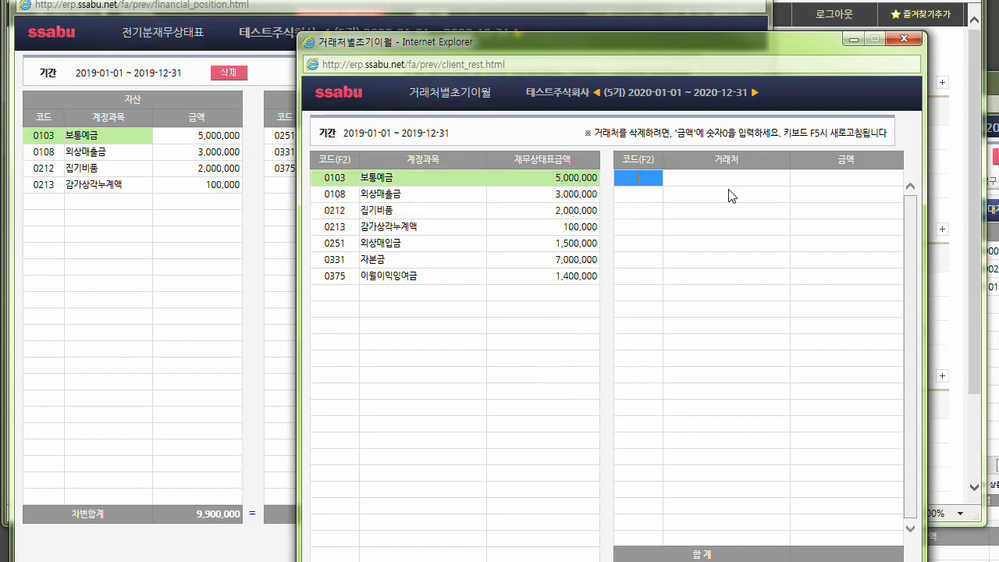
key("F2")
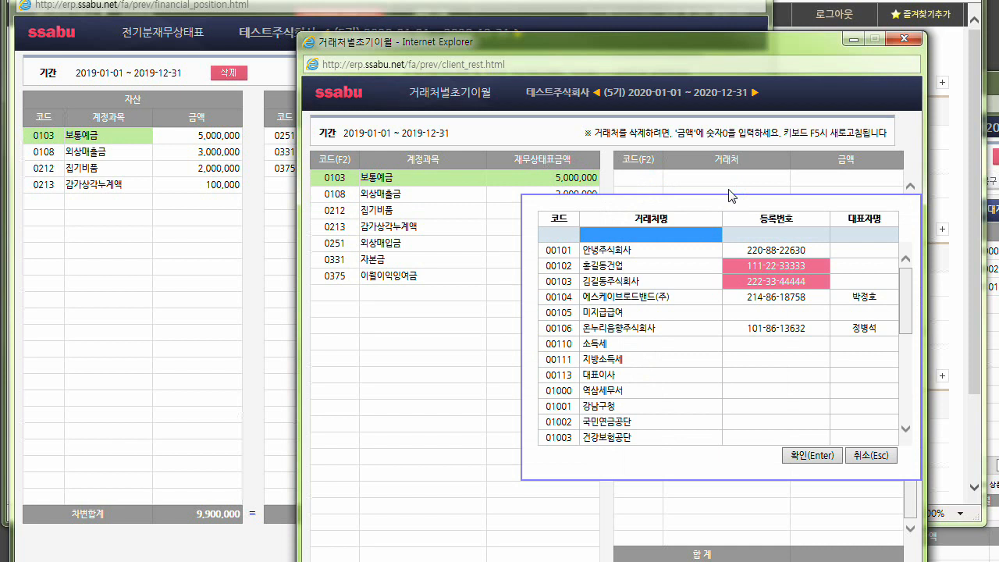
type("하나")
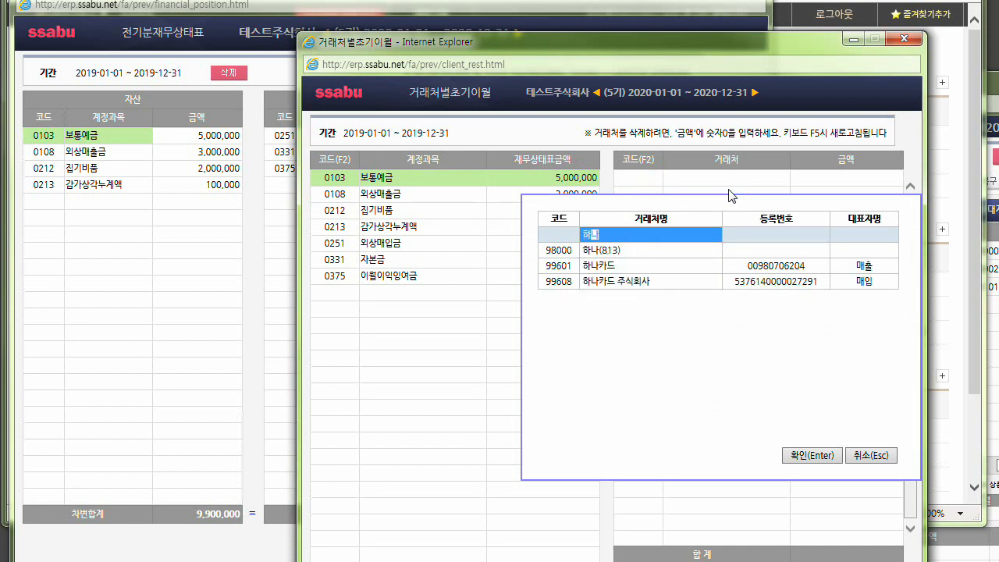
key("Down")
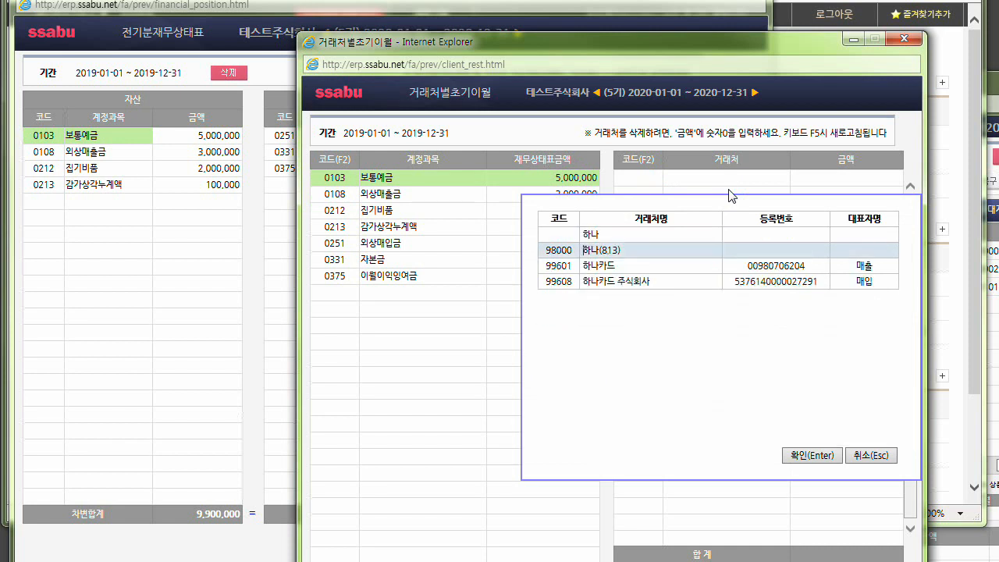
key("Return")
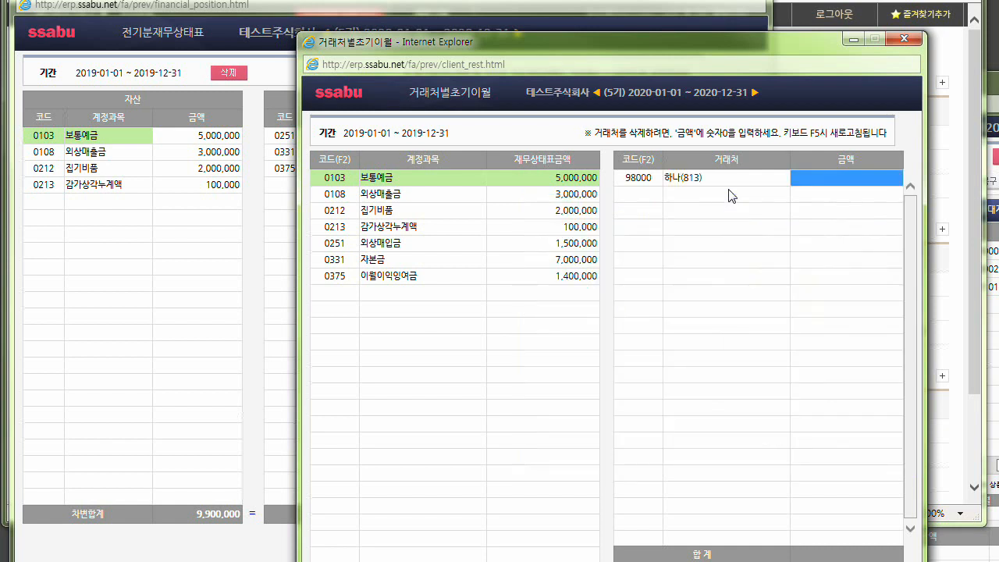
type("1,000,000")
key("Return")
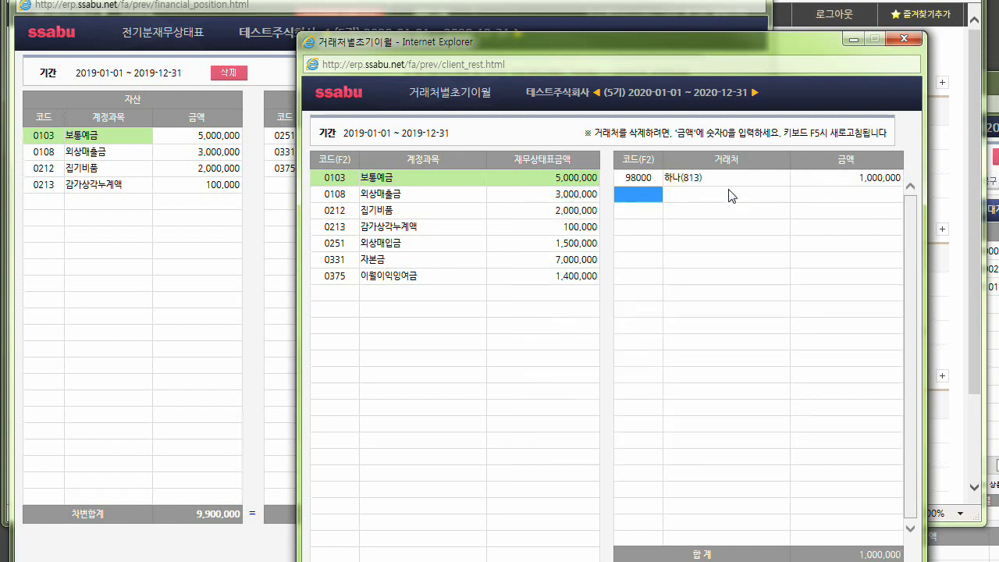
Add the client 테스트(167) with an amount of 4,000,000 as the second row under 보통예금.
type("테스트")
key("Return")
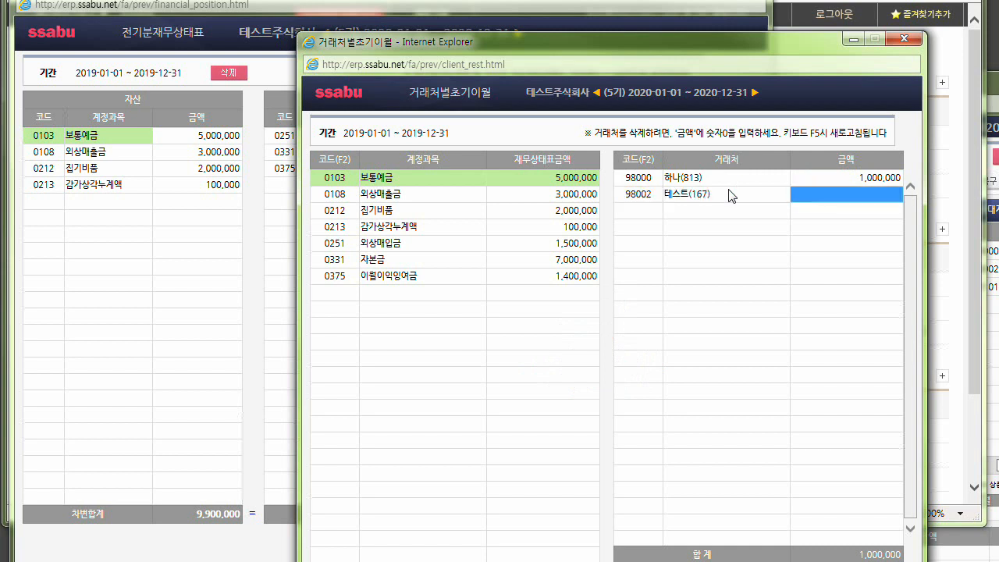
type("4,000,000")
key("Return")
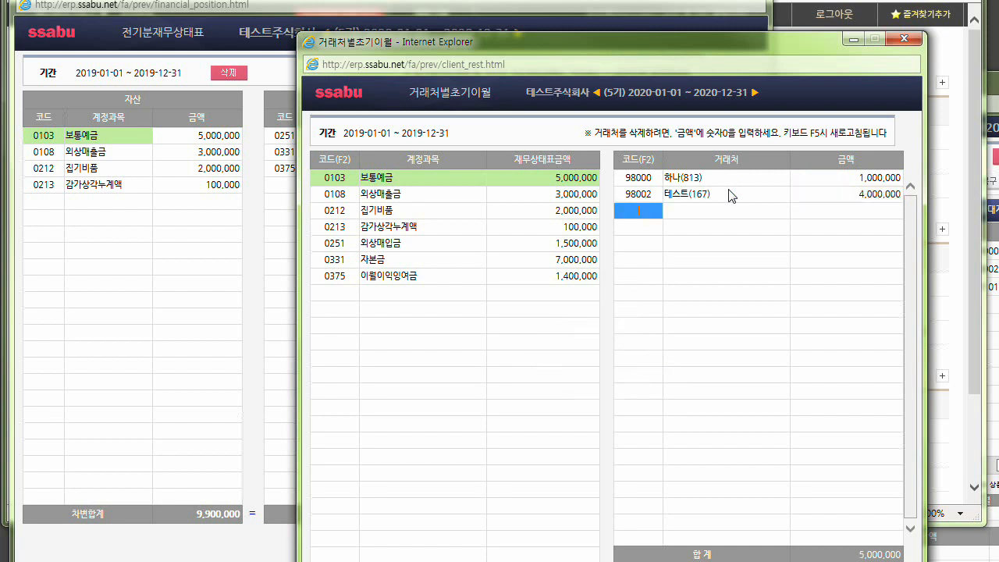
Consult the client list for 0108 외상매출금 and close it without choosing a client.
left_click(573, 194)
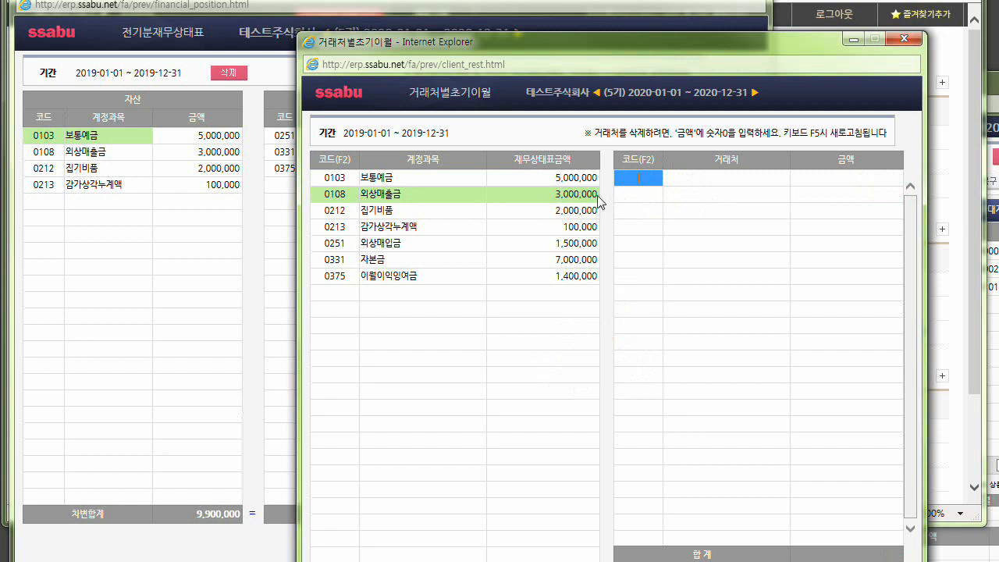
key("F2")
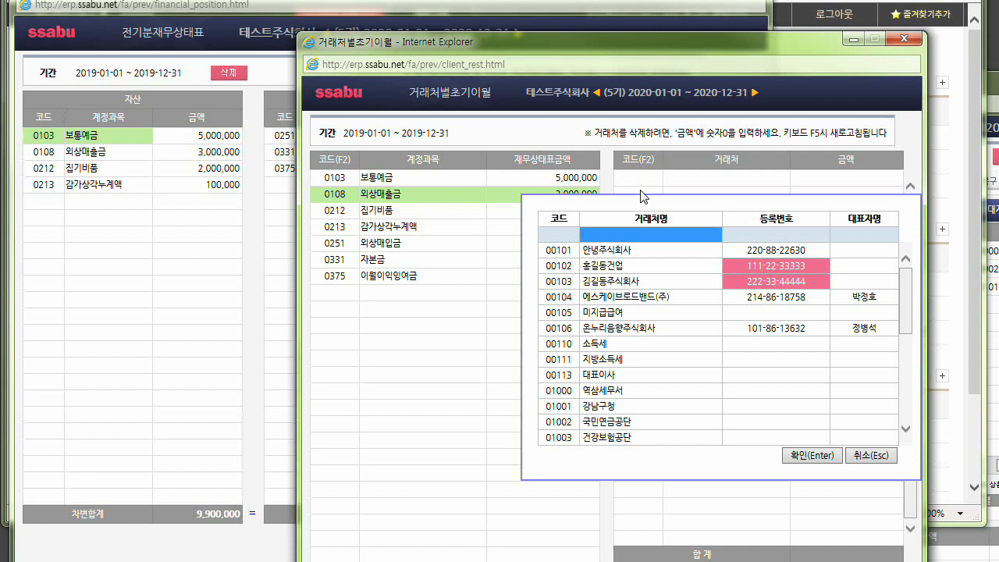
left_click(868, 458)
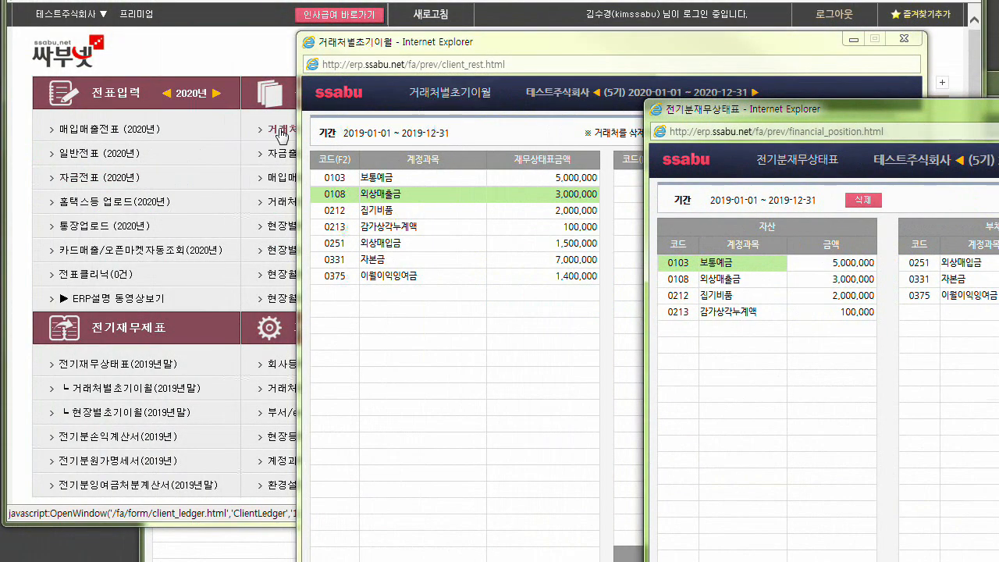
Open 거래처등록 from 기본설정 and examine the blank row for registering a new general client.
left_click(231, 262)
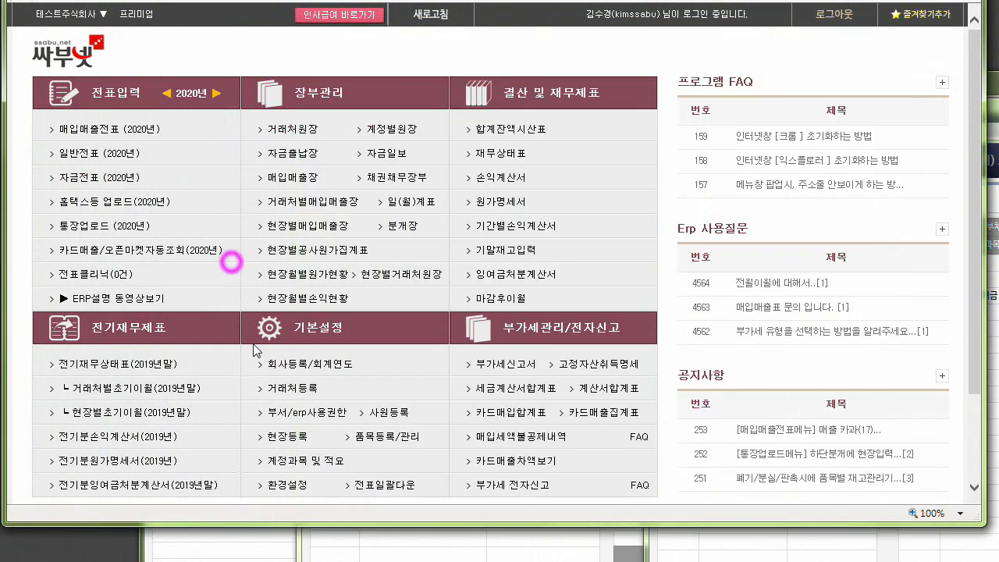
left_click(298, 395)
left_click(298, 395)
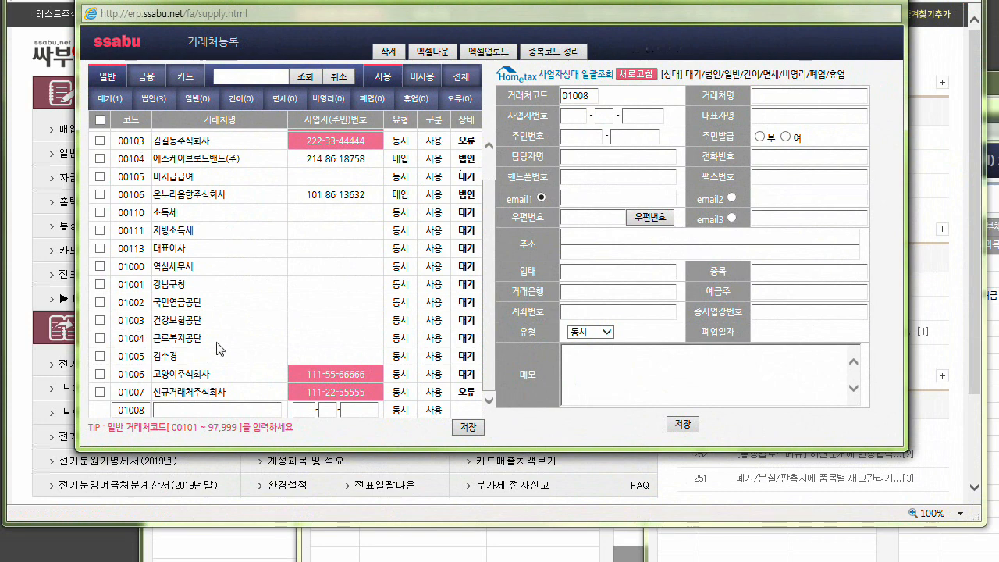
left_click(146, 412)
left_click(178, 411)
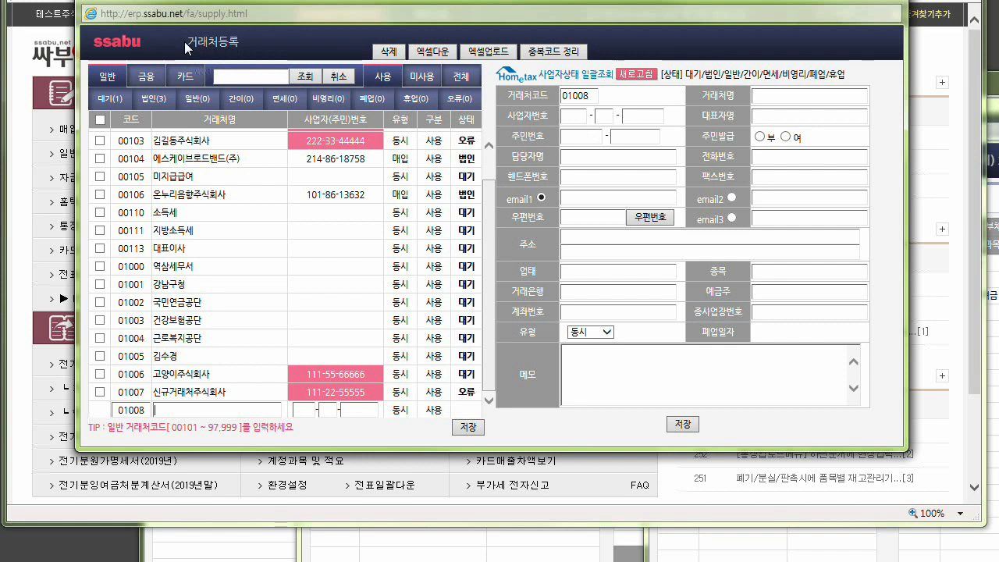
left_click_drag(185, 47, 240, 49)
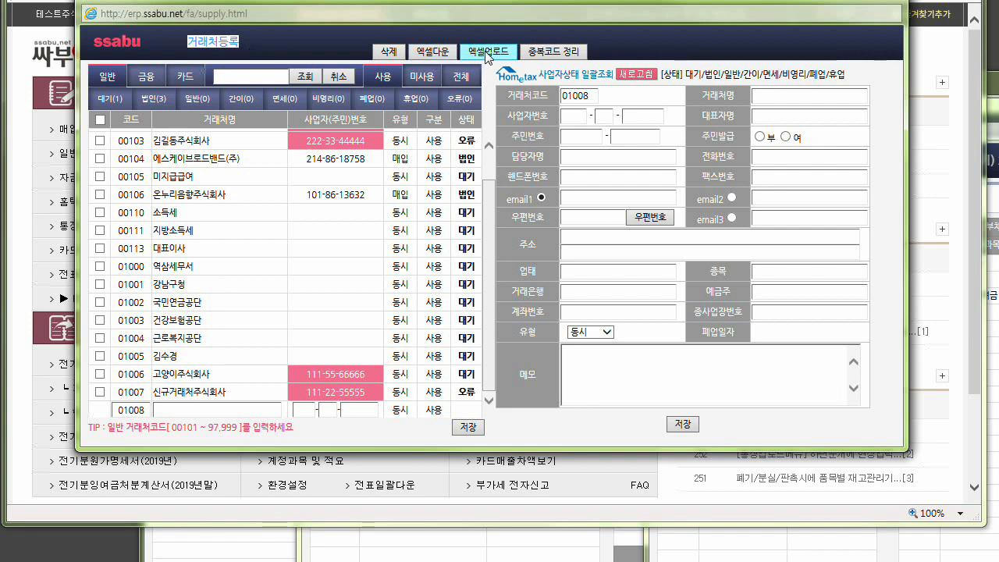
Open 홈택스등 업로드(2020년) and view the 거래처등록 page under 더존 엑셀업로드.
left_click_drag(499, 2, 998, 35)
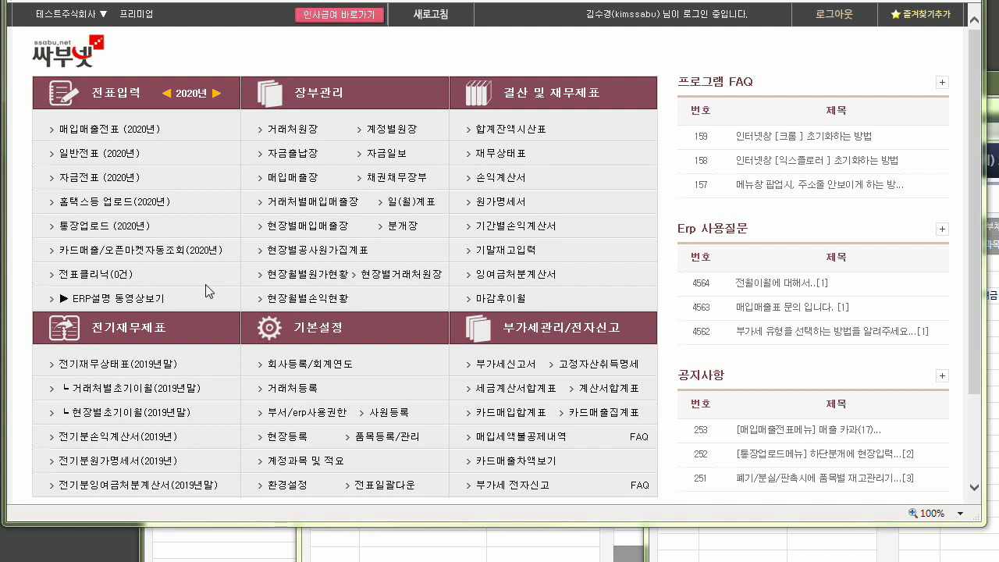
left_click(89, 206)
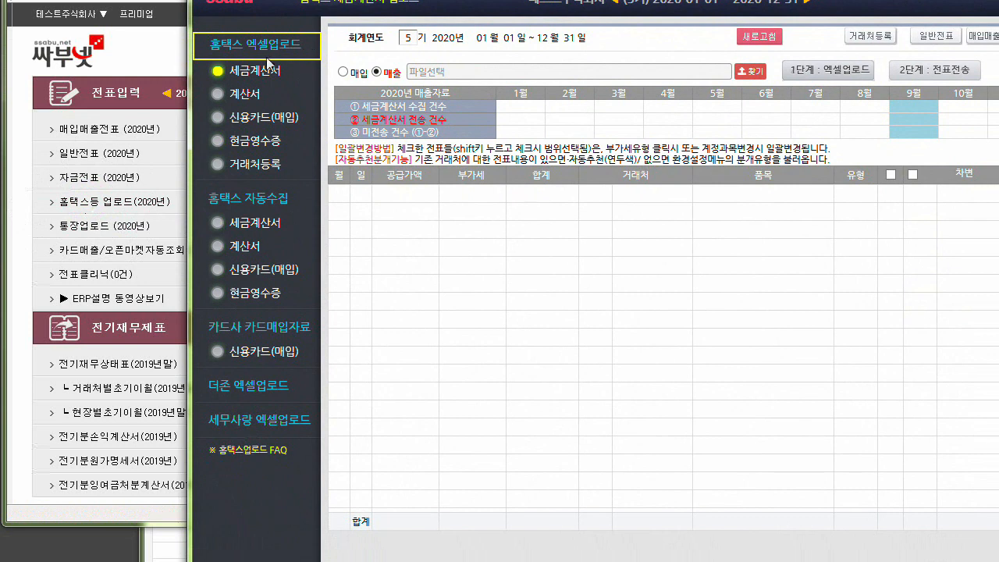
left_click(236, 393)
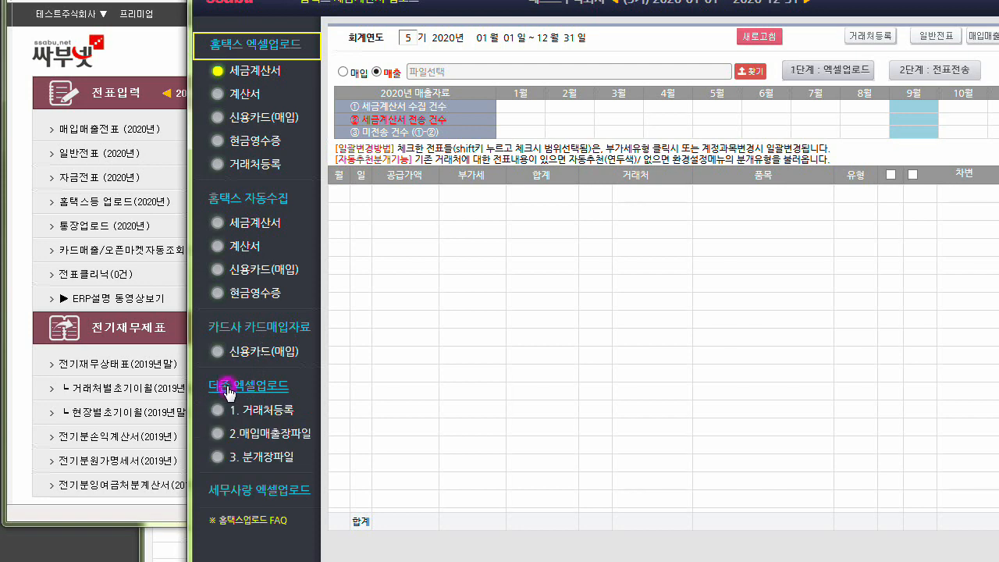
left_click(264, 411)
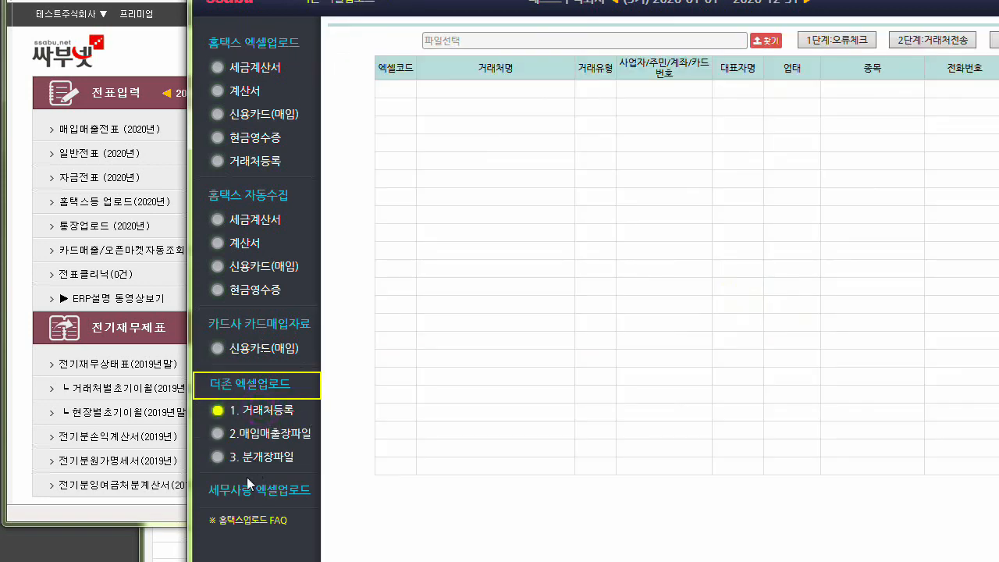
View the 거래처등록 page under 세무사랑 엑셀업로드.
left_click(251, 386)
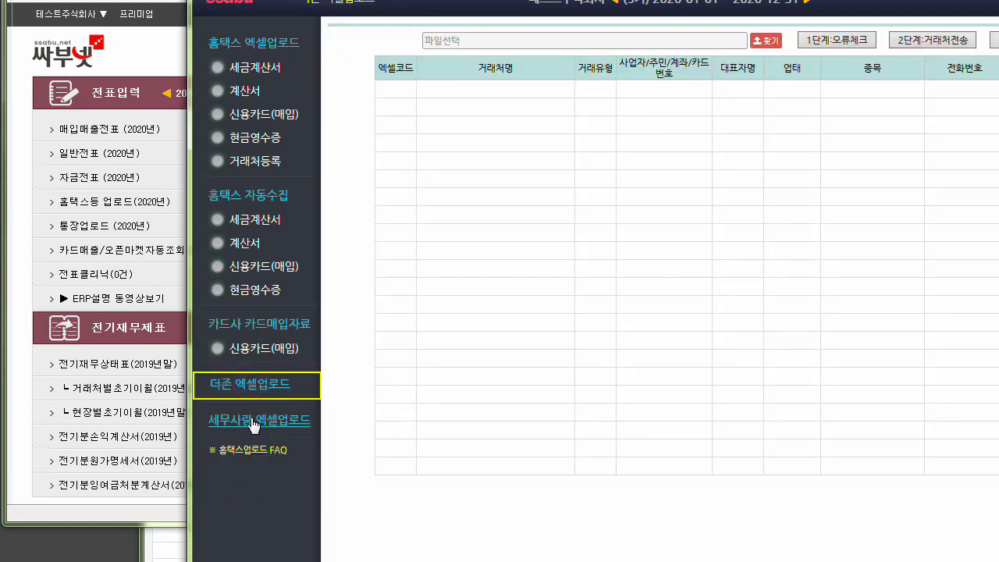
left_click(252, 425)
left_click(254, 446)
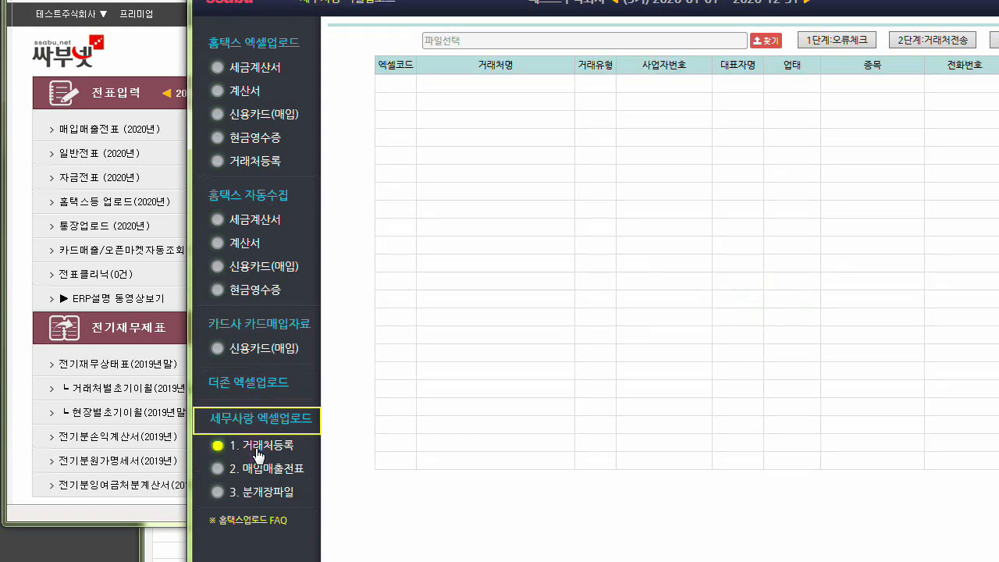
View the 거래처등록 page under 더존 엑셀업로드 and close the upload window.
left_click(239, 385)
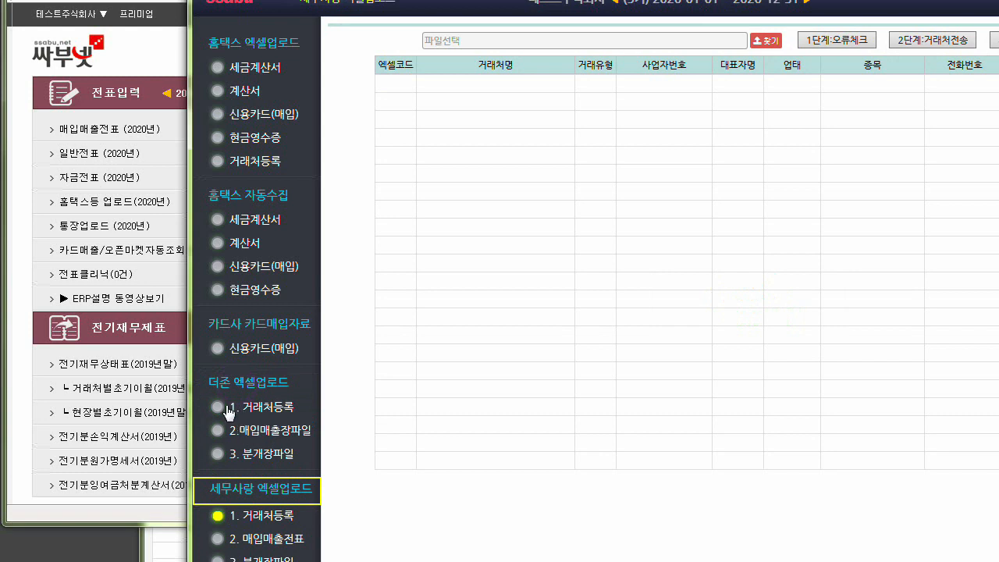
left_click(229, 406)
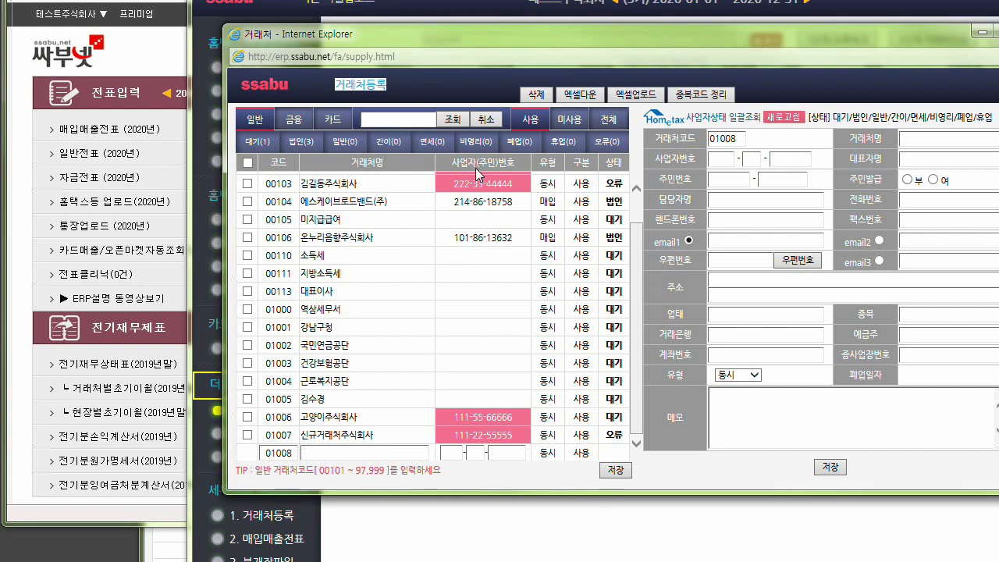
left_click(566, 39)
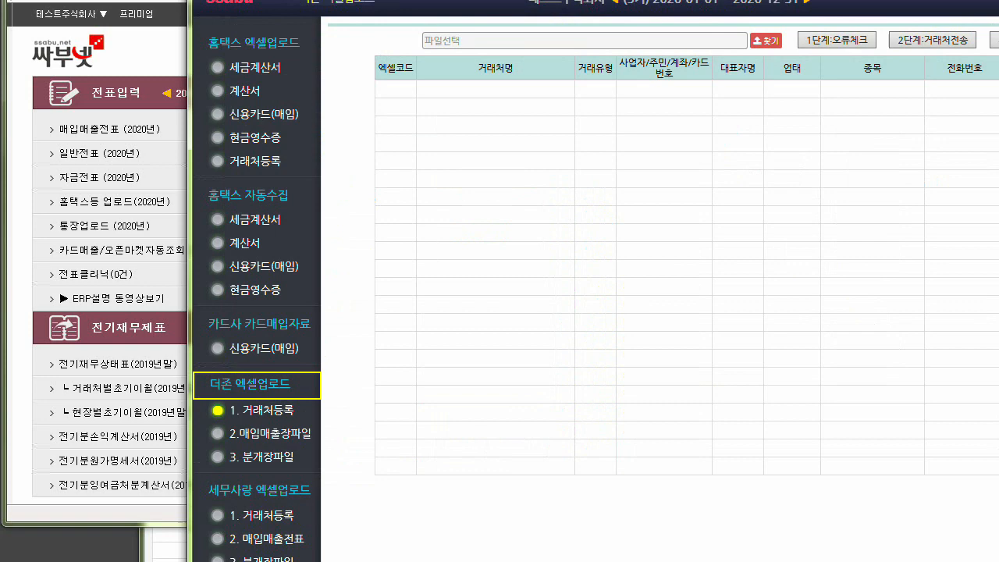
left_click_drag(565, 0, 559, 44)
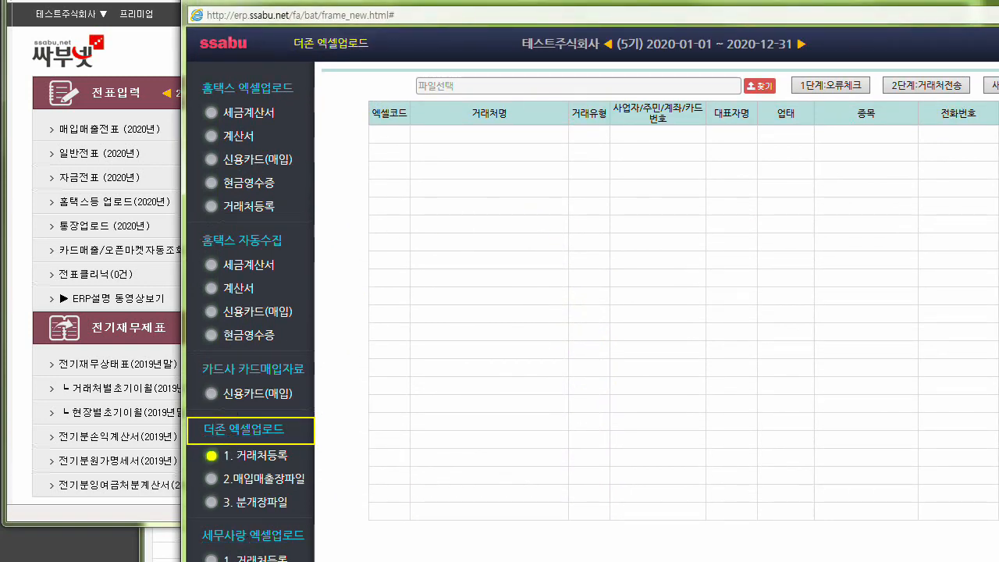
key("alt+F4")
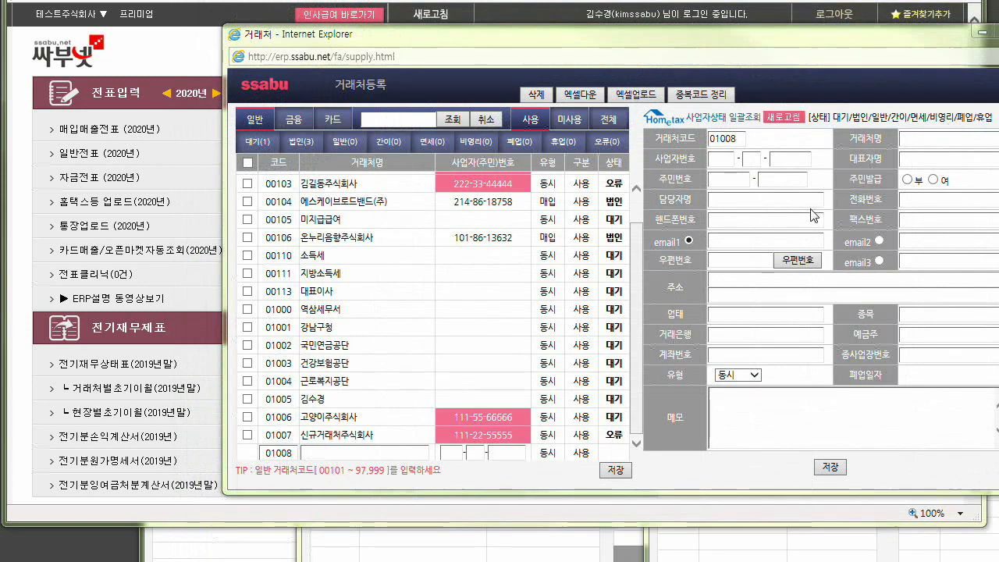
Examine the code and client-name cells of the blank row 01008 in 거래처등록 and close the window.
left_click_drag(539, 38, 517, 0)
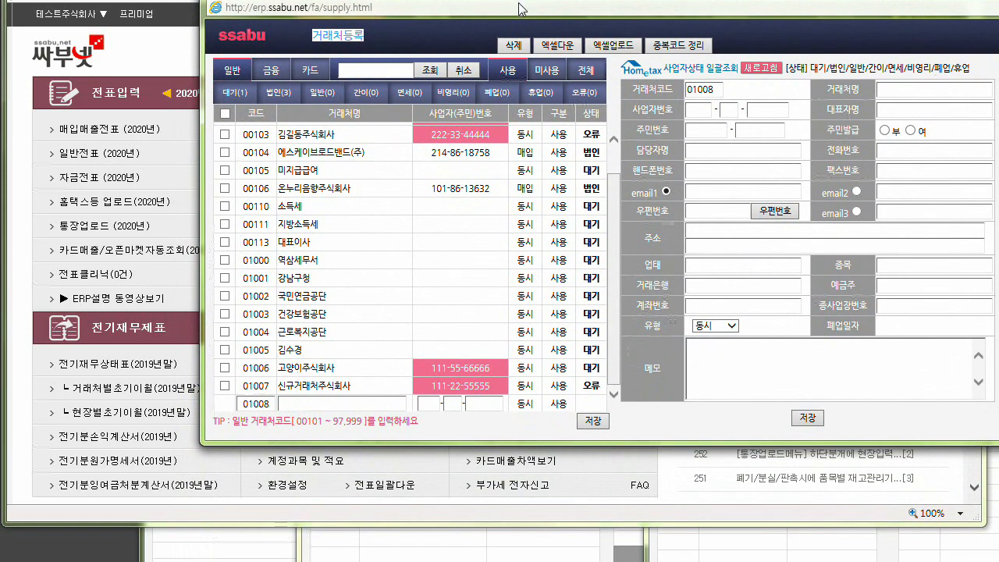
left_click(295, 403)
left_click(263, 403)
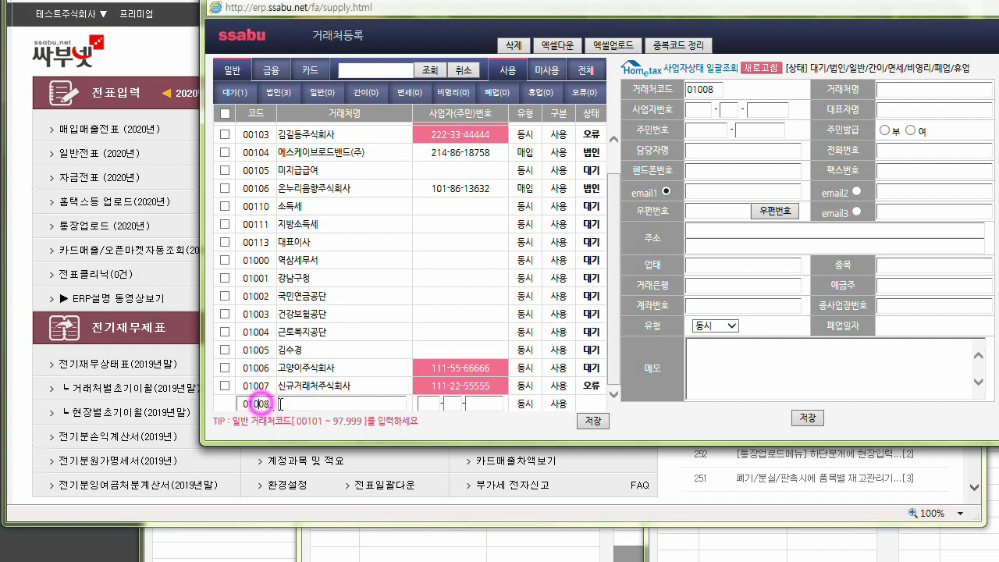
left_click(294, 404)
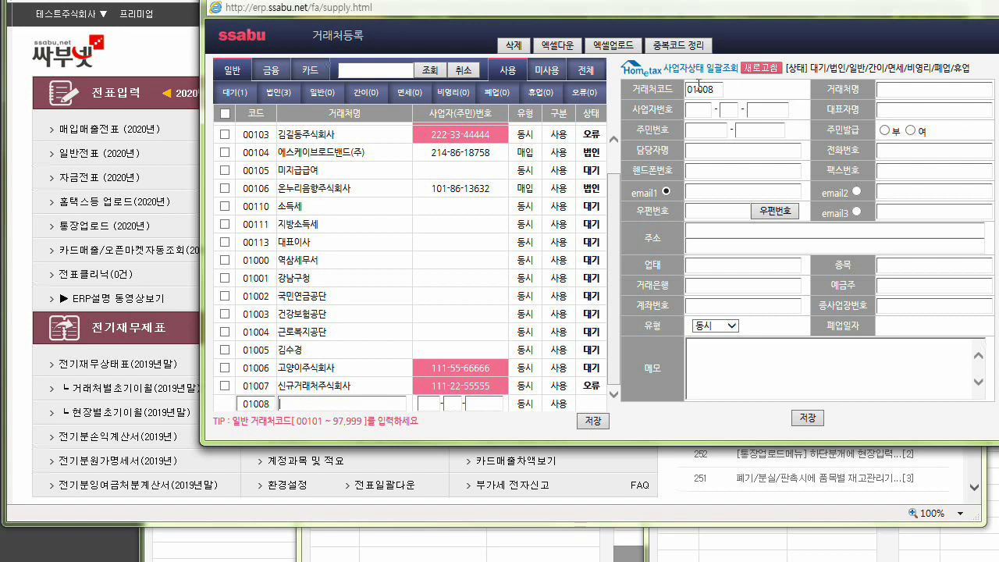
left_click_drag(775, 0, 666, 46)
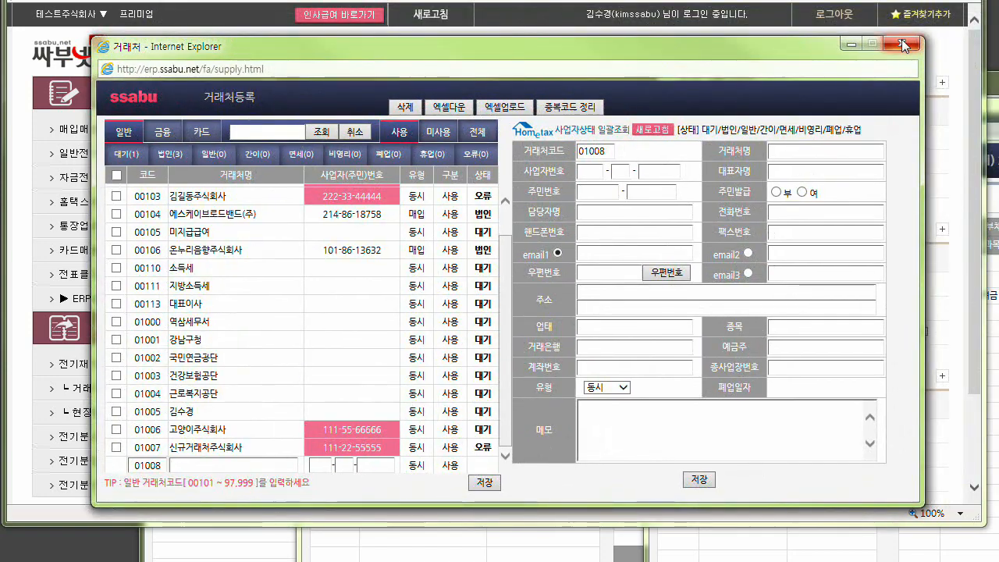
left_click(903, 44)
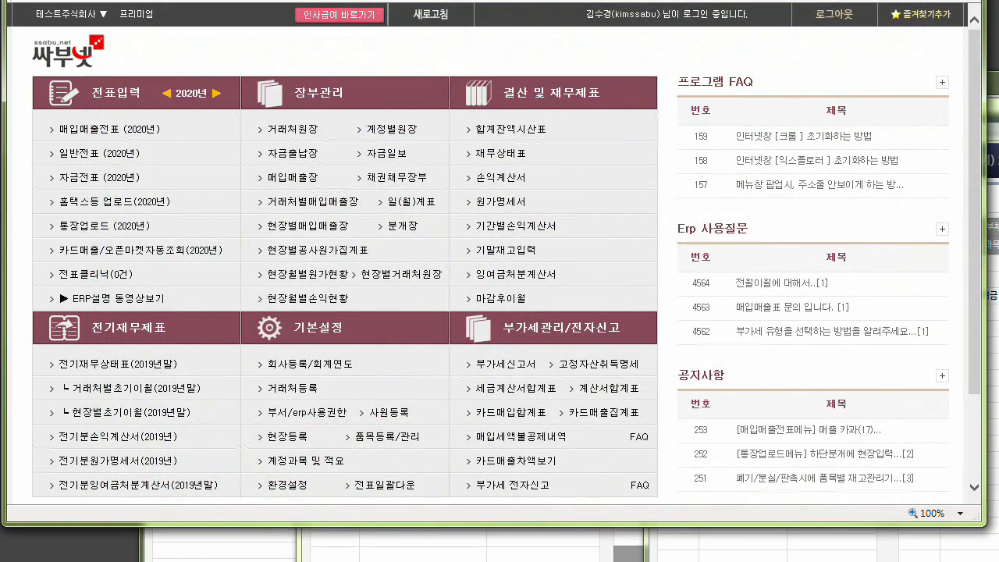
Bring up 전기재무상태표 for 2019 from the open windows and examine the 0108 외상매출금 amount.
left_click_drag(997, 115, 856, 42)
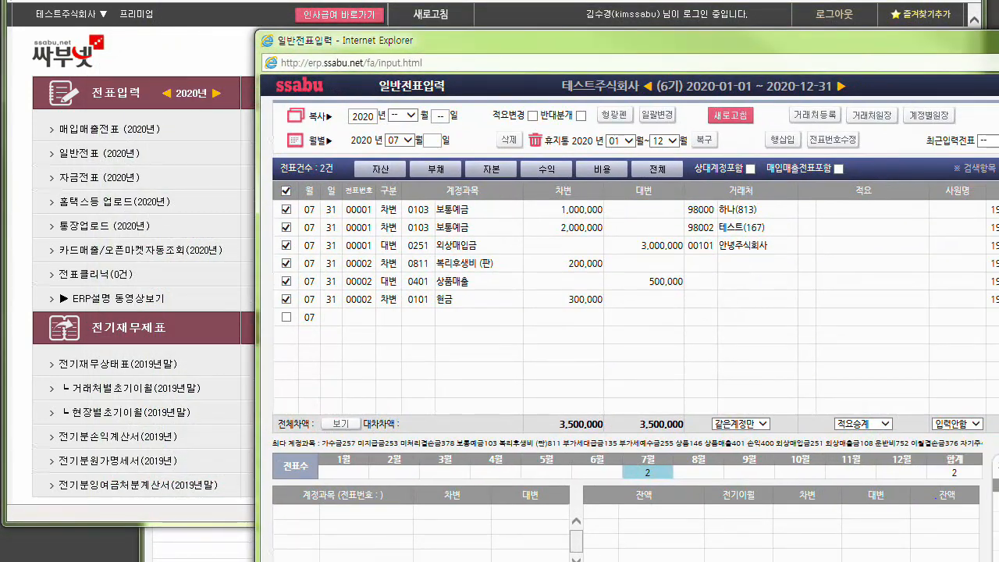
left_click(998, 40)
left_click(995, 110)
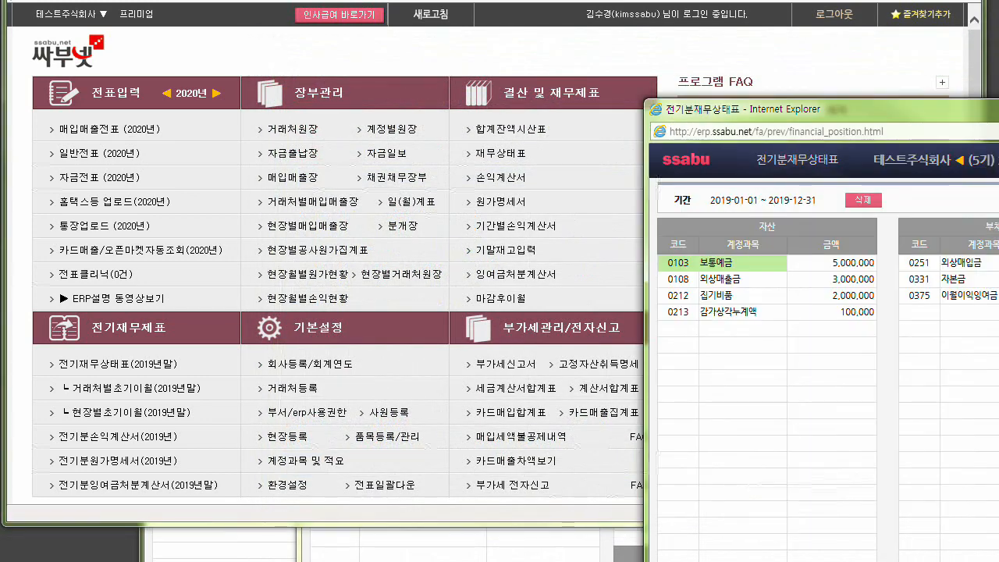
left_click_drag(995, 109, 920, 2)
left_click(611, 156)
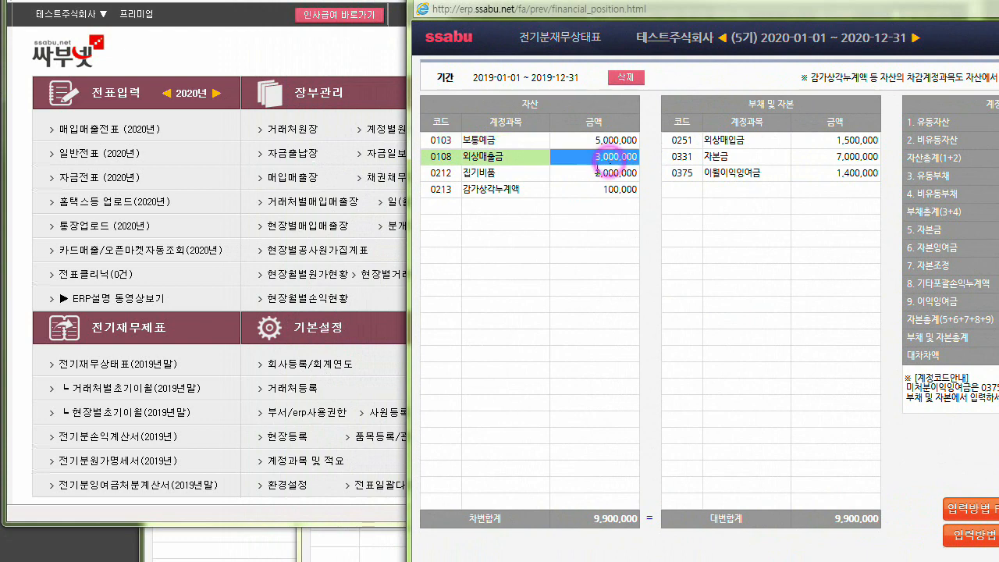
Open 거래처별초기이월(2019년말) from 전기재무제표.
left_click(110, 394)
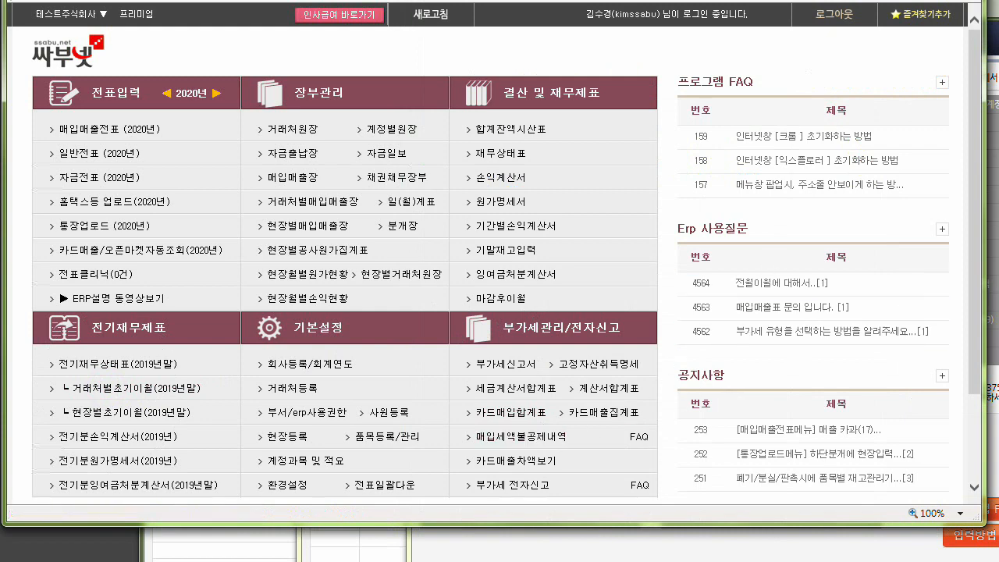
left_click(995, 312)
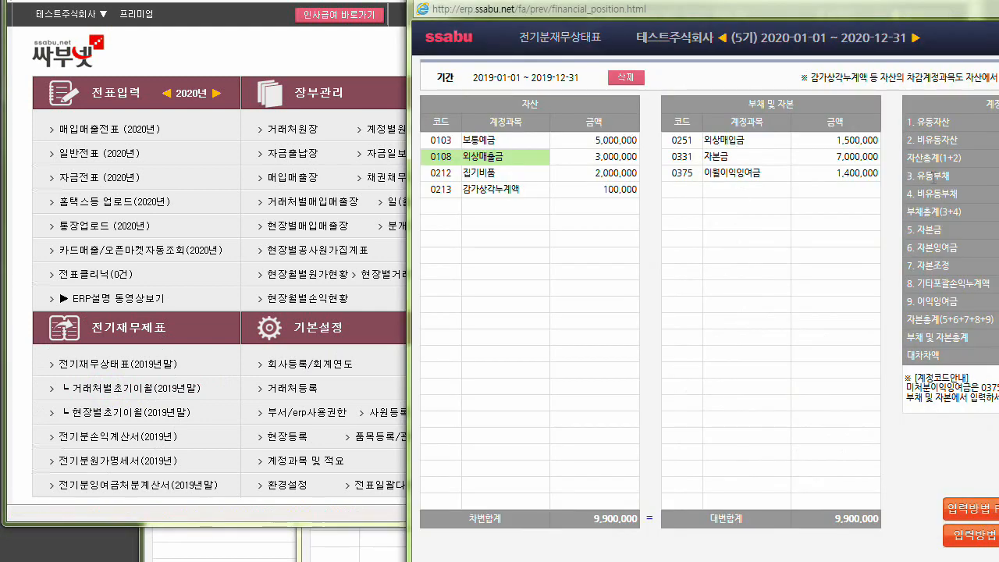
left_click(749, 560)
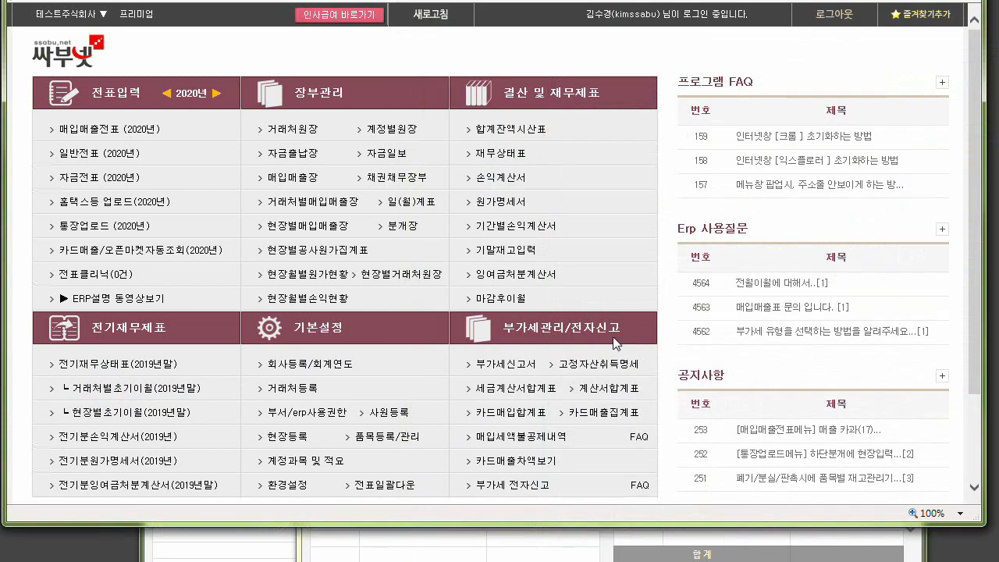
left_click(113, 392)
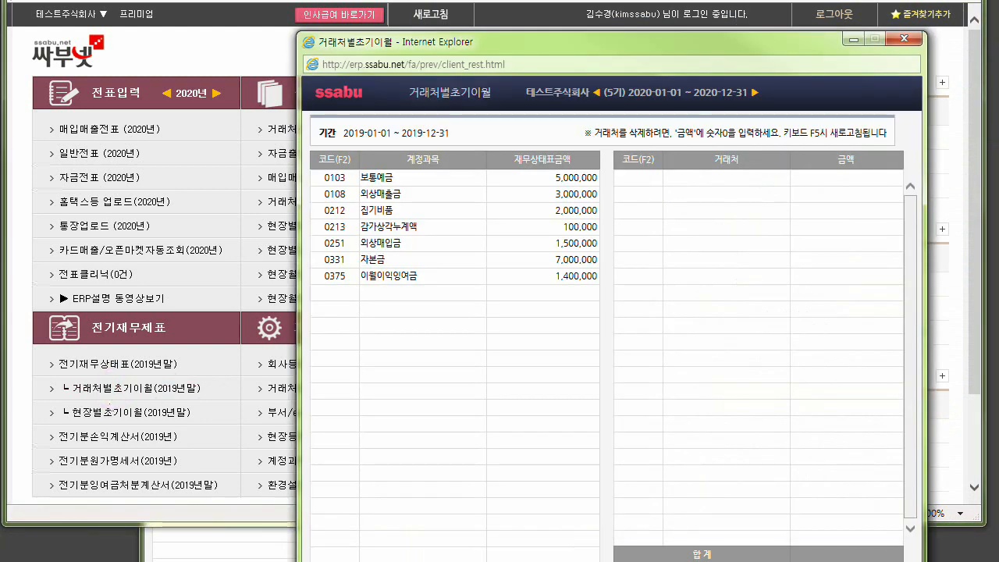
Consult the client list for 0108 외상매출금 and enter 안녕주식회사 with an opening amount of 500,000.
left_click(562, 193)
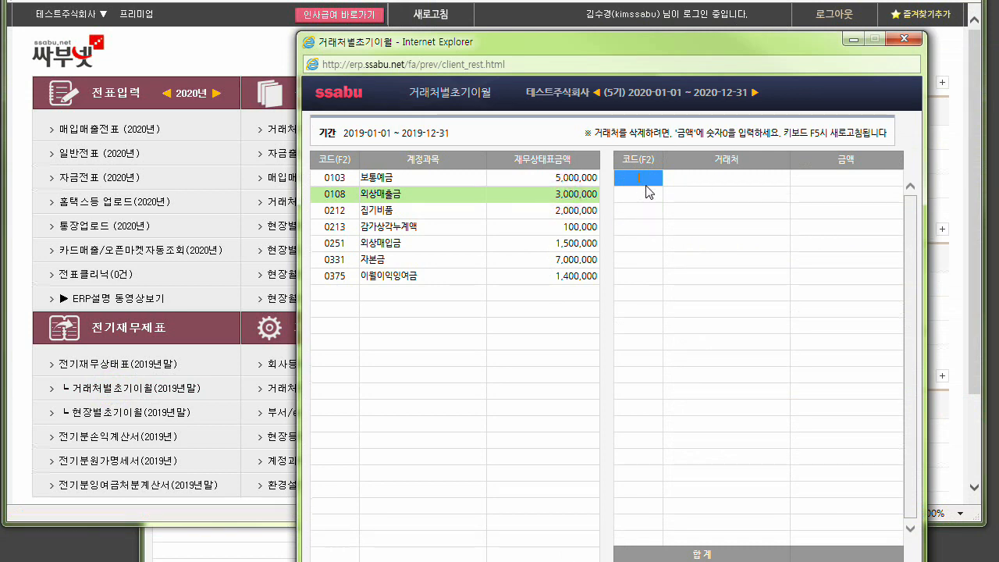
key("F2")
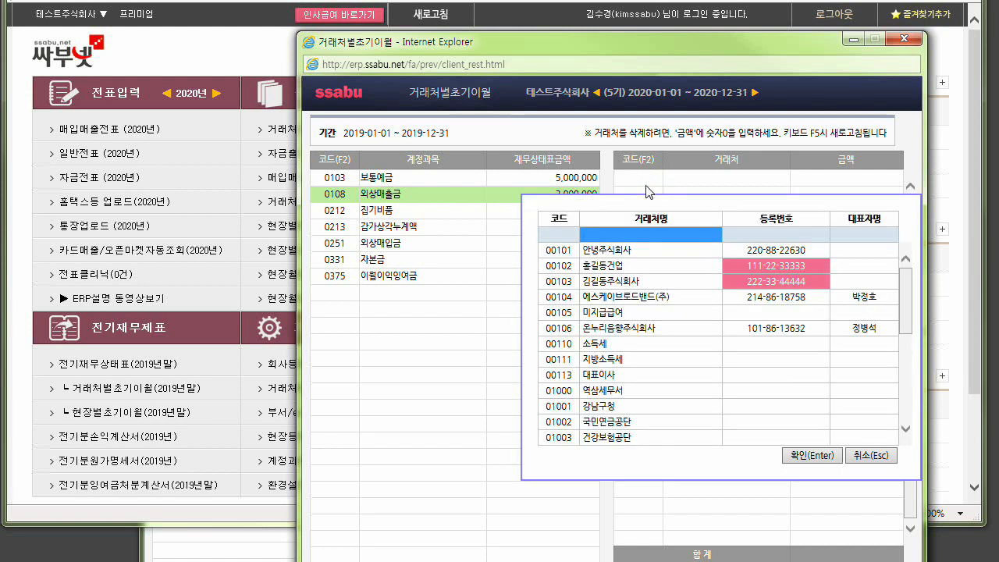
key("Escape")
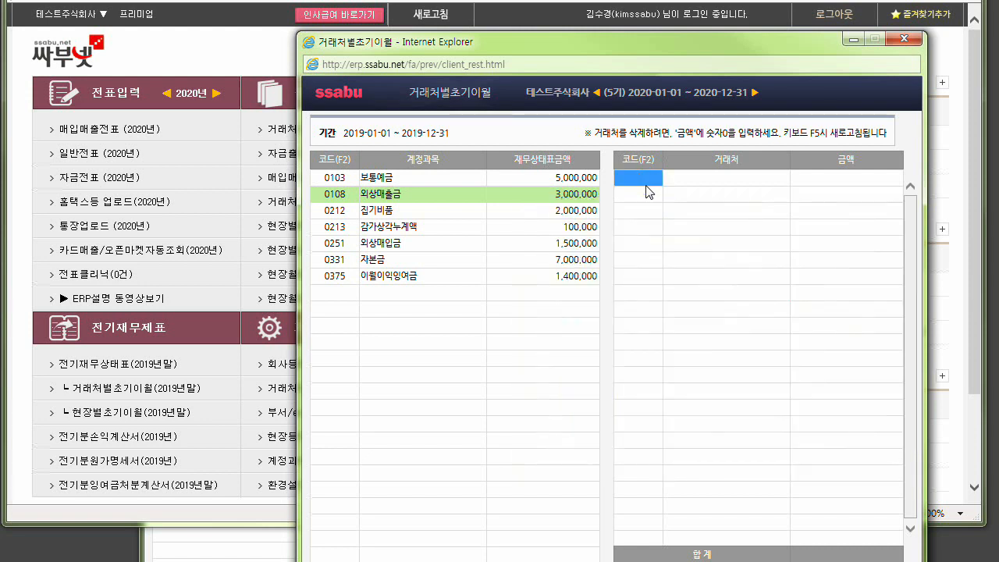
type("인ㄷ")
key("Return")
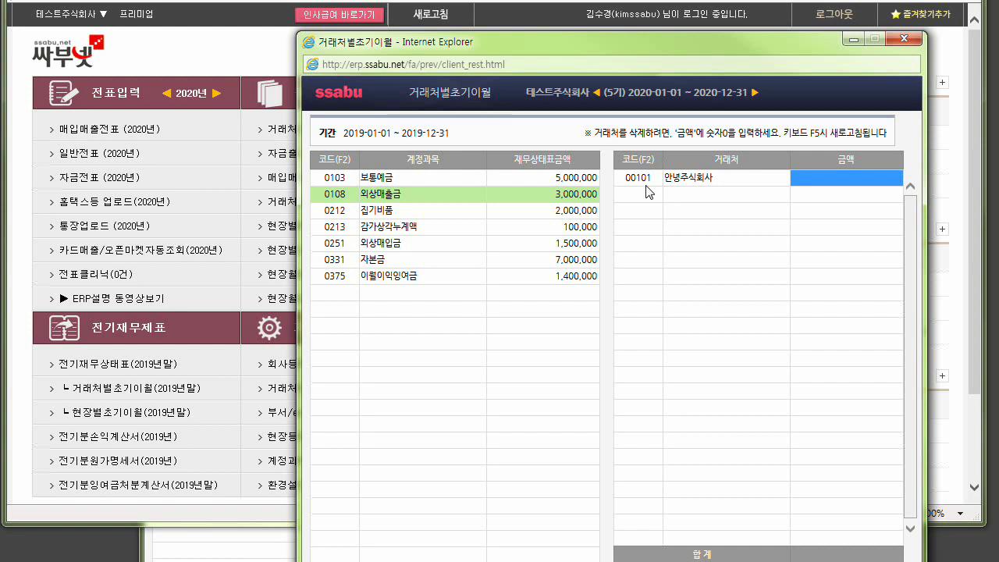
type("500,000")
key("Return")
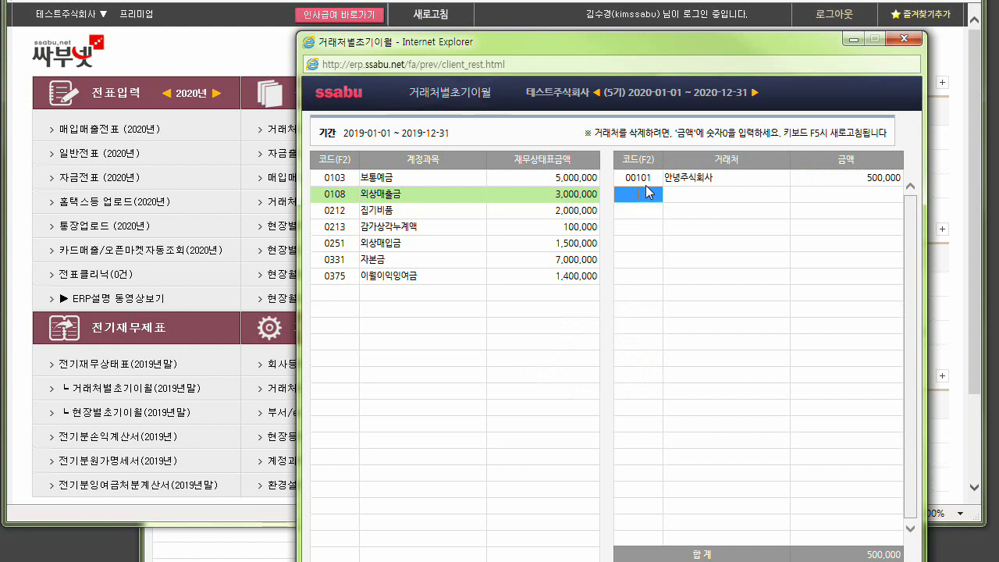
Add 홍길동건업 to the 0108 외상매출금 breakdown with an opening amount of 2,500,000.
type("홍길")
key("Return")
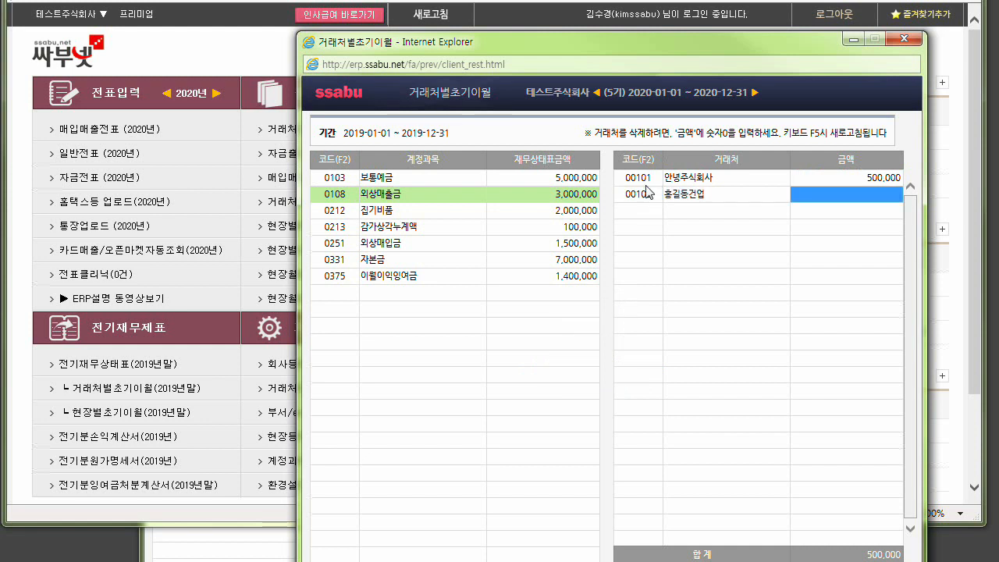
type("2500000")
key("Return")
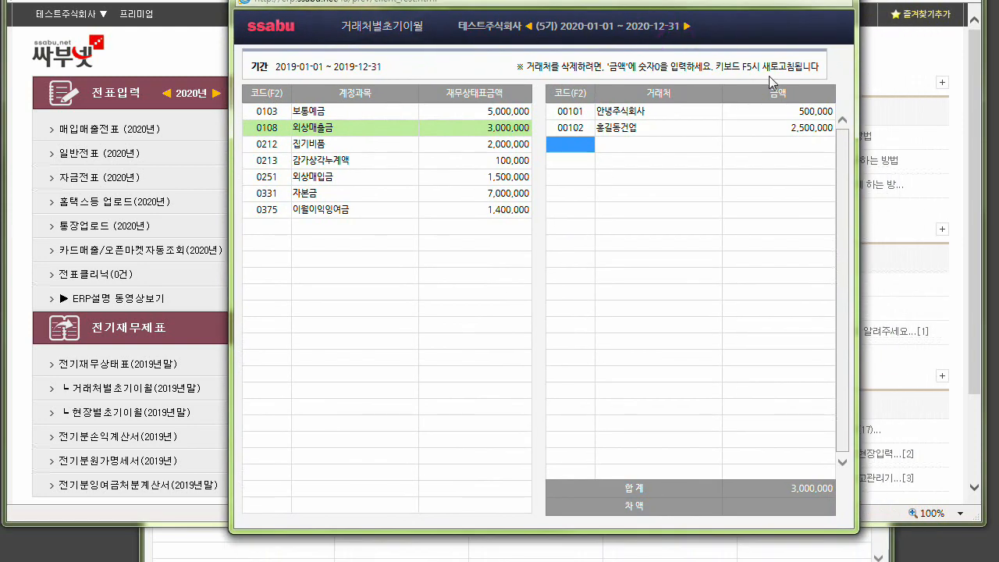
Set the 홍길동건업 opening amount to 2,000,000 and compare the breakdown with the 0108 외상매출금 balance.
left_click(804, 129)
type("2,0")
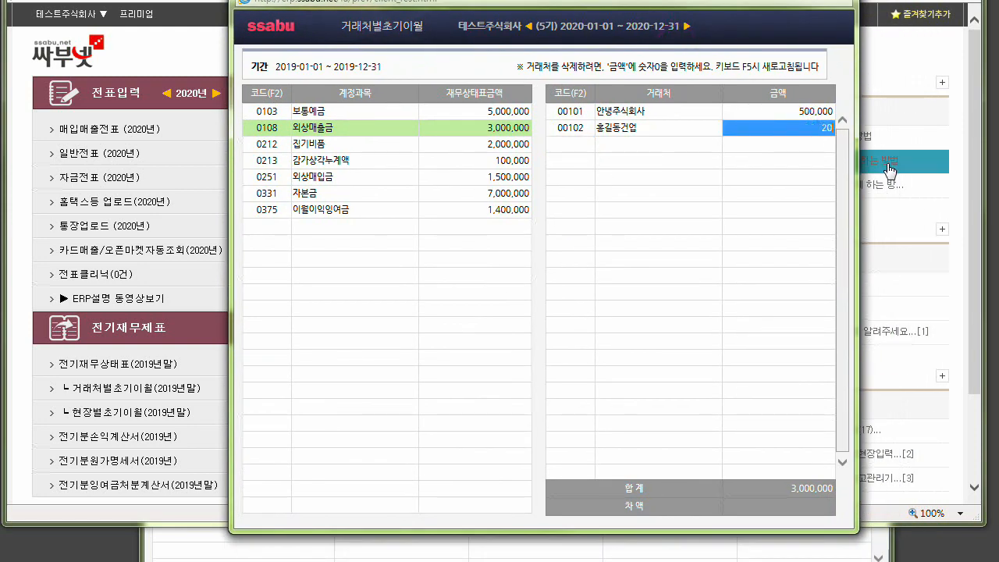
type("00,000")
key("Return")
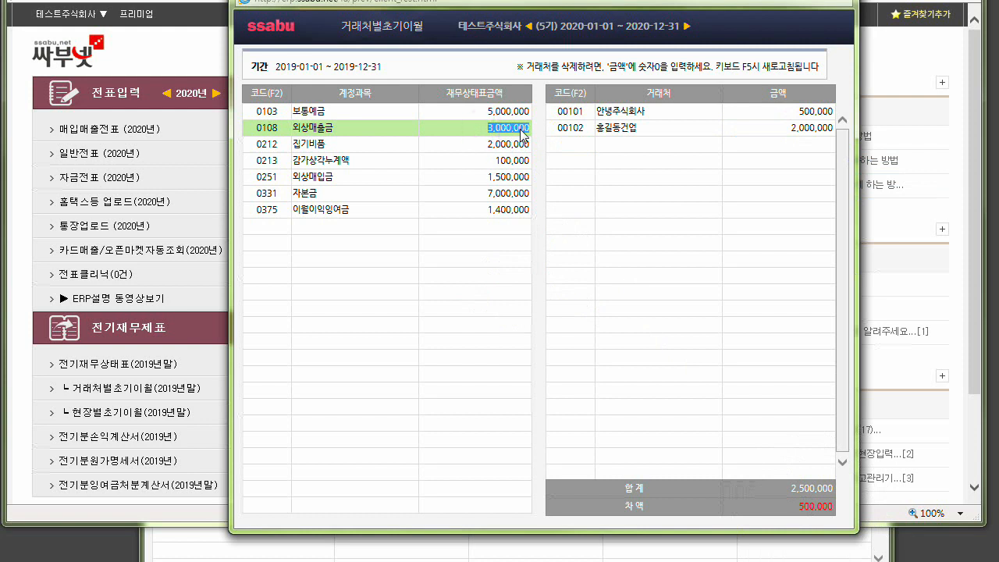
key("Return")
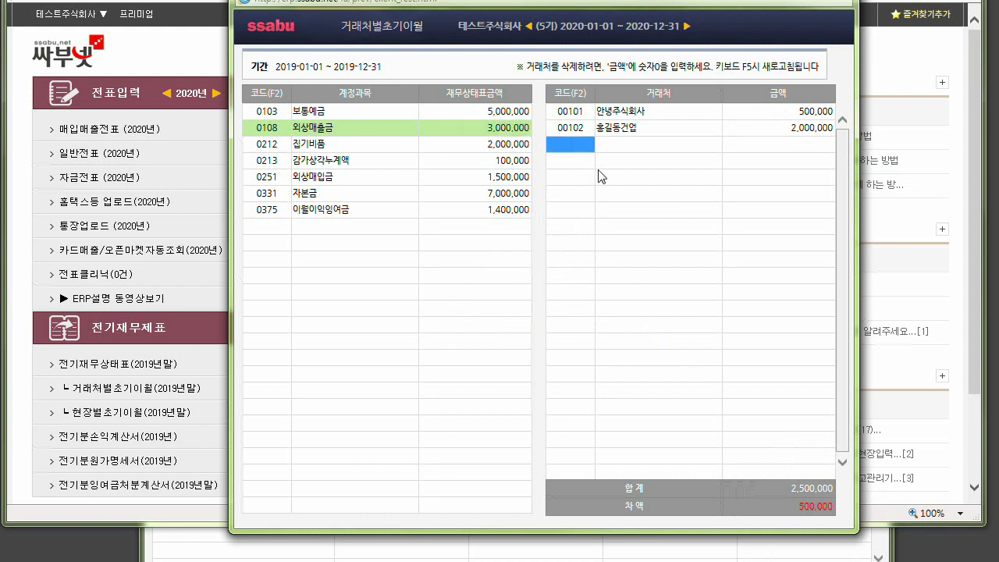
Set the 홍길동건업 opening amount under 0108 외상매출금 to 2,500,000.
left_click(800, 129)
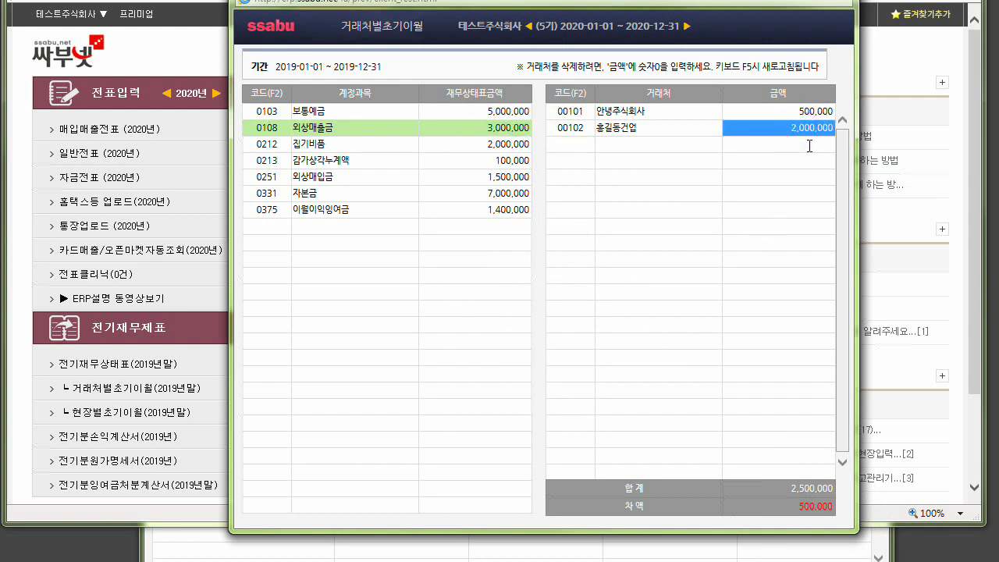
type("2,500,000")
key("Return")
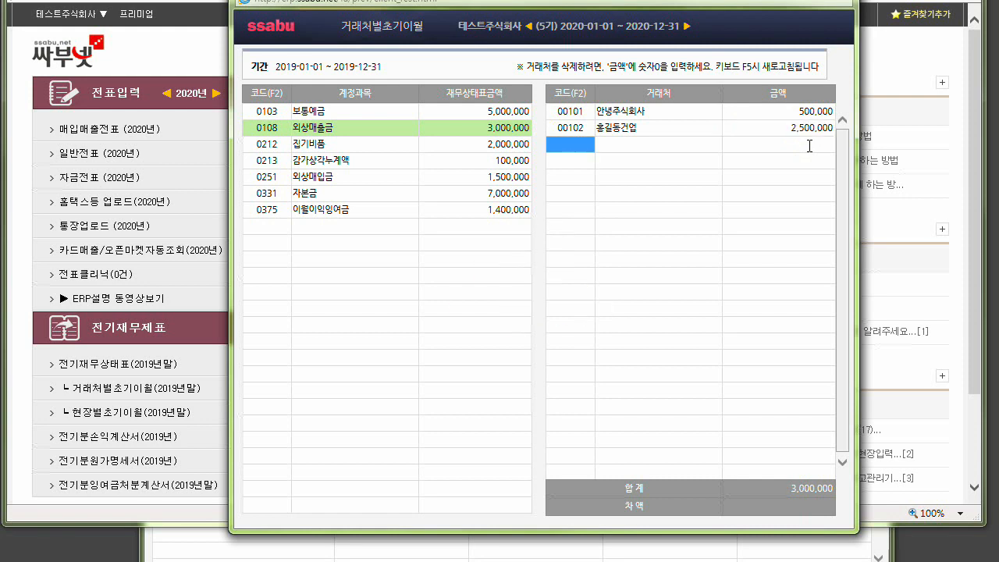
Review the client breakdowns of 0251 외상매입금, 0103 보통예금 and 0108 외상매출금.
left_click(502, 177)
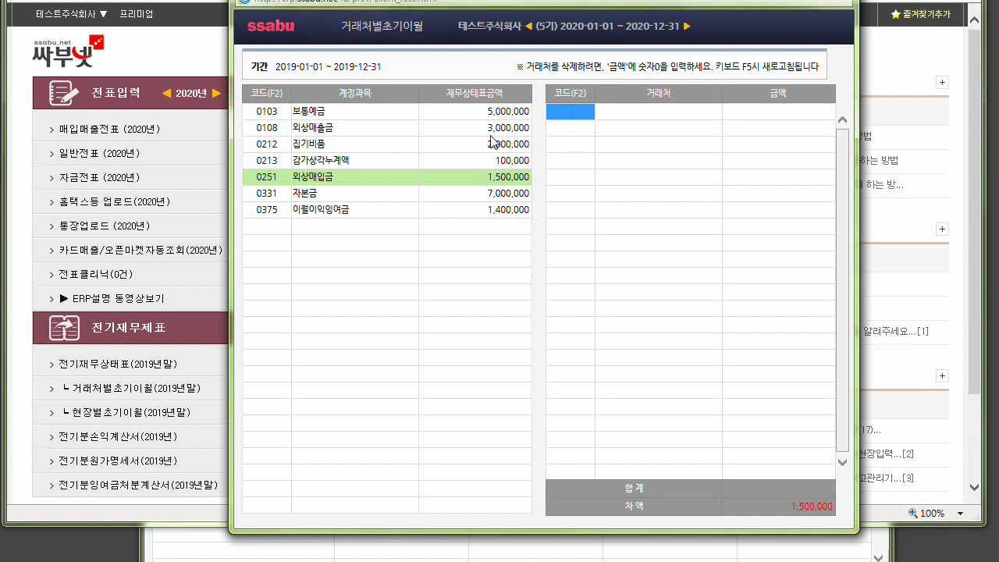
left_click(319, 110)
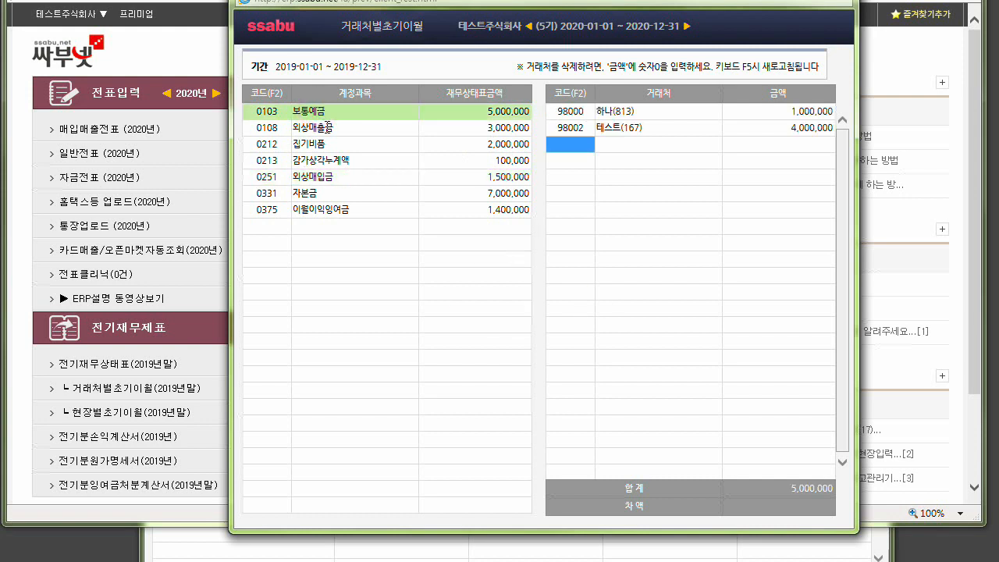
left_click(328, 127)
left_click(327, 181)
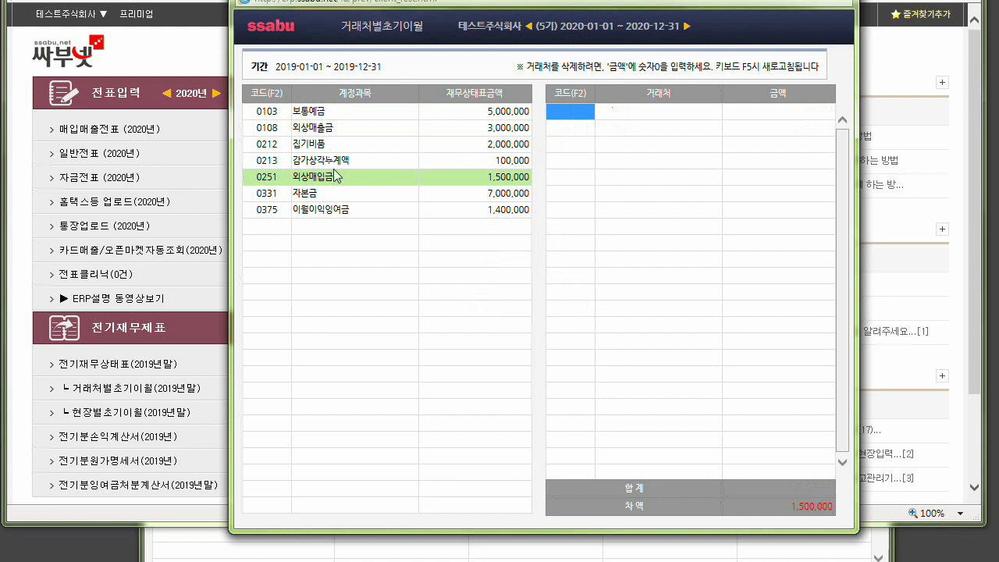
left_click(335, 111)
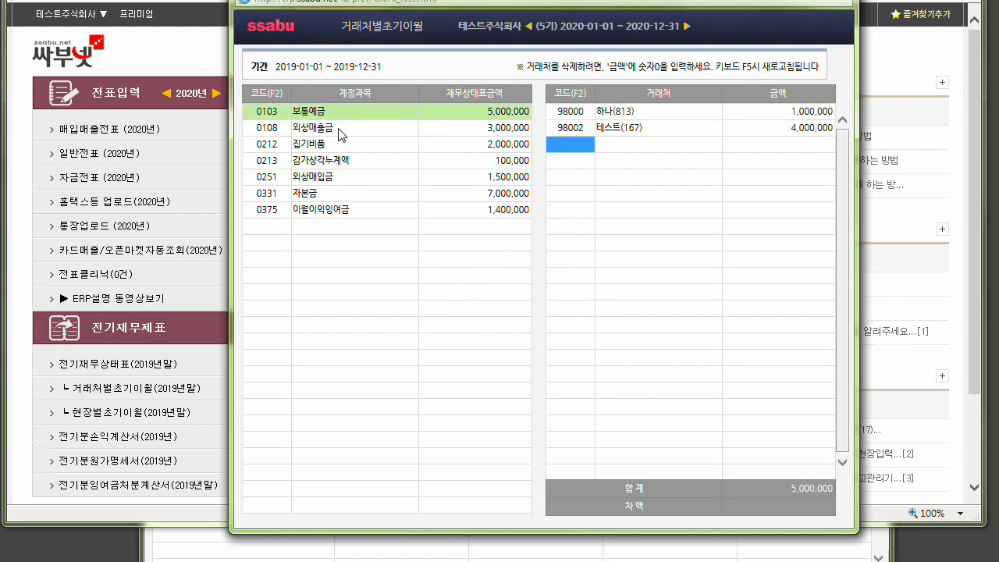
left_click(338, 128)
left_click(340, 179)
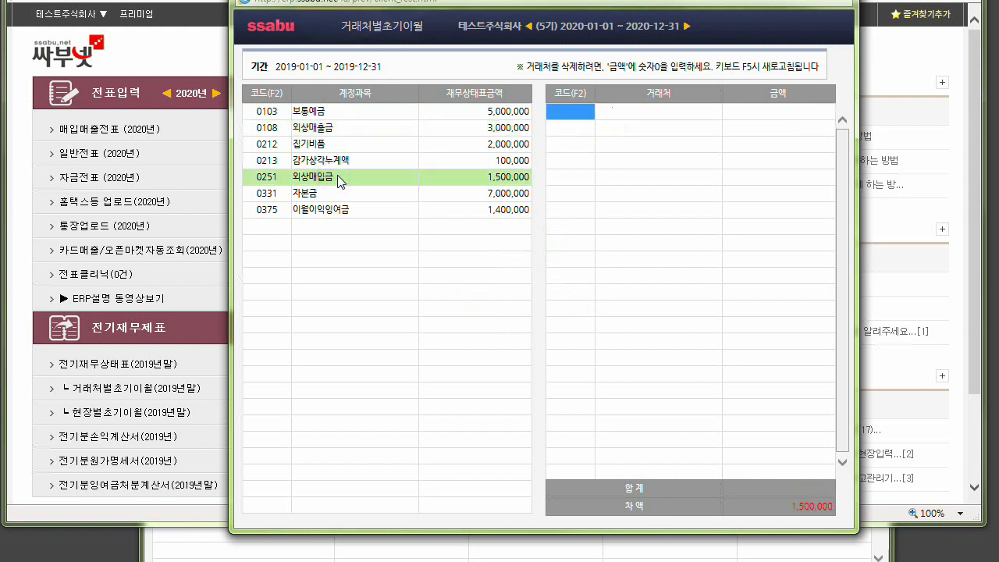
left_click(332, 111)
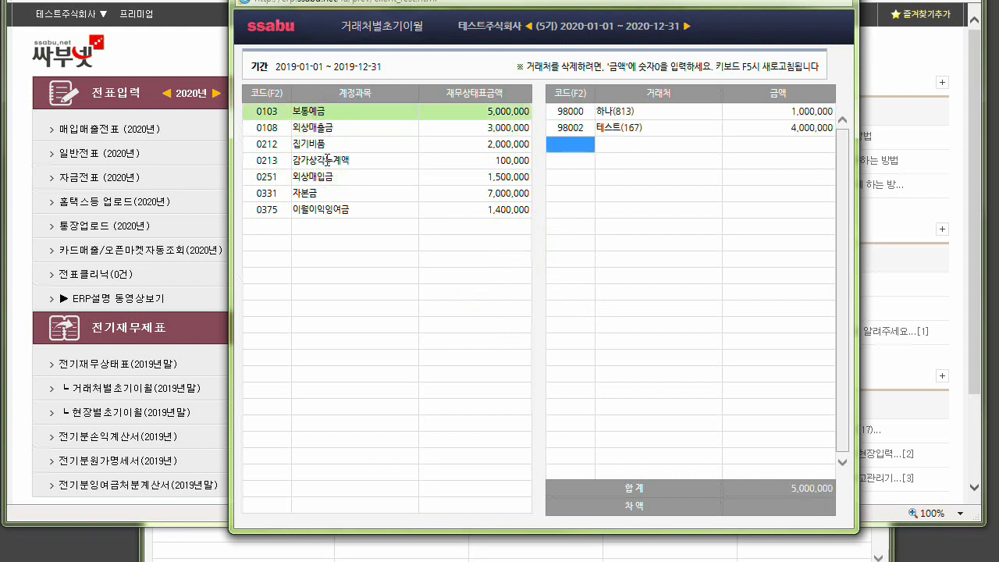
Check the client breakdowns of 0331 자본금, 0375 이월이익잉여금 and 0103 보통예금, and close the 거래처별초기이월 window.
left_click(318, 195)
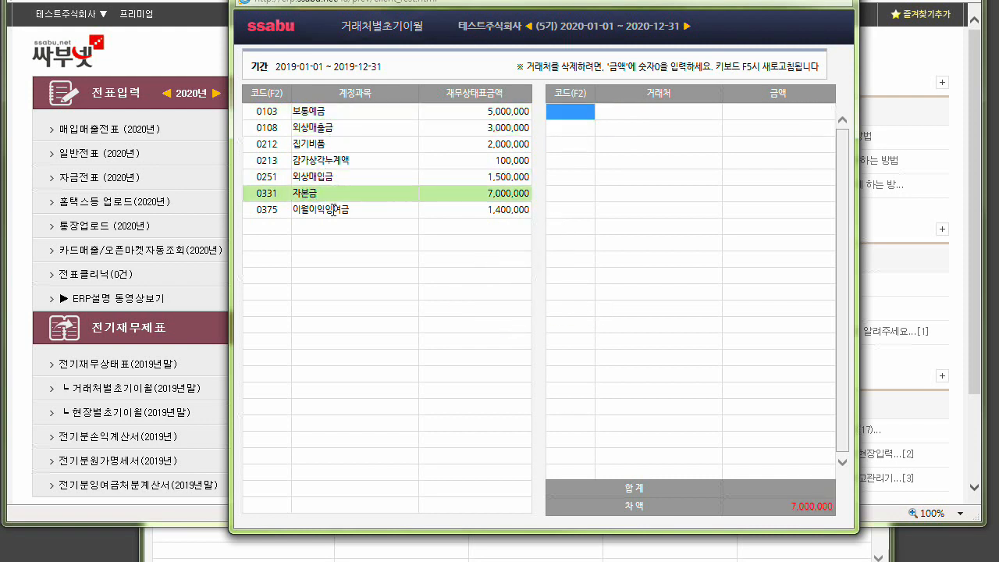
left_click(333, 209)
left_click(332, 193)
left_click(325, 114)
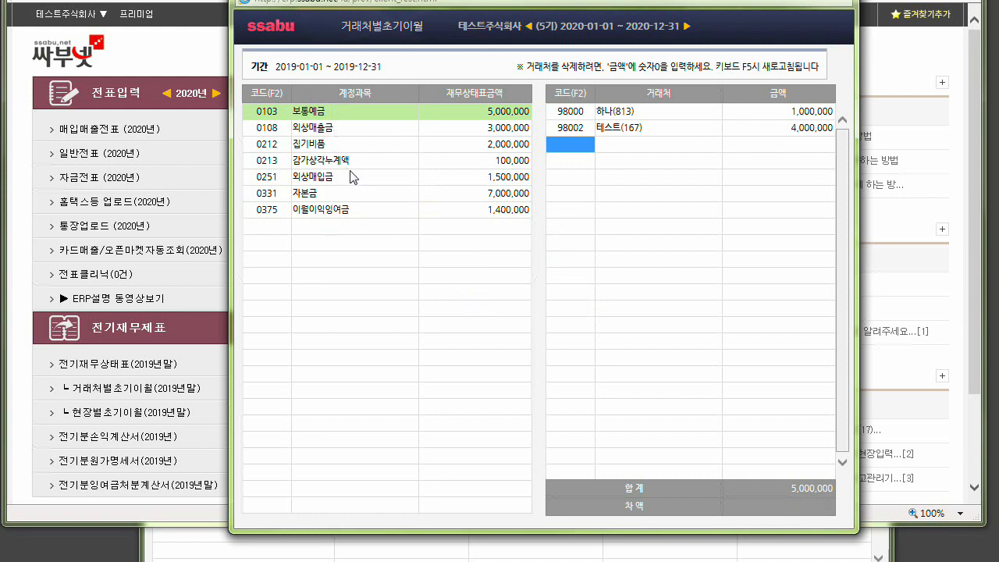
left_click(573, 125)
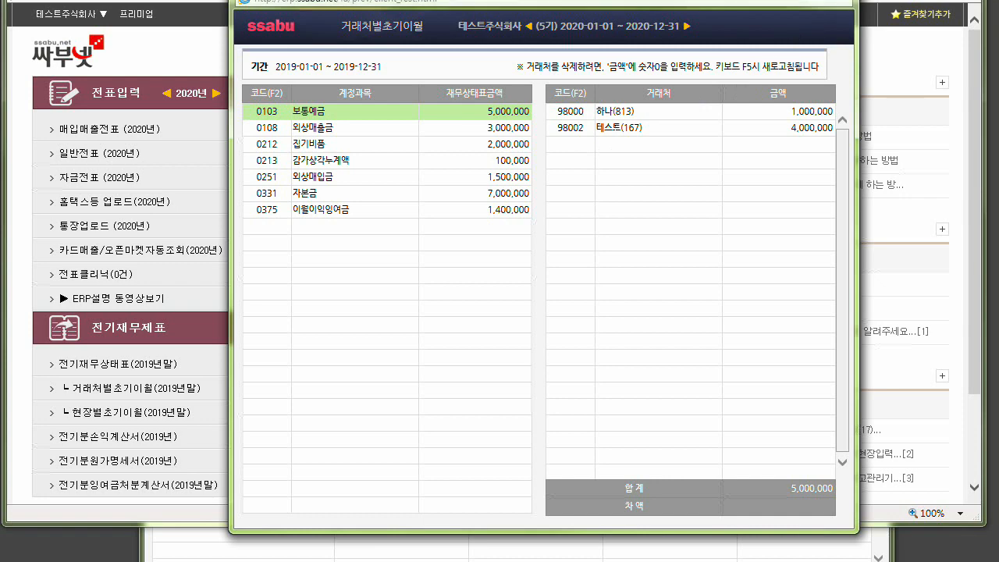
key("Escape")
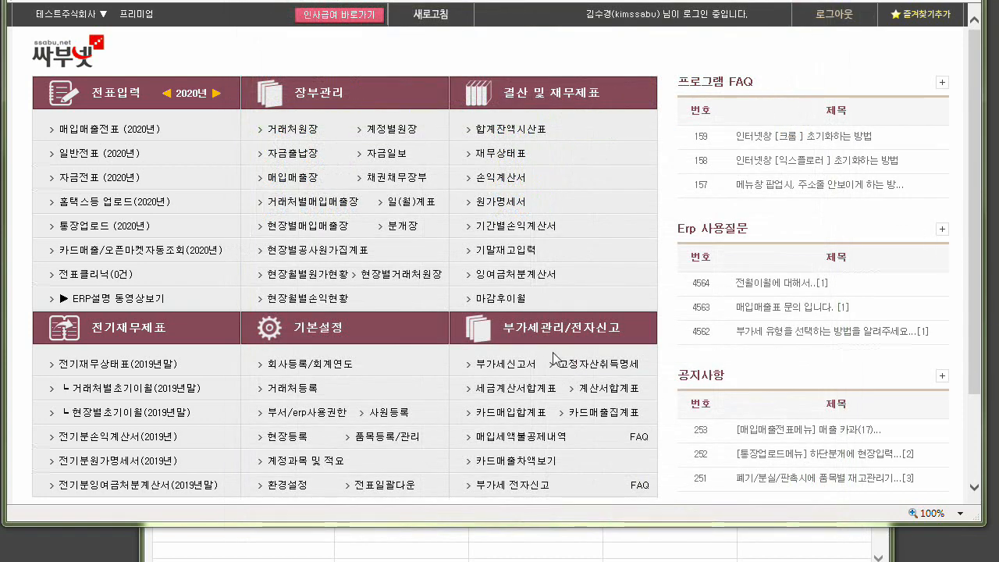
Review the 2019 year-end balances in 전기재무상태표, close it, and open 재무상태표 under 결산 및 재무제표.
left_click(113, 365)
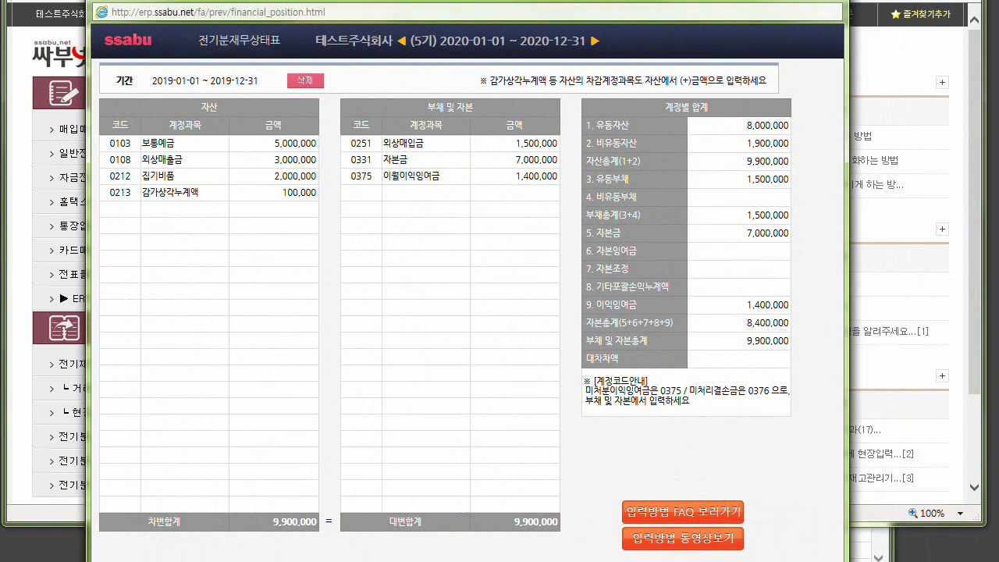
left_click(830, 1)
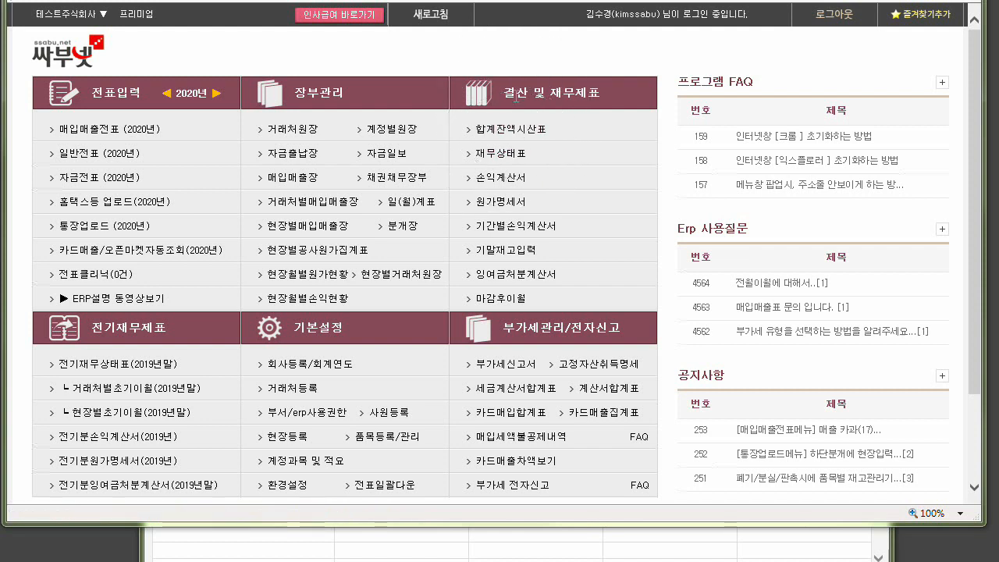
left_click(511, 160)
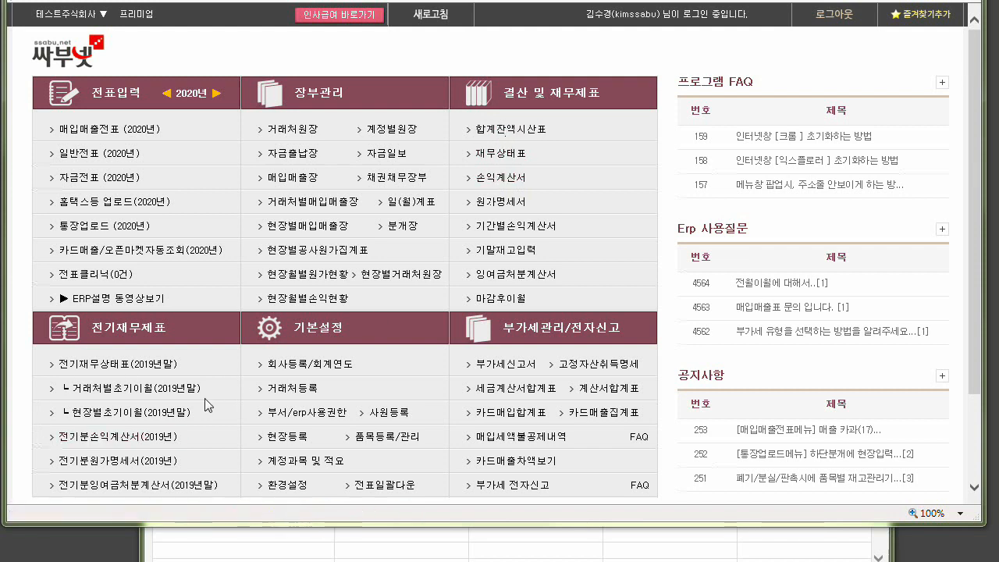
Open 손익계산서 under 결산 및 재무제표 and check the 0401 상품매출 and 0811 복리후생비 rows.
left_click(102, 443)
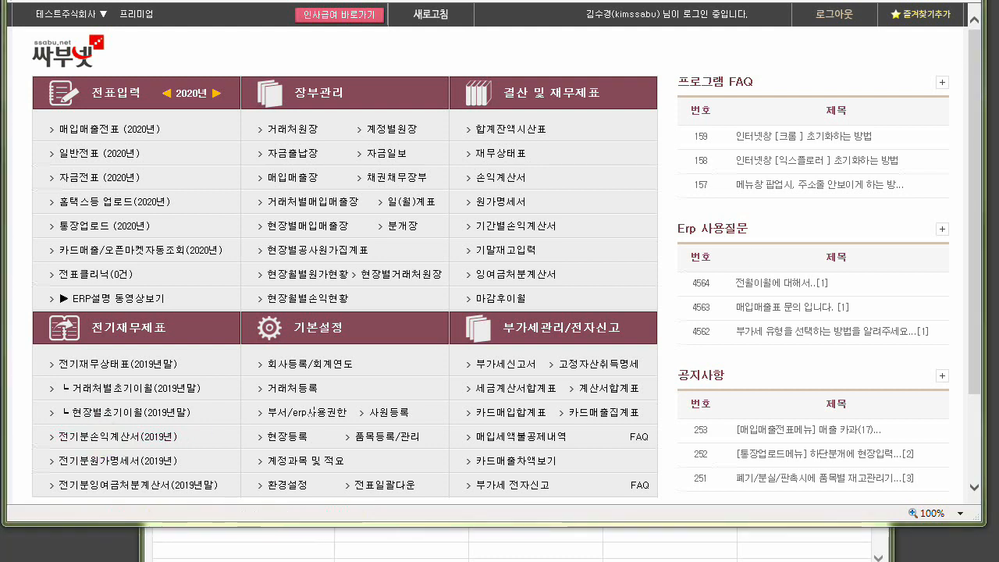
left_click(493, 179)
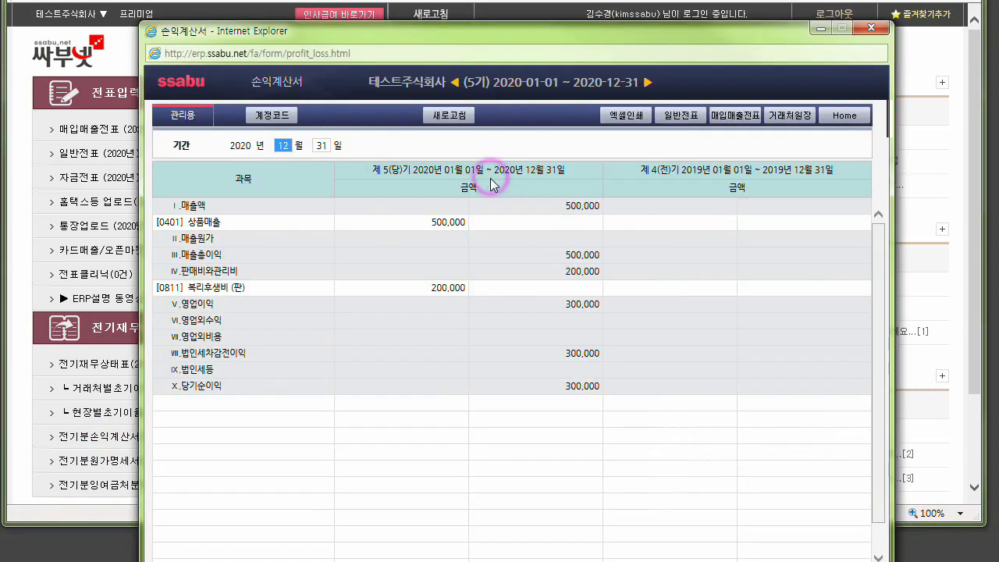
left_click(436, 222)
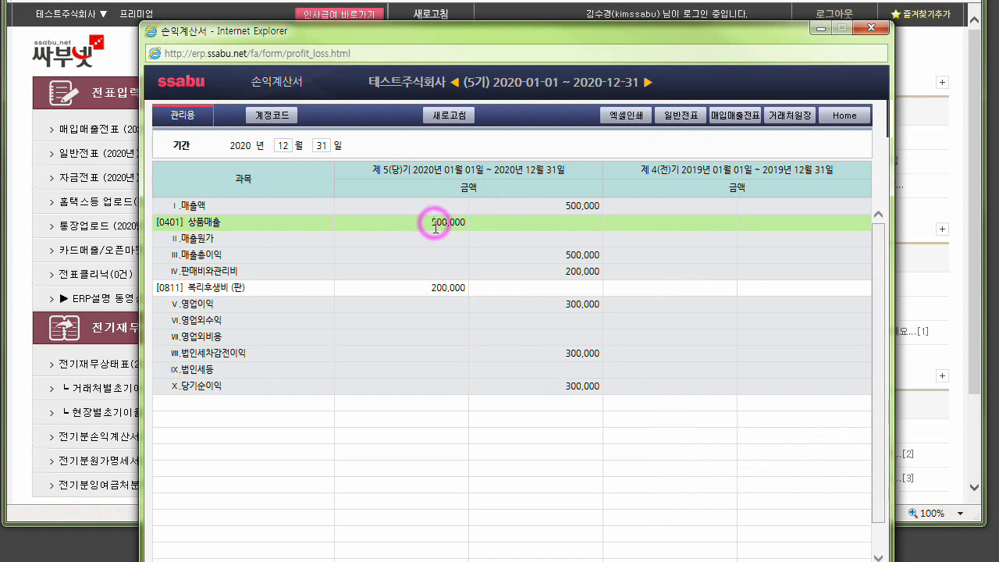
left_click(444, 289)
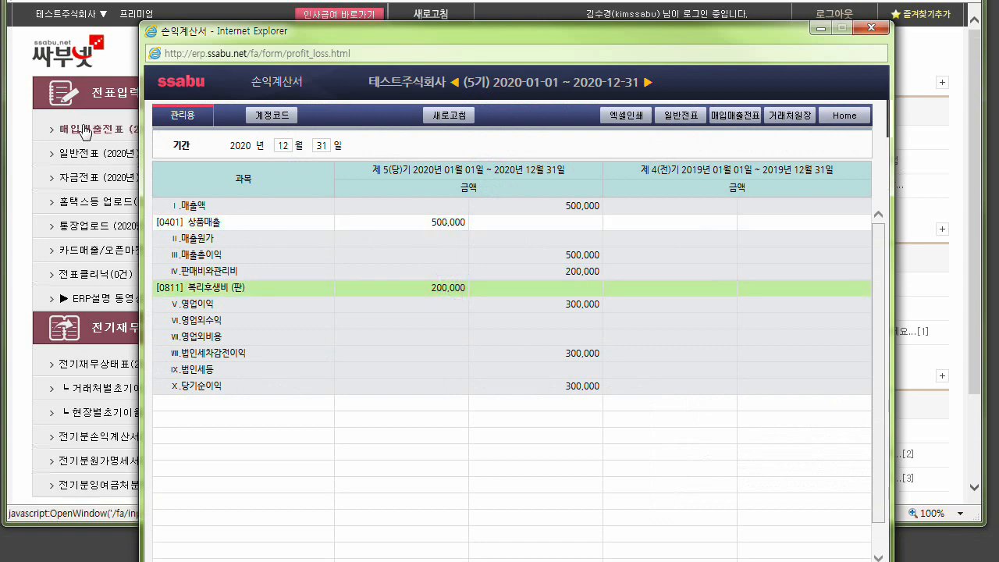
Open 일반전표 (2020년), check the 상품매출, 복리후생비 and 현금 entries of July voucher 00002, and close the voucher window.
left_click(89, 159)
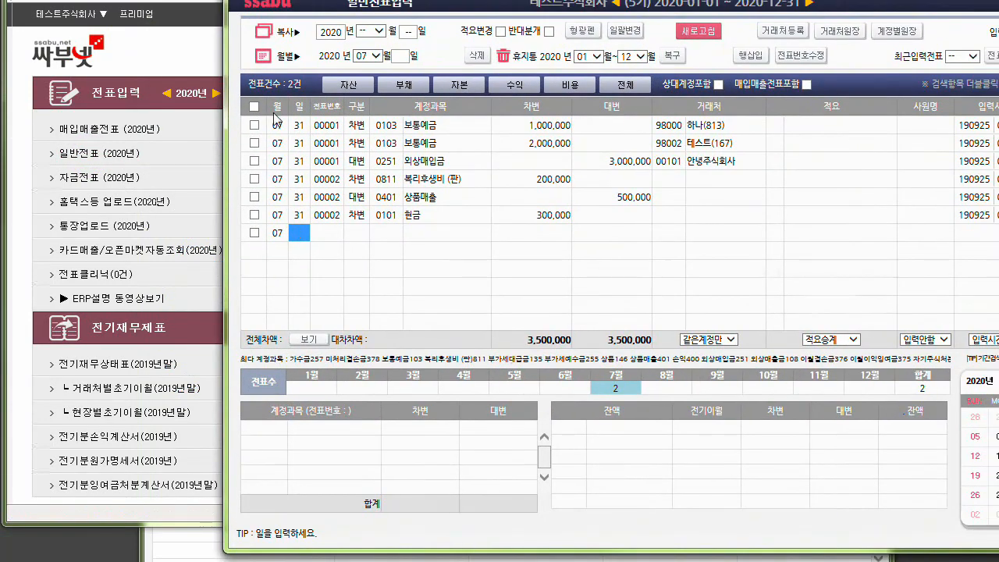
left_click(465, 214)
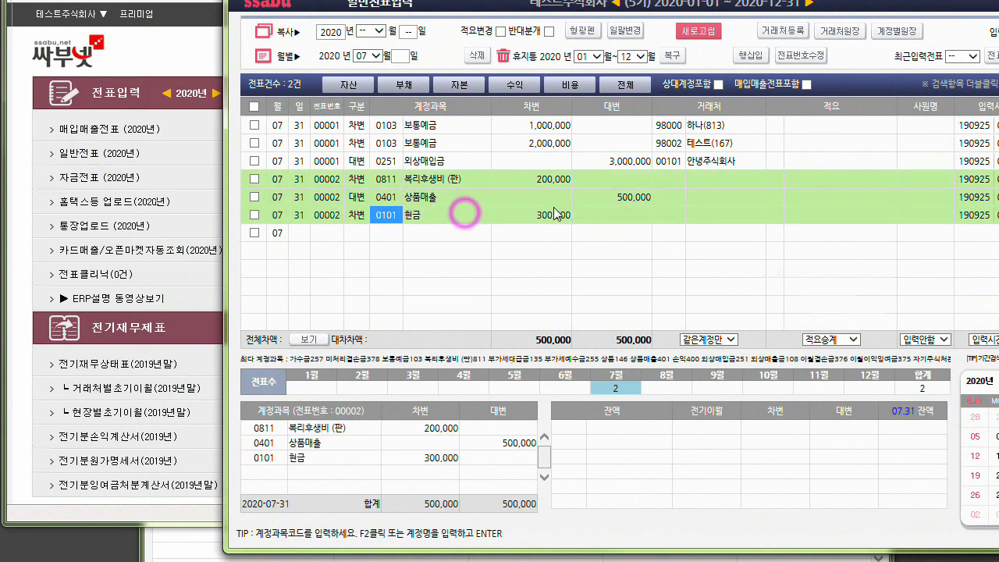
left_click(633, 198)
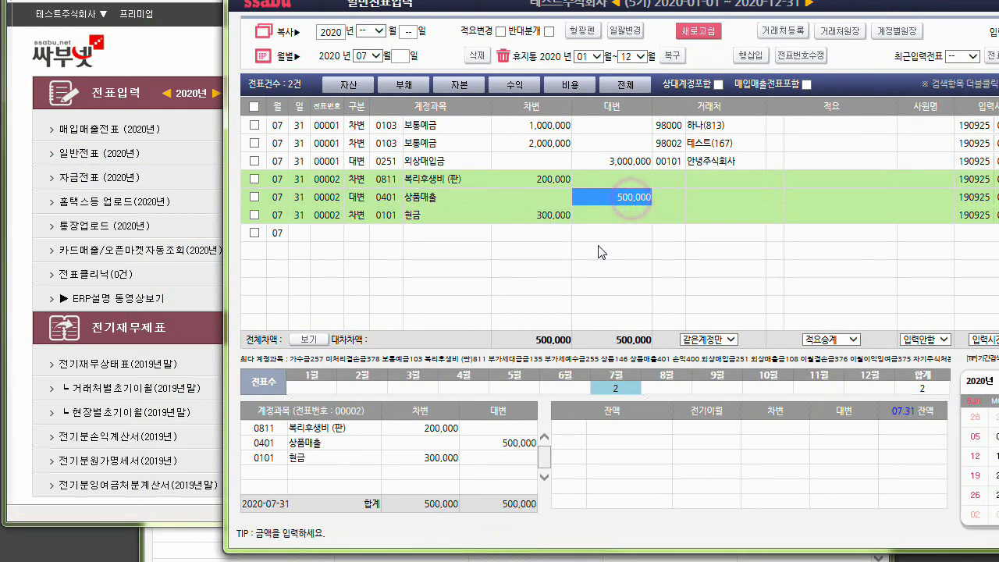
left_click(420, 195)
left_click(537, 176)
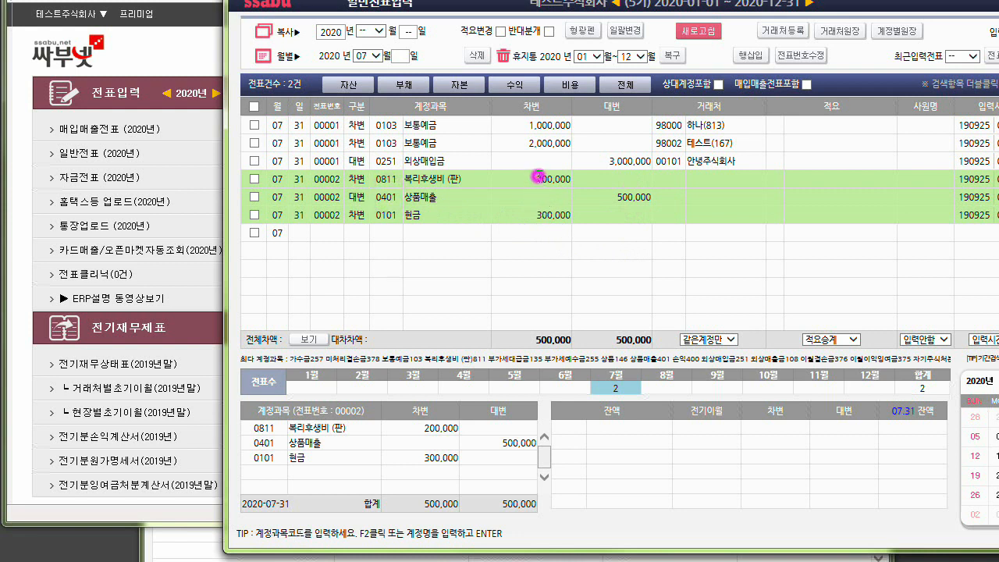
left_click(387, 179)
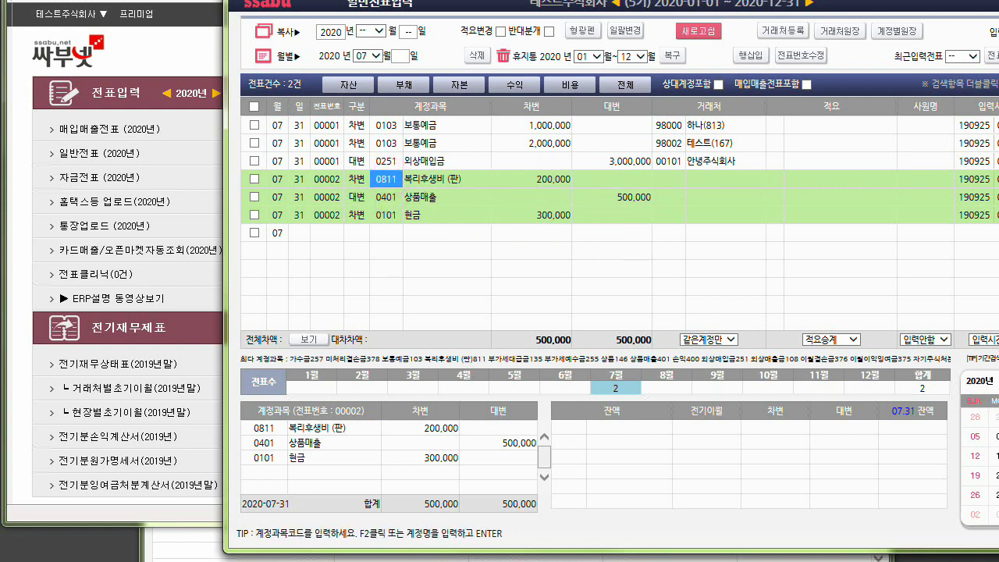
left_click(623, 199)
left_click(549, 183)
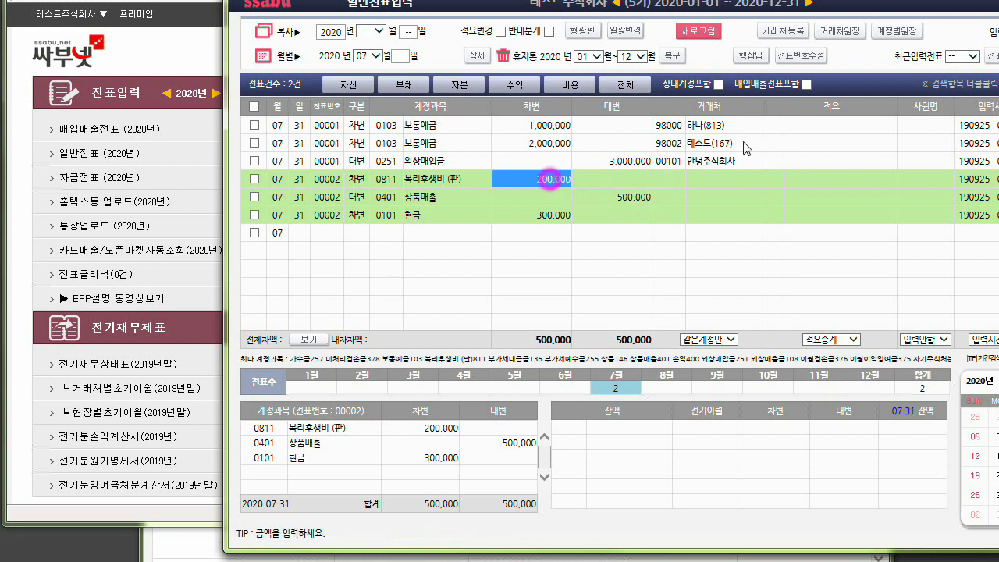
key("alt+F4")
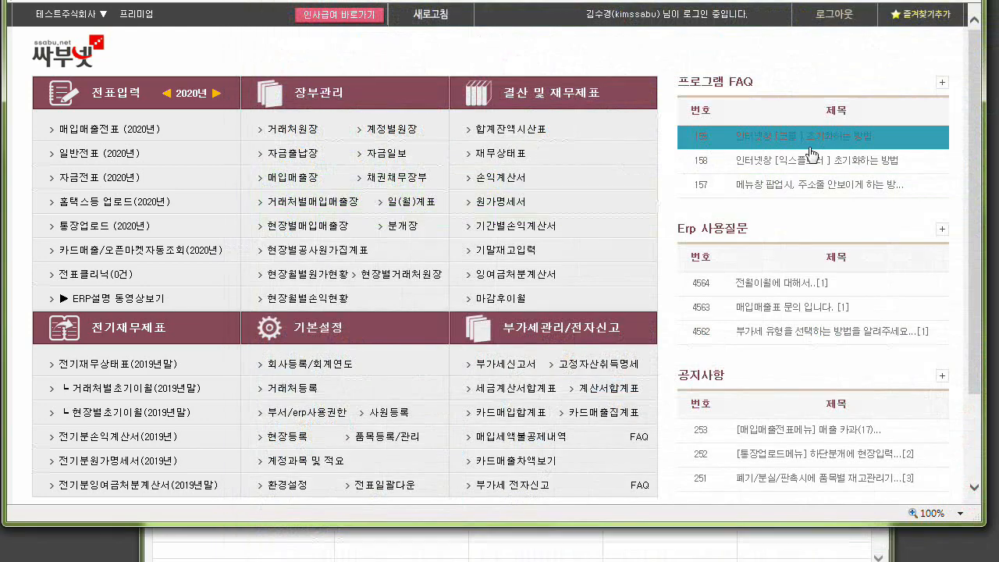
Reopen 손익계산서 and review the 상품매출, 복리후생비 and 당기순이익 amounts for 2020.
left_click(517, 178)
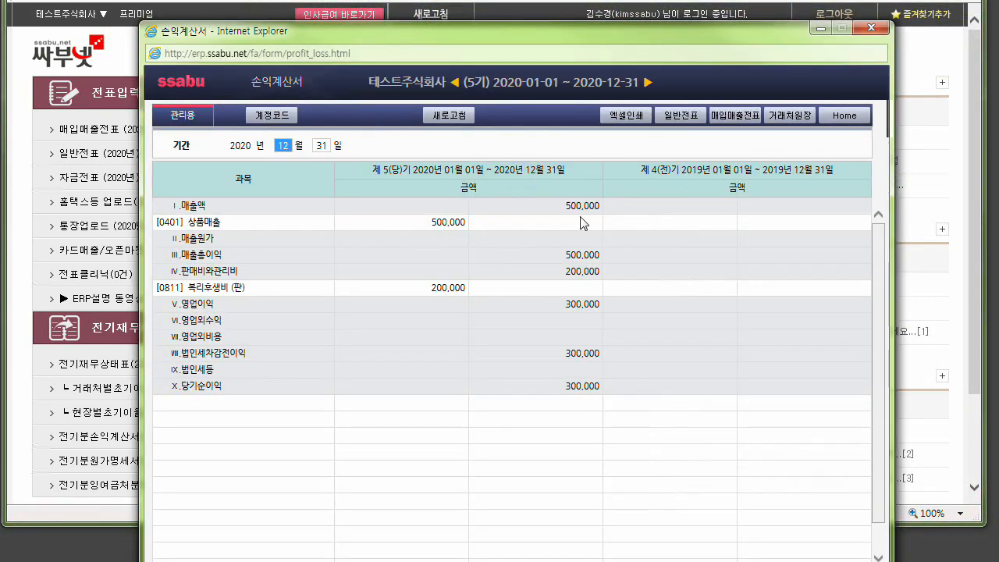
left_click(445, 223)
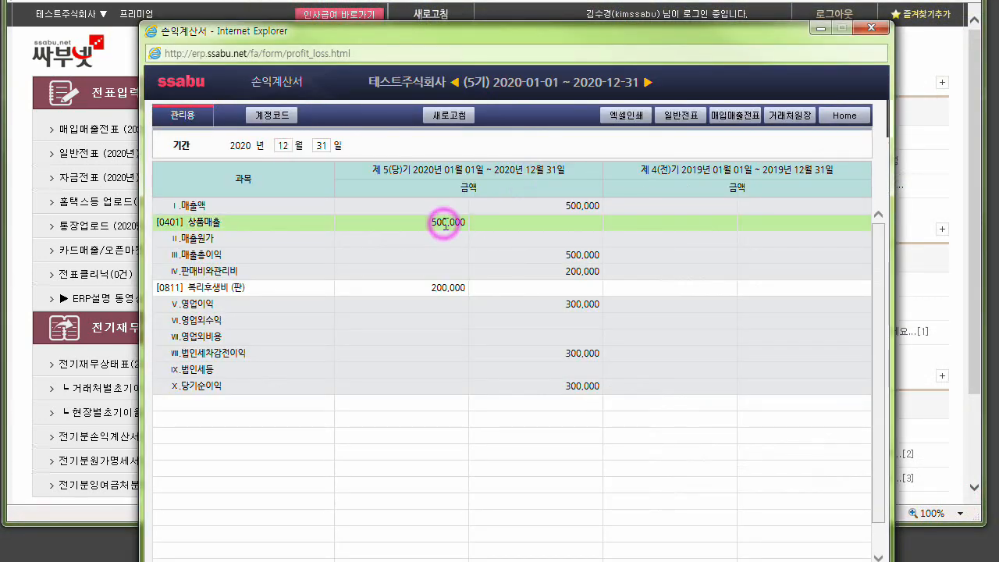
left_click(453, 288)
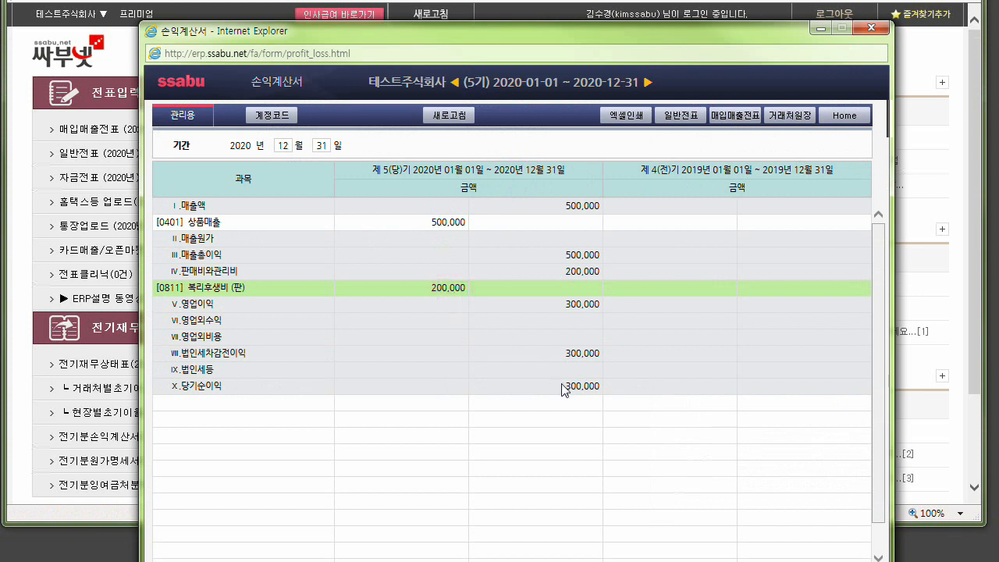
left_click_drag(557, 385, 601, 395)
left_click(600, 390)
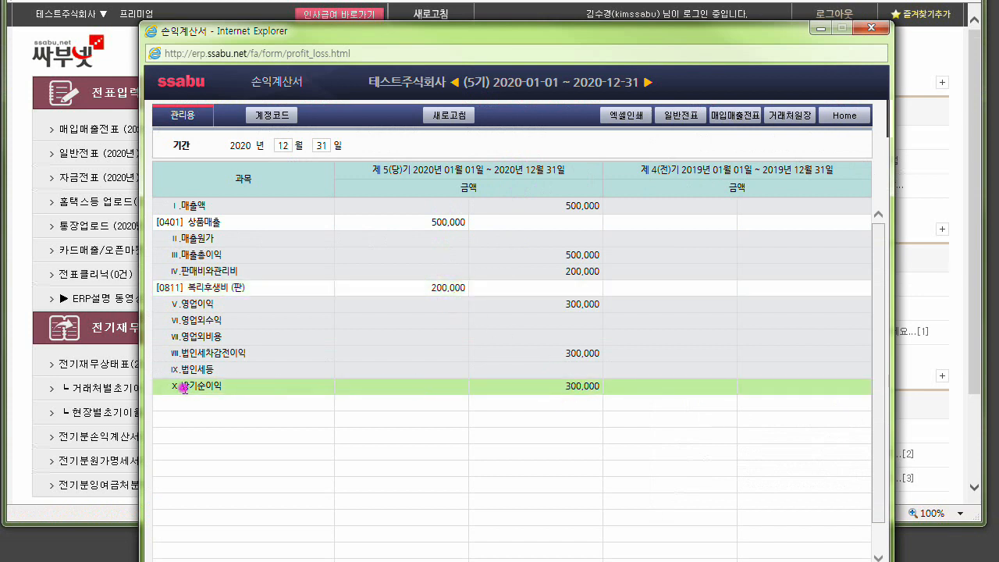
double_click(187, 386)
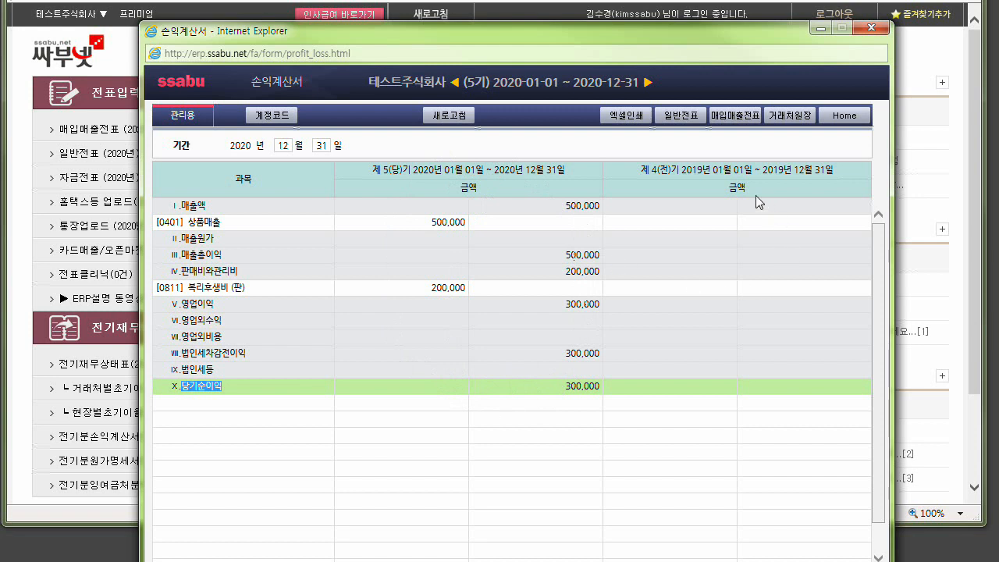
Check the 2019 prior-period column of the income statement and close 손익계산서.
left_click(711, 182)
key("ctrl")
key("ctrl")
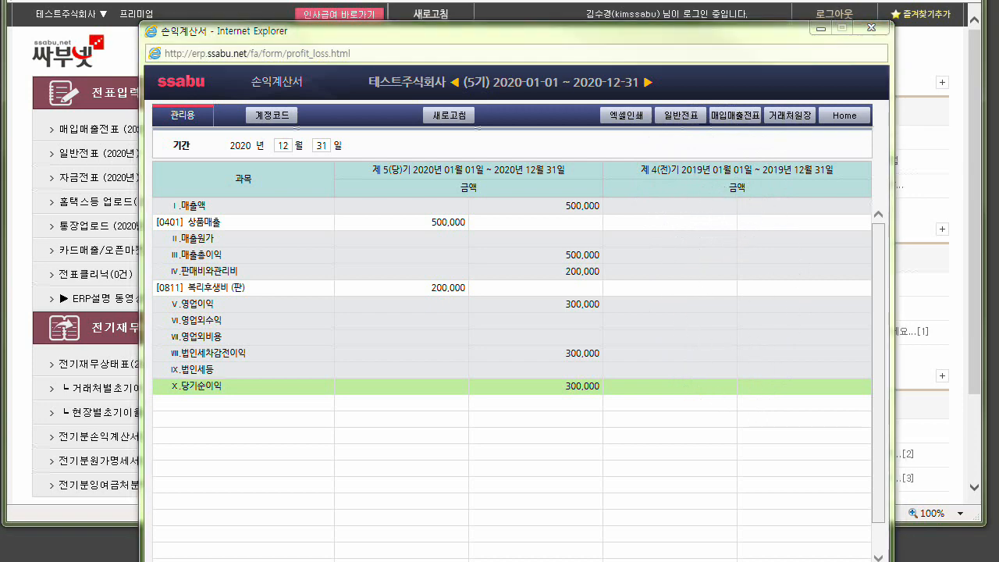
left_click(871, 27)
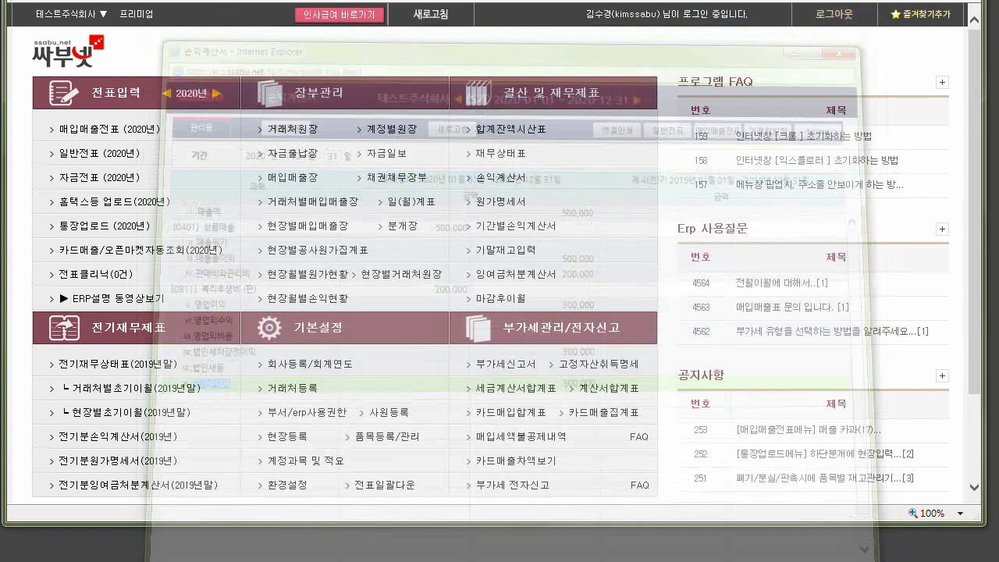
Open 전기분손익계산서(2019년) and enter account 0401 상품매출 with an amount of 1,600,000.
left_click(113, 436)
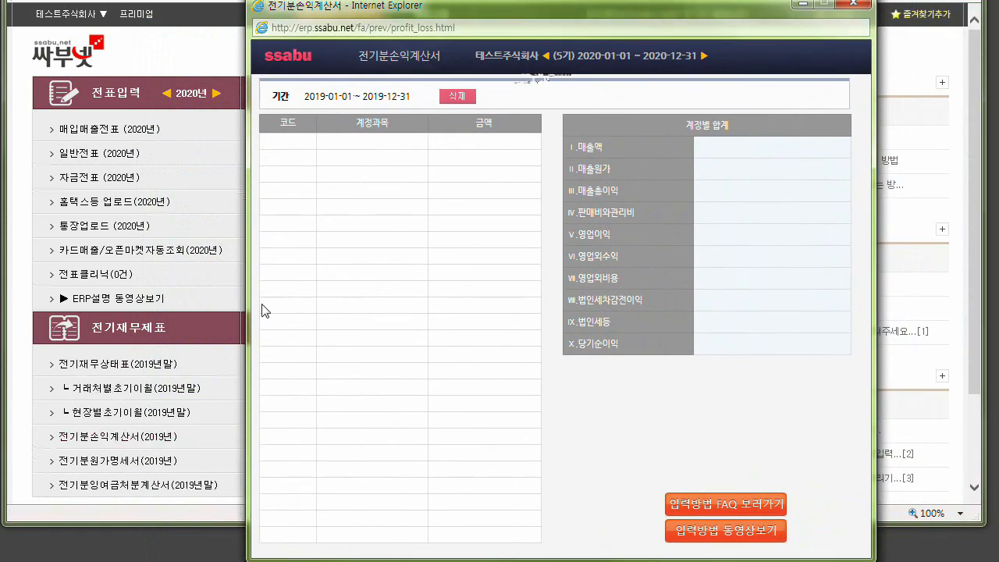
left_click(311, 141)
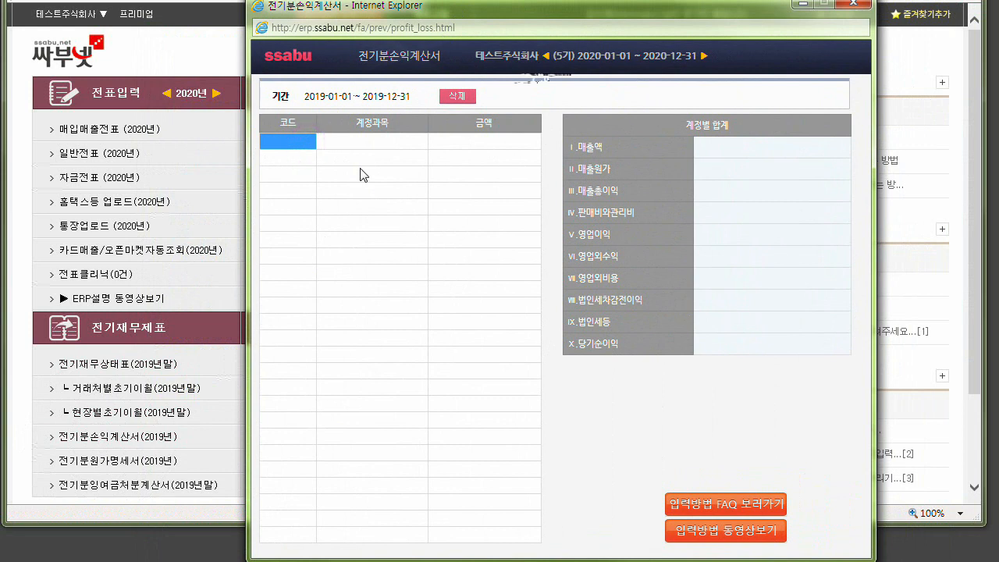
type("상품매출")
key("Return")
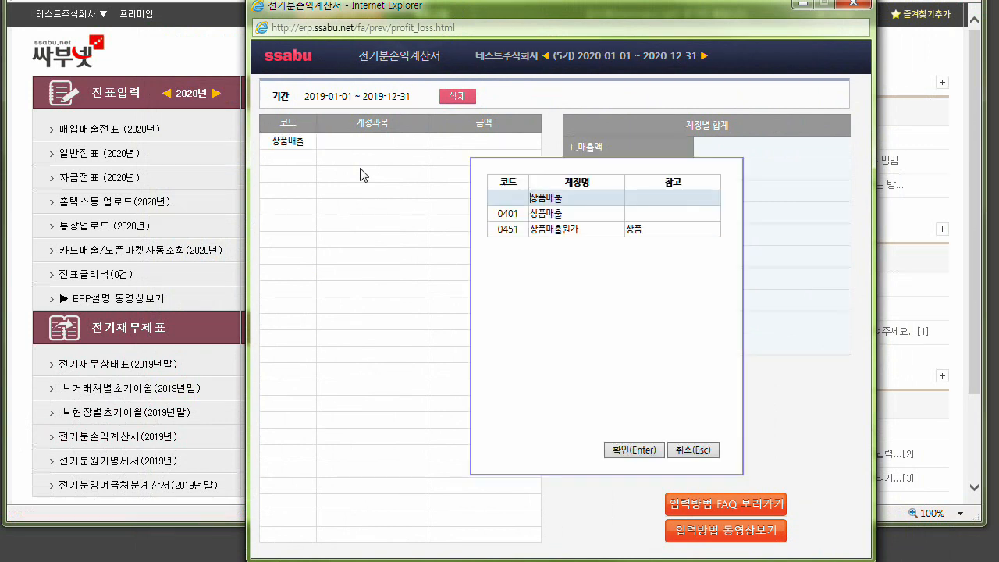
key("Down")
key("Return")
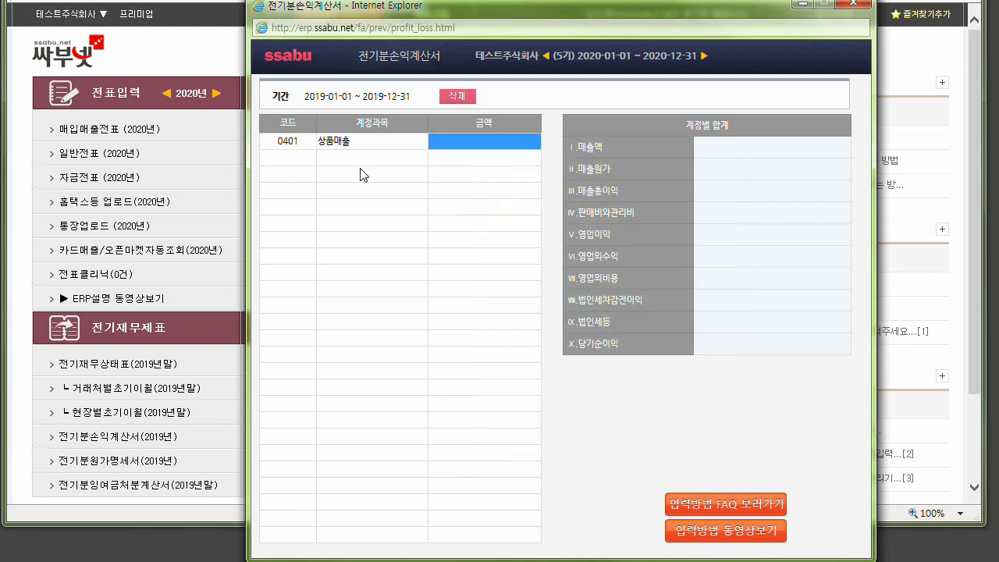
type("0000")
key("Return")
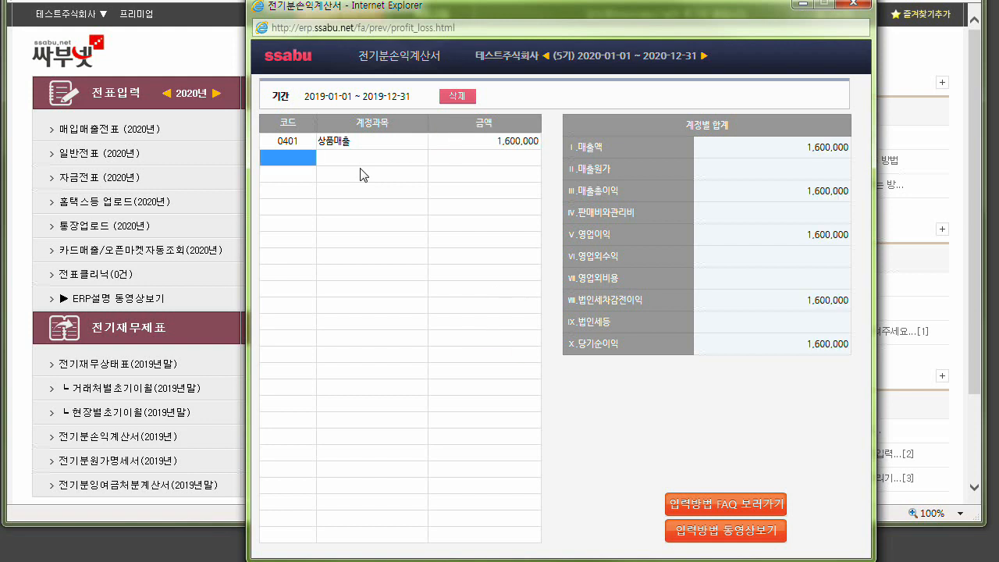
Add account 0451 상품매출원가 to the second row of the 2019 income statement.
type("상품매출")
key("Return")
key("Down")
key("Down")
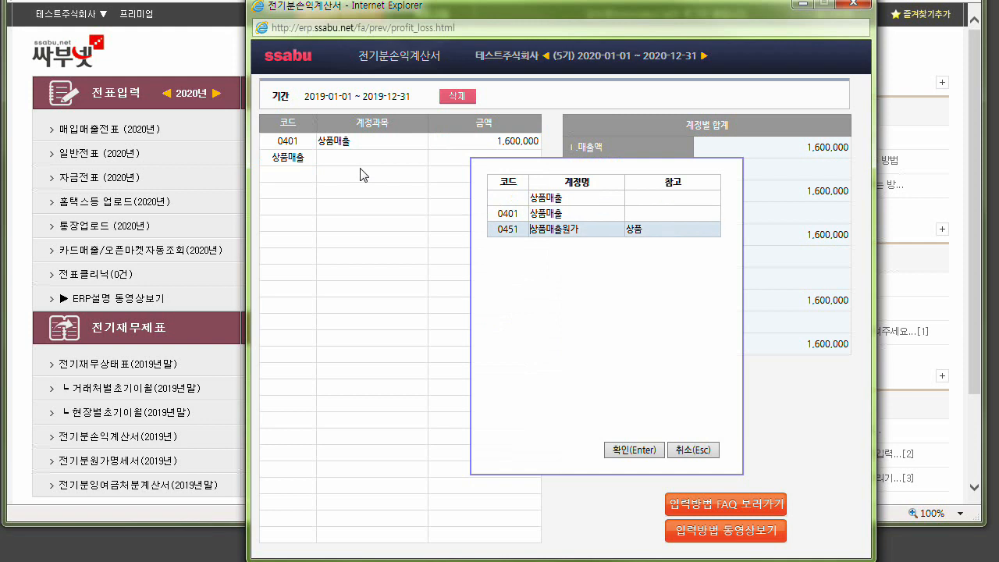
key("Return")
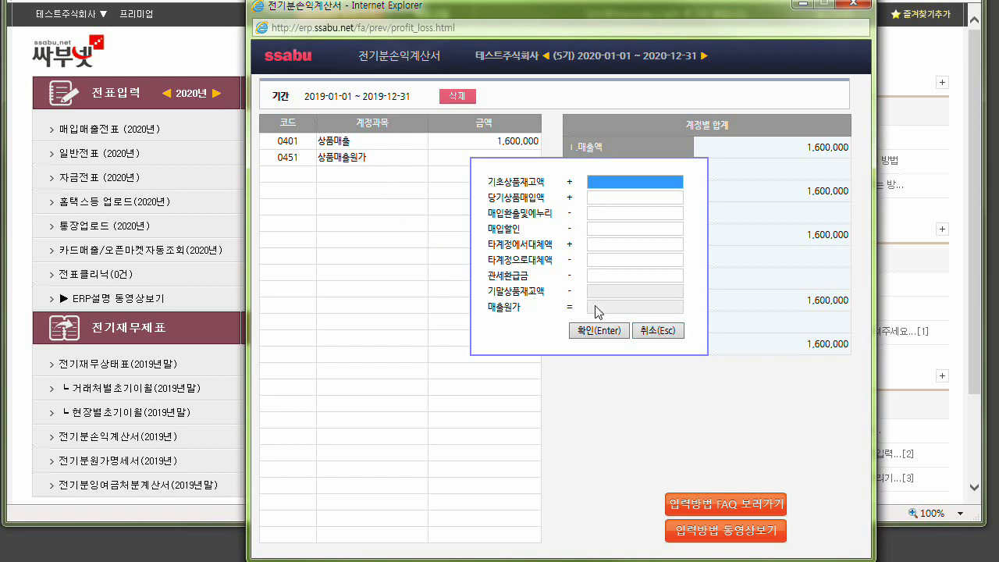
Try to edit 기말상품재고액 in the 상품매출원가 calculation dialog and cancel the dialog.
left_click(604, 291)
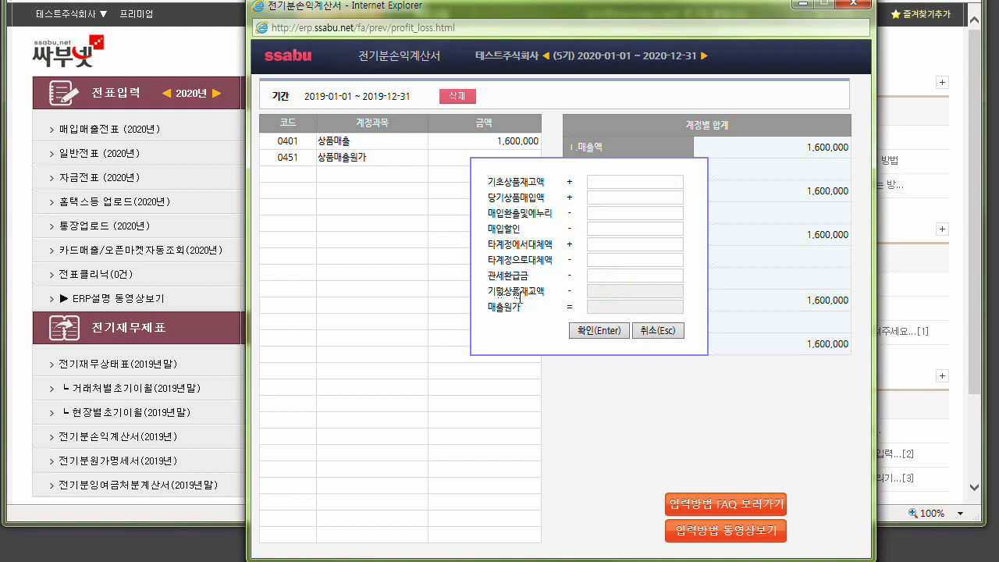
left_click(611, 294)
left_click(656, 330)
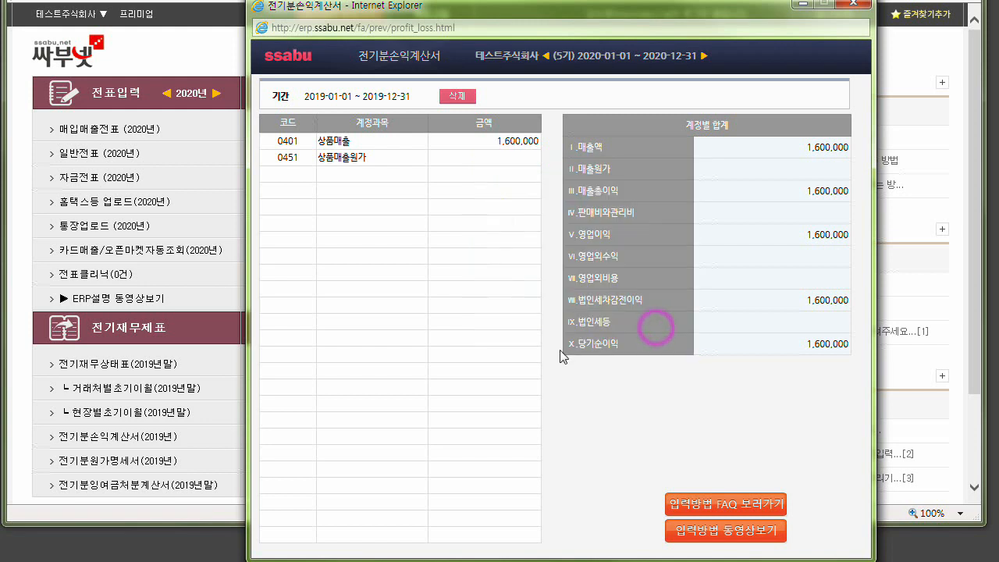
Open 전기재무상태표(2019년말) and add asset account 0146 상품 with an amount of 70,000.
left_click(100, 365)
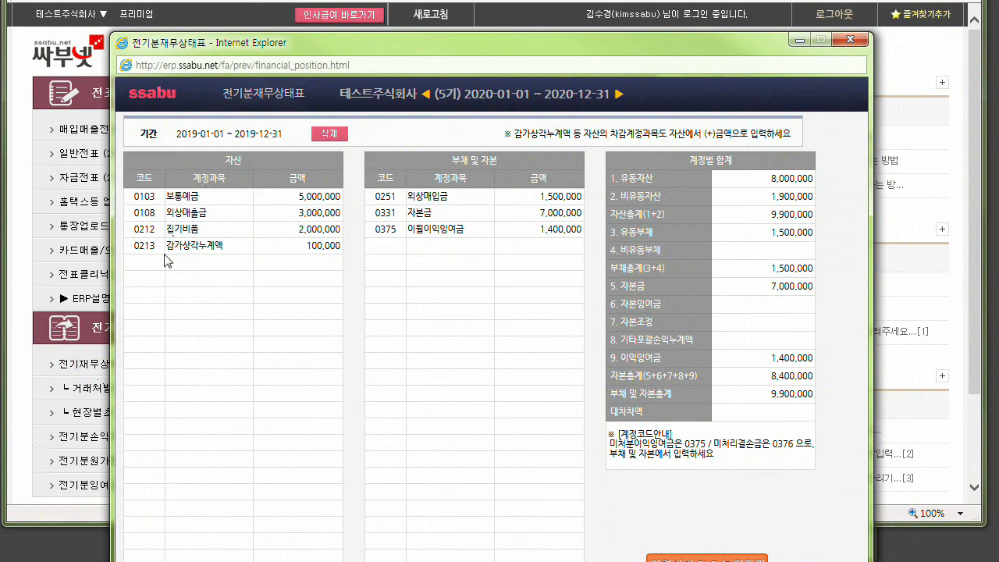
left_click(156, 264)
type("상품")
key("Return")
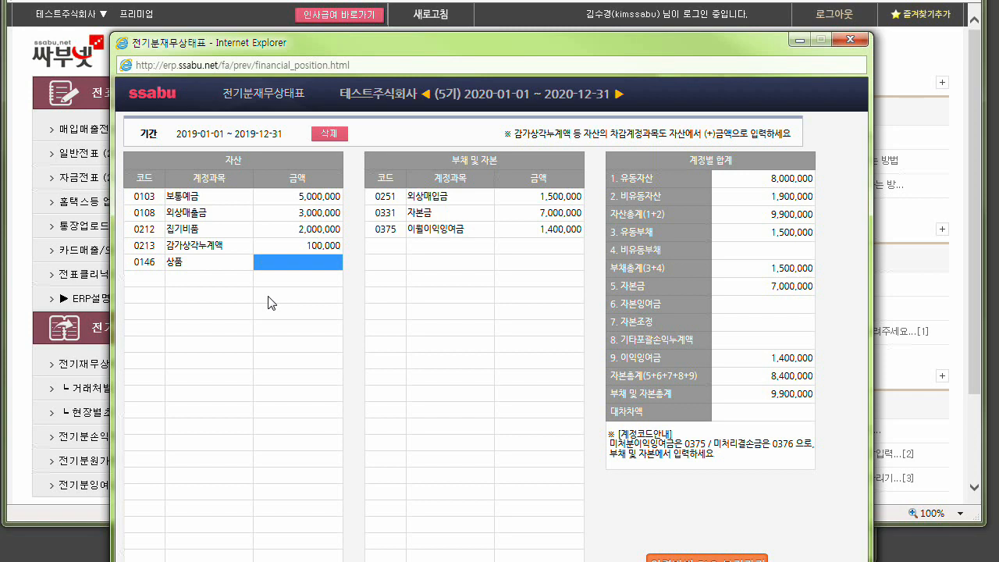
type("7000")
key("Return")
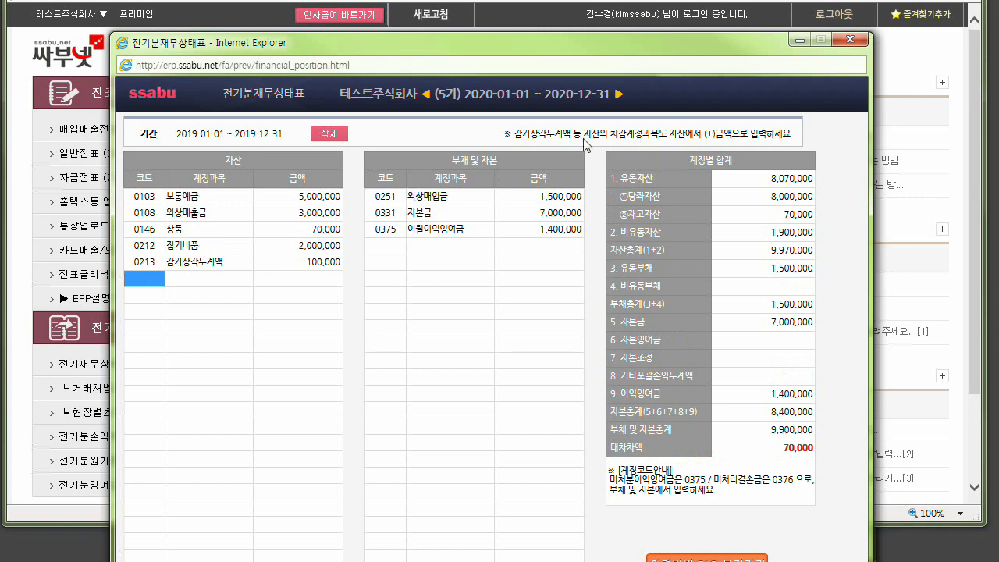
Set the 0251 외상매입금 amount to 1,570,000 and close the 2019 balance sheet.
left_click_drag(515, 42, 512, 0)
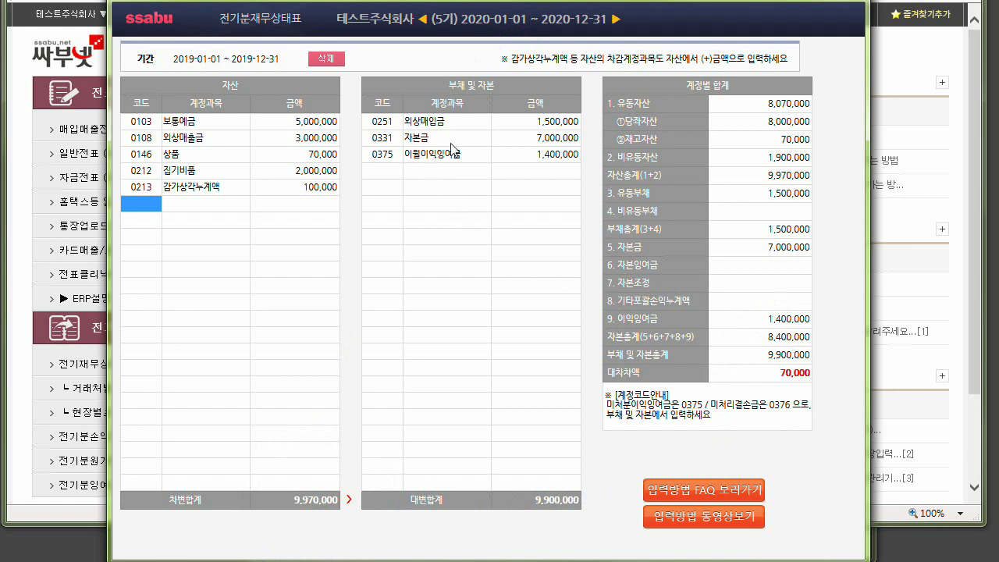
left_click(550, 123)
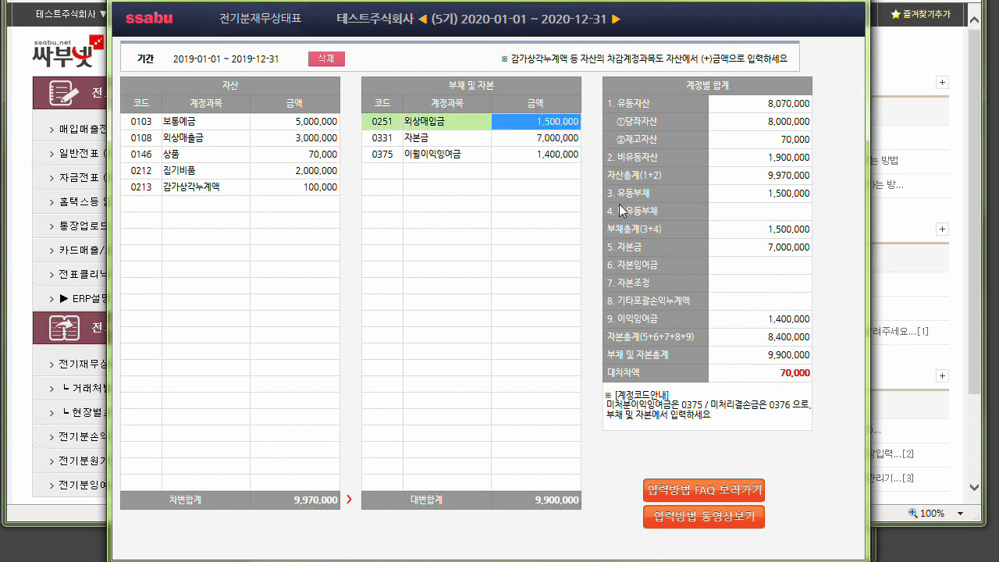
type("1,570,000")
key("Return")
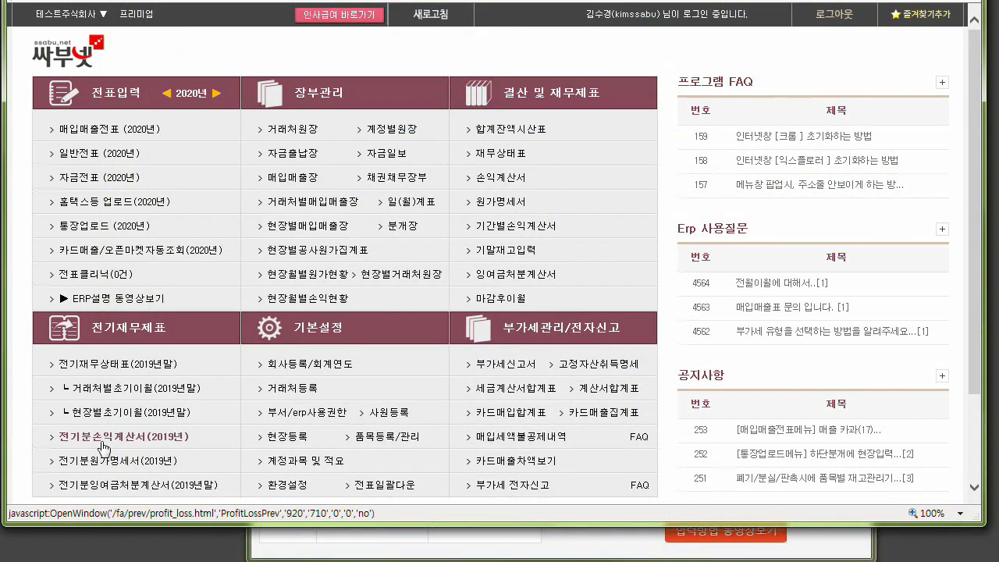
Reopen 전기분손익계산서(2019년) and open the calculation dialog of 0451 상품매출원가.
left_click(110, 443)
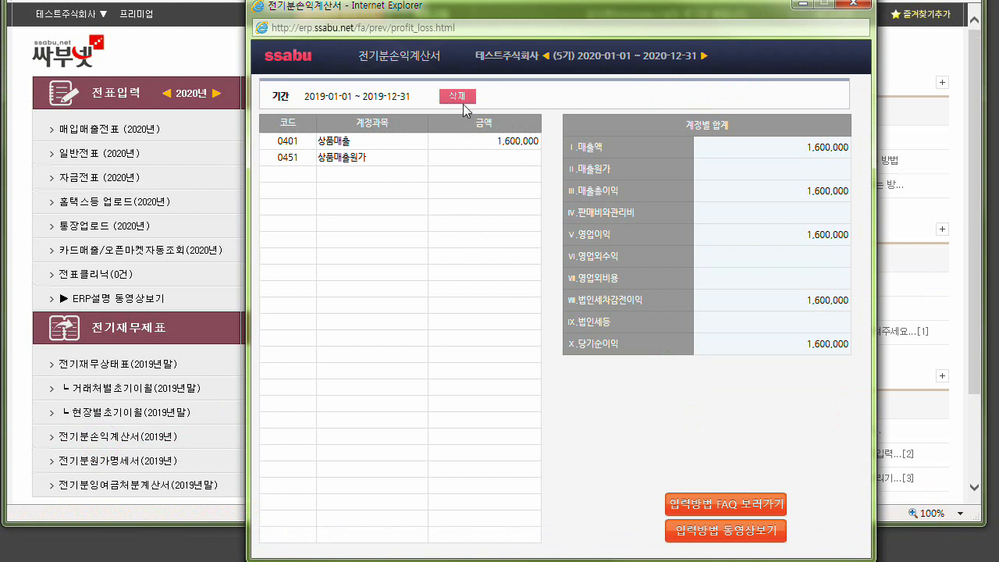
left_click(484, 188)
left_click(380, 158)
left_click(420, 158)
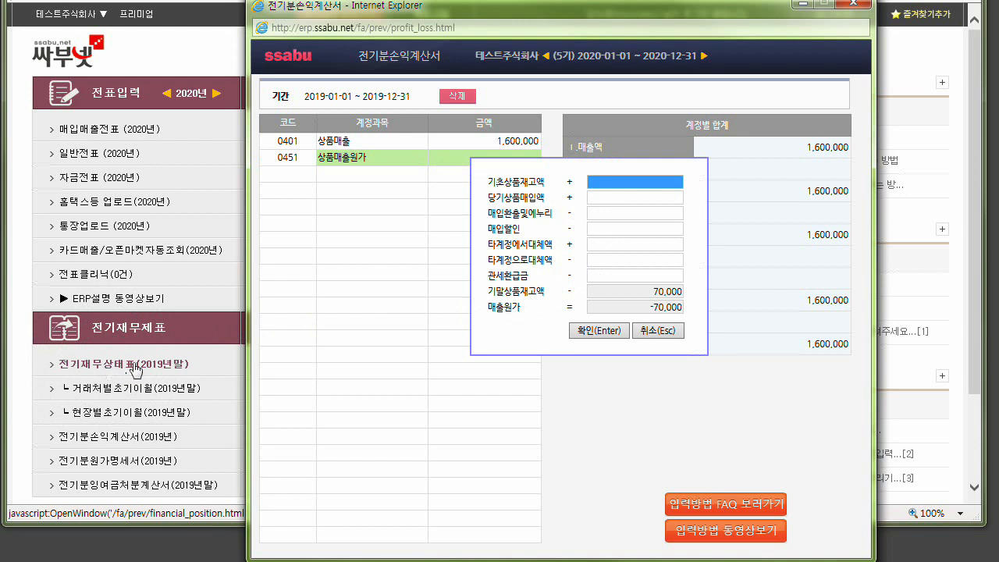
Set 당기상품매입액 to 600,000 in the 상품매출원가 calculation dialog and confirm it.
left_click(657, 291)
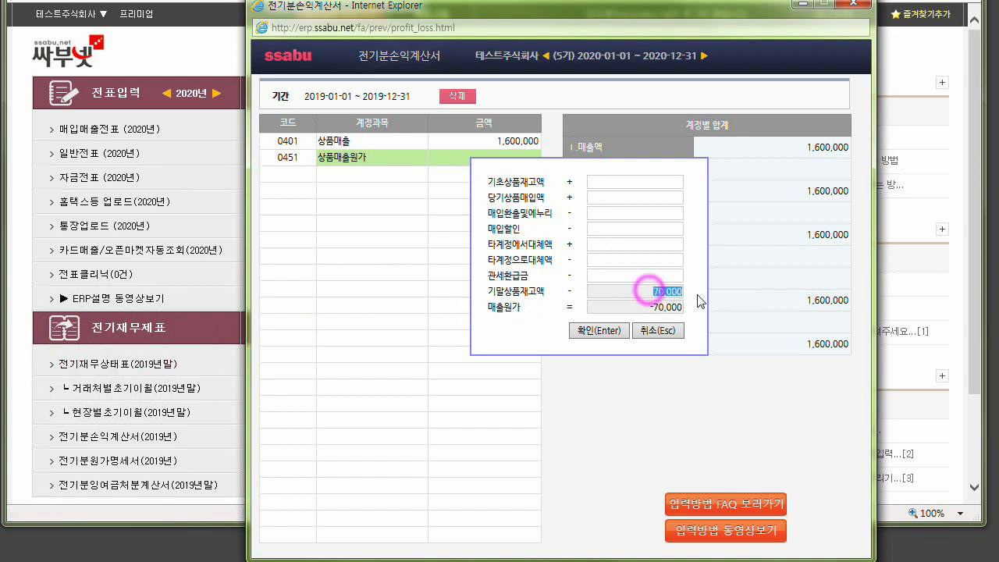
left_click(632, 196)
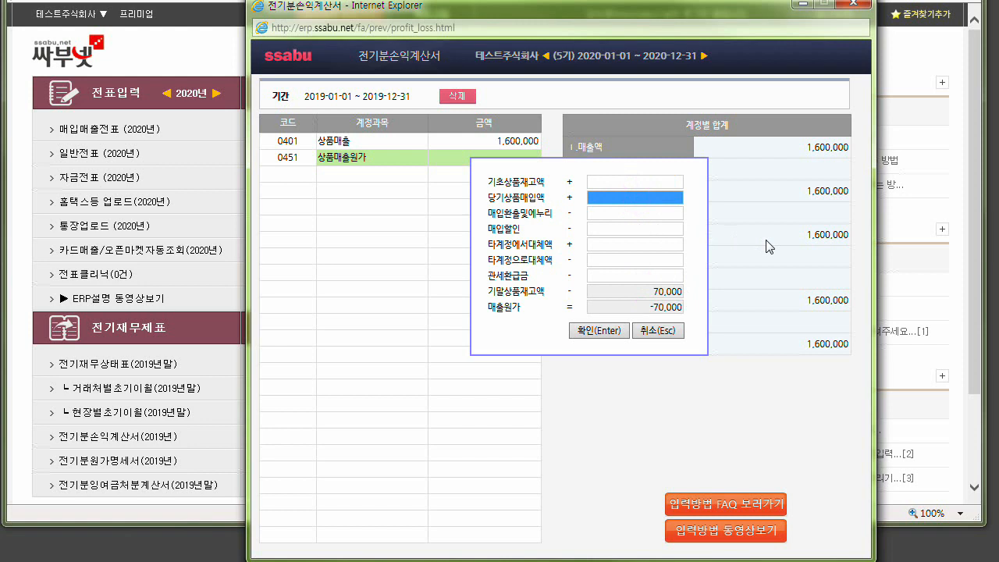
type("600,000")
key("Return")
key("Return")
key("Return")
key("Return")
key("Return")
key("Return")
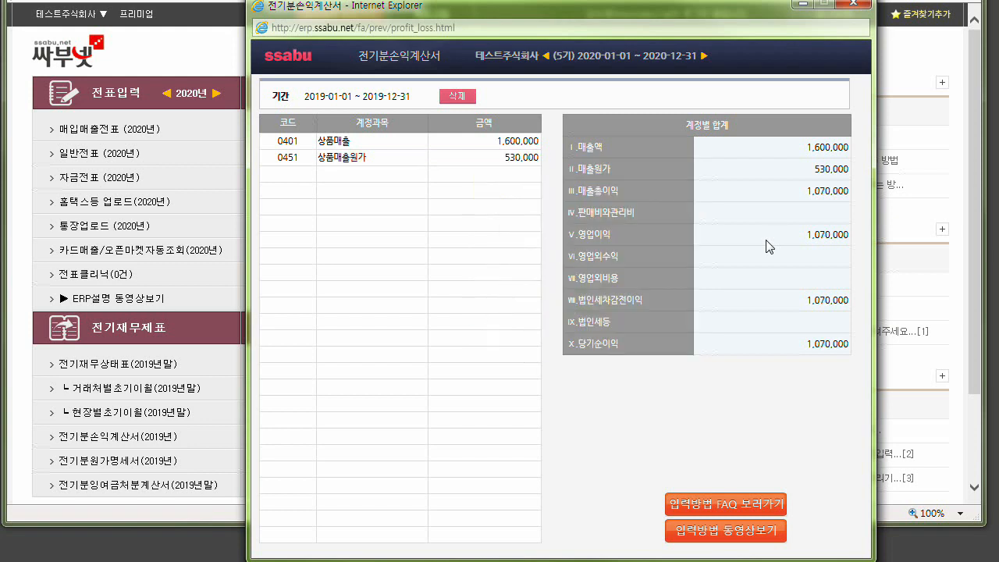
Reopen the 0451 상품매출원가 calculation dialog, check 기말상품재고액 and 매출원가, and confirm it.
left_click(510, 157)
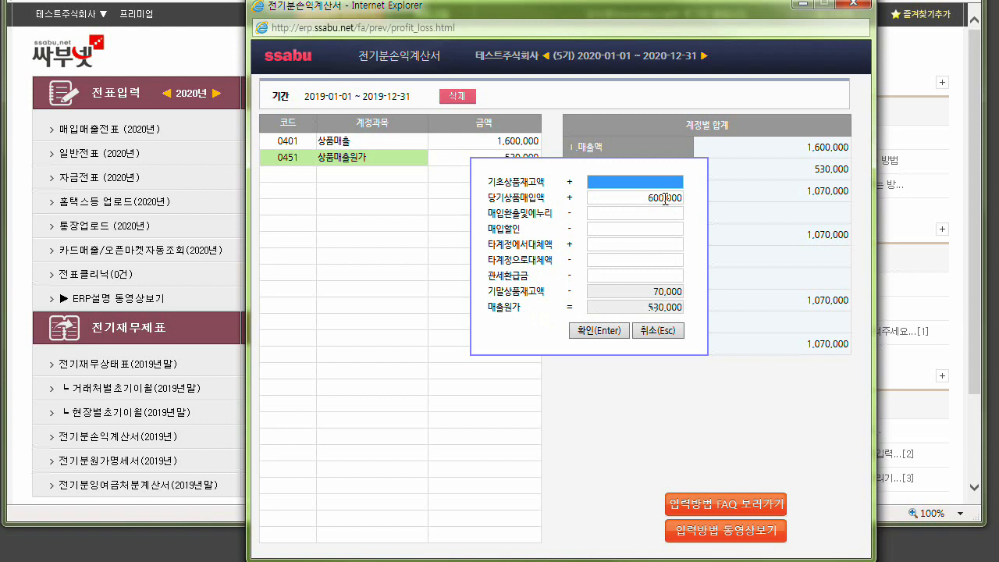
left_click(660, 291)
left_click(660, 307)
left_click(620, 332)
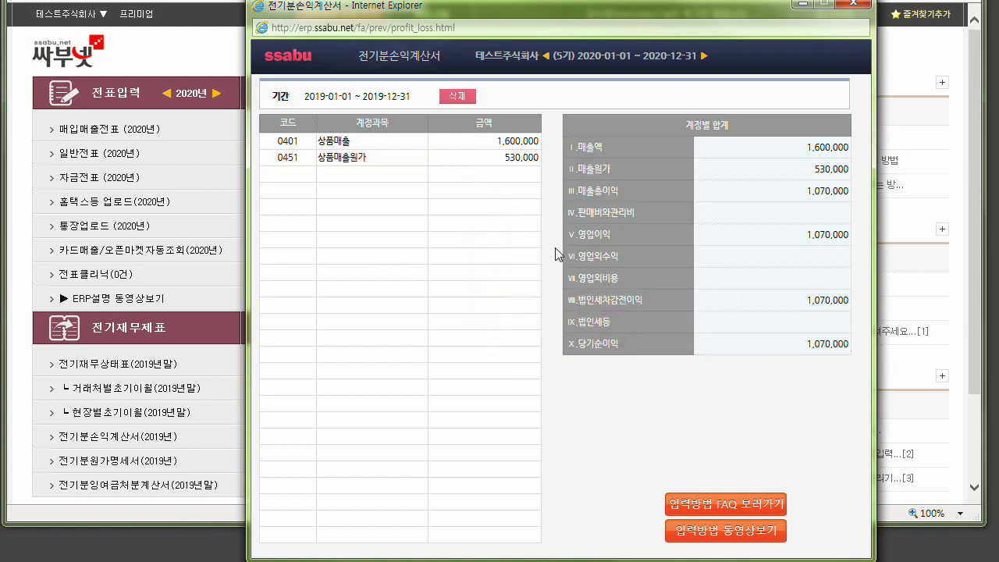
Add account 0811 복리후생비(판) with an amount of 90,000 to the 2019 income statement.
left_click(299, 174)
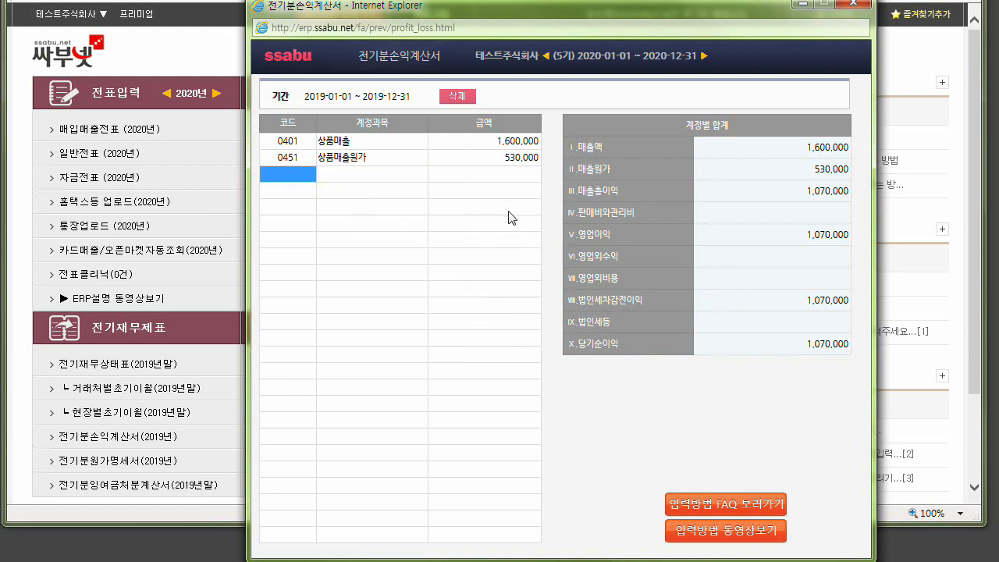
type("복리")
key("Return")
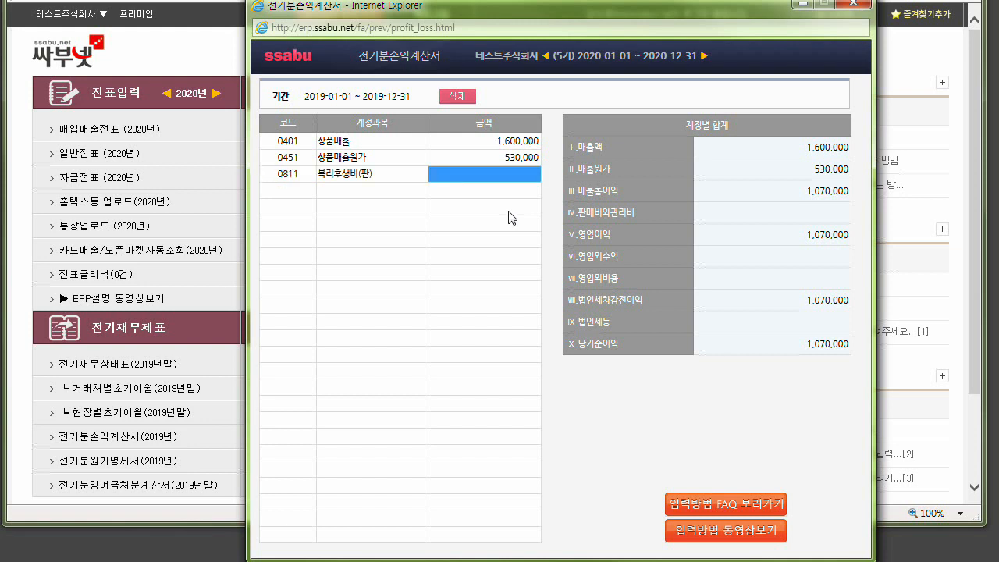
type("900,000")
key("Return")
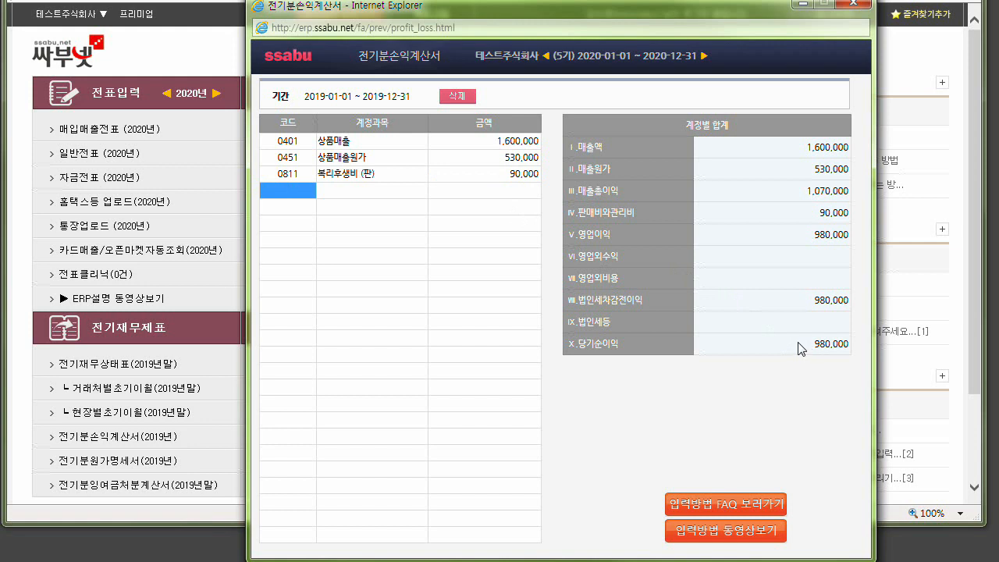
Check the 당기순이익 and 판매비와관리비 totals, and open 손익계산서 to examine its 2019 prior-period column.
left_click_drag(805, 345, 849, 354)
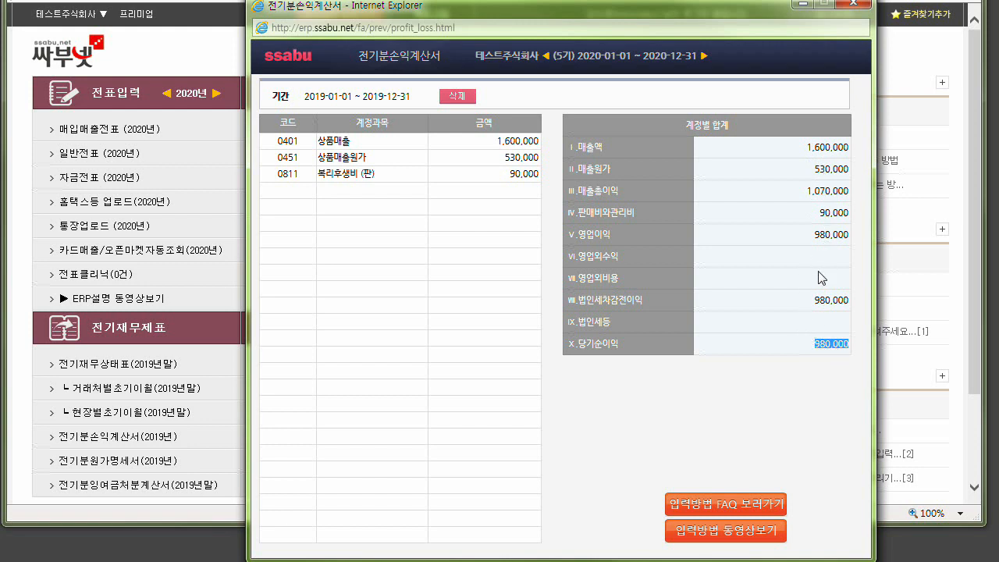
double_click(829, 215)
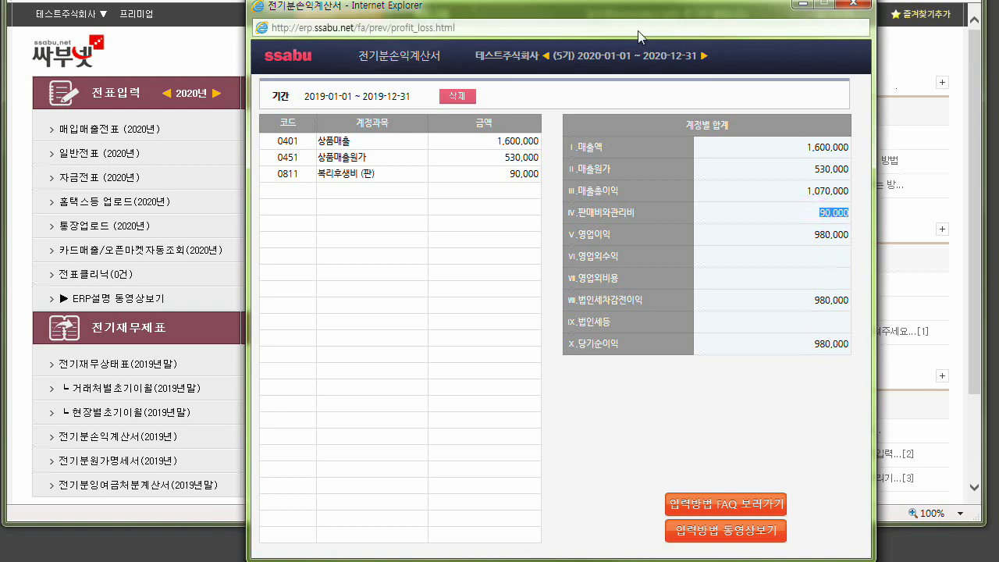
left_click_drag(607, 13, 998, 26)
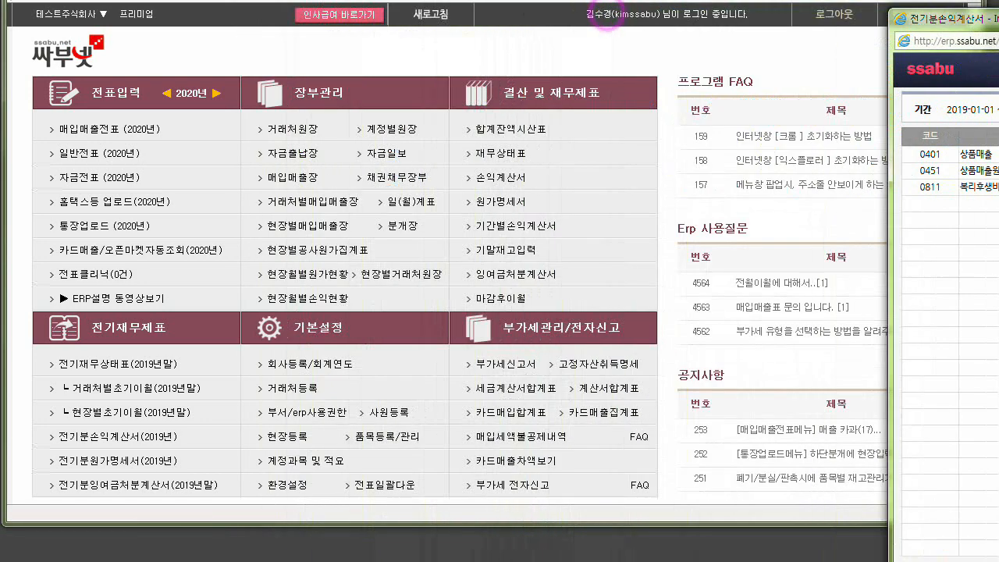
left_click(502, 181)
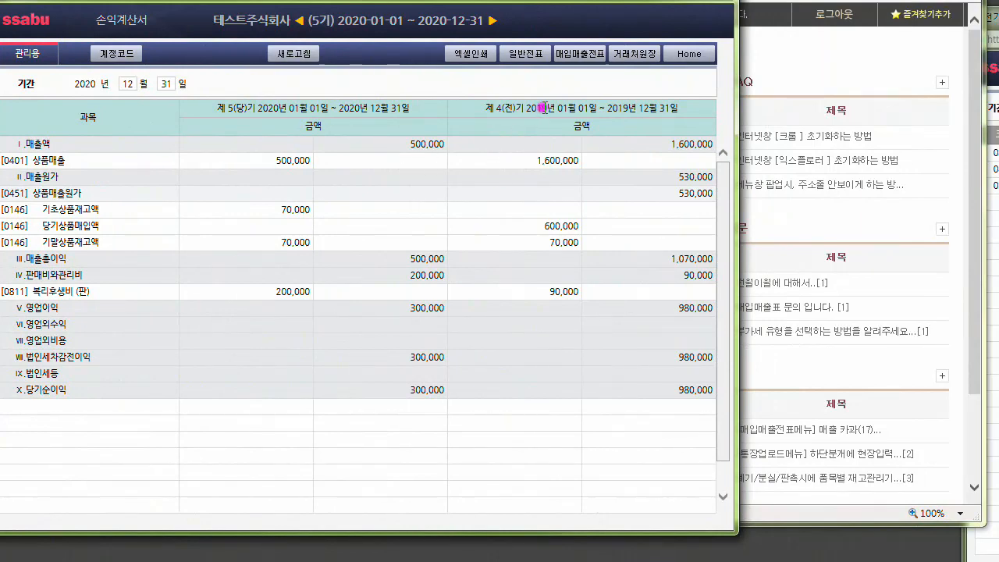
left_click_drag(527, 107, 672, 124)
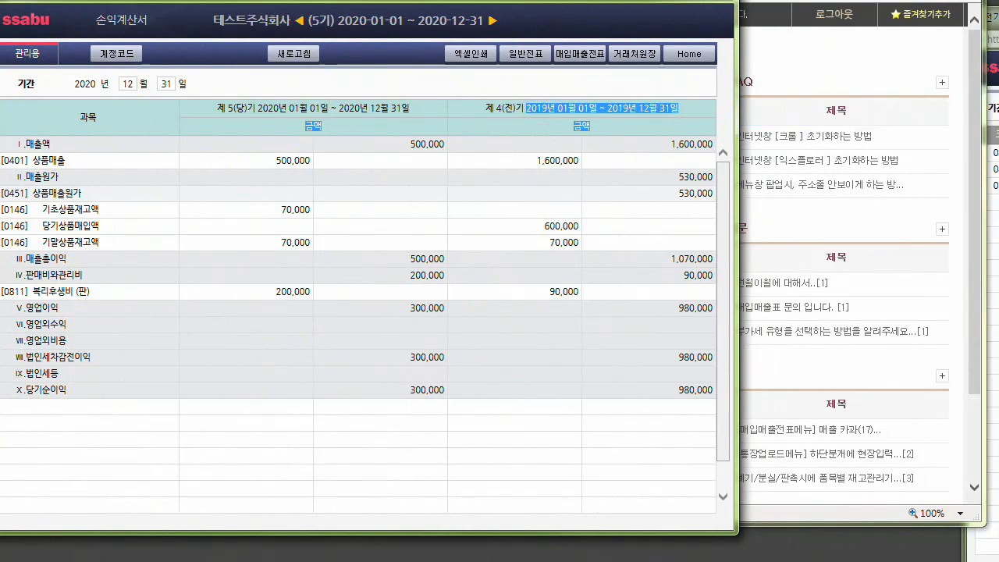
Compare the 전기분손익계산서 entries with the 2020 and 2019 period columns of 손익계산서.
left_click_drag(998, 16, 1, 0)
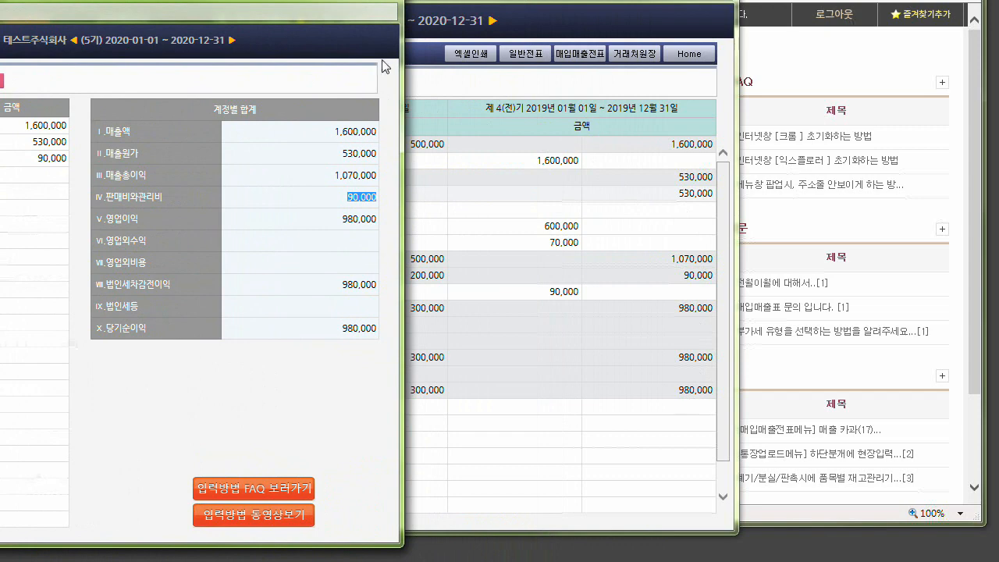
left_click(531, 204)
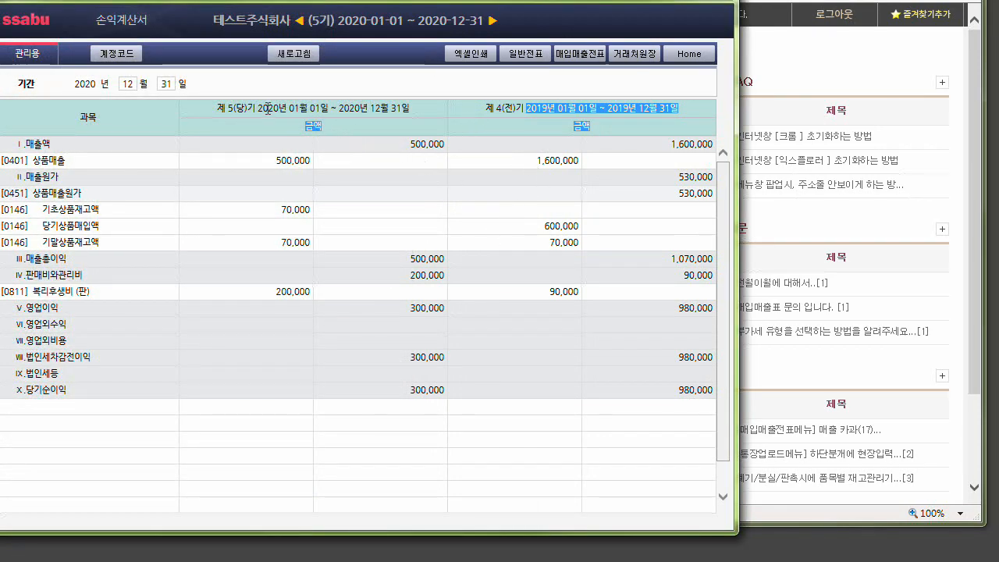
left_click_drag(259, 107, 300, 109)
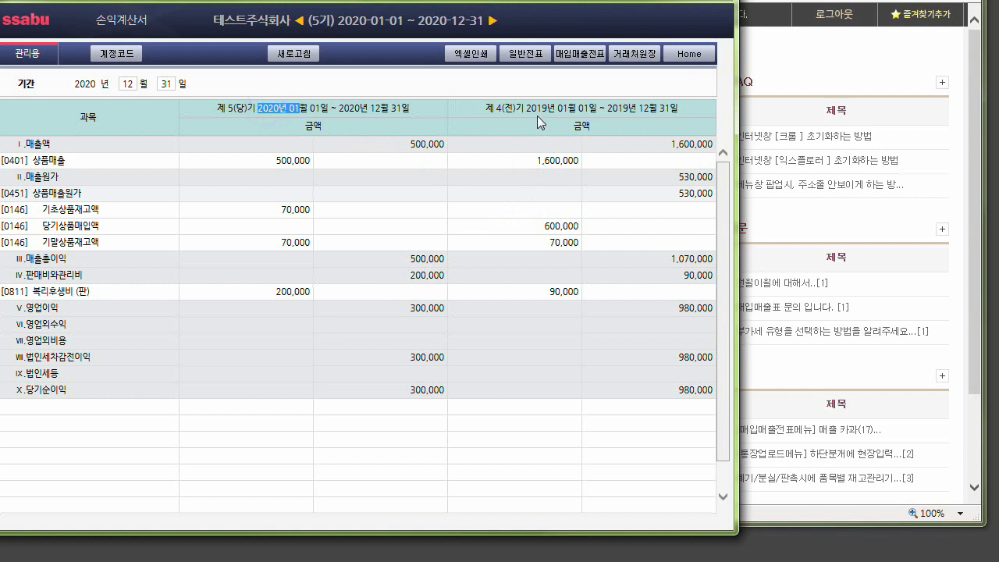
left_click_drag(526, 108, 559, 108)
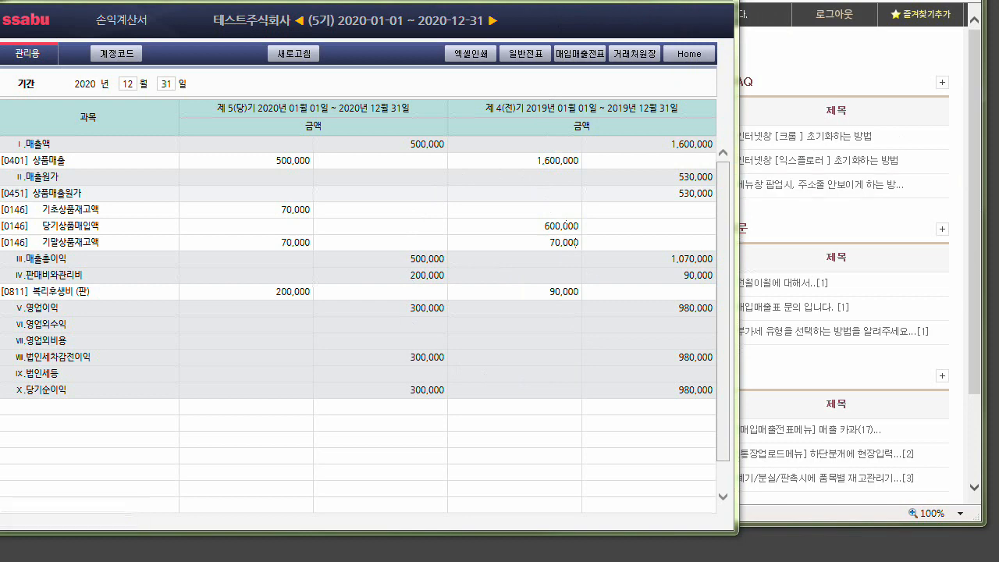
Move 손익계산서 aside and bring up 전기분재무상태표 to examine account 0375 이월이익잉여금.
left_click_drag(656, 0, 988, 0)
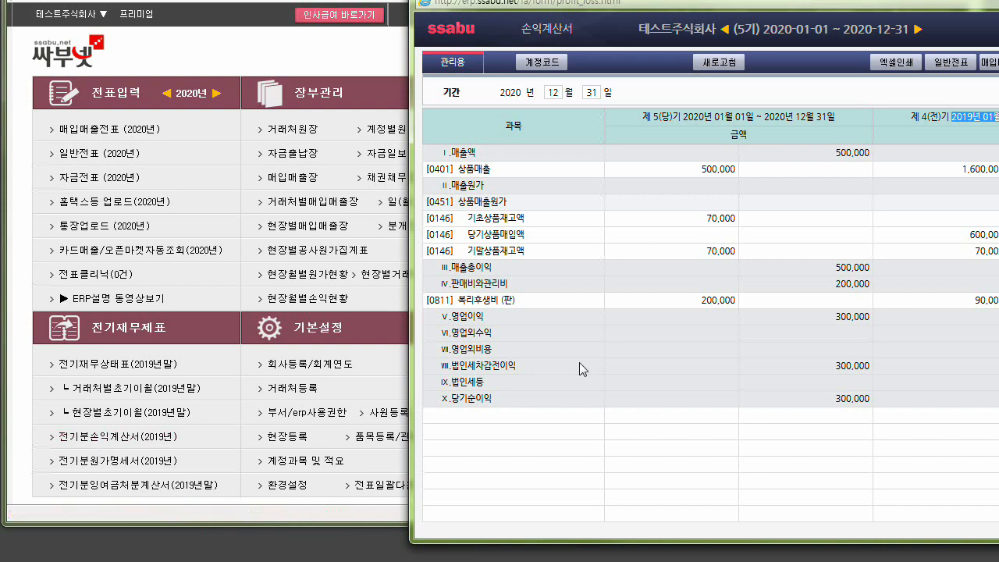
left_click(990, 363)
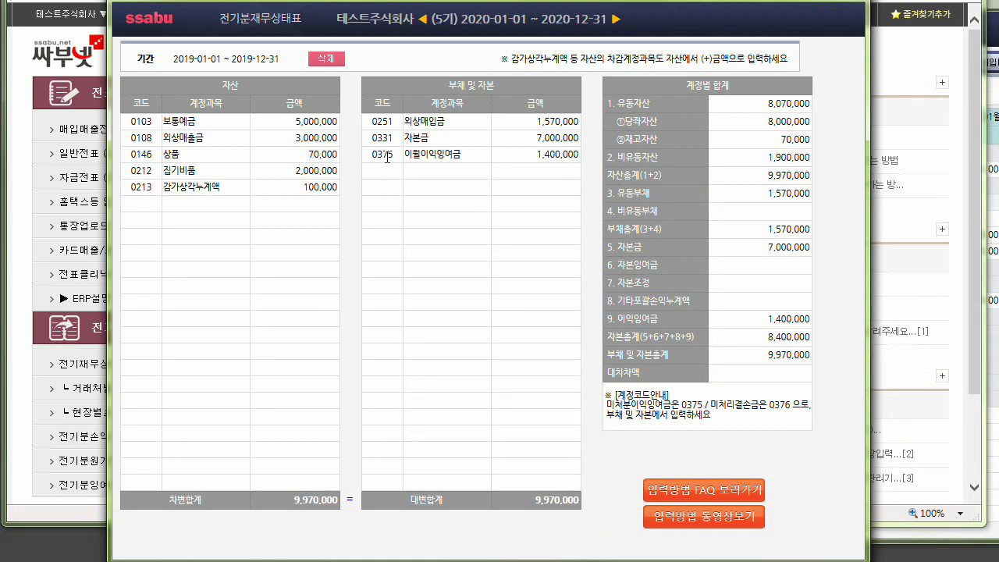
left_click(387, 158)
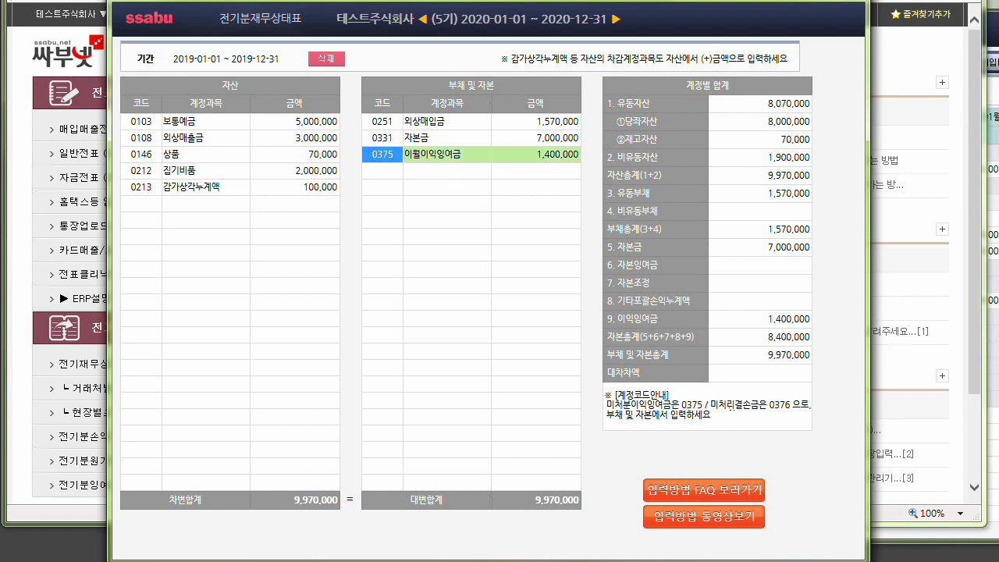
Move the prior-year balance sheet aside, view the fiscal year settings in 회사등록/회계연도, and close them.
left_click_drag(546, 0, 579, 23)
left_click_drag(203, 2, 796, 85)
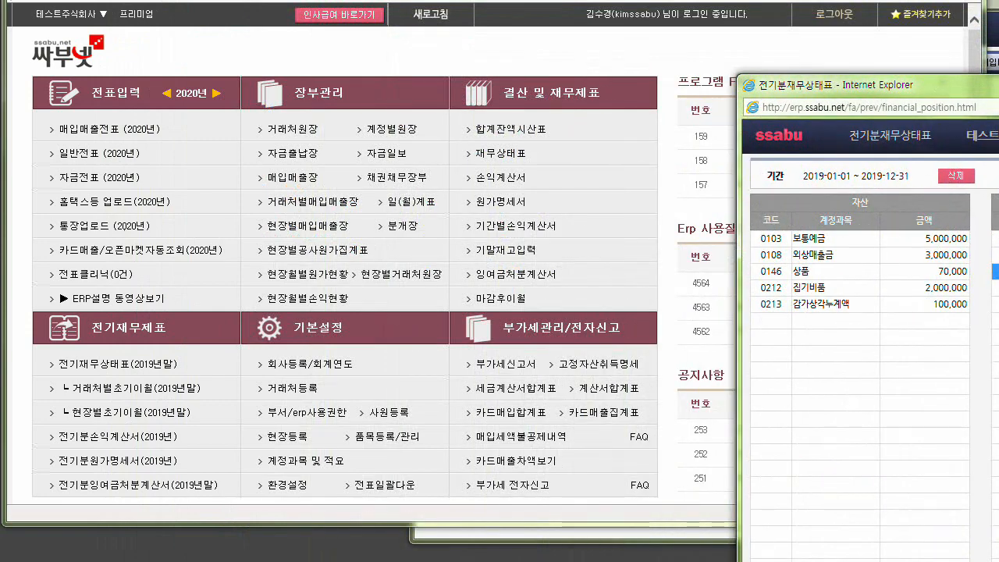
left_click(309, 364)
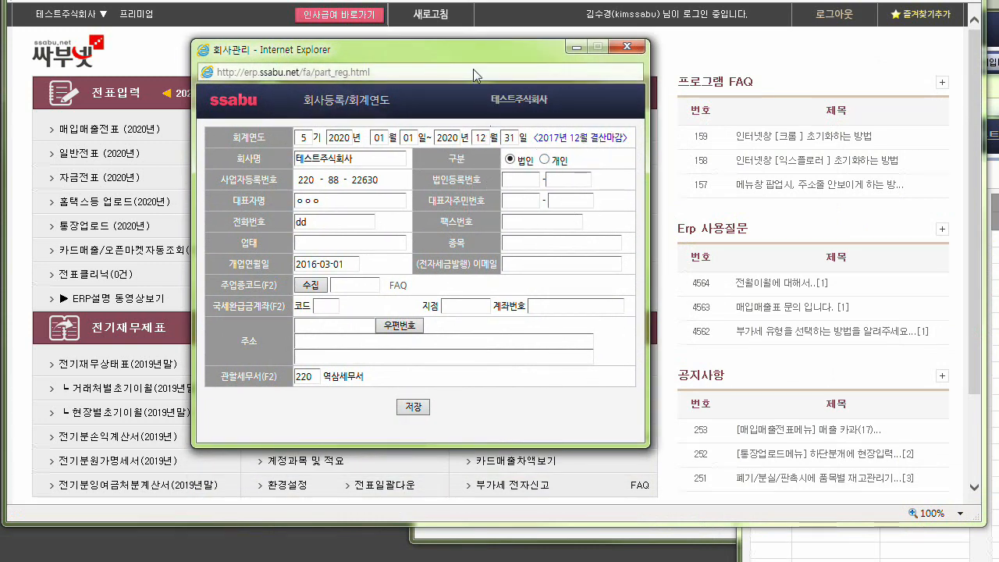
left_click(627, 47)
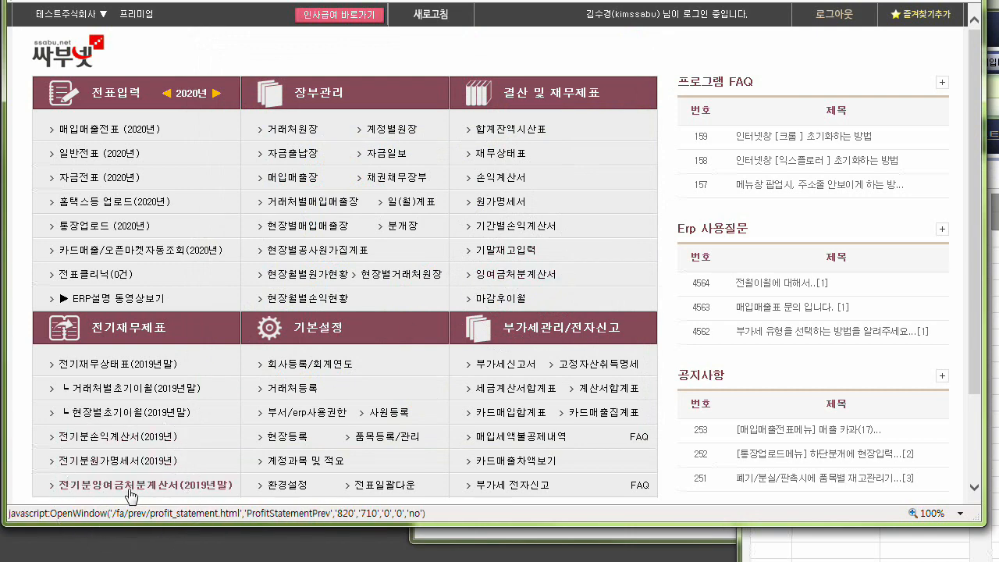
Return to 전기재무상태표(2019년말) and examine the amount of account 0331 자본금.
left_click(102, 367)
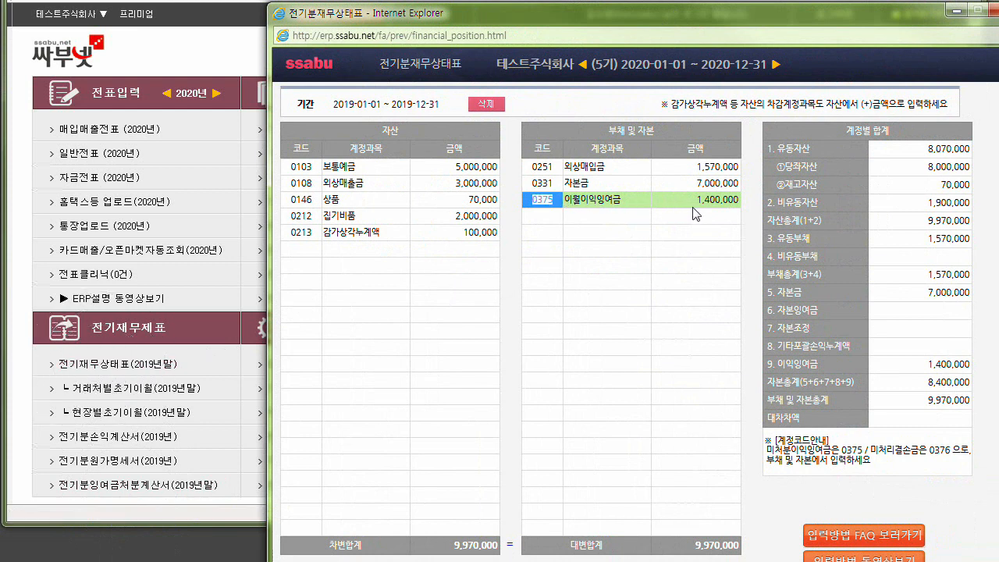
left_click(555, 185)
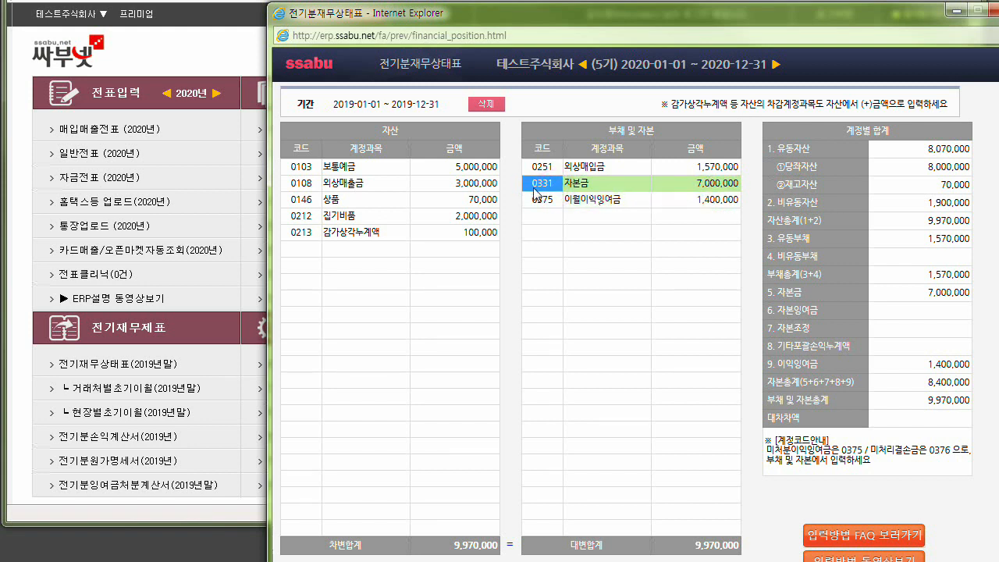
left_click(693, 185)
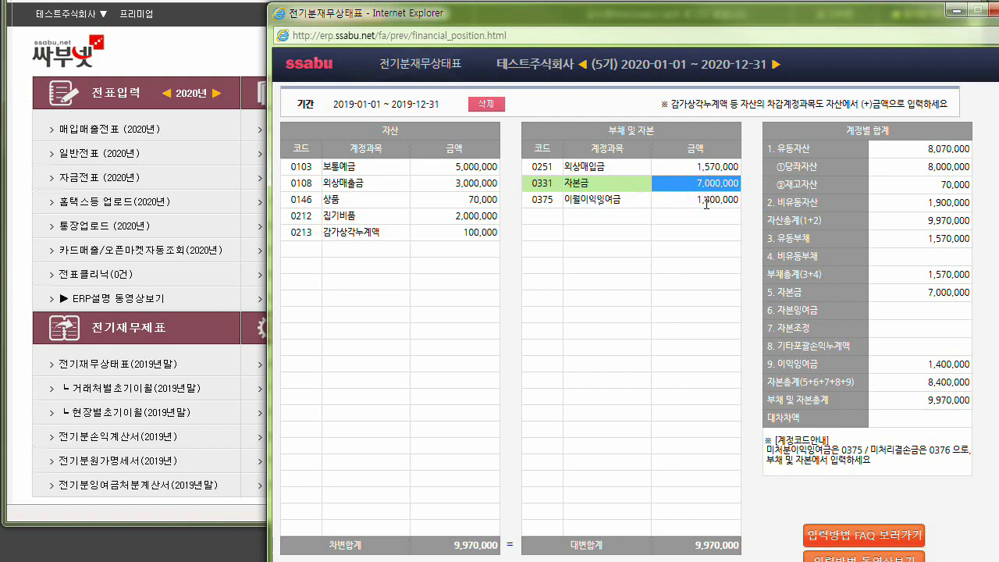
Try changing the account code of 이월이익잉여금 to 0, cancel the account list, and reload the balance sheet.
left_click(546, 202)
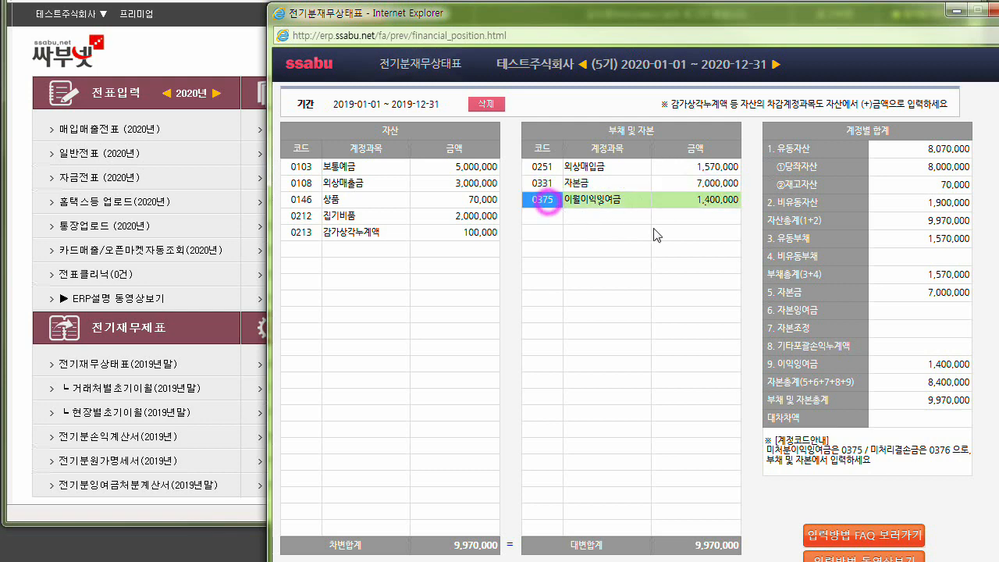
type("0")
key("Return")
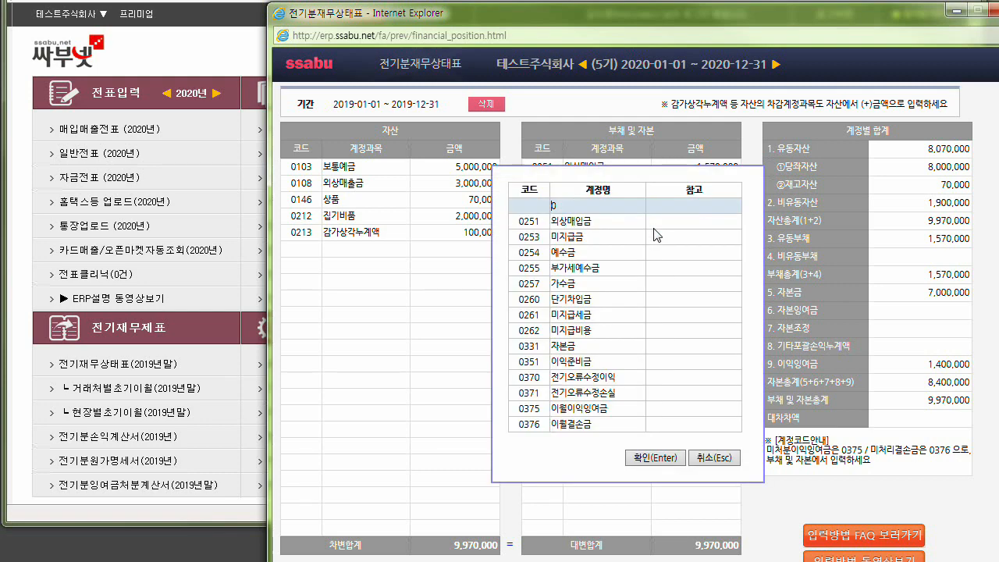
key("Escape")
key("Return")
key("Escape")
left_click(717, 202)
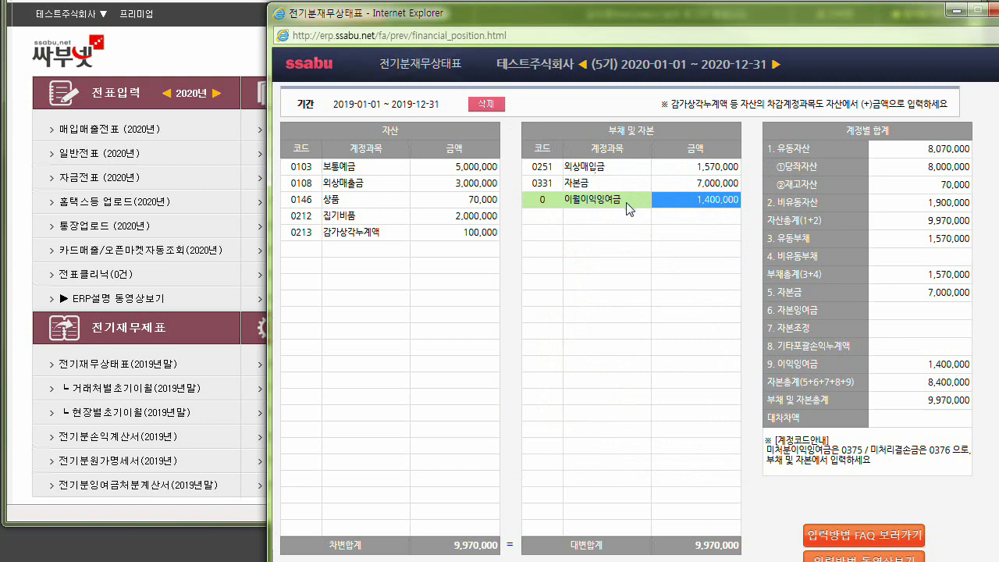
key("F5")
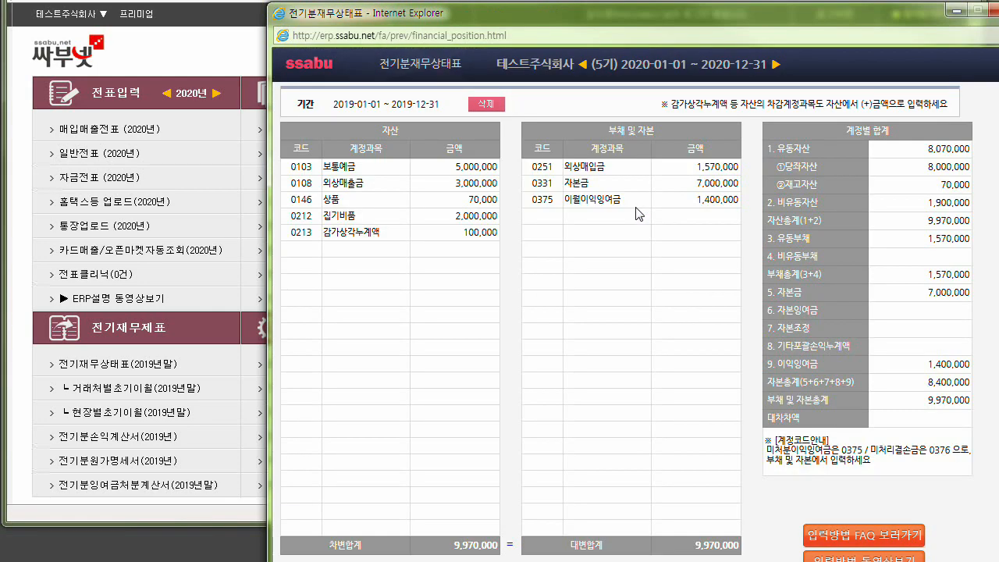
Delete the 0375 이월이익잉여금 row from the liabilities and capital of the 2019 balance sheet.
left_click(697, 200)
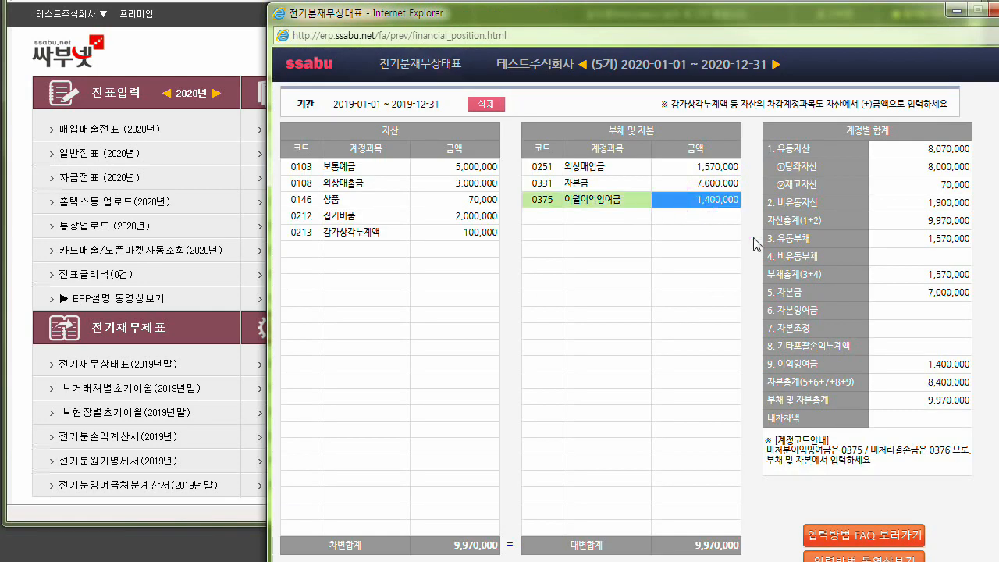
key("Delete")
left_click(585, 316)
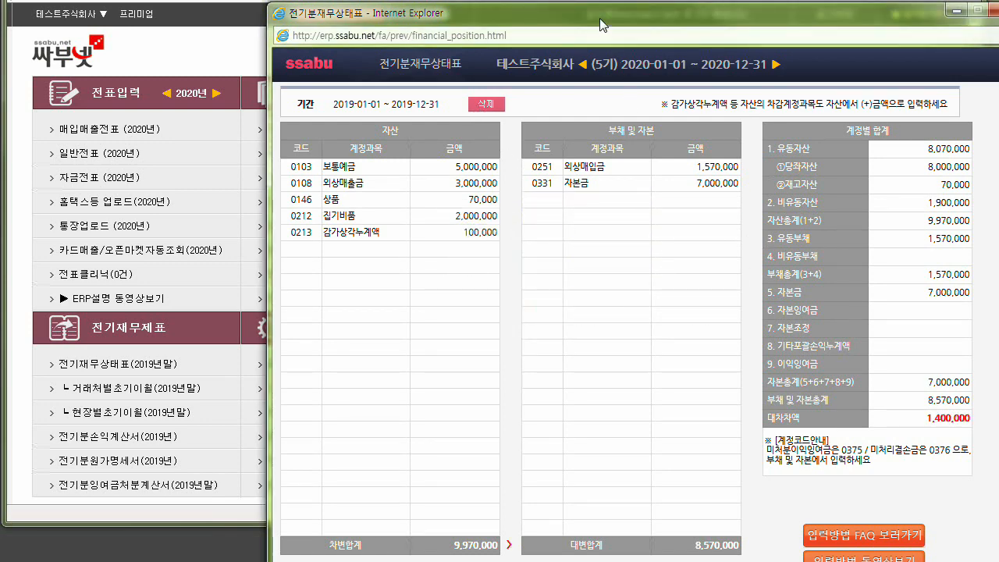
Reposition the 2019 balance sheet and examine the comparison between 차변합계 and 대변합계.
left_click_drag(601, 14, 511, 7)
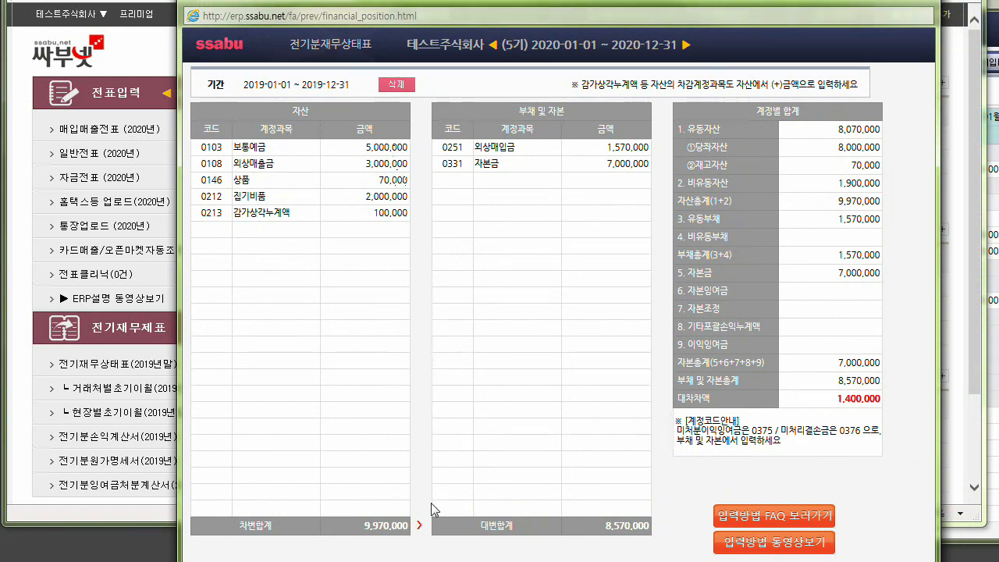
key("ctrl")
key("ctrl")
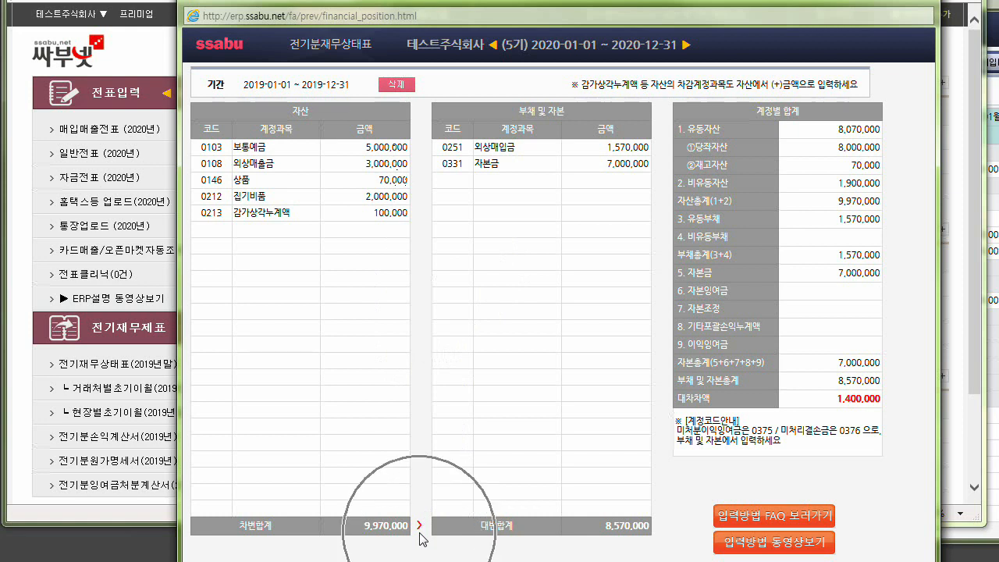
key("ctrl")
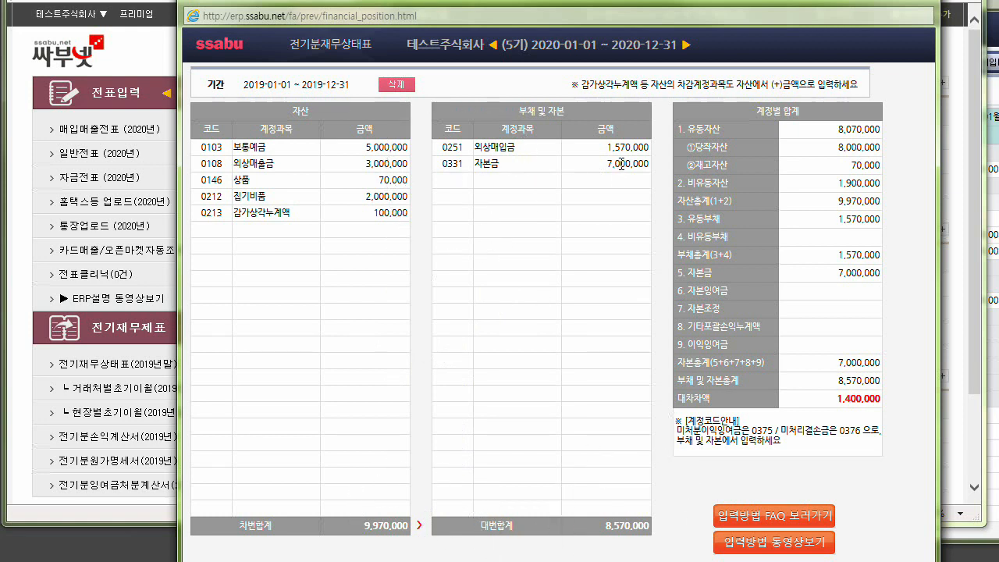
Delete the 0331 자본금 row from the liabilities and capital of the 2019 balance sheet.
left_click(644, 163)
type("1")
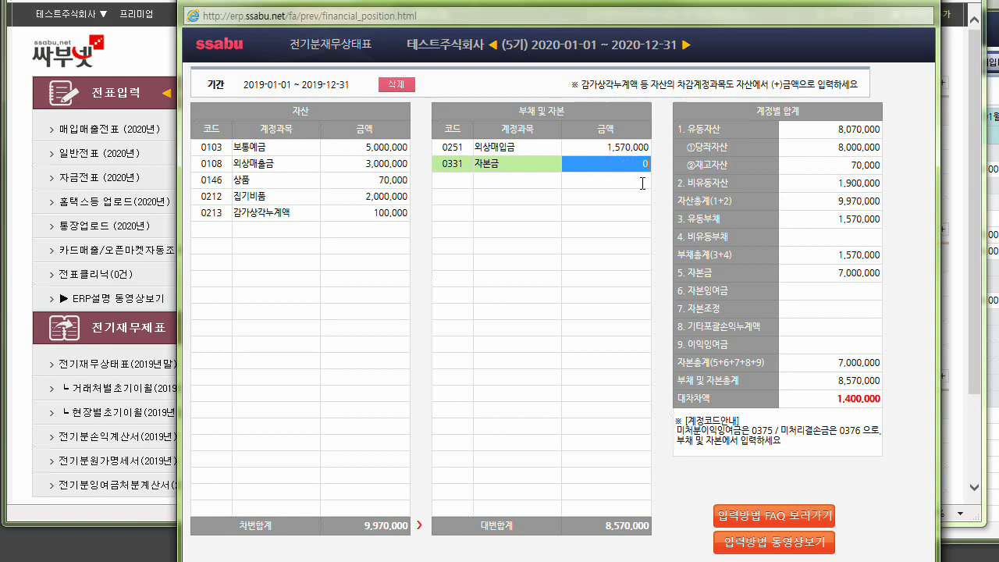
key("Delete")
left_click(566, 316)
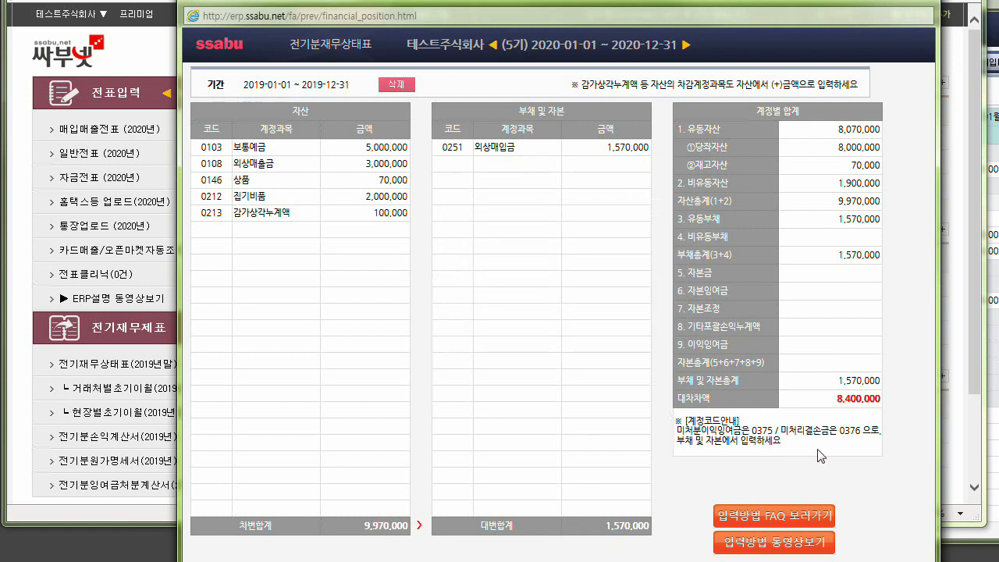
left_click(847, 401)
Add account 0331 자본금 with an amount of 8,400,000 under liabilities and capital.
left_click(458, 166)
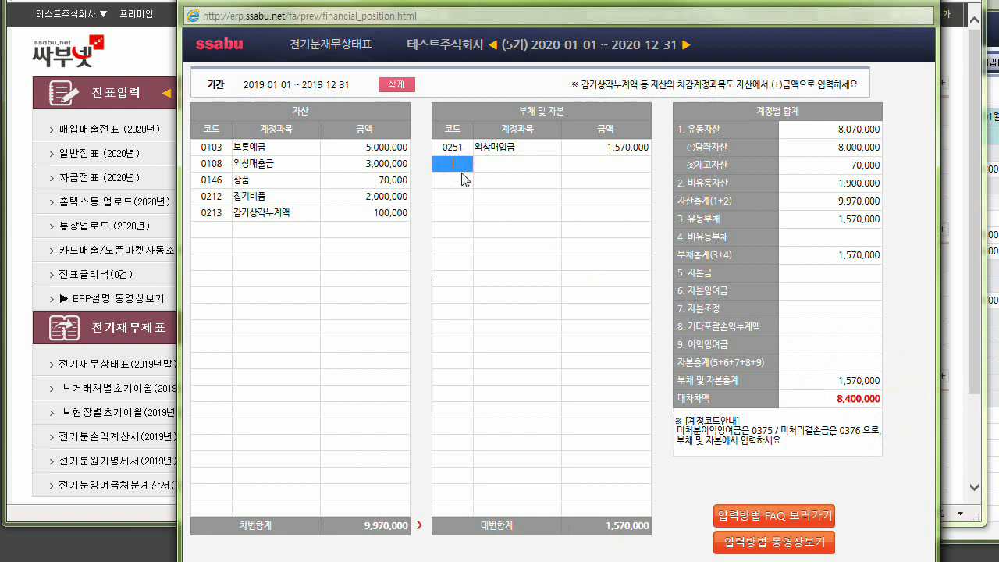
type("0331")
key("Return")
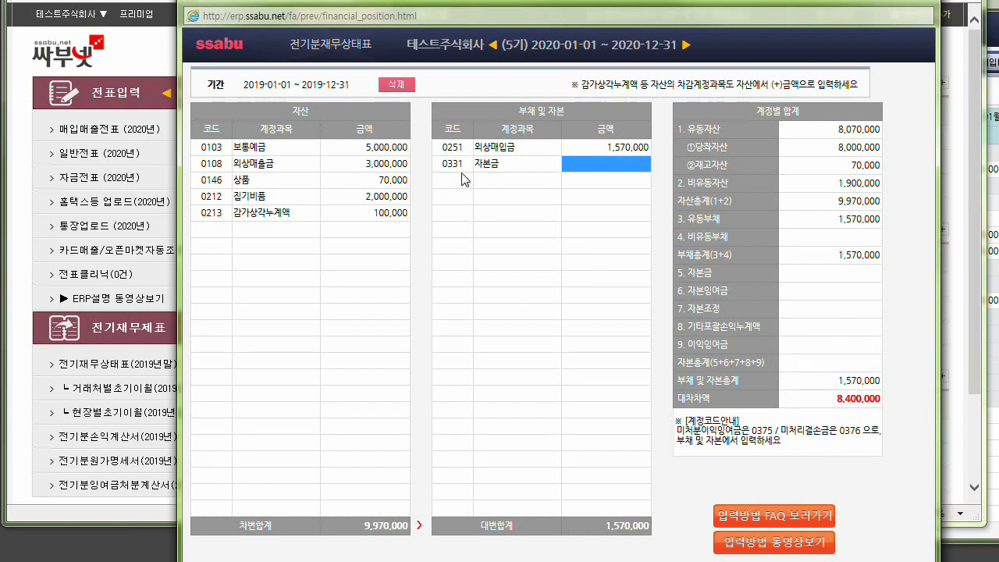
type("8,400,000")
key("Return")
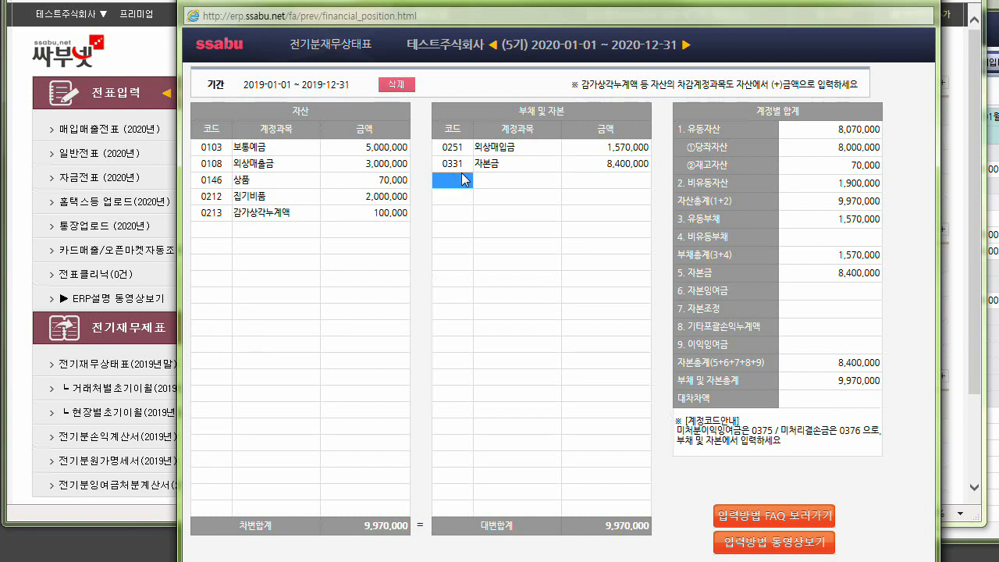
Set the amount of 0331 자본금 to 10,000,000.
left_click(606, 164)
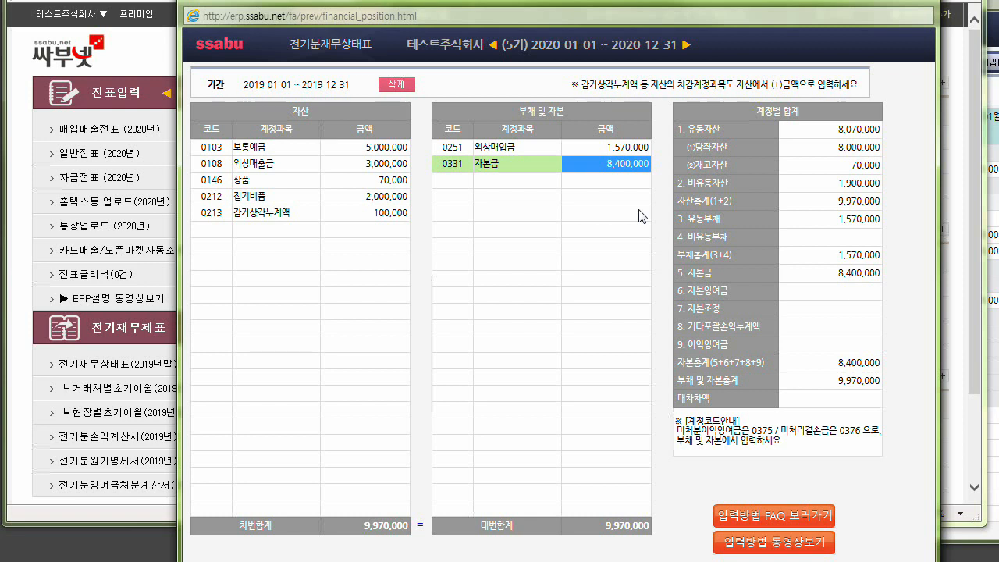
type("10,000,000")
key("Return")
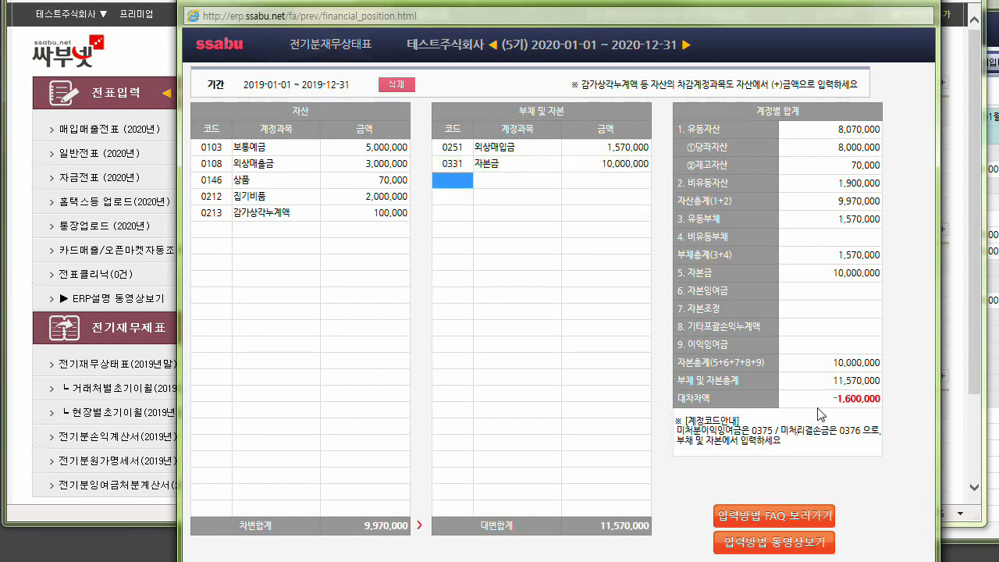
Examine the 대차차액 and compare 차변합계 with 대변합계, reloading the 2019 balance sheet.
left_click_drag(824, 400, 883, 412)
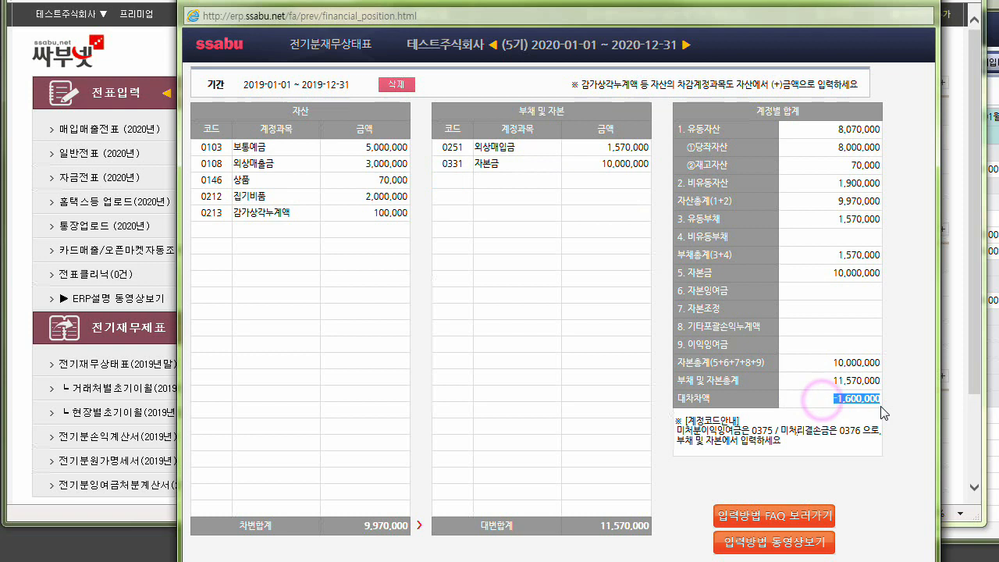
left_click(382, 529)
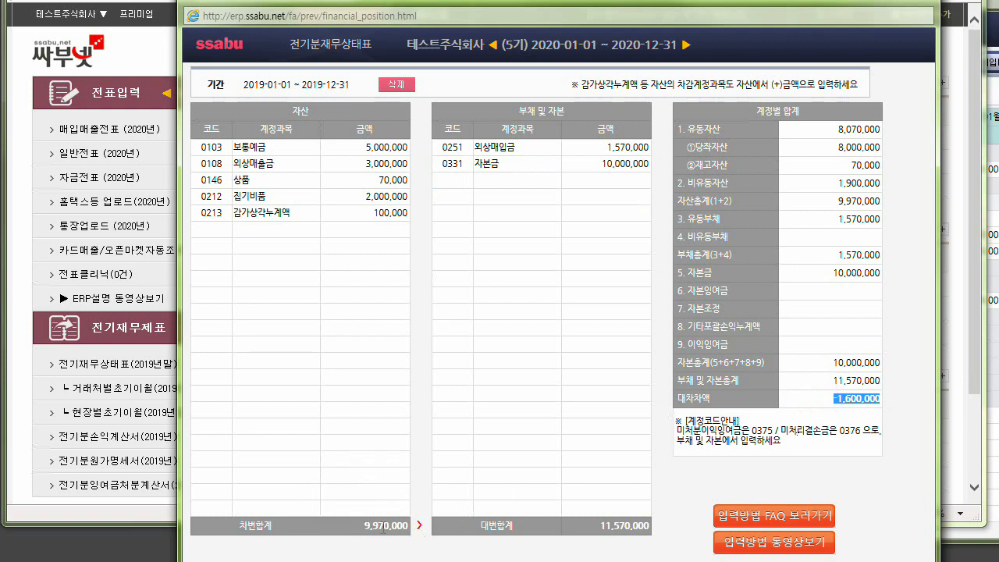
left_click(625, 538)
left_click(510, 351)
key("F5")
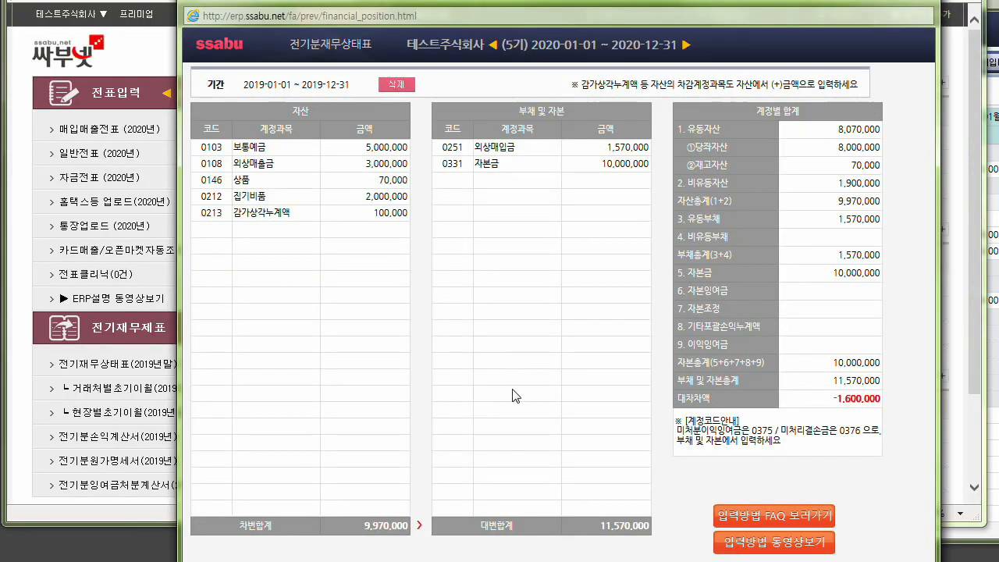
left_click(593, 165)
left_click(598, 529)
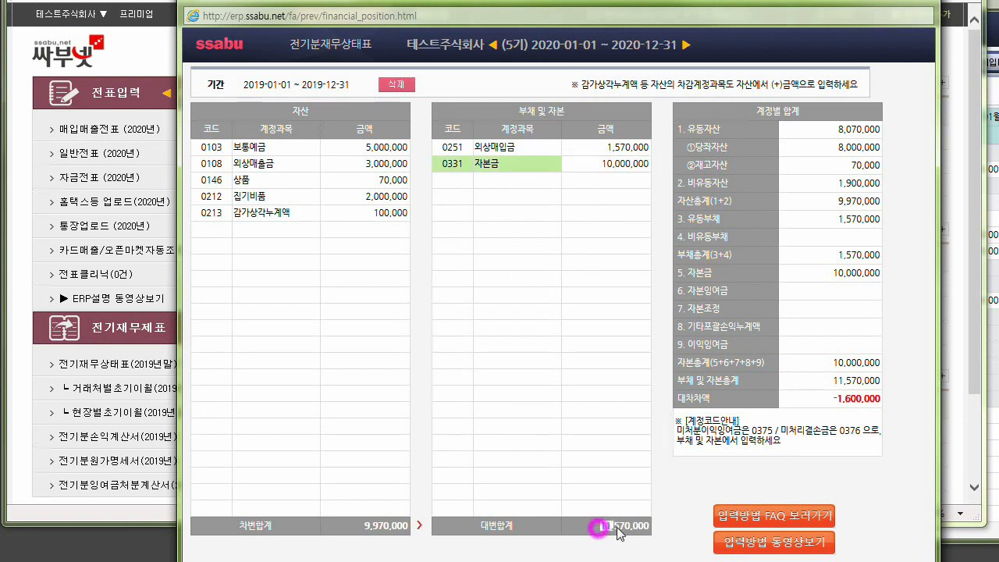
left_click_drag(618, 533, 650, 534)
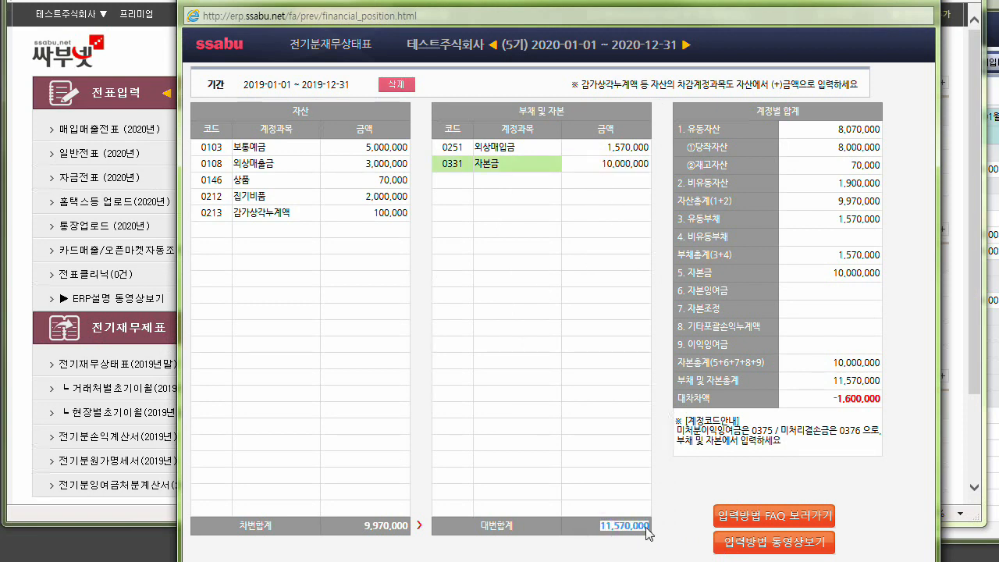
Add the 가지급금 account with an amount of 1,600,000 to the assets of the 2019 balance sheet.
left_click(211, 228)
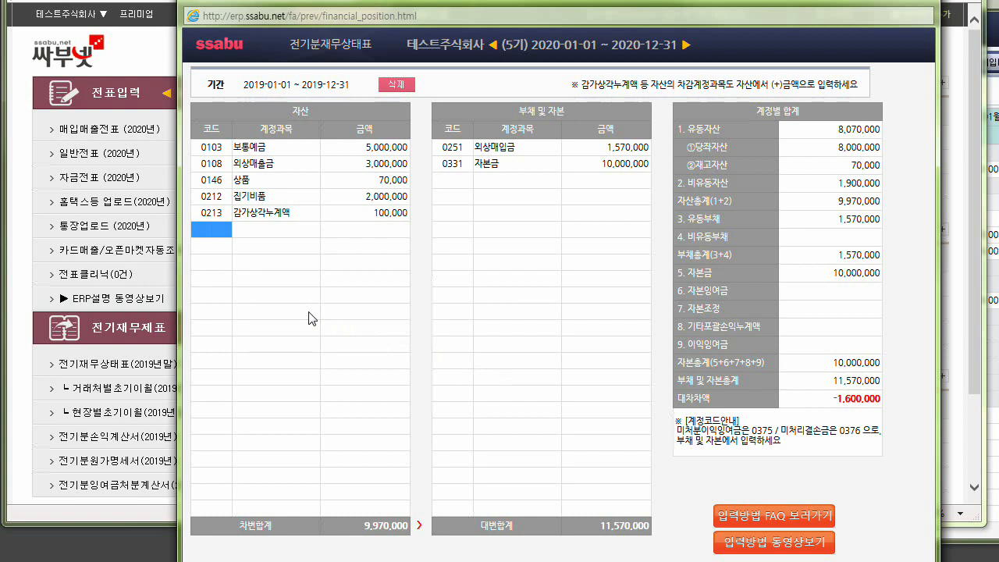
type("ㄱㅏㅈ;ㅣ")
left_click(607, 162)
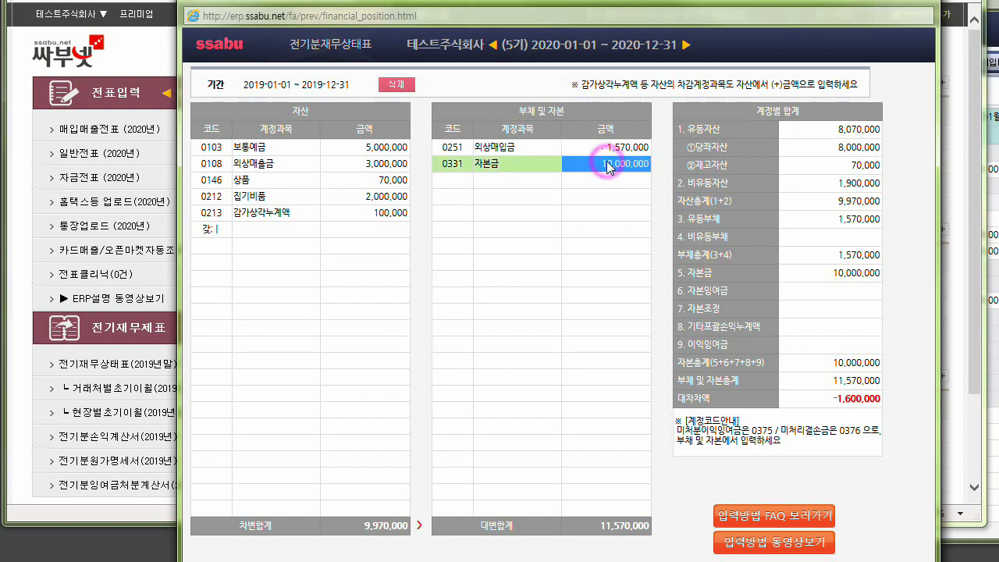
left_click(214, 229)
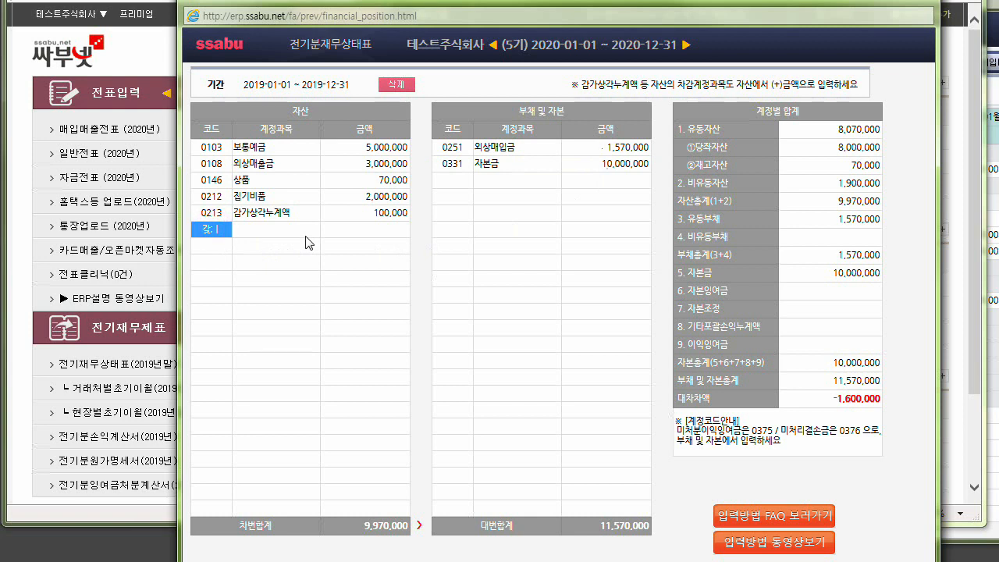
type("ㄱ")
type("가지급금")
key("Return")
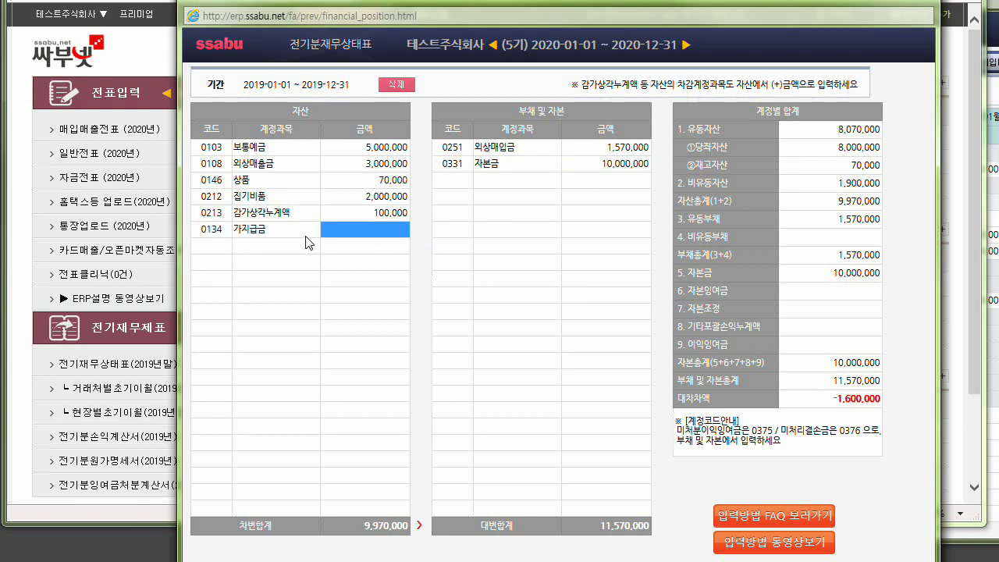
type("1,600,000")
key("Return")
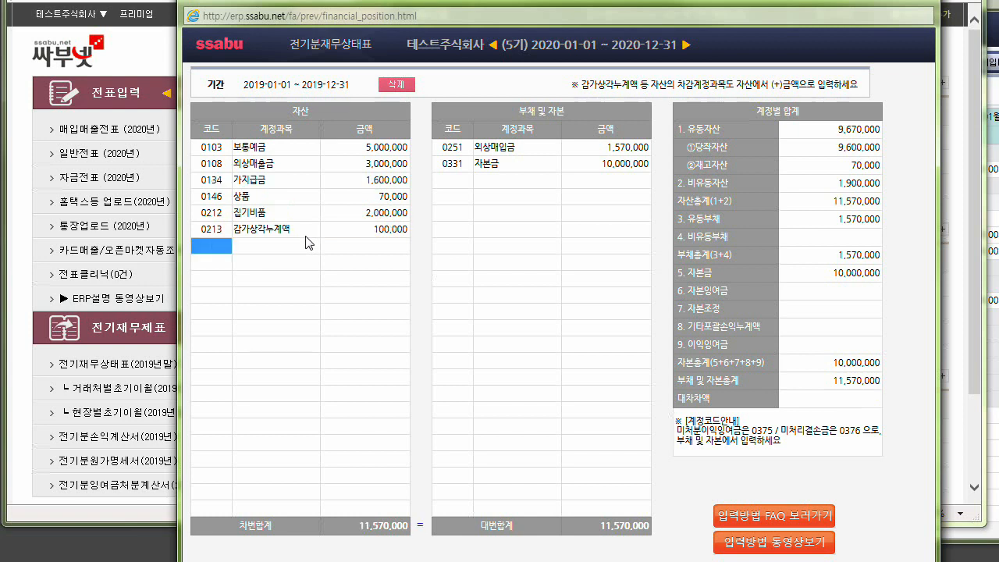
Delete the 0134 가지급금 row from the assets.
left_click(354, 183)
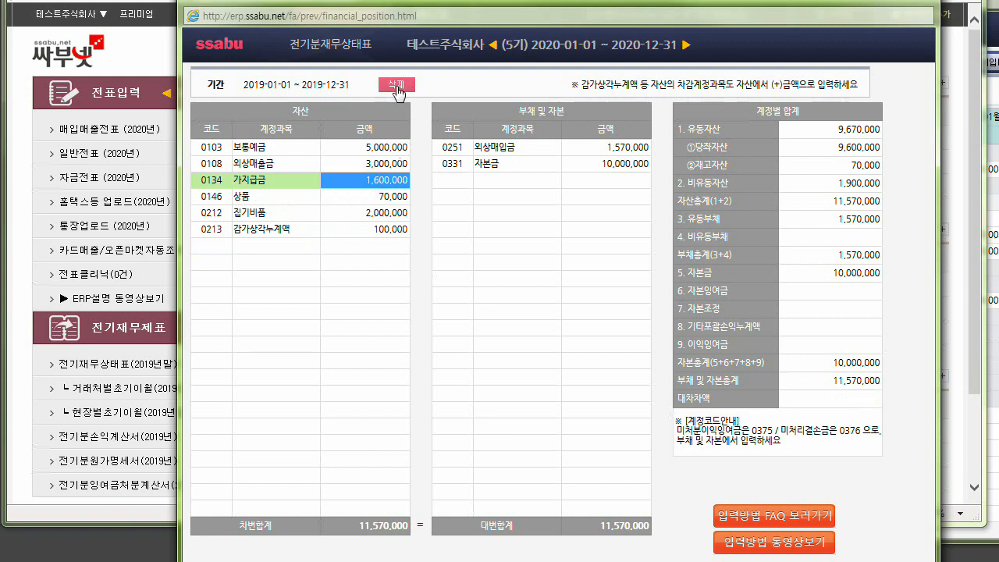
left_click(397, 84)
left_click(567, 315)
Set the amount of 0331 자본금 to 5,000,000 and check the 대변합계.
left_click(607, 163)
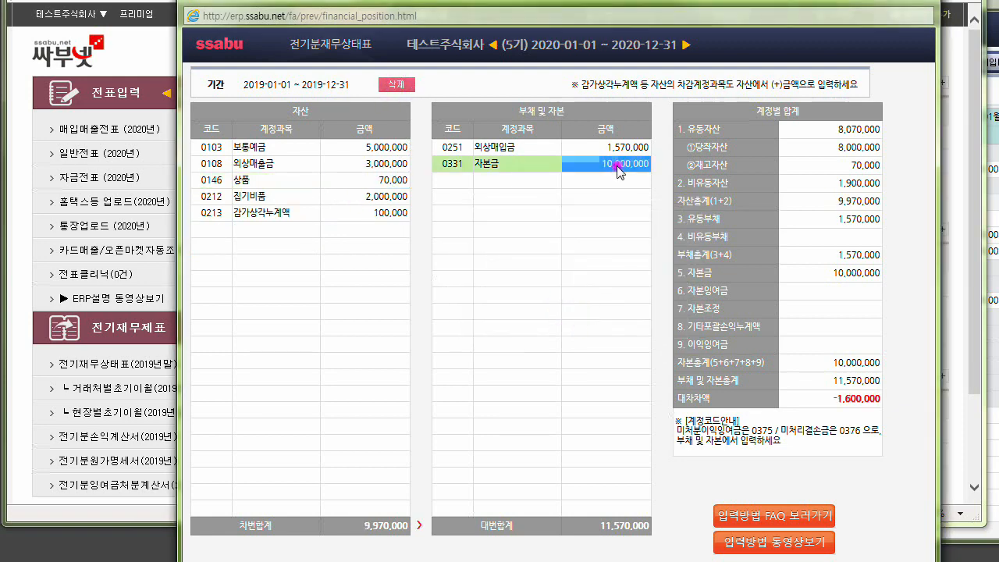
type("5,000,00")
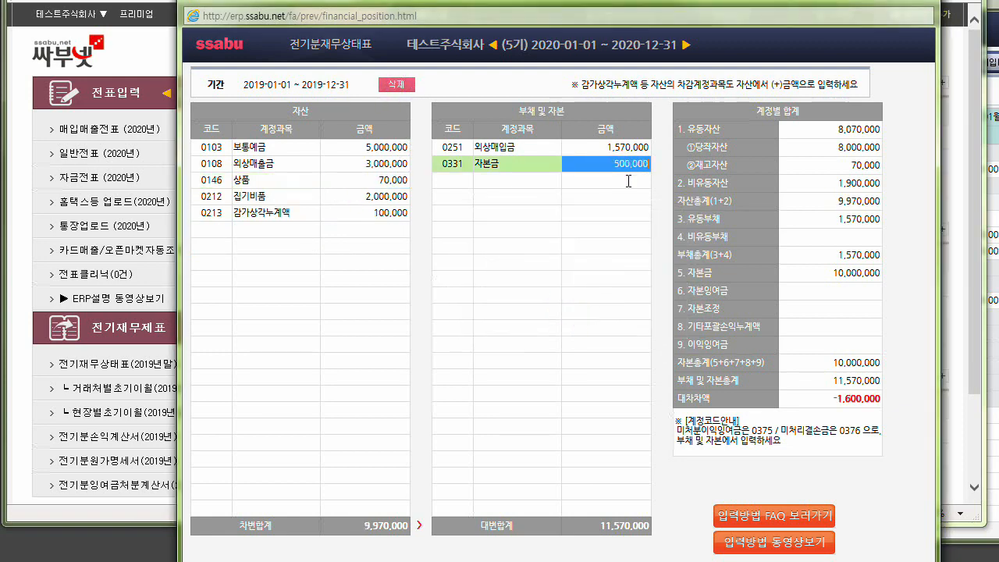
type("0")
key("Return")
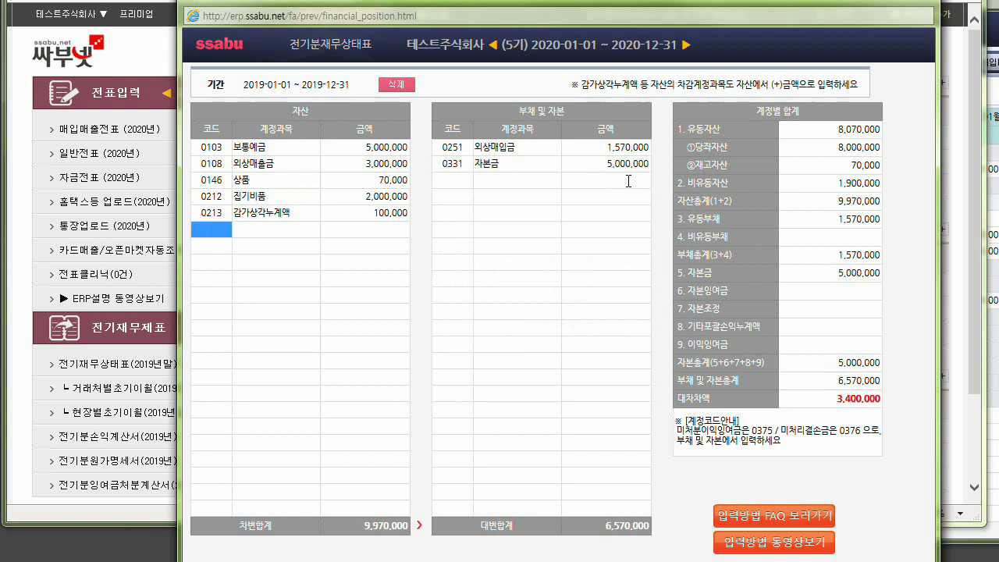
left_click(598, 528)
left_click_drag(619, 530, 644, 531)
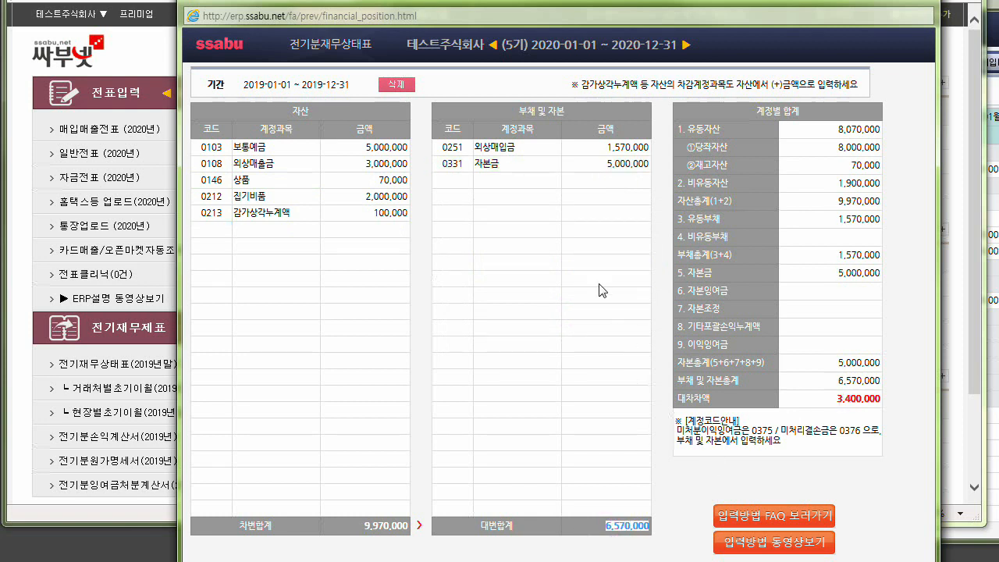
Add account 0257 가수금 with an amount of 3,400,000 under liabilities and capital.
left_click(462, 180)
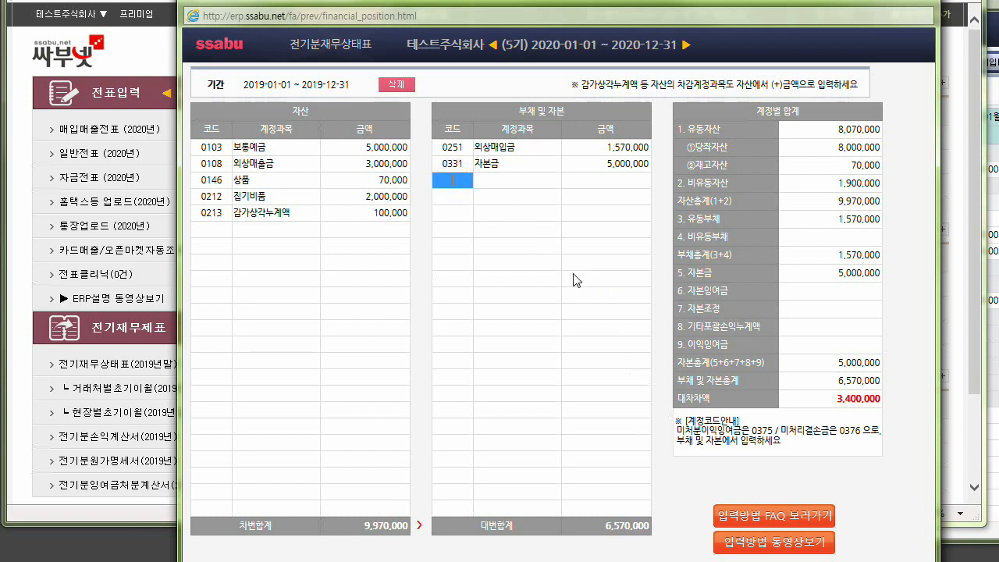
type("0257")
key("Return")
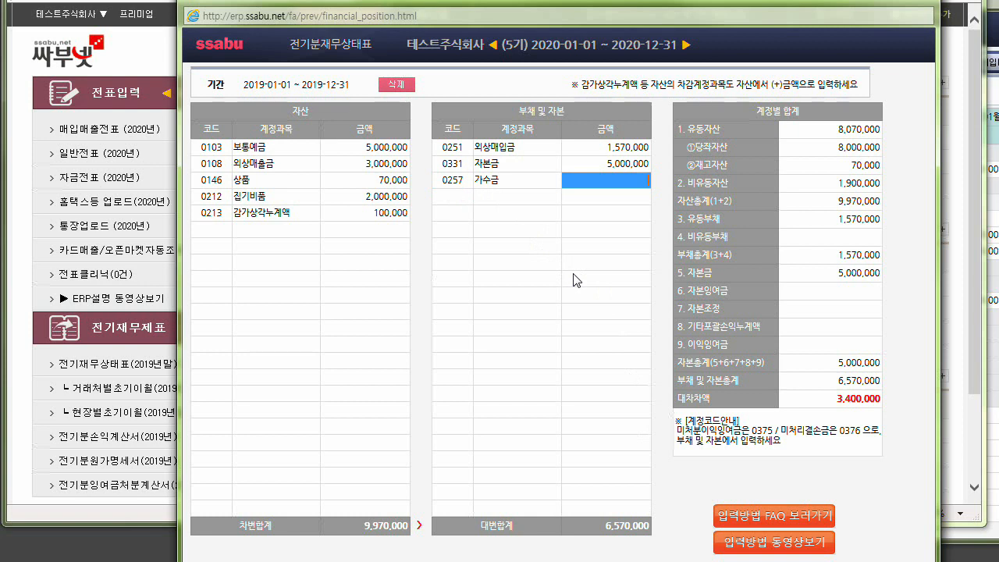
type("3,400,000")
key("Return")
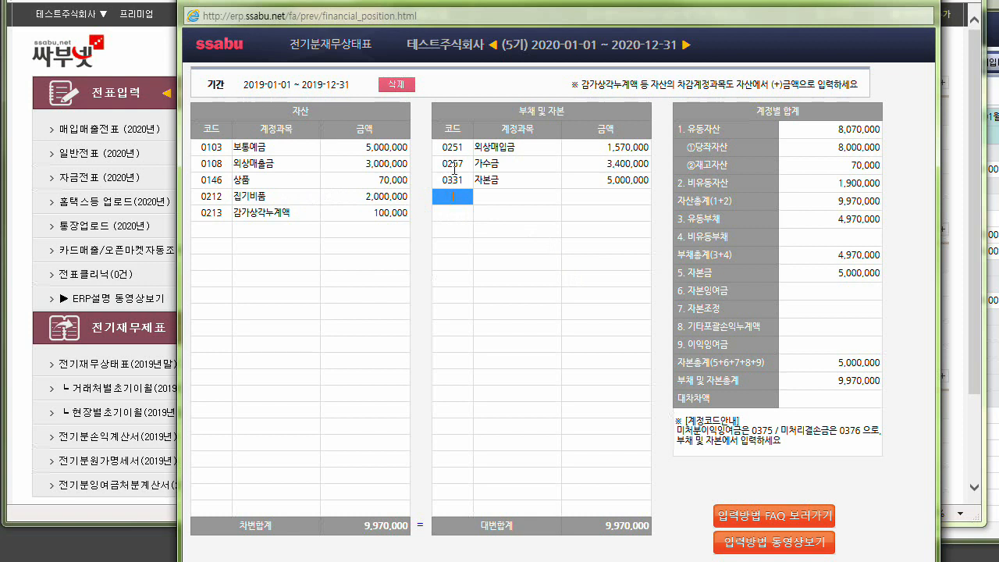
Review the 자본금 and 보통예금 amounts, check the main menu's 차대불일치 marks, and close the 2019 balance sheet.
left_click(620, 181)
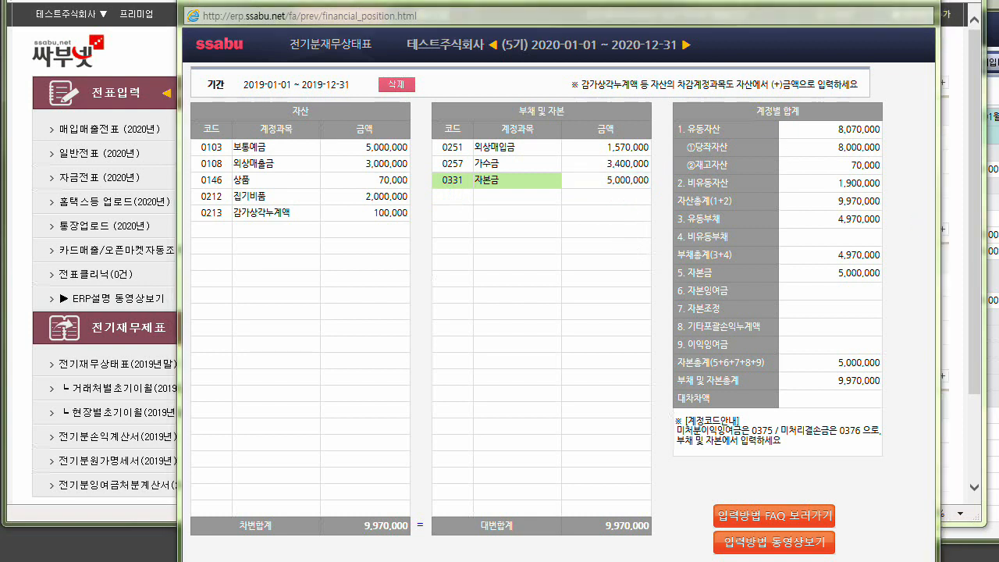
left_click(375, 148)
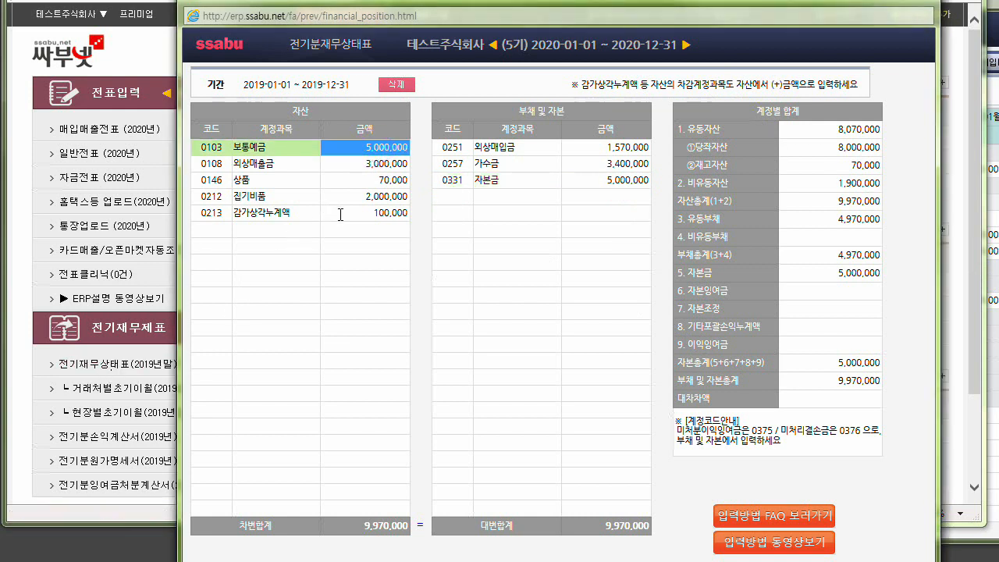
left_click(142, 48)
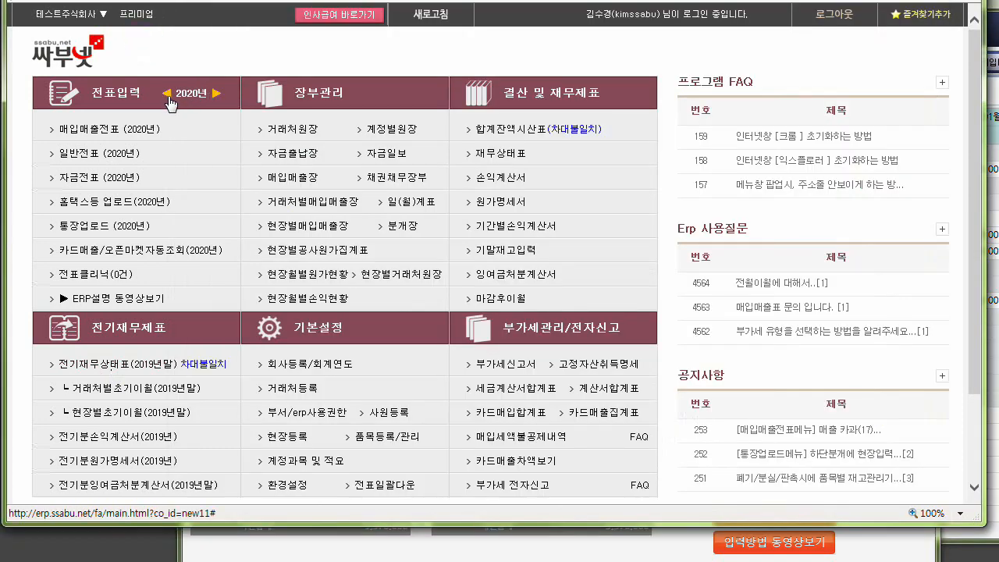
left_click(530, 130)
left_click(139, 364)
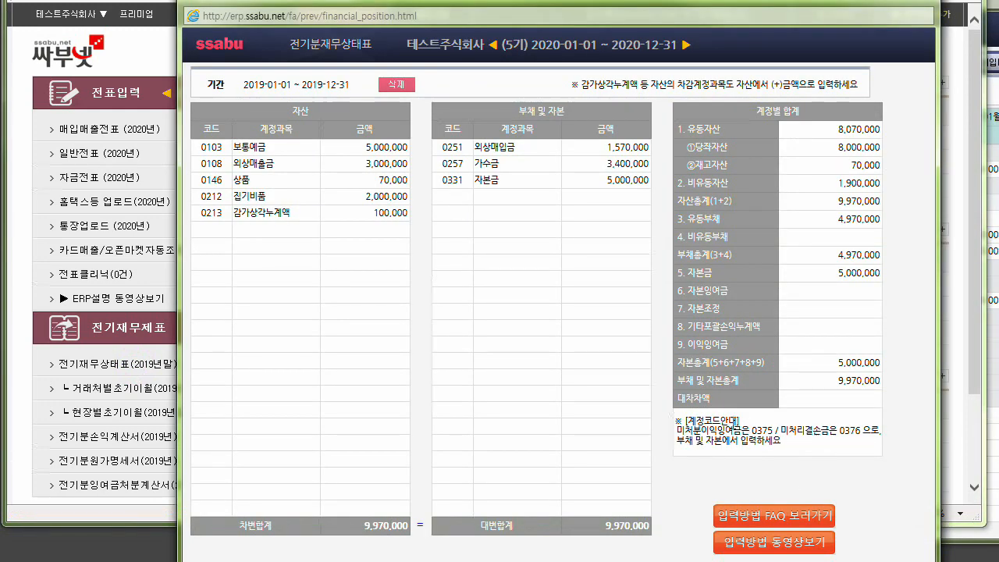
left_click(918, 1)
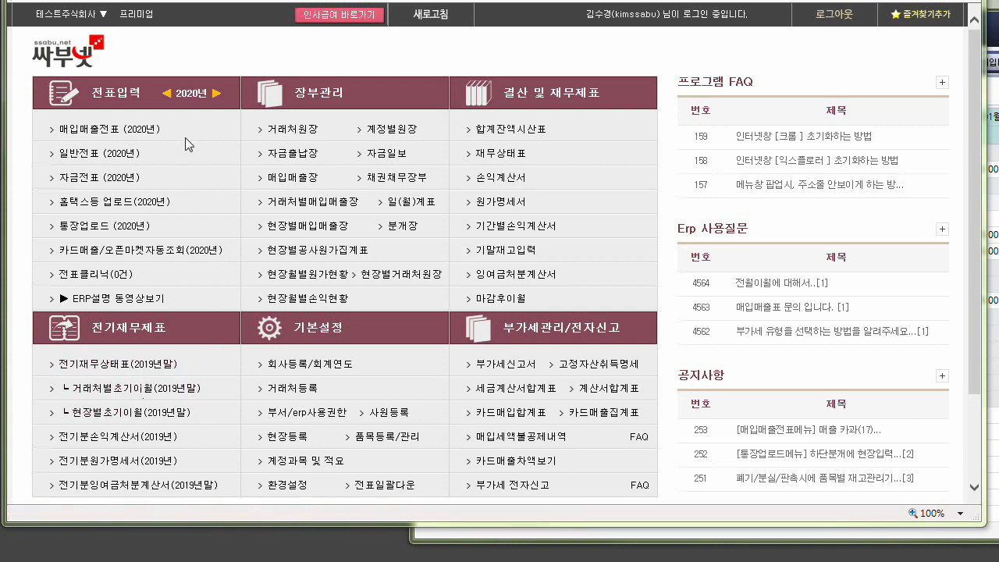
Switch the voucher year to 2019 and review the October, September and August entries in 매입매출전표 before closing it.
left_click(166, 93)
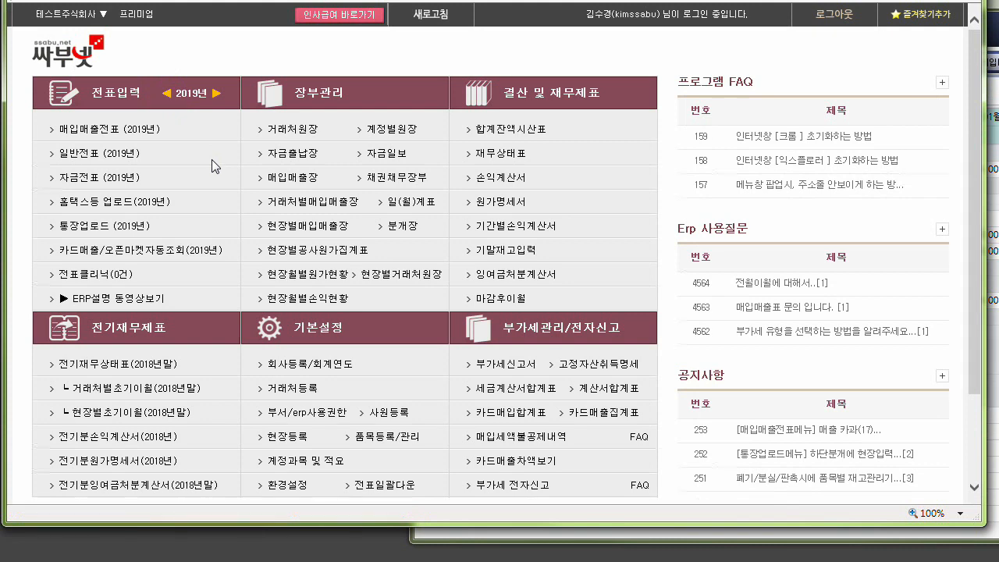
left_click(110, 137)
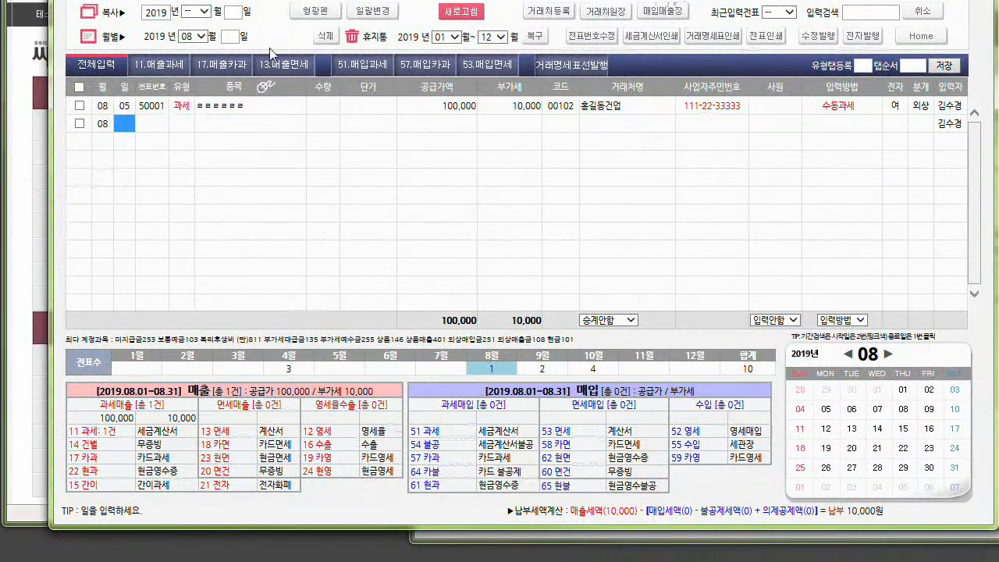
left_click(595, 365)
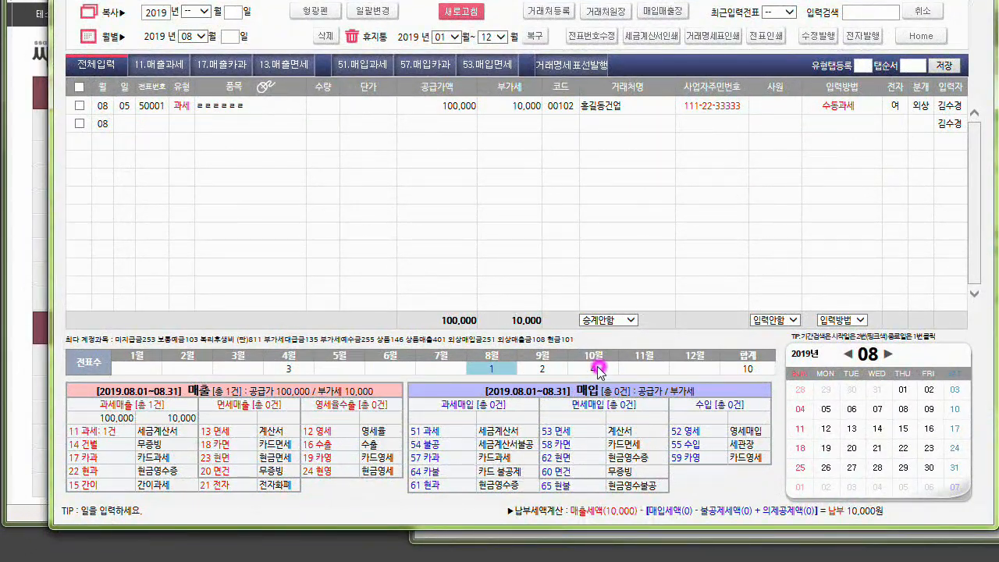
left_click(557, 367)
left_click(496, 362)
left_click_drag(289, 361, 321, 340)
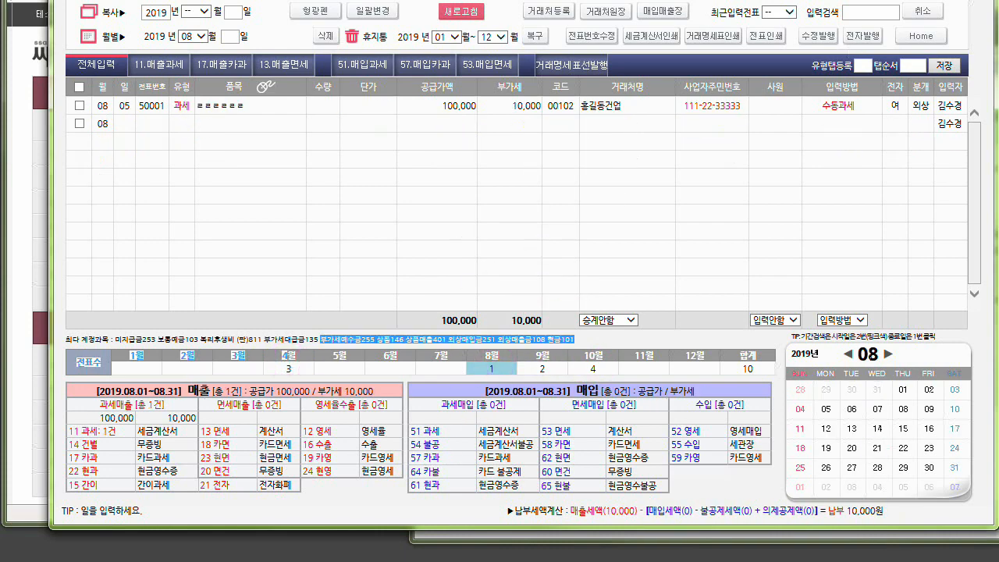
left_click(978, 0)
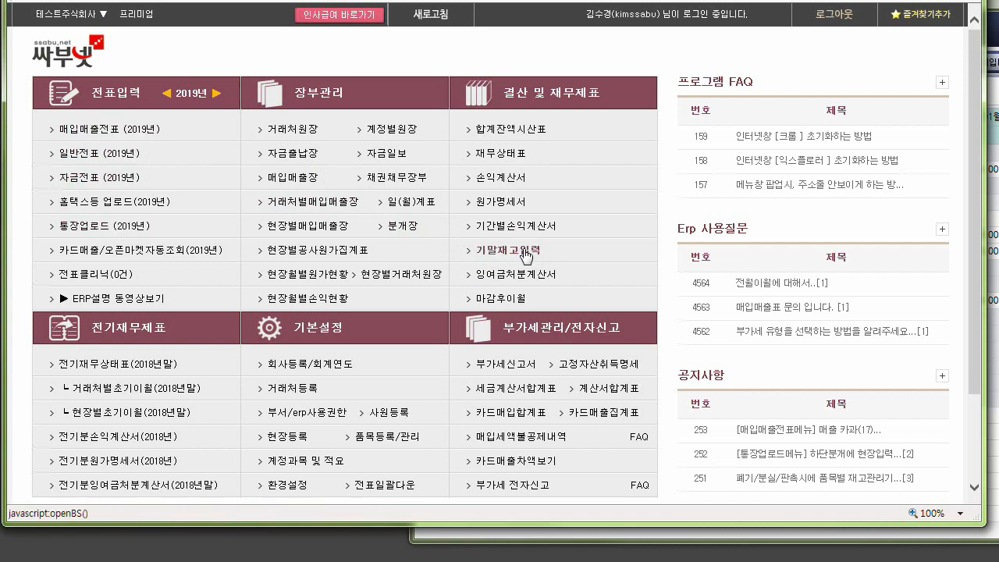
key("ctrl")
key("ctrl")
key("ctrl")
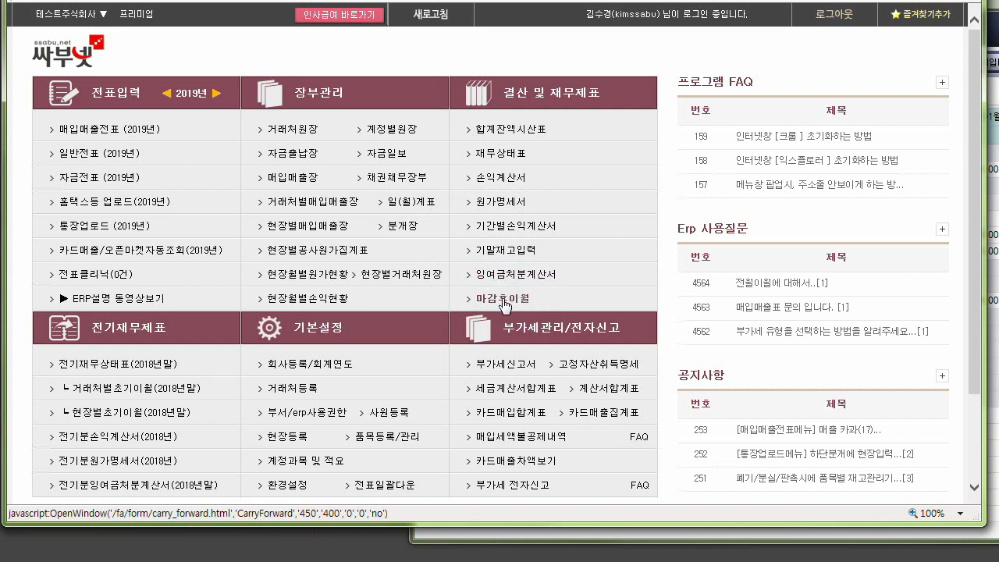
Switch the voucher year back and forth between 2019 and 2020 to compare 마감후이월 with the dates shown under 전기재무제표.
key("ctrl")
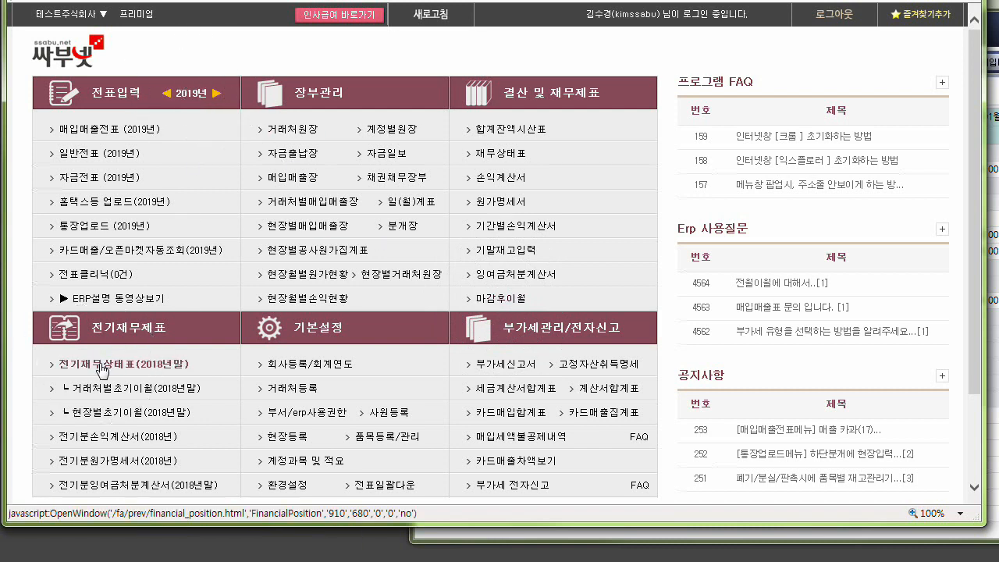
key("ctrl")
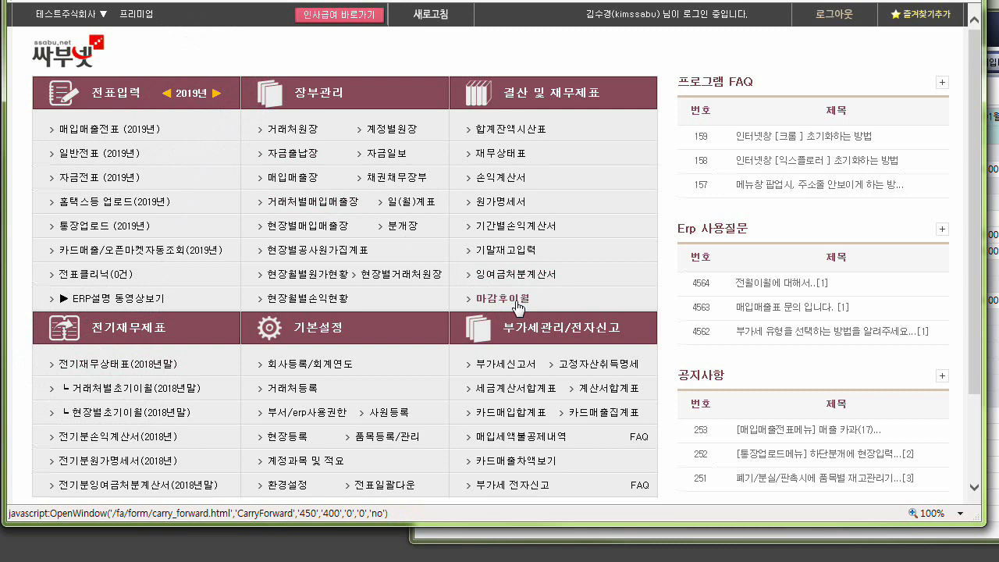
left_click(216, 93)
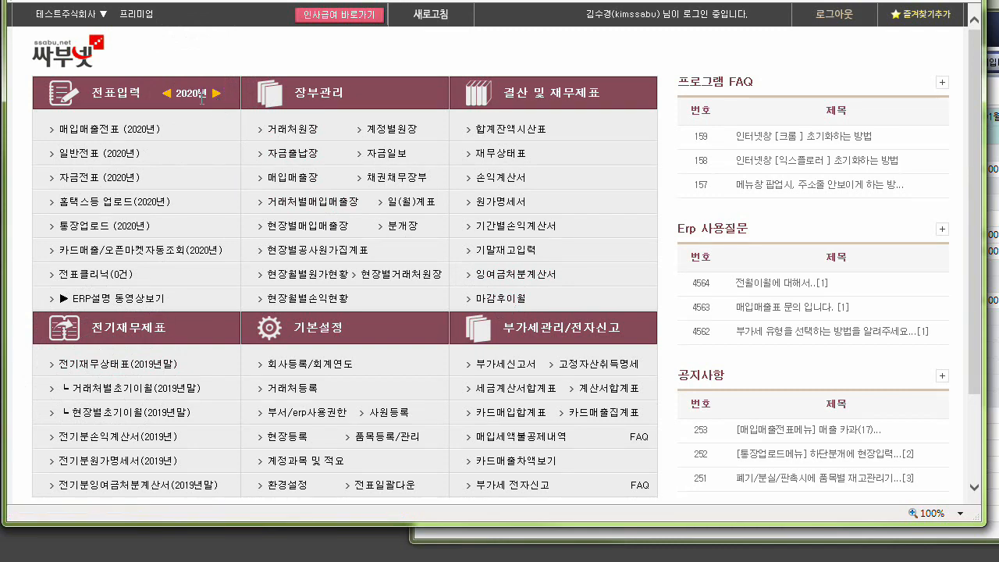
key("ctrl")
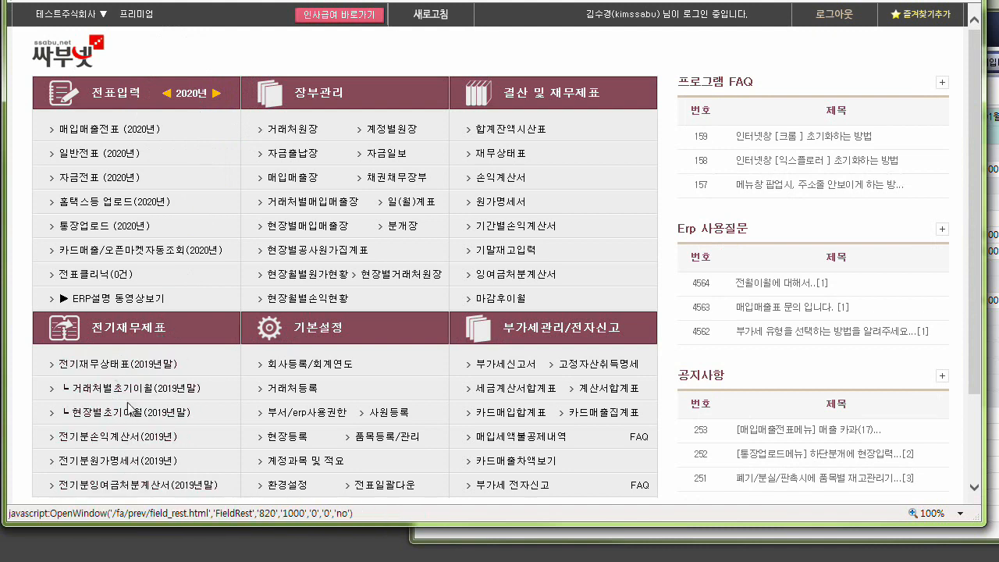
key("ctrl")
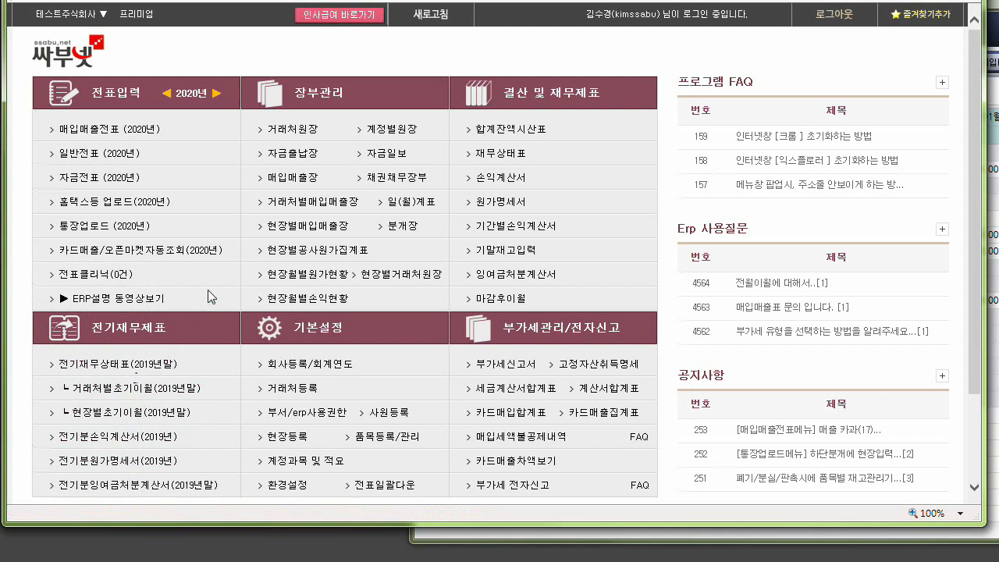
left_click(167, 93)
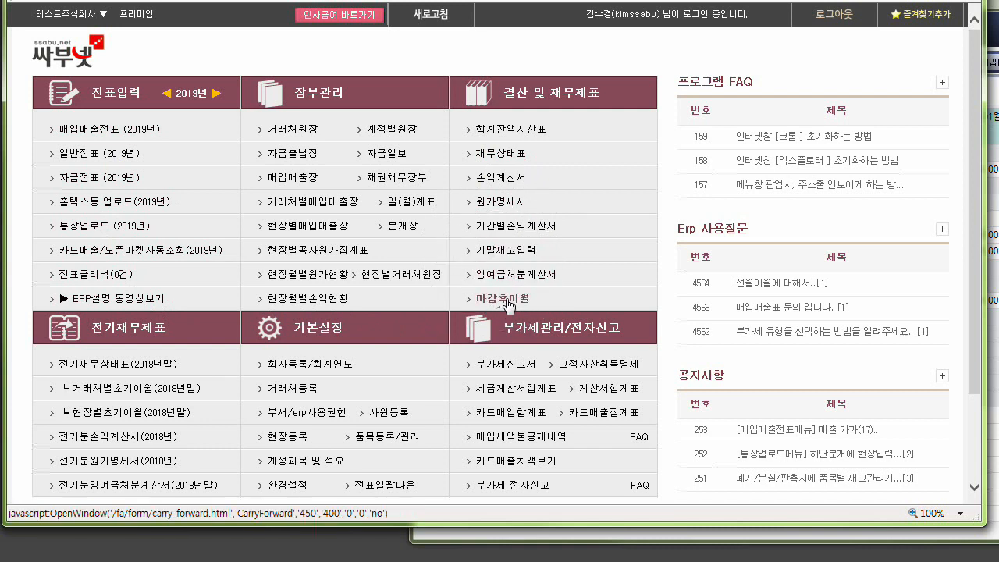
left_click(216, 93)
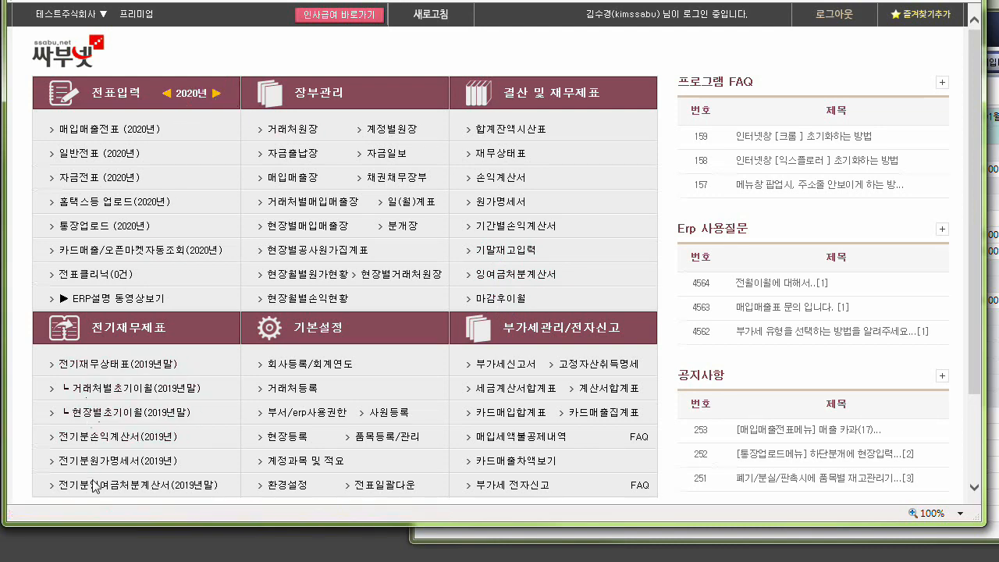
left_click(168, 97)
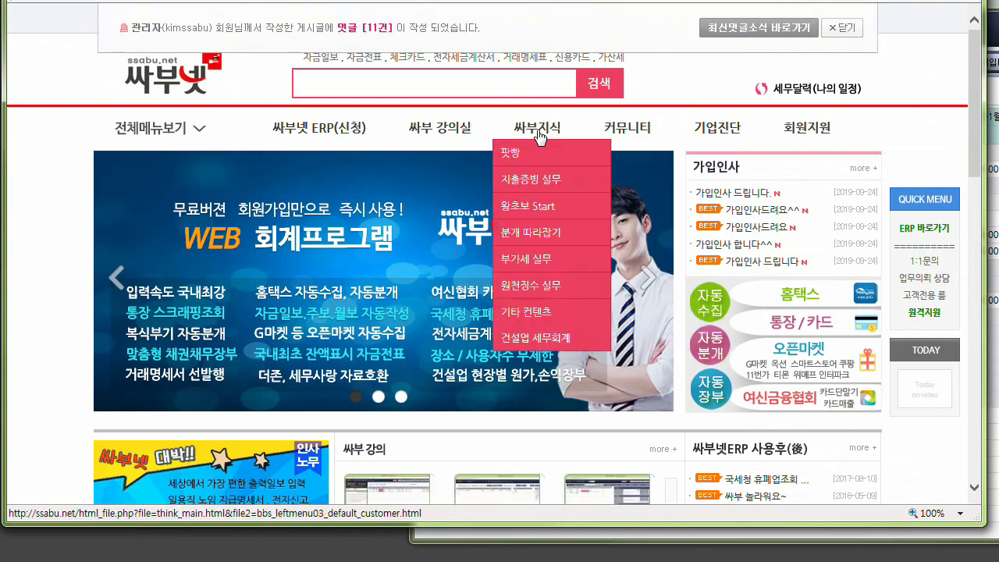
Browse the 싸부 강의실 video list for lecture 22 on 기말재고입력, 손익마감 and 마감후이월, and return to the ERP main menu.
mouse_move(451, 130)
left_click(445, 153)
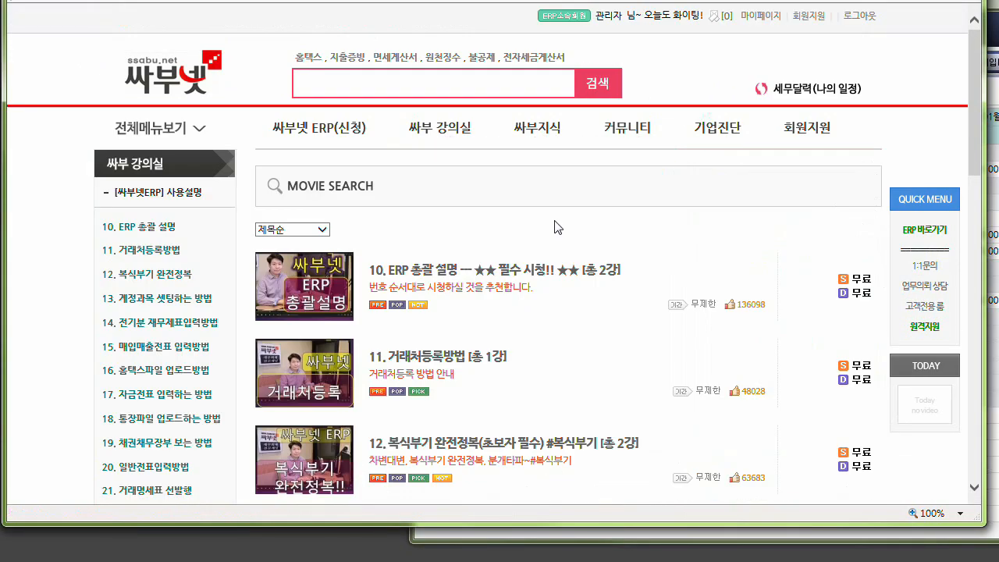
scroll(548, 228, "down", 1)
scroll(549, 227, "down", 7)
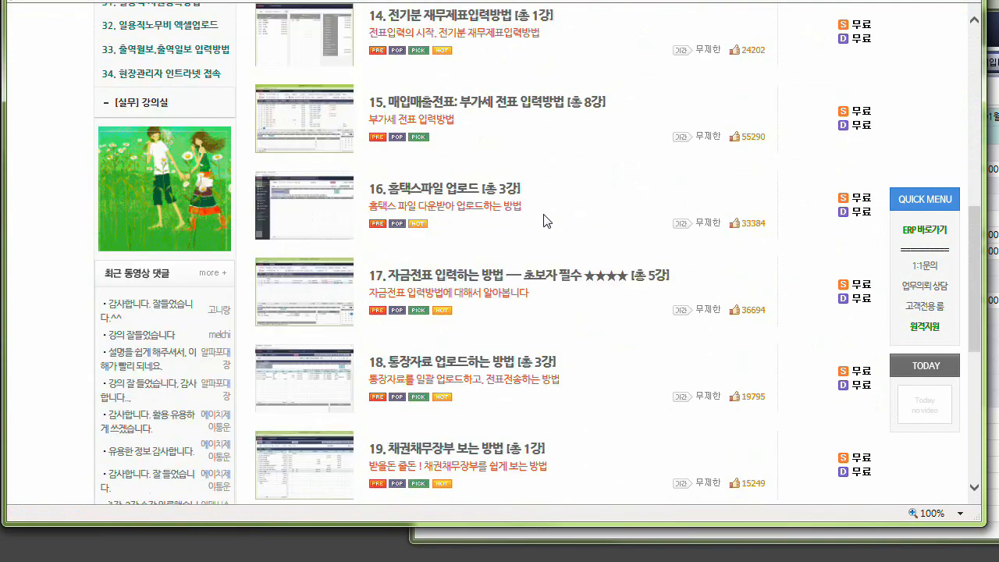
scroll(545, 218, "down", 4)
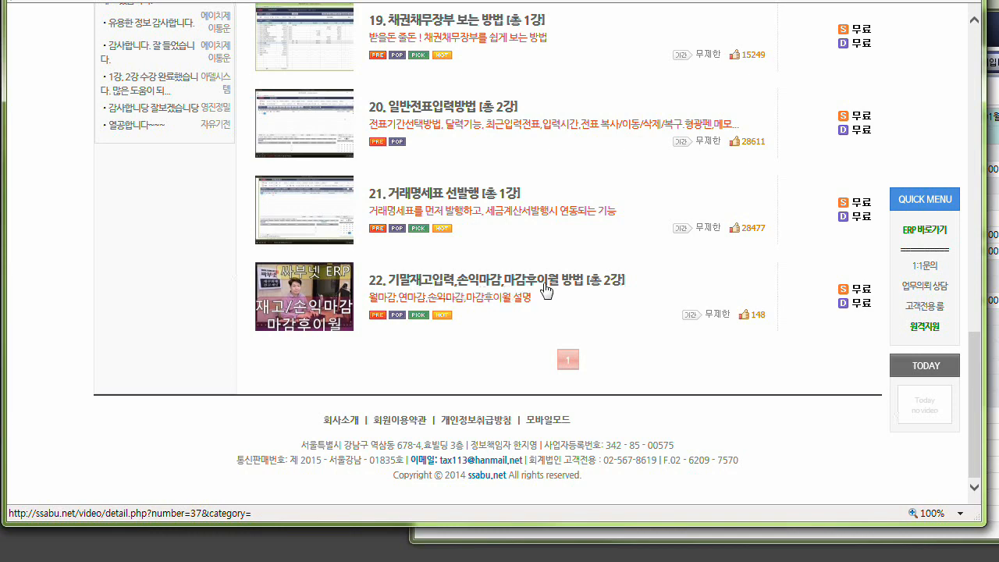
scroll(559, 293, "up", 10)
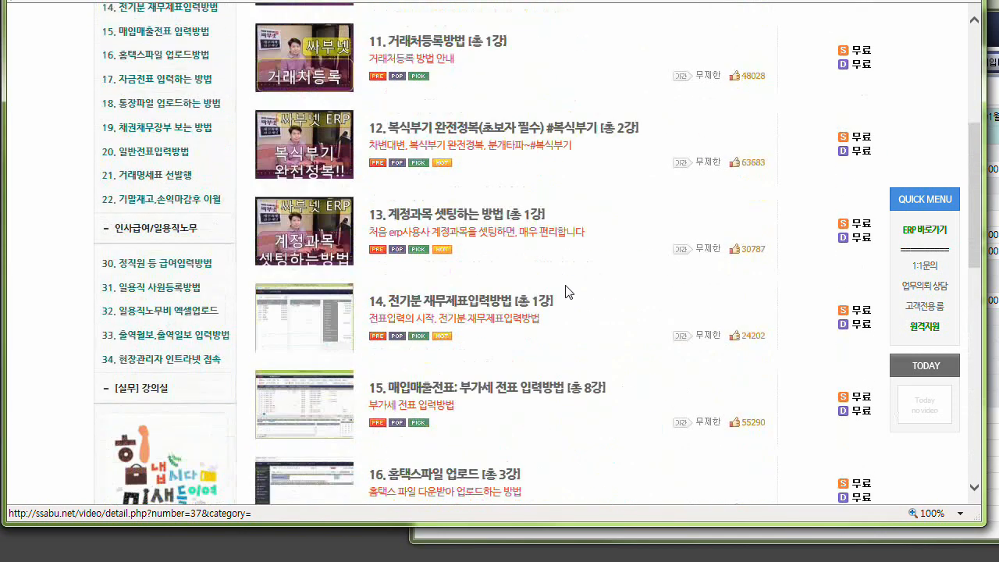
scroll(559, 292, "up", 4)
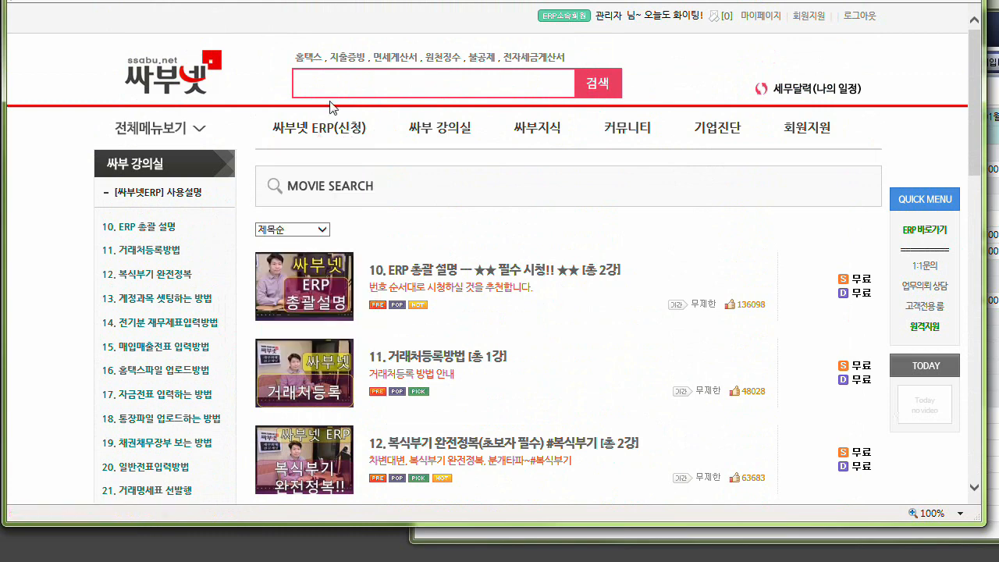
mouse_move(345, 125)
left_click(327, 158)
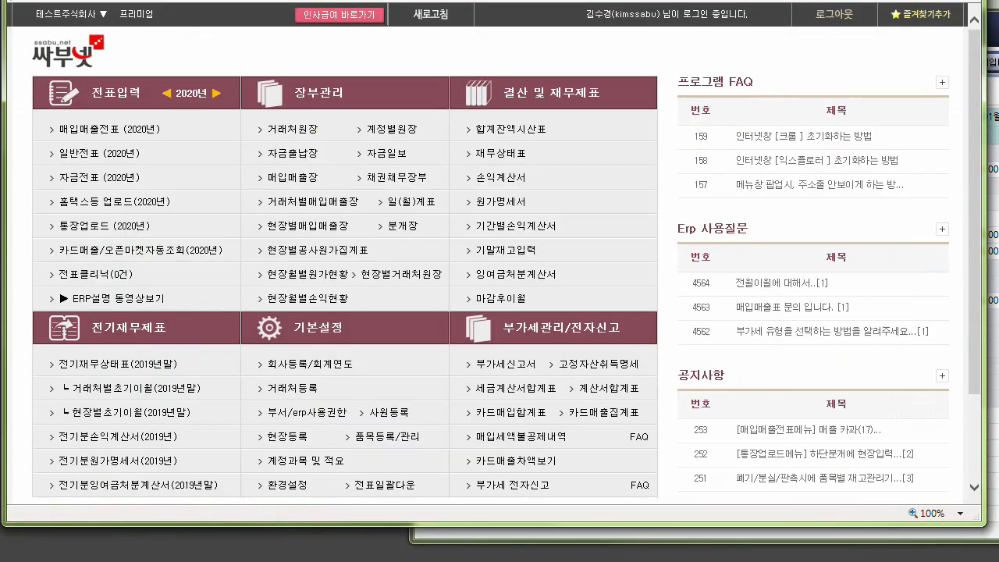
Check the 2019 당기순이익 in the 손익계산서 and close that statement.
left_click_drag(991, 6, 553, 0)
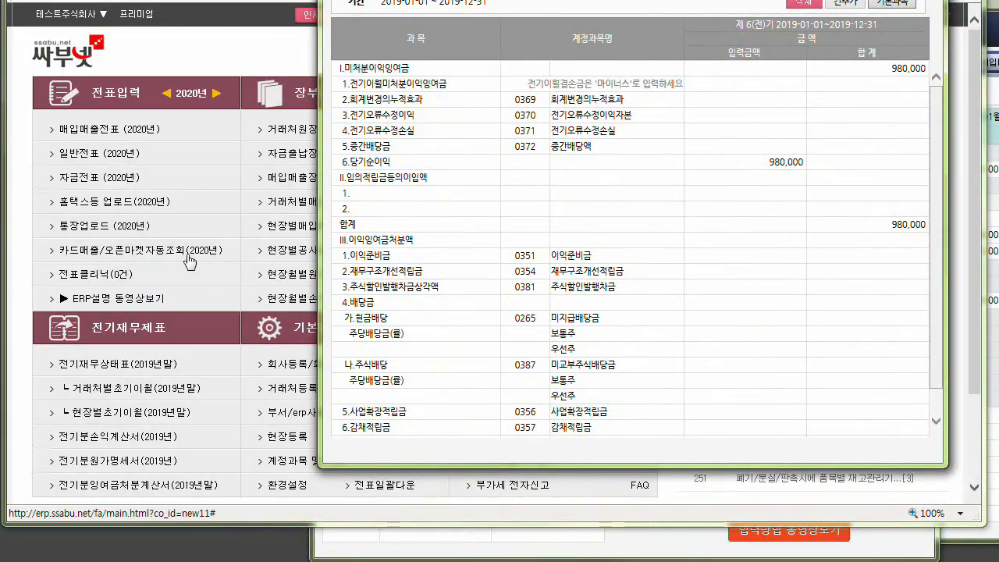
left_click(102, 443)
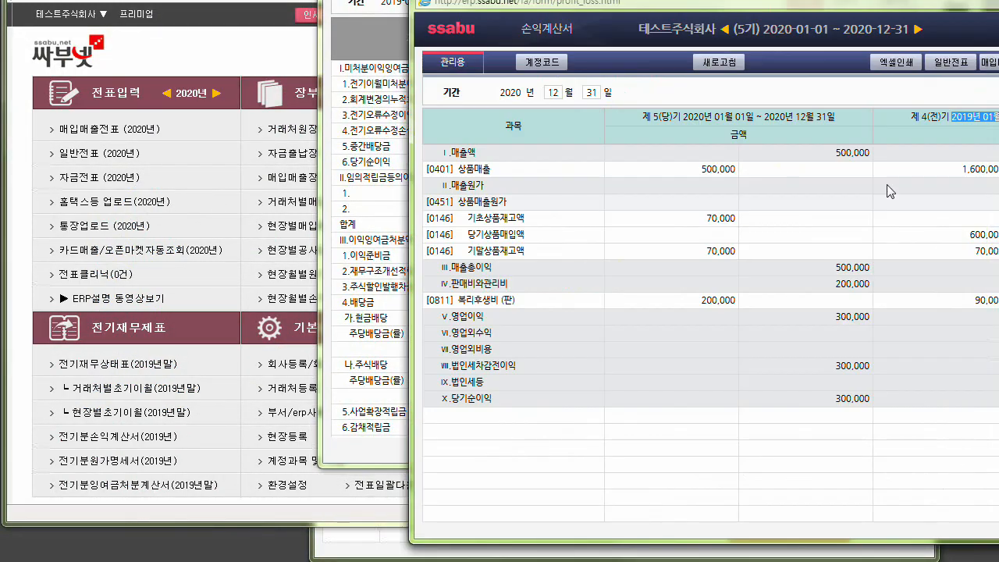
left_click_drag(772, 0, 534, 0)
double_click(892, 362)
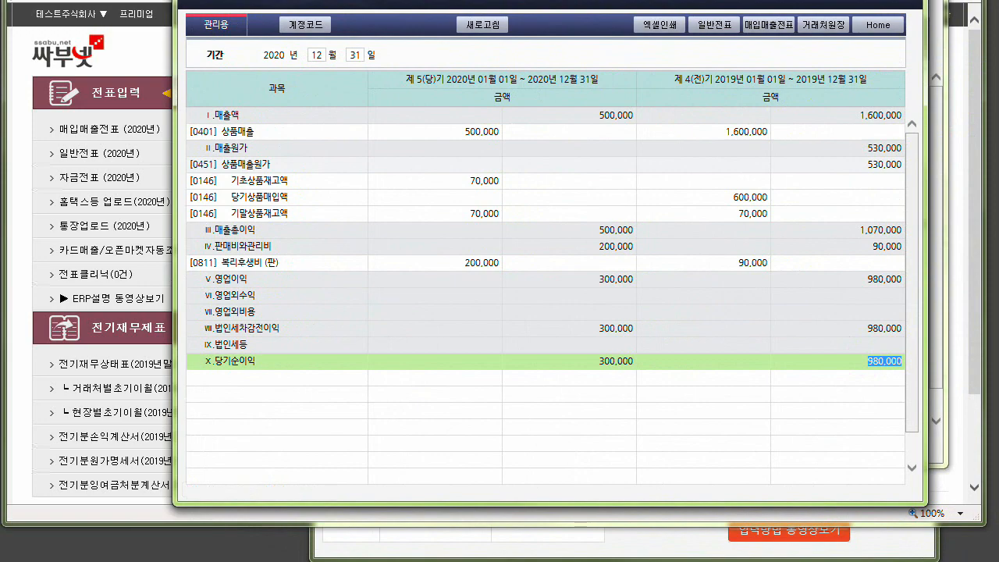
left_click(907, 0)
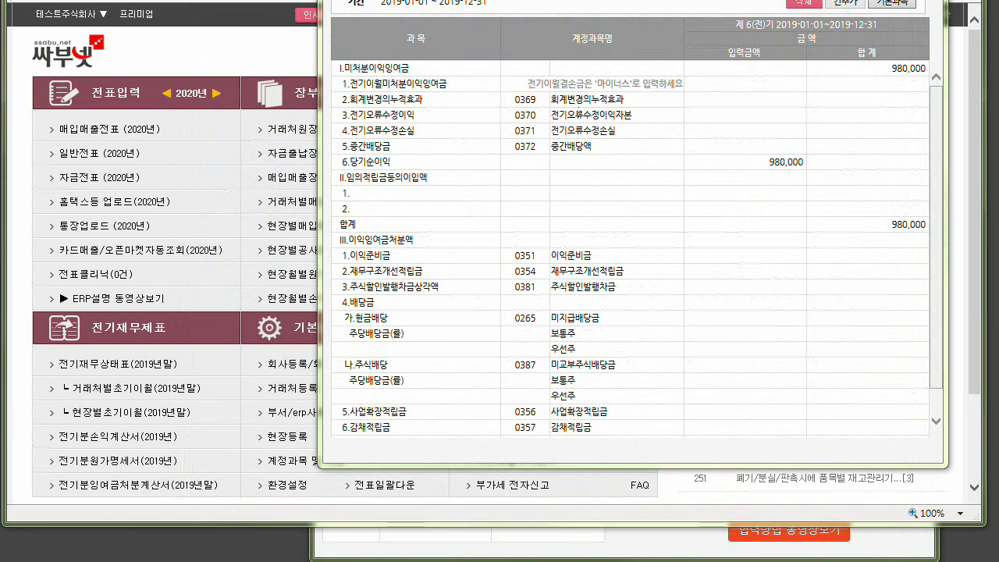
Bring the 전기분잉여금처분계산서 fully into view and check its 당기순이익 amount.
left_click_drag(512, 0, 437, 55)
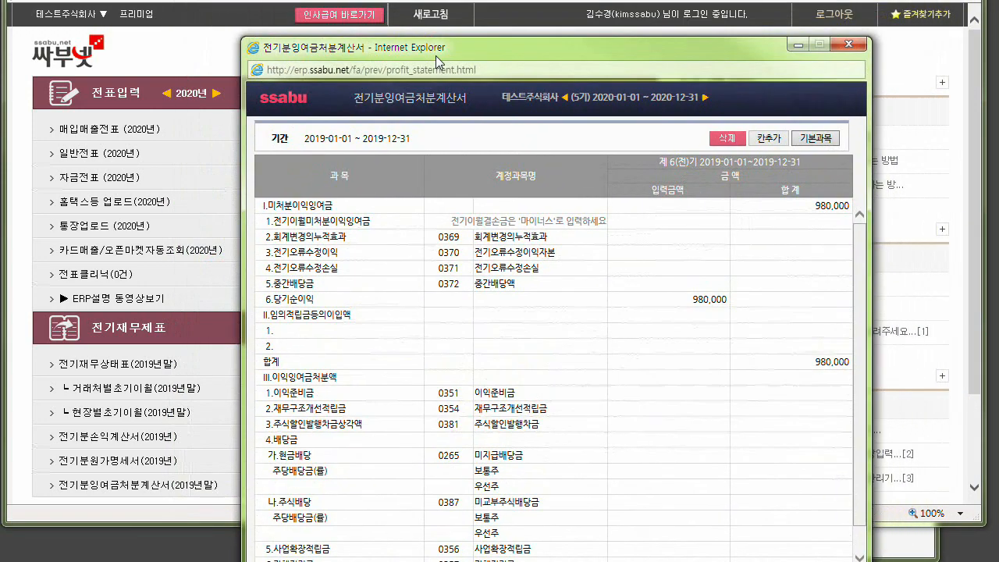
left_click(341, 304)
left_click(679, 301)
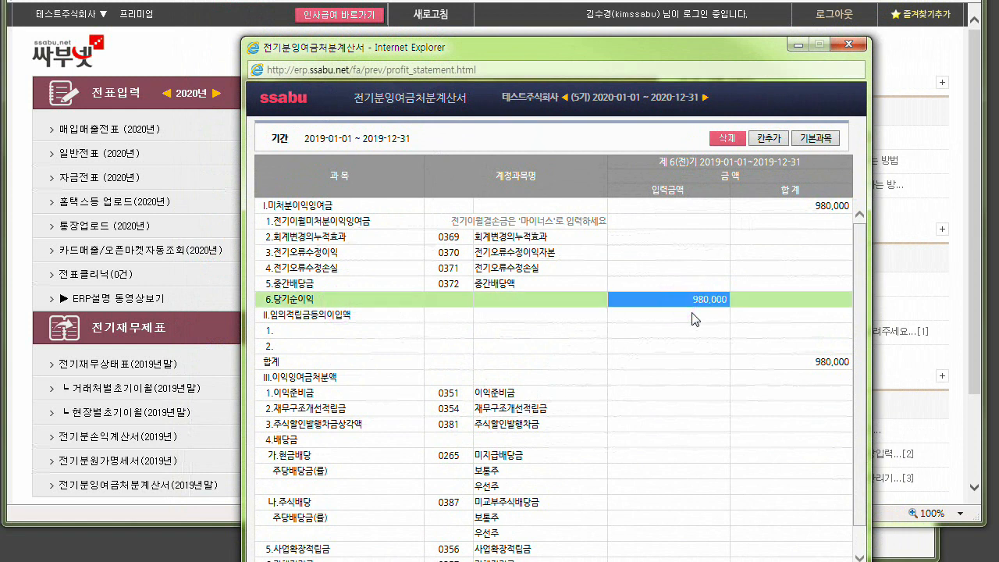
Enter 5,000,000 as the 전기이월미처분이익잉여금 amount in the 전기분잉여금처분계산서.
left_click(655, 222)
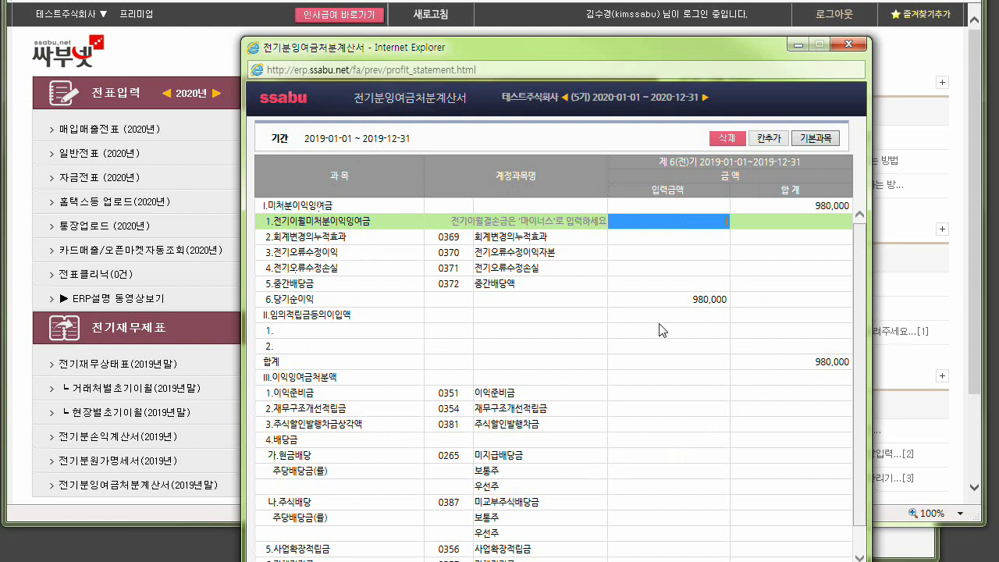
type("5000000")
key("Return")
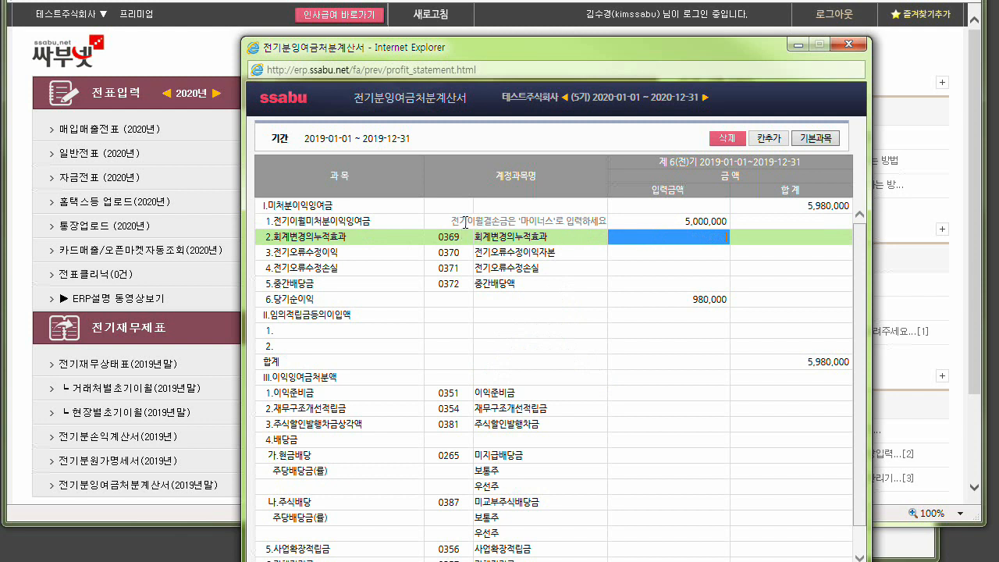
Set the 전기이월미처분이익잉여금 amount to -3,000,000 as a carried-forward deficit, review the row, and close the 전기분잉여금처분계산서.
left_click(689, 221)
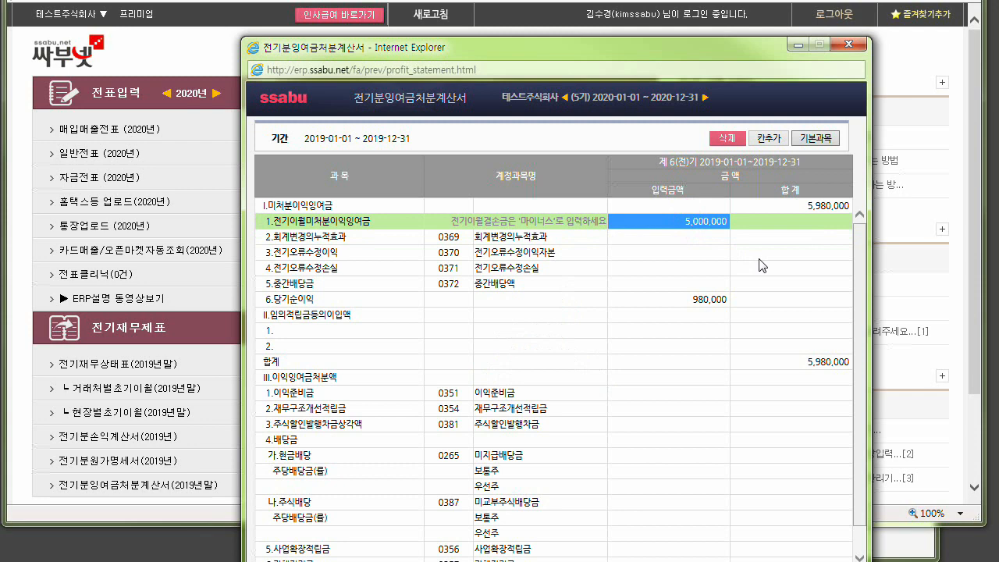
key("BackSpace")
type("-300,000")
key("Return")
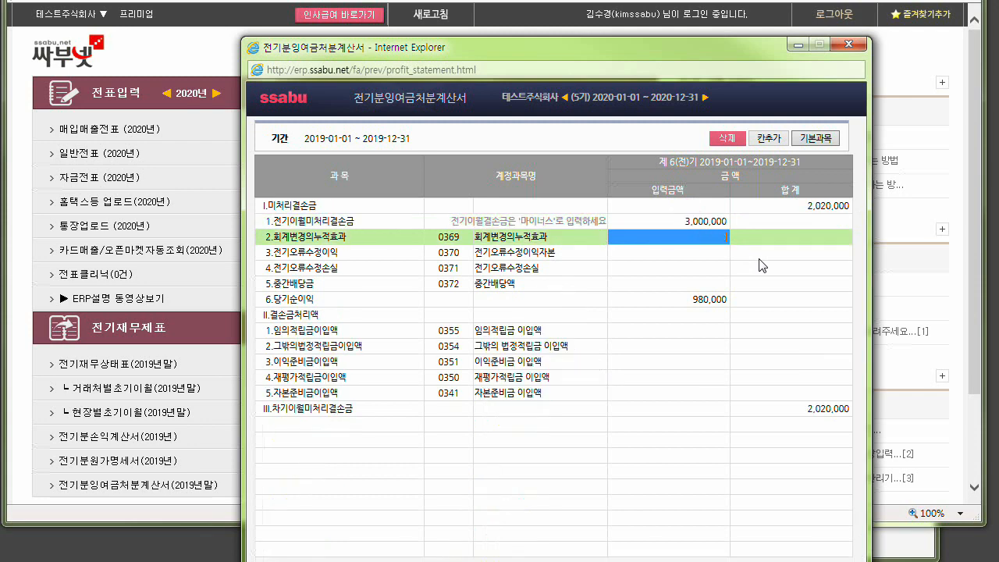
left_click(326, 219)
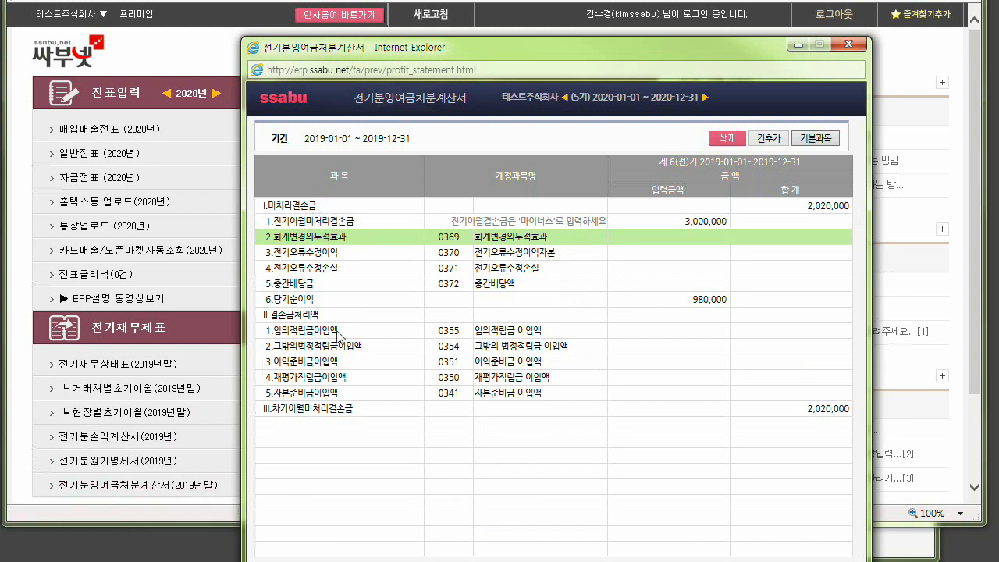
left_click(848, 44)
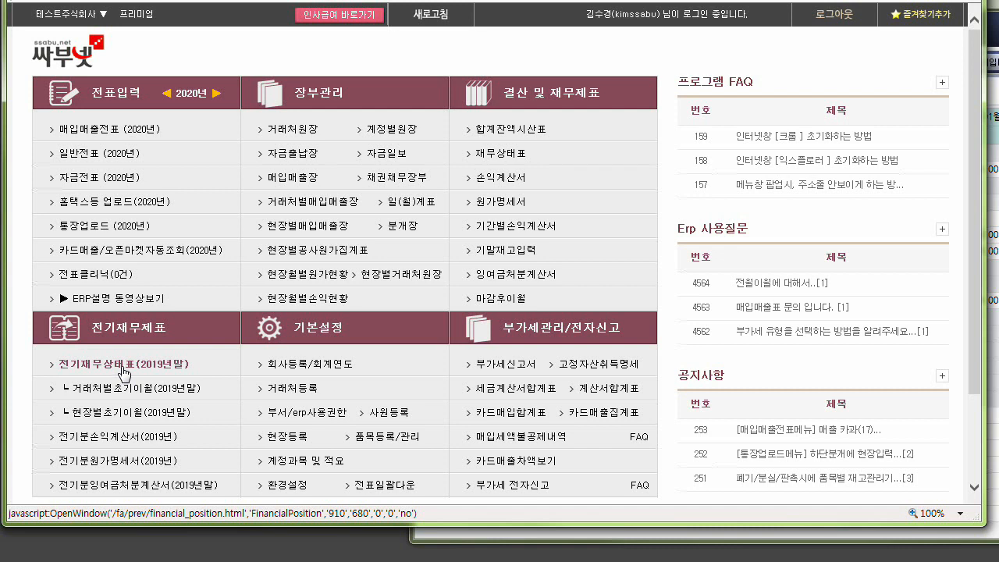
Open the 2019 전기분원가명세서, review its cost categories from 500번대(제조) to 750번대(운송), and close it.
left_click(111, 460)
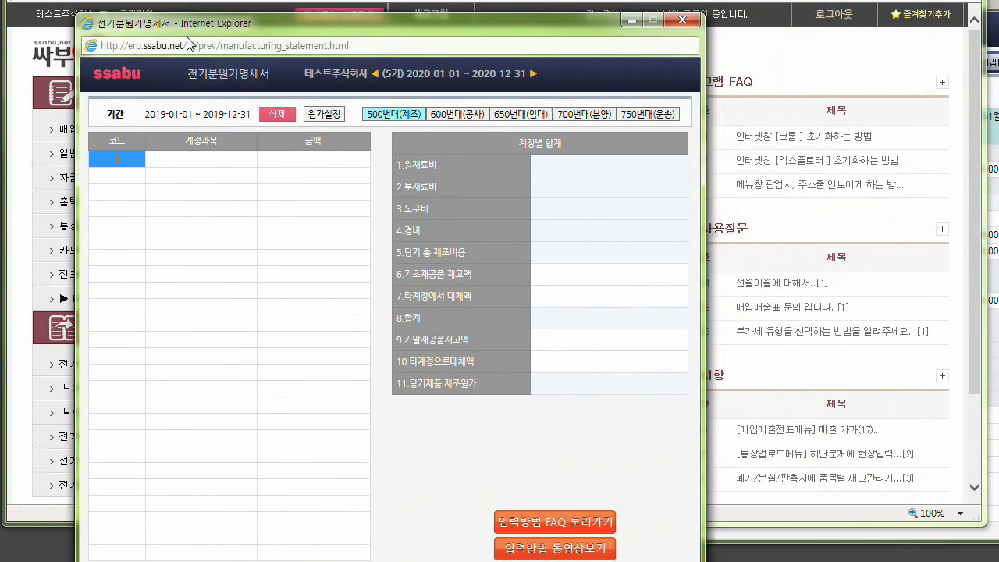
left_click(390, 123)
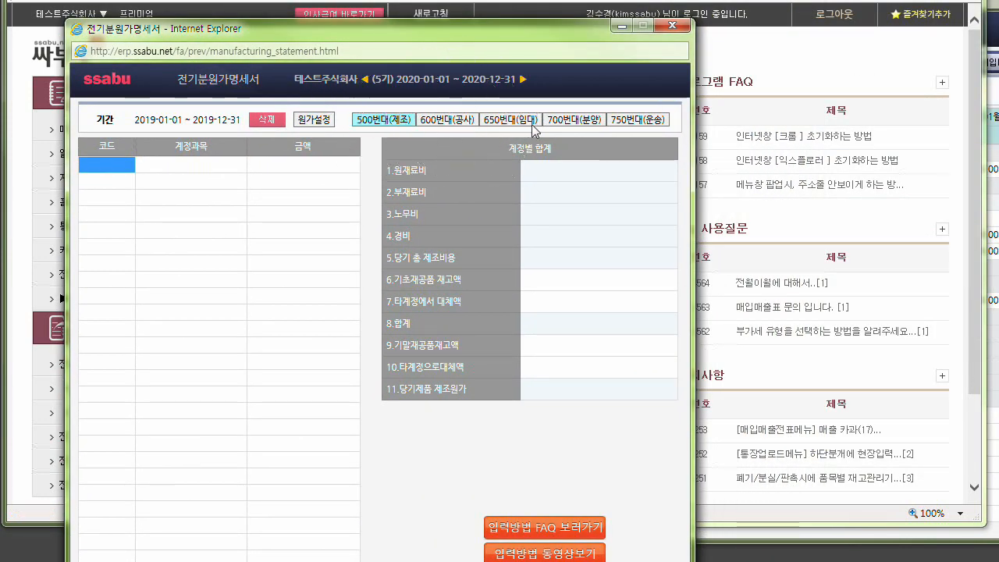
left_click(645, 125)
left_click_drag(210, 79, 245, 88)
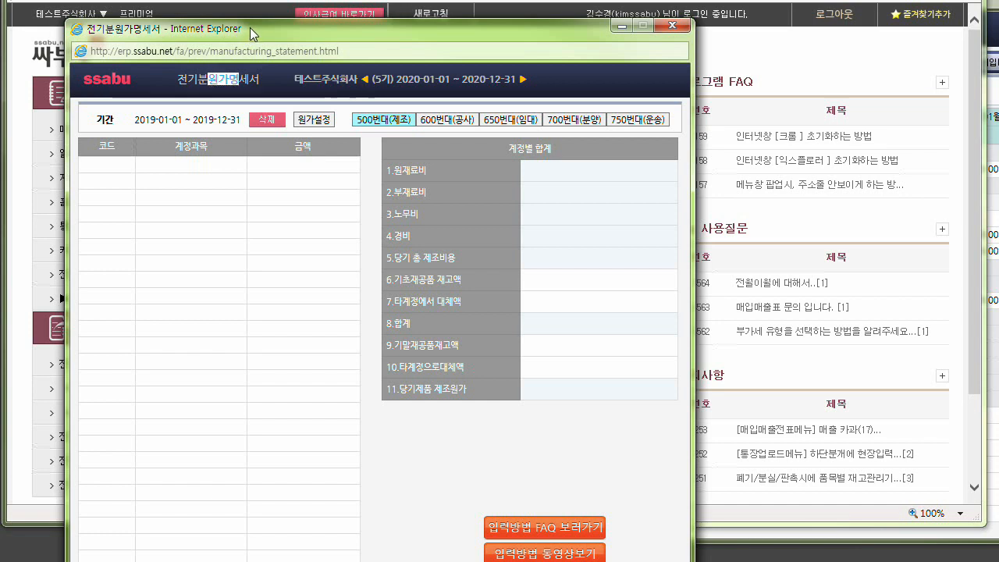
left_click(670, 30)
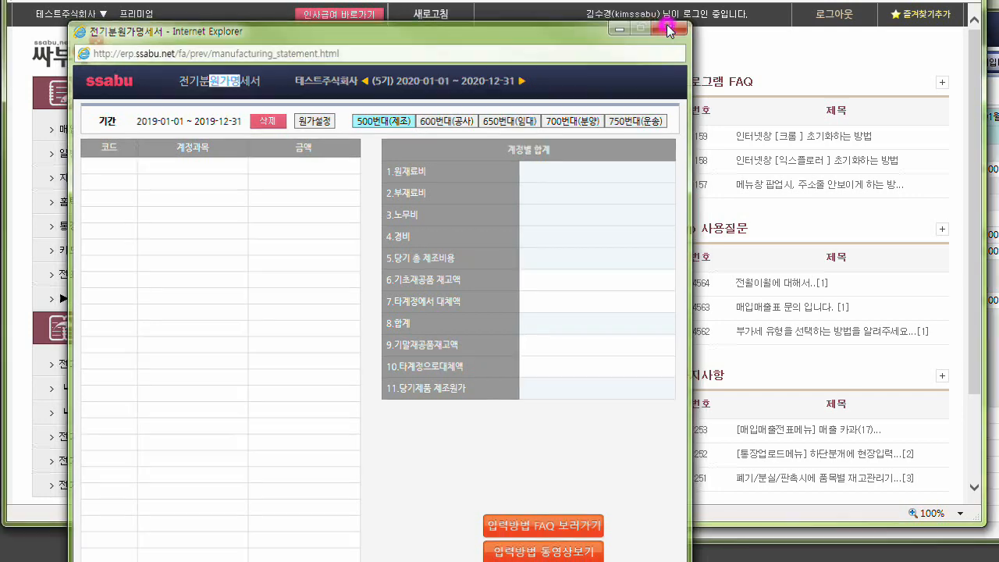
Open the 2019 전기분손익계산서, examine the 0451 상품매출원가 row, and move the window clear of the main menu's 전기재무제표 list.
left_click(108, 437)
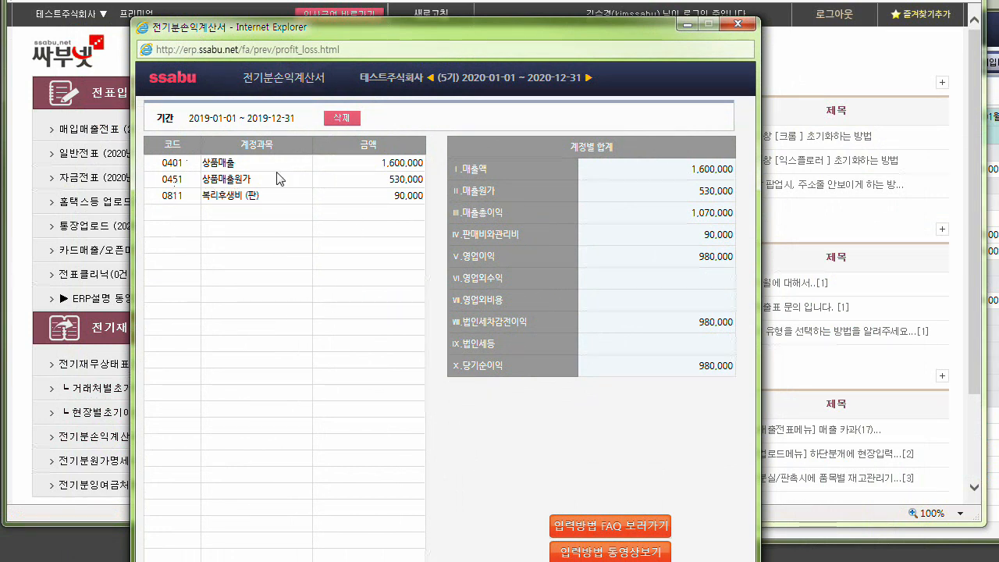
left_click(212, 178)
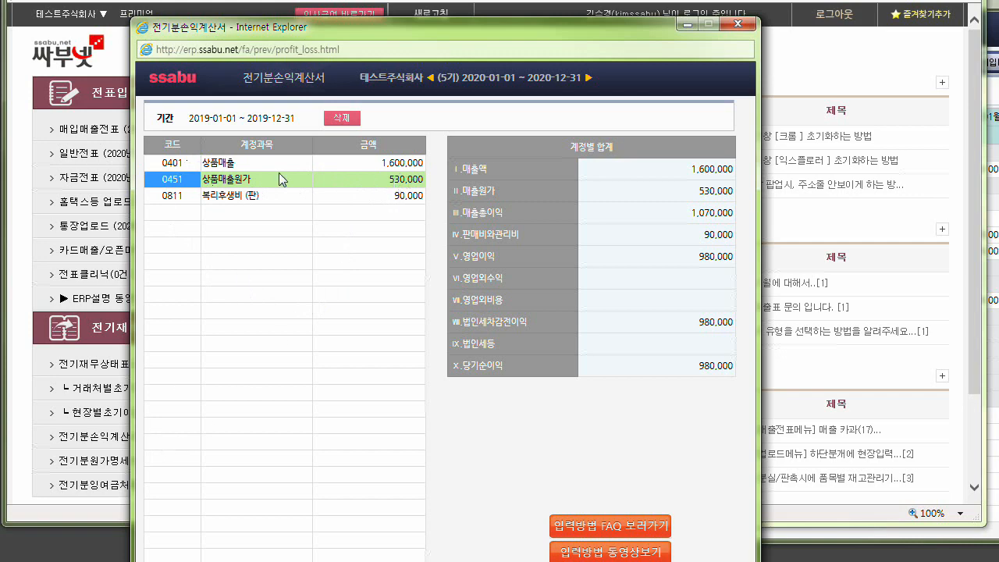
left_click_drag(318, 28, 497, 4)
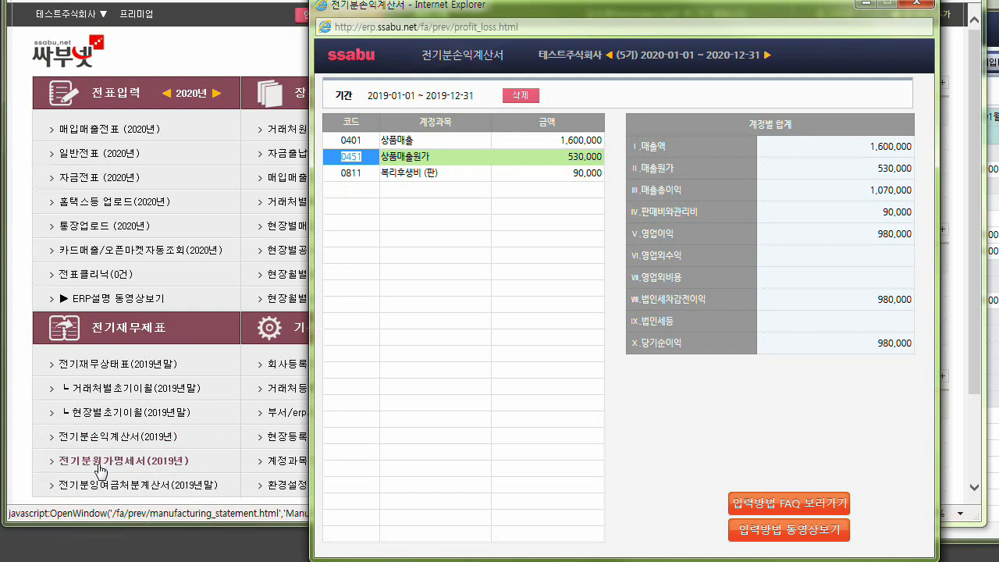
Open the 2019 전기재무상태표 and add asset account 0153 원재료 with an amount of 30,000.
left_click(99, 466)
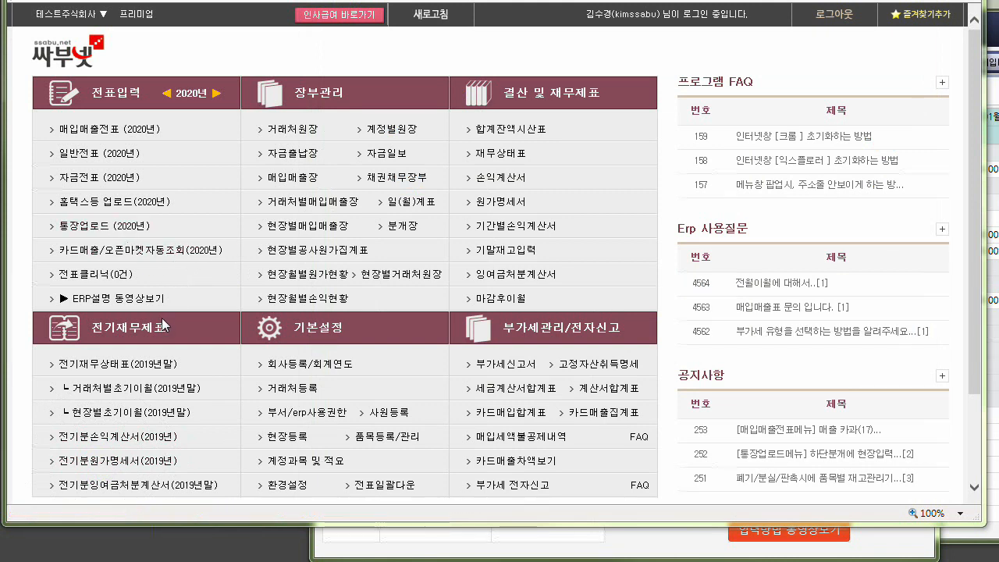
left_click(119, 368)
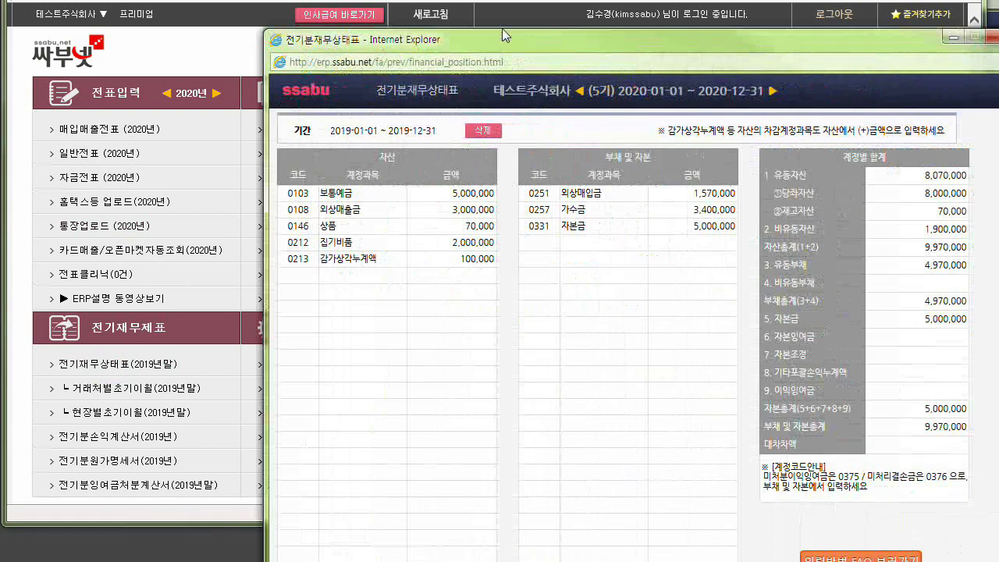
left_click_drag(502, 28, 421, 12)
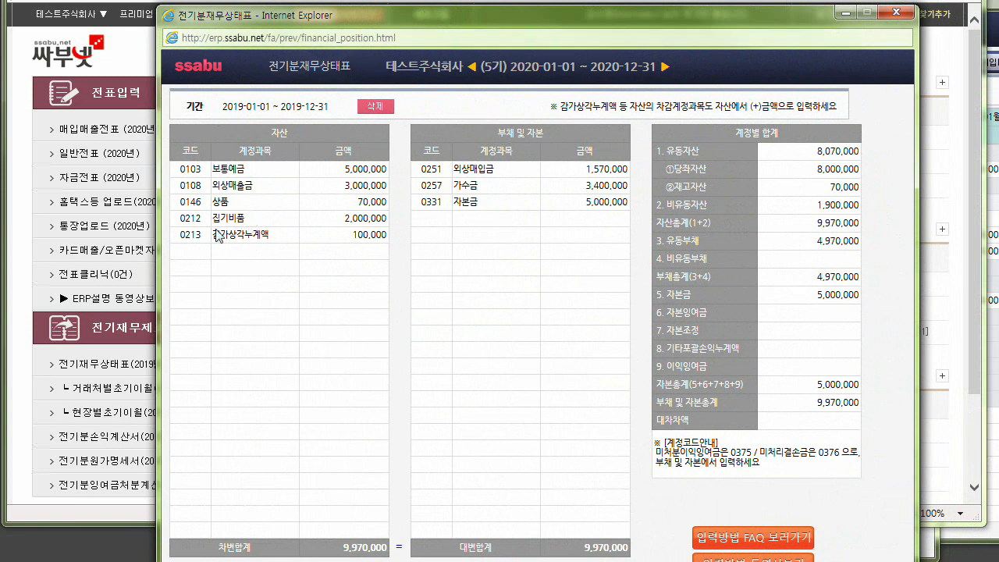
left_click(201, 252)
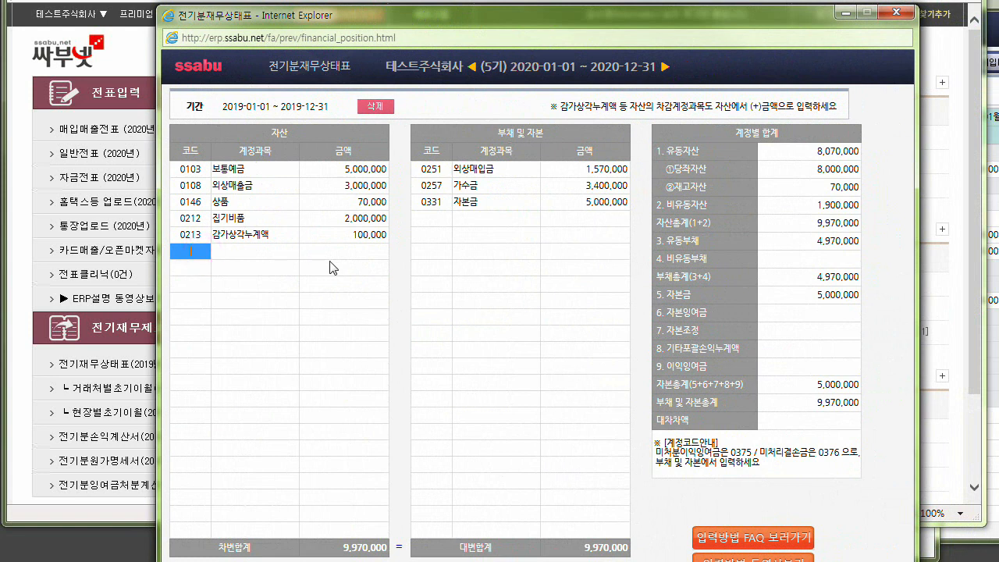
type("원재료")
key("Return")
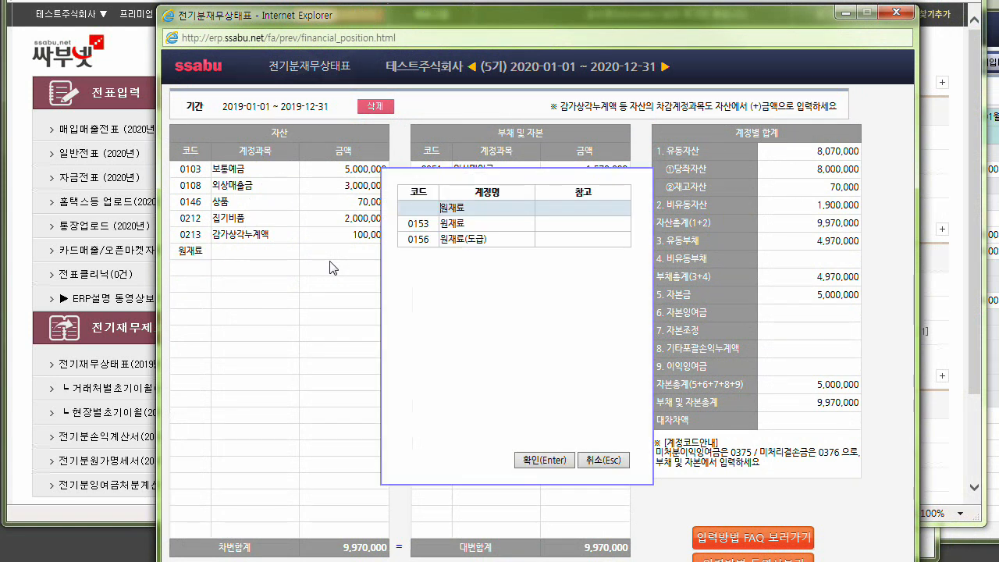
key("Down")
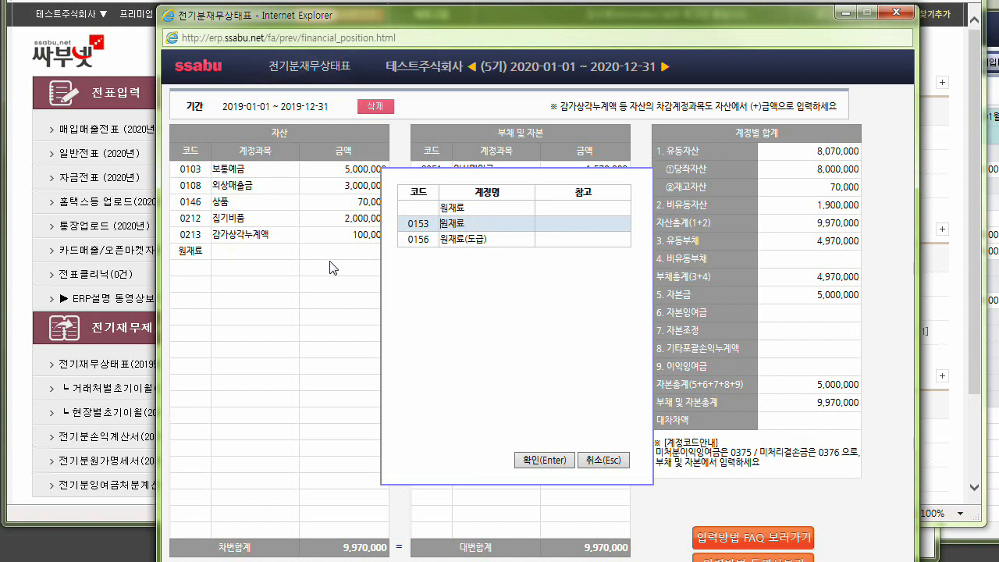
key("Down")
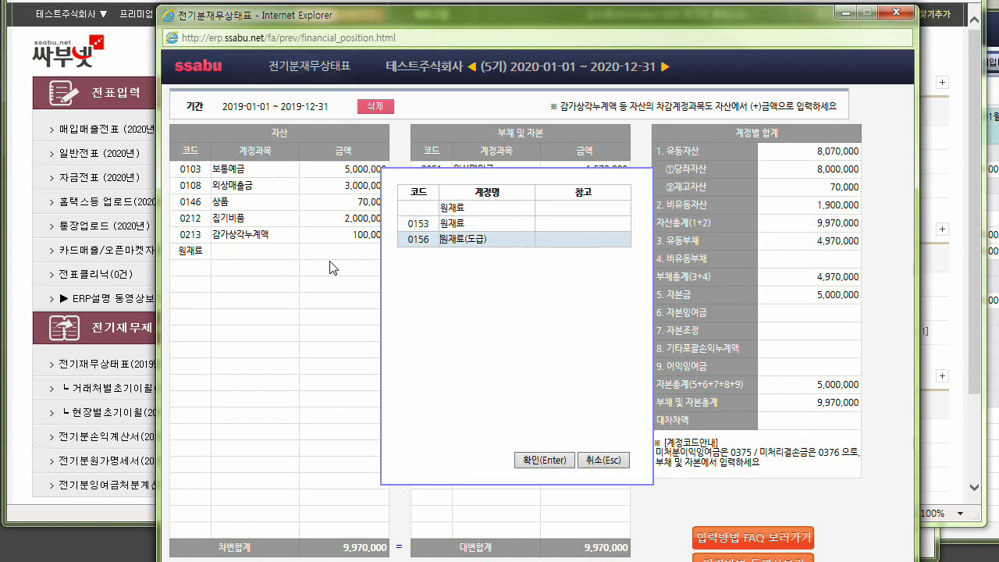
key("Up")
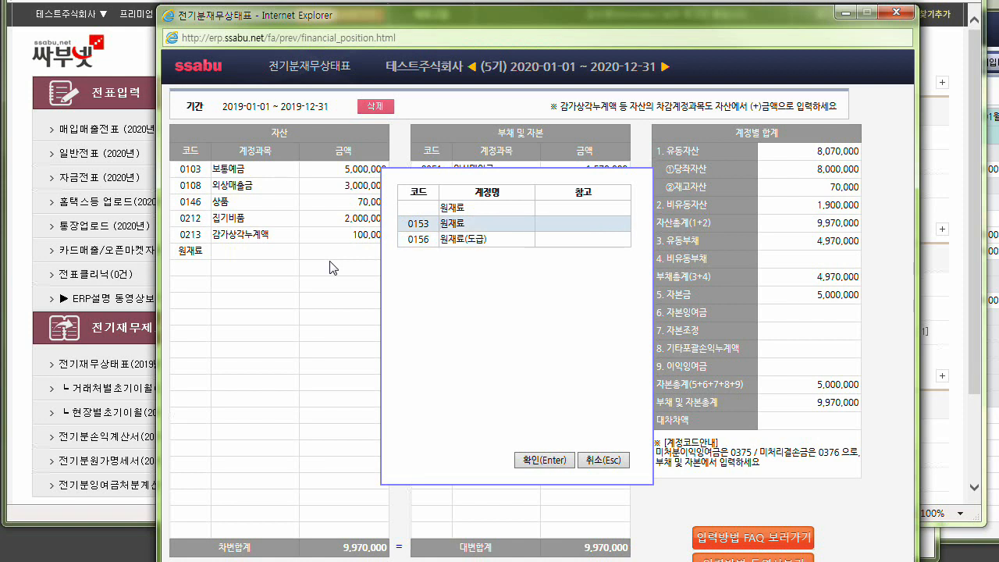
key("Return")
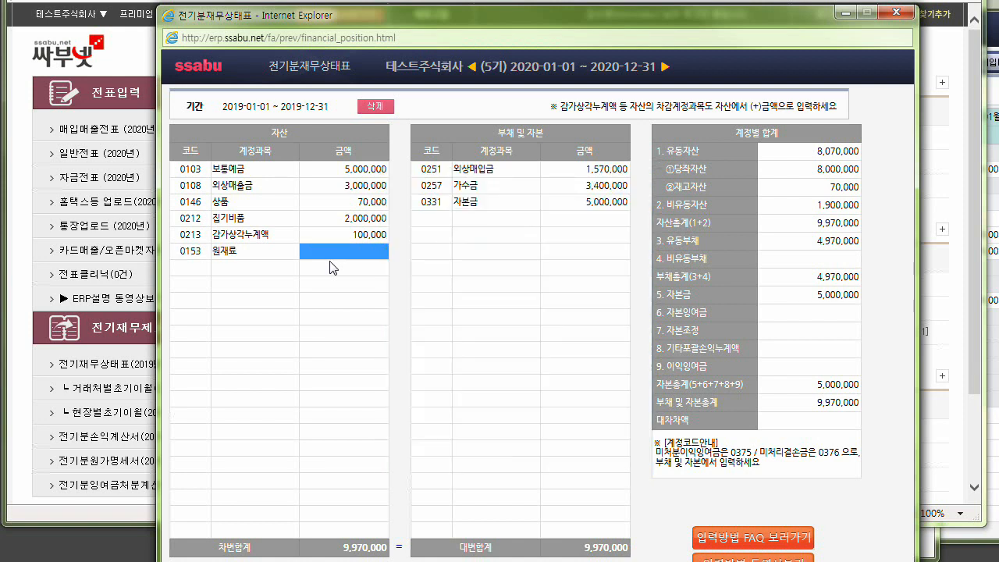
type("300000")
key("Return")
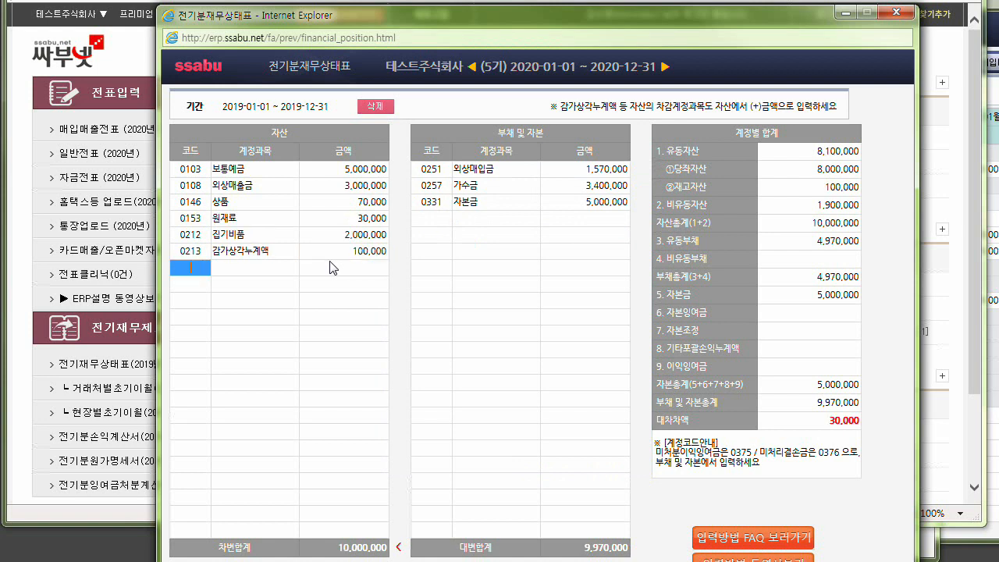
Set the 외상매입금 amount to 1,600,000 to balance the added 원재료, and close the 전기재무상태표.
left_click(365, 220)
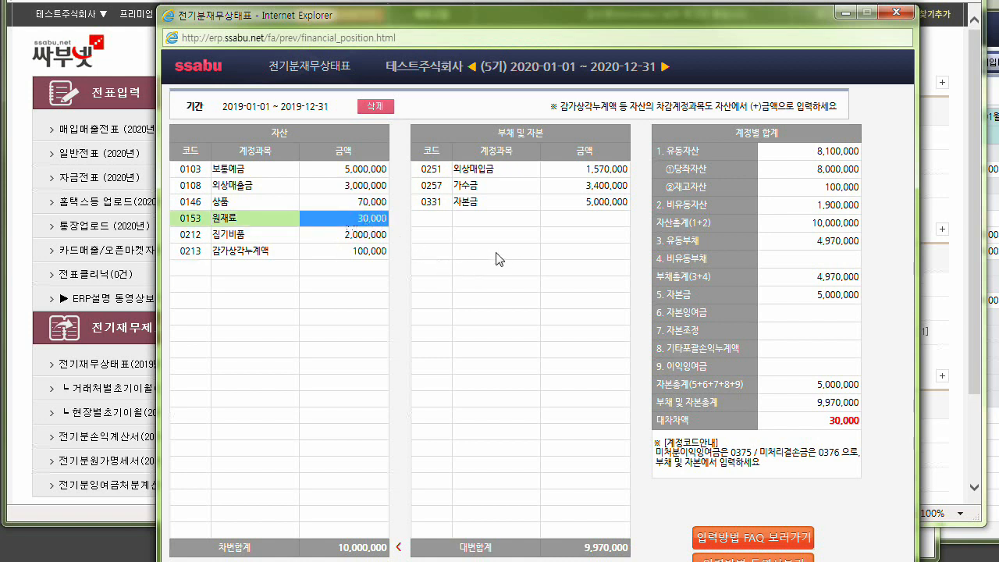
left_click(613, 169)
type("1,600,00")
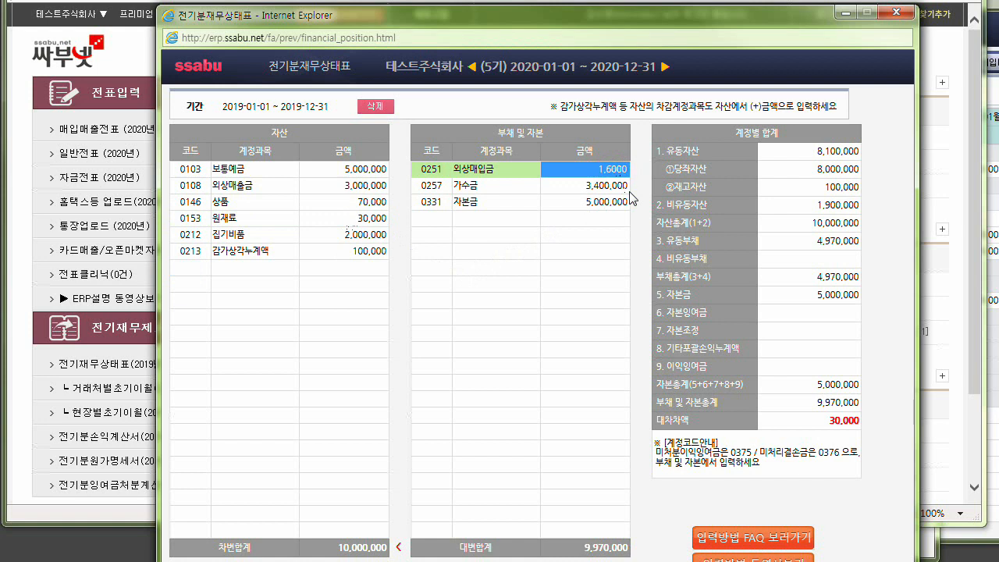
type("0")
key("Return")
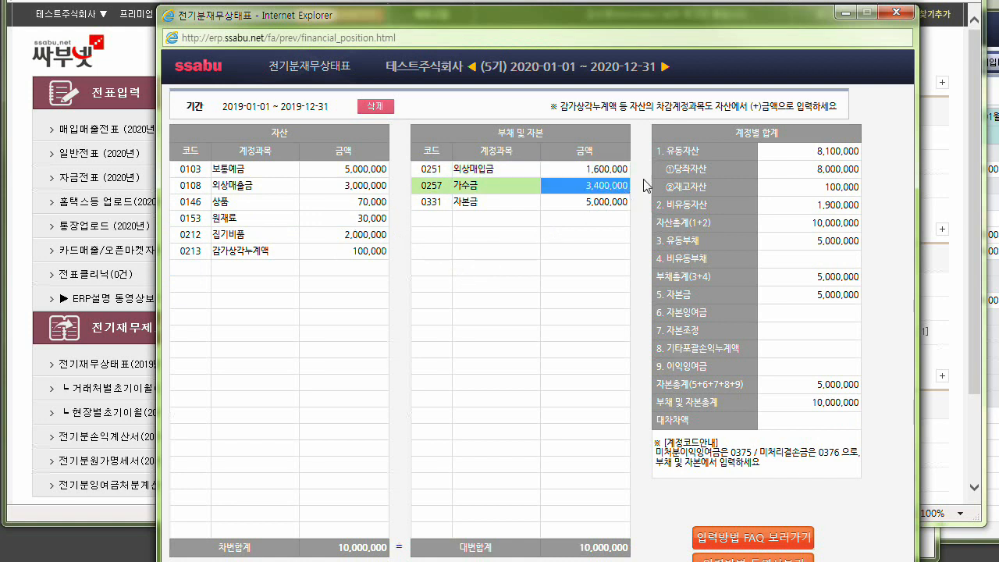
left_click(890, 14)
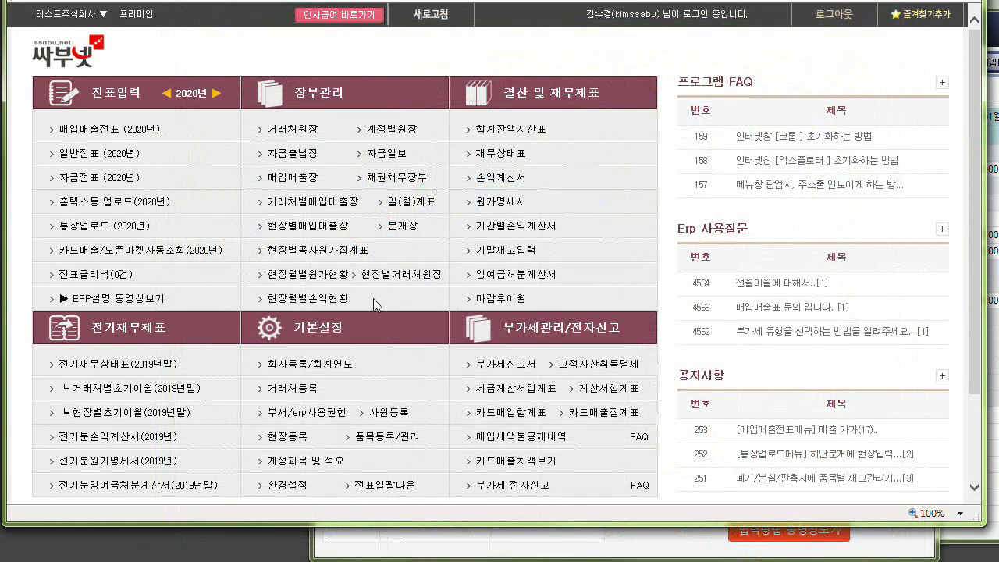
Open the 2019 전기분원가명세서 and add 0501 원재료비 with a 당기원재료매입액 of 80,000.
left_click(105, 465)
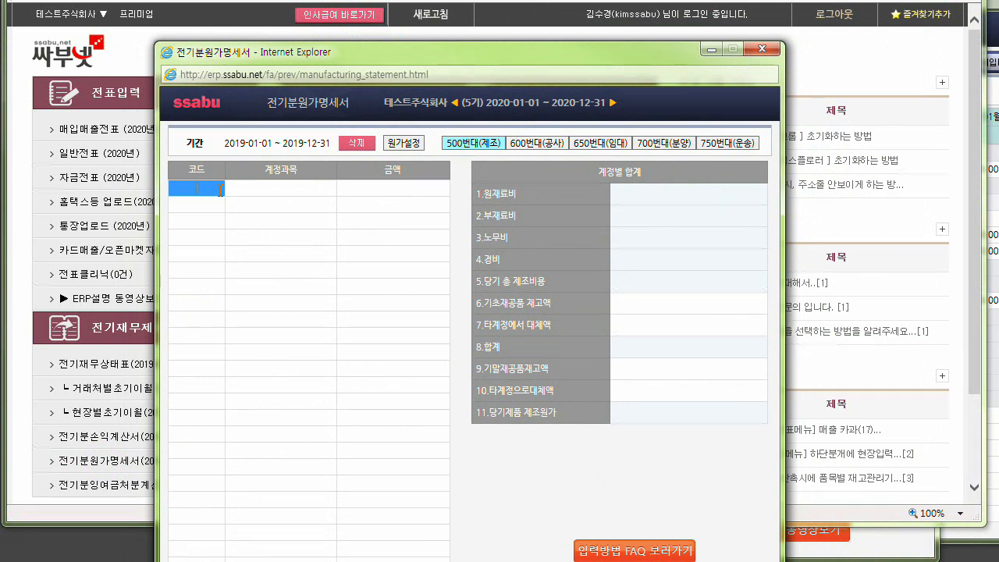
type("0501")
key("Return")
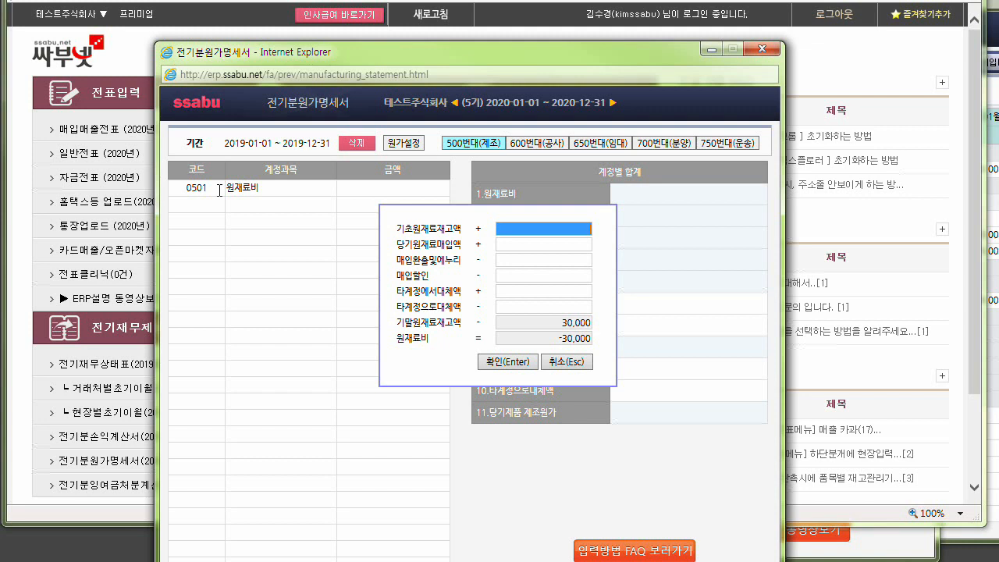
key("Tab")
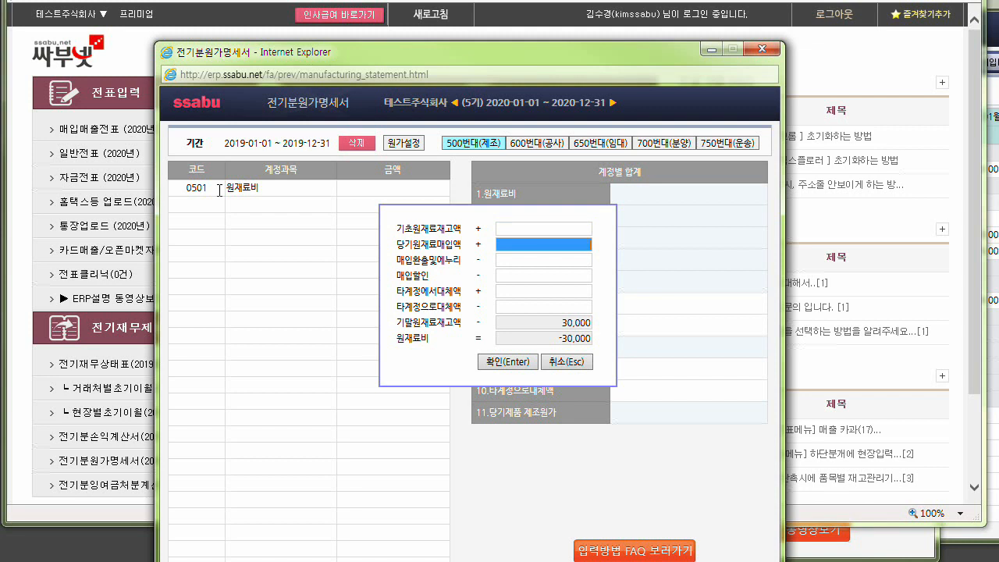
type("0000")
key("Tab")
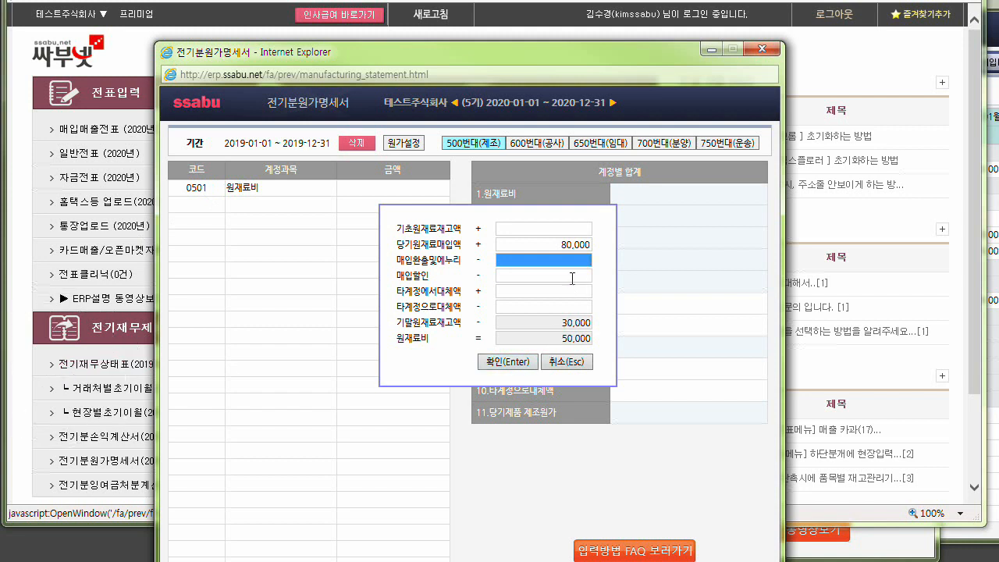
left_click(572, 242)
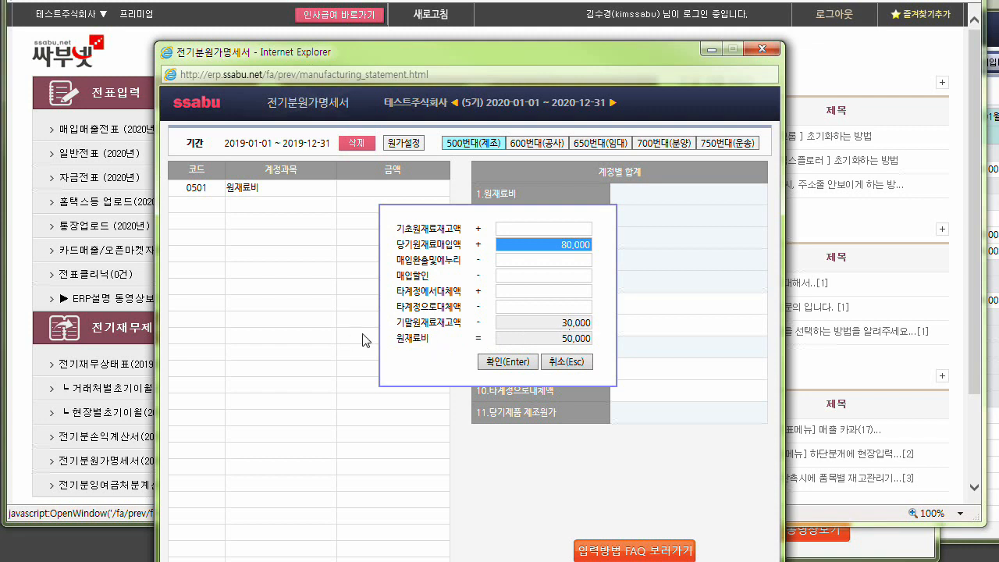
left_click(498, 363)
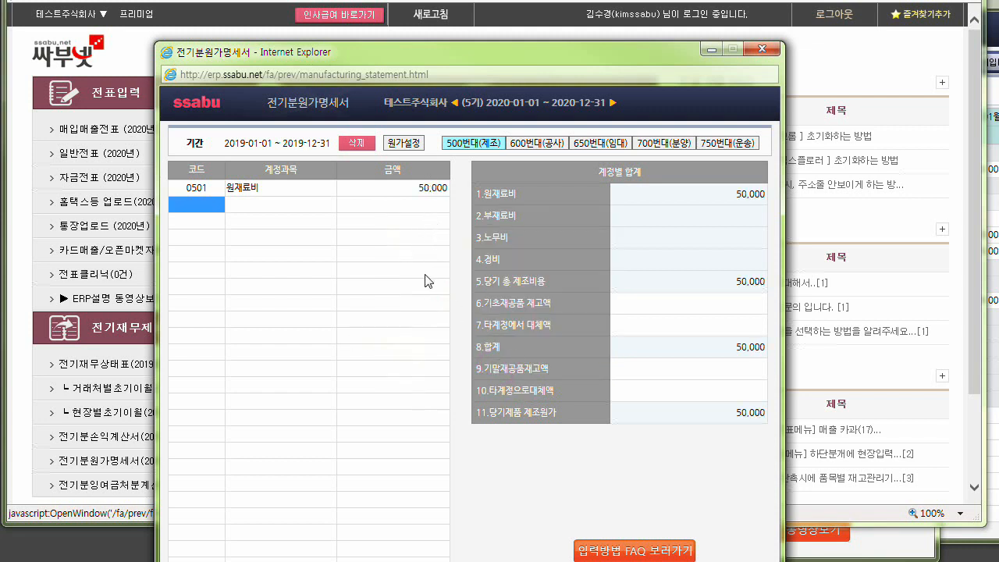
Add account 0504 임금 with an amount of 60,000 and close the 전기분원가명세서.
type("504")
key("Return")
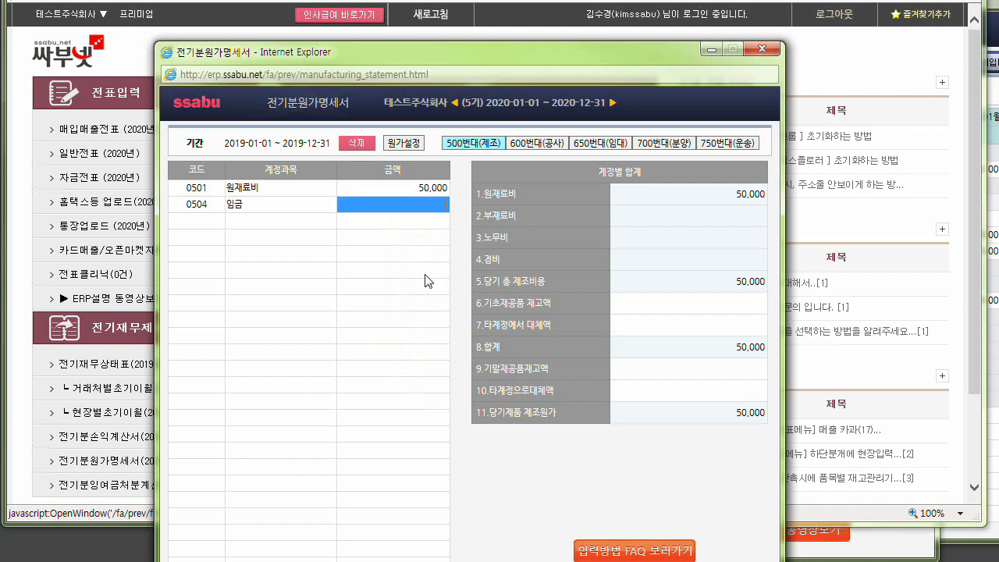
type("600")
key("Return")
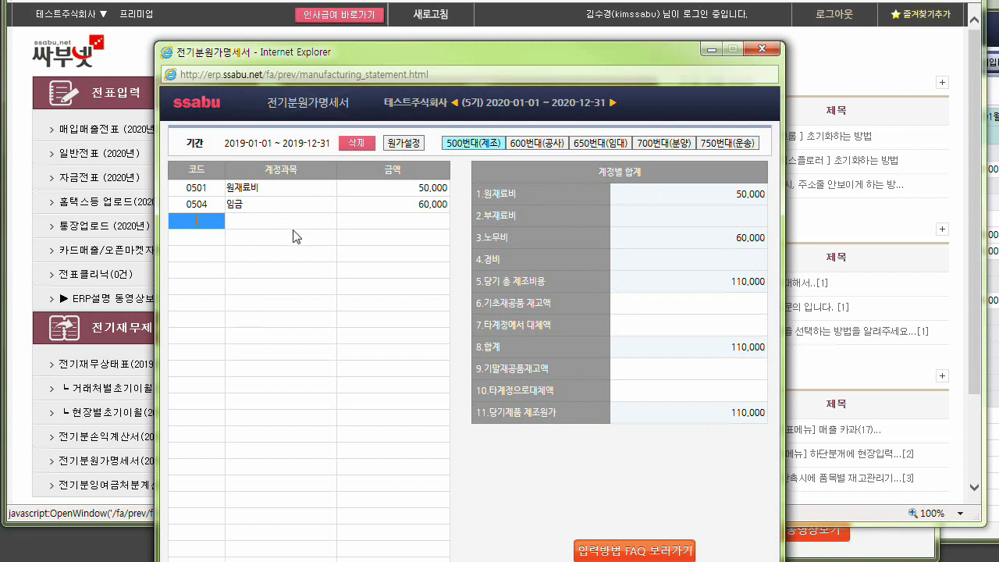
left_click(769, 51)
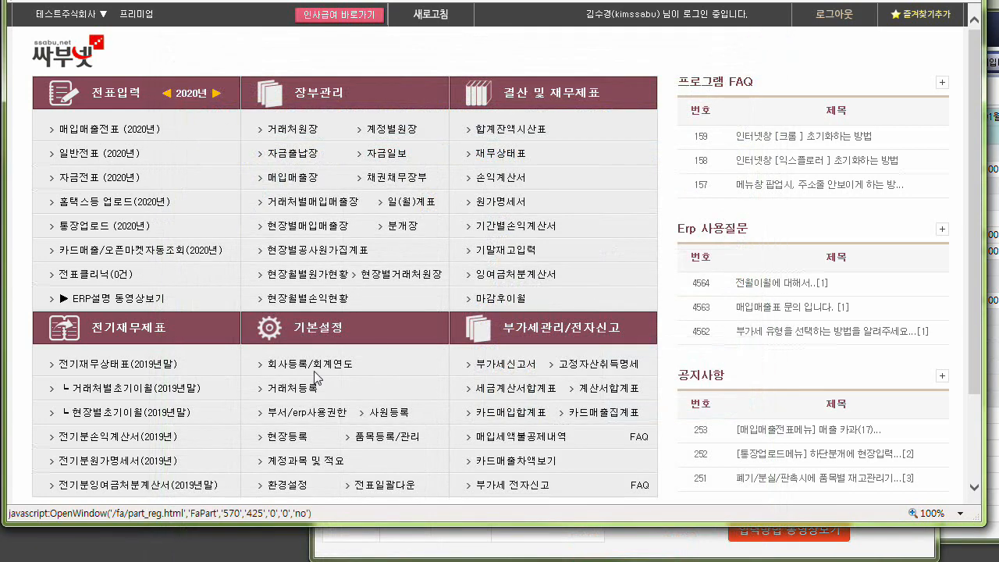
Open the 2020 원가명세서, compare its current and prior-period columns for 당기원재료매입액 and 임금, and close it.
left_click(501, 204)
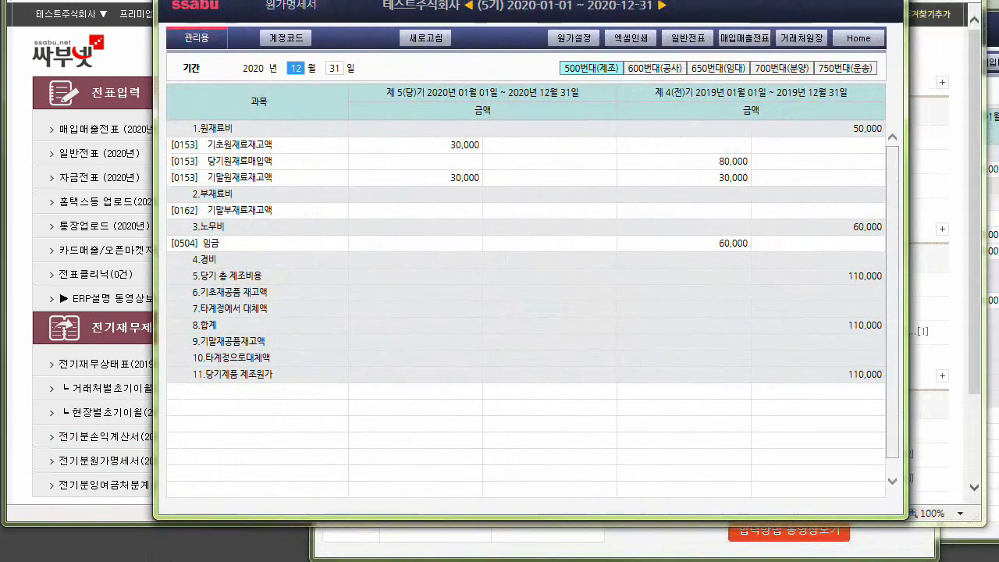
left_click(679, 166)
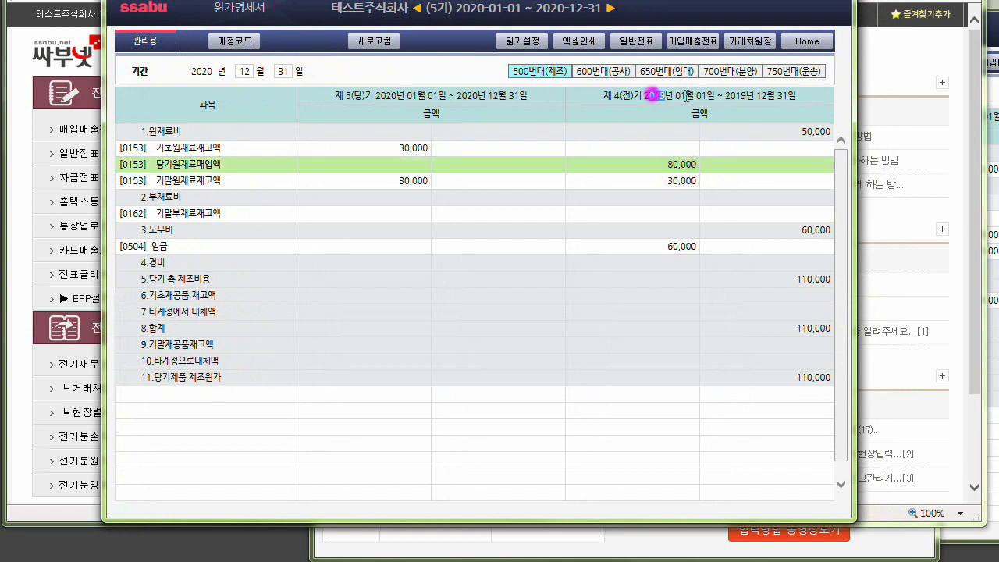
left_click_drag(644, 96, 686, 95)
left_click_drag(450, 96, 361, 96)
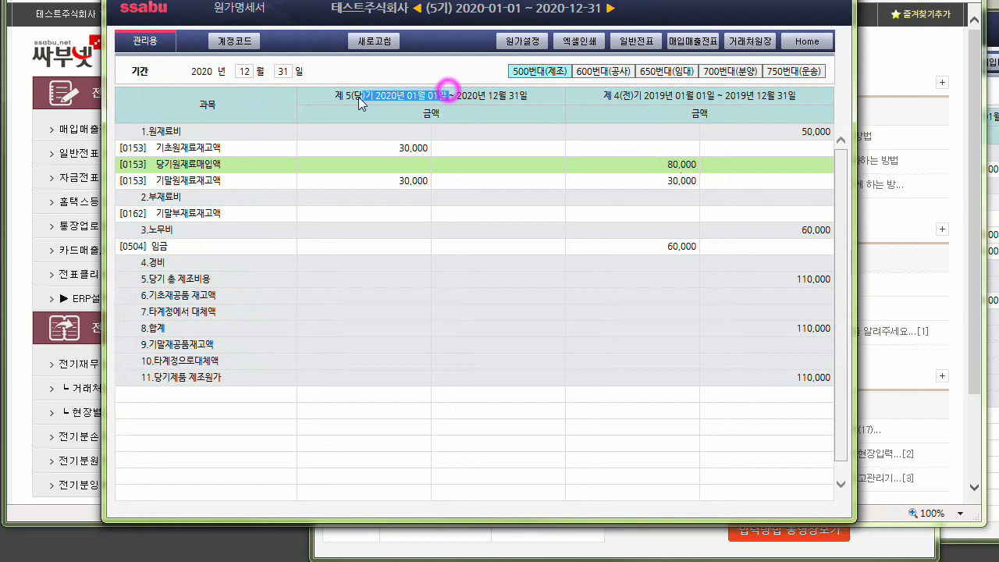
double_click(670, 165)
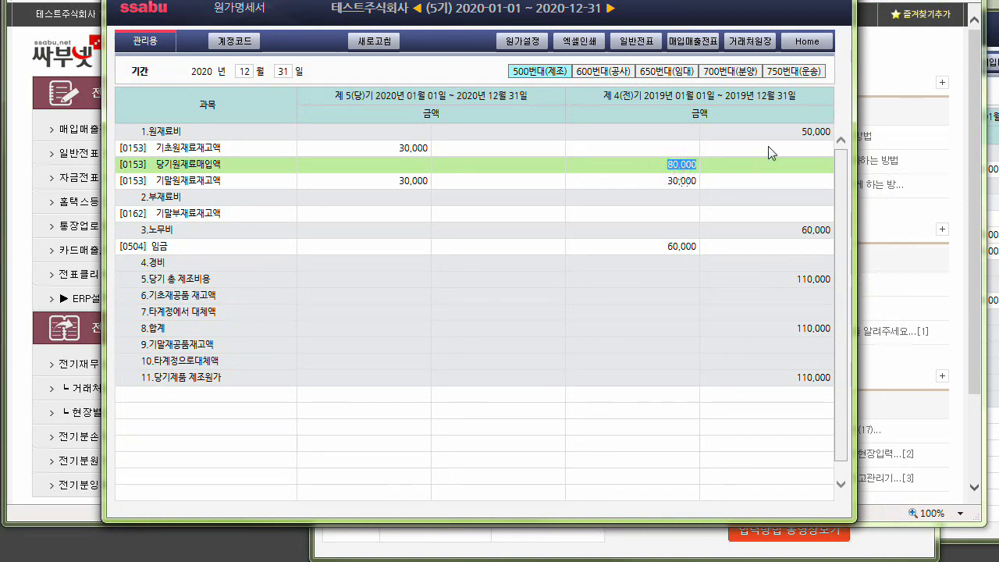
left_click(676, 247)
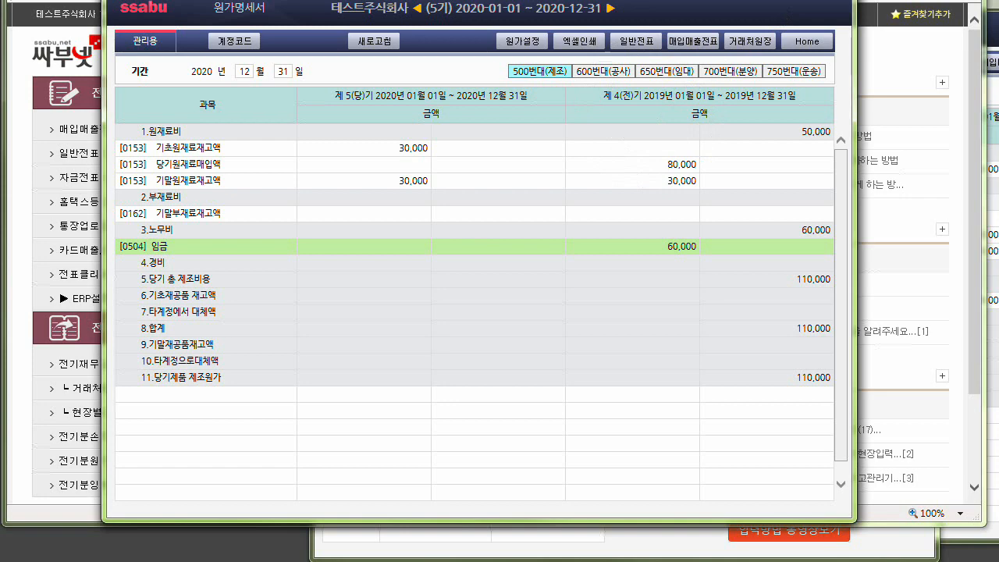
left_click(834, 2)
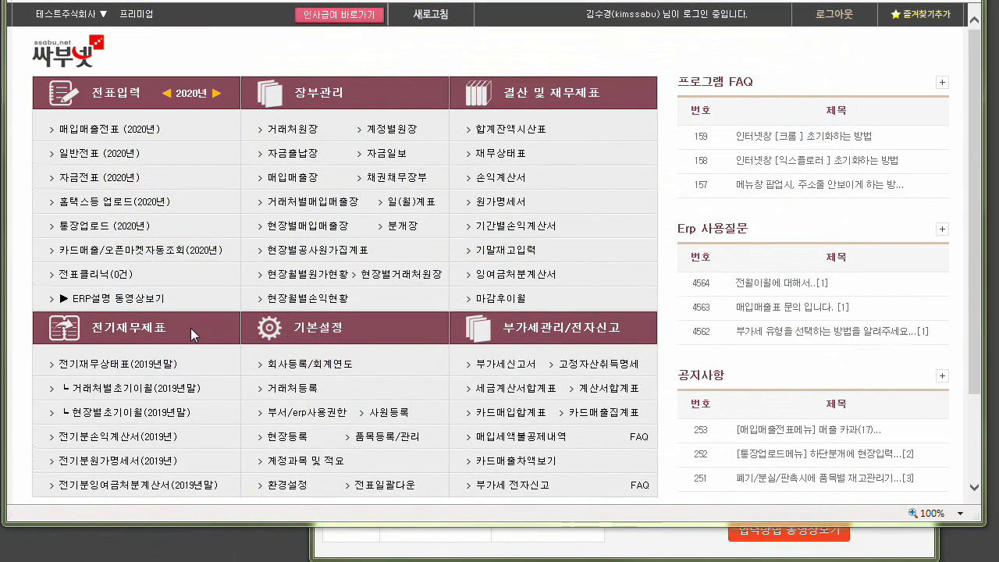
left_click_drag(190, 327, 86, 332)
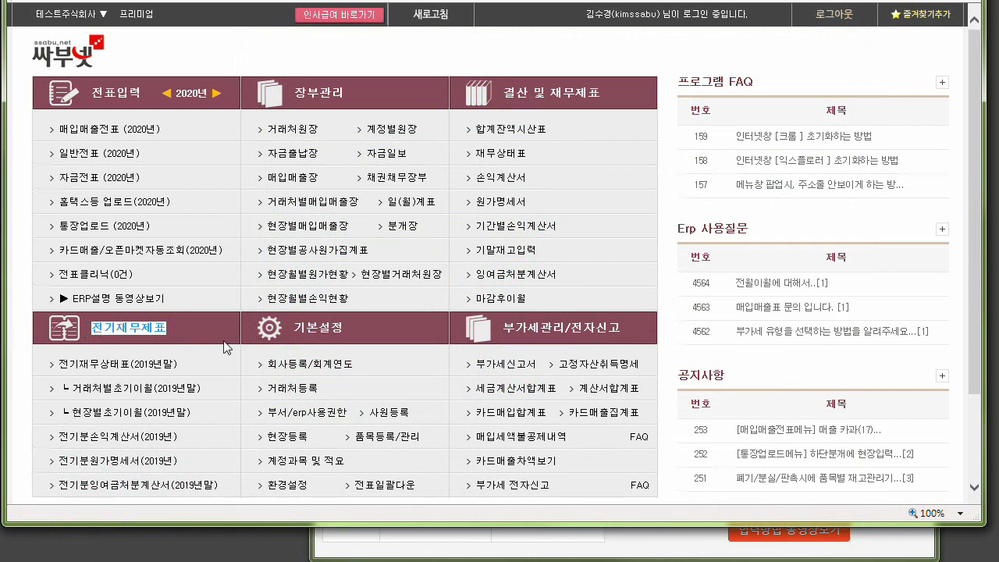